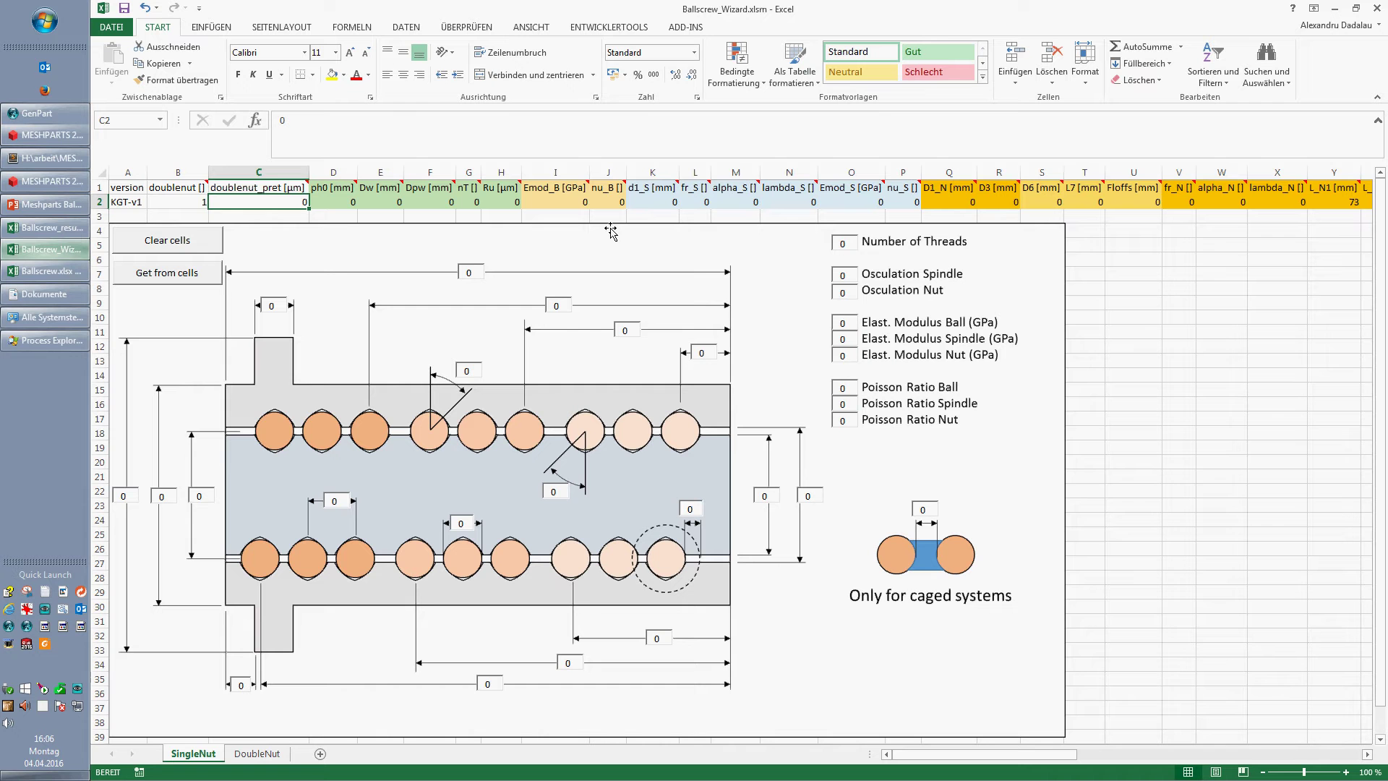
- Look over the DoubleNut sheet's drawing and return to the overall nut length in the SingleNut drawing
{"action": "left_click", "coordinate": [254, 753]}
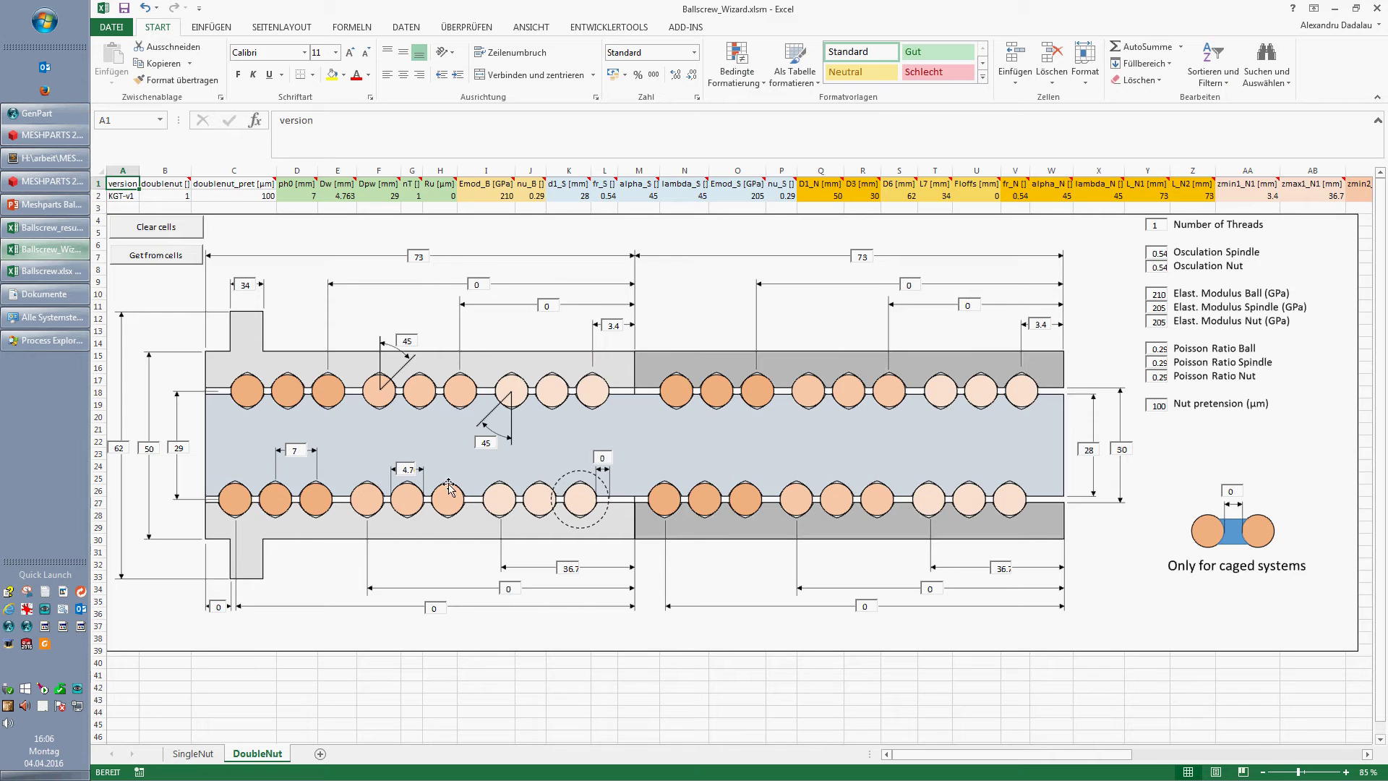
{"action": "left_click", "coordinate": [193, 754]}
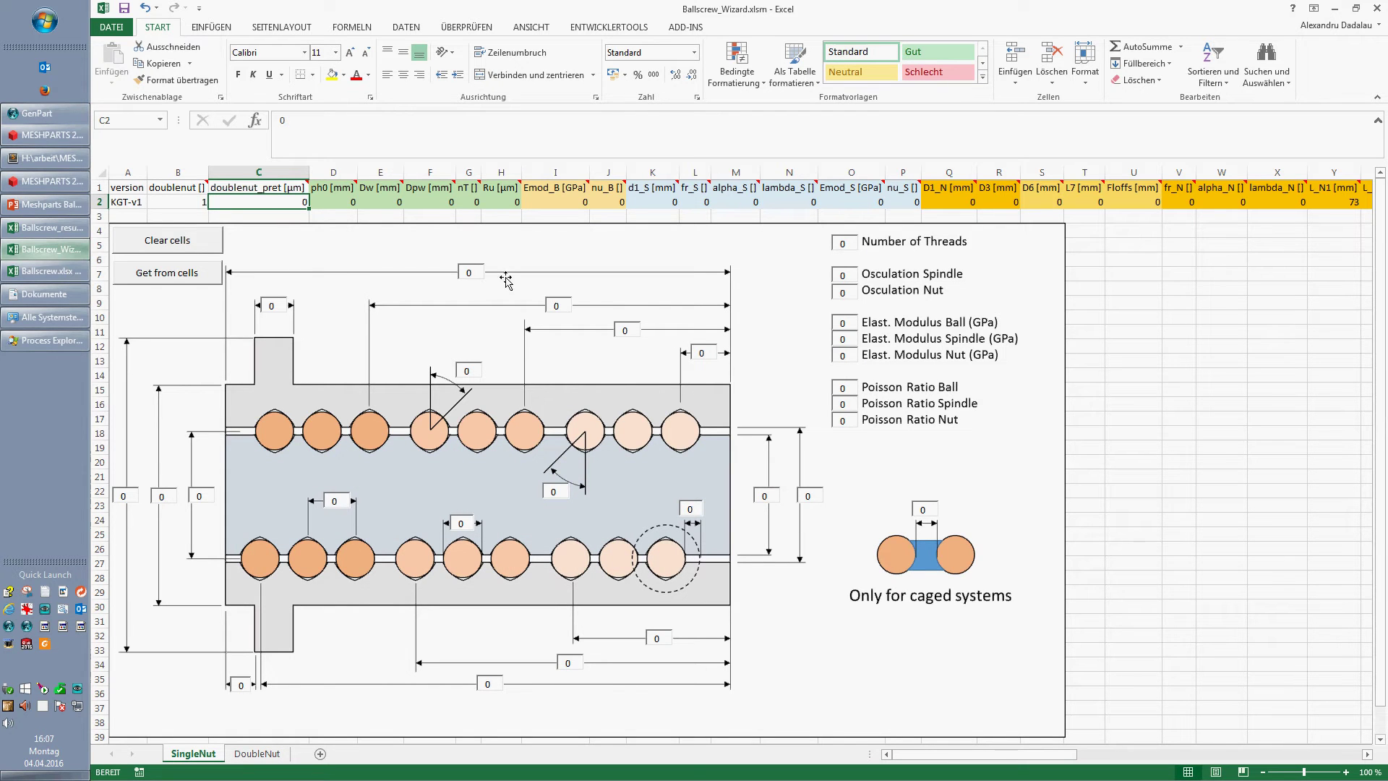
{"action": "left_click", "coordinate": [469, 271]}
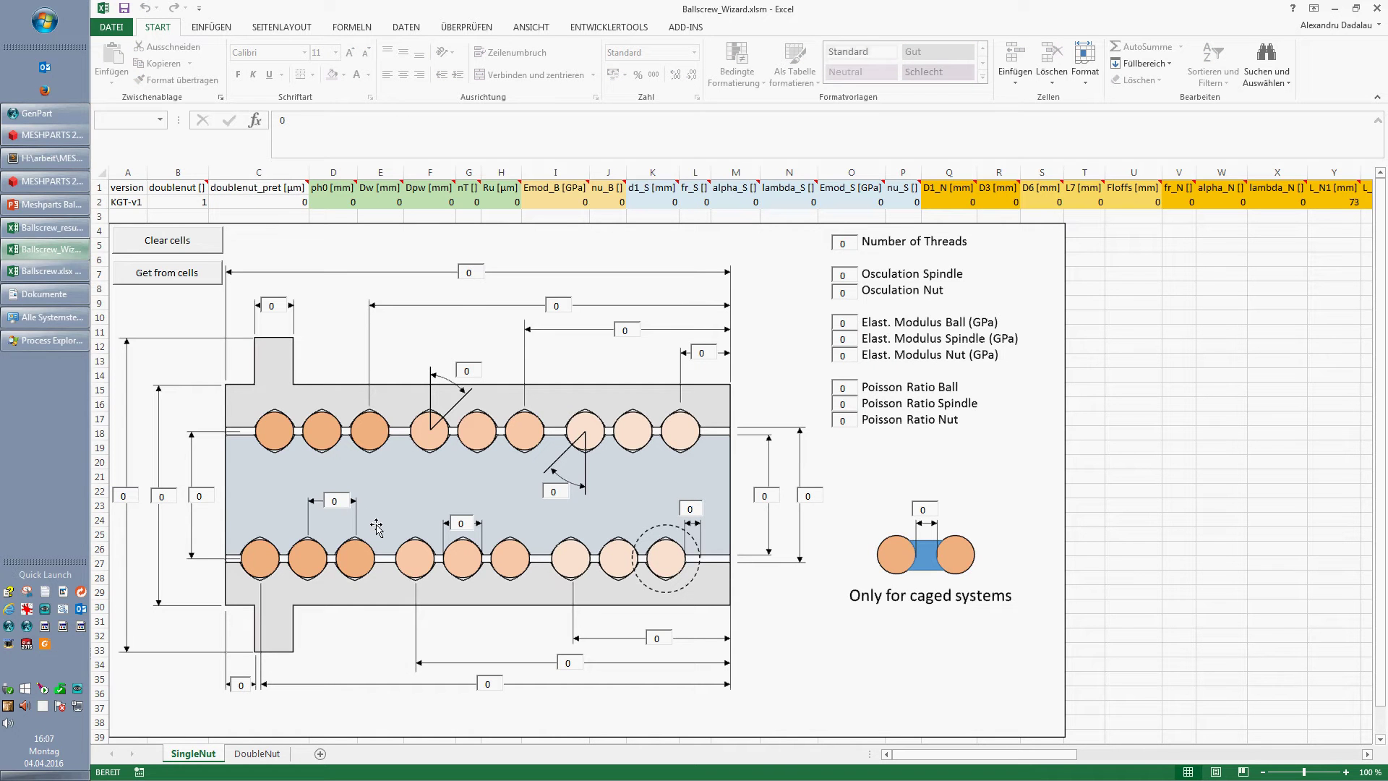
- Enter 7 mm as the ball pitch in the SingleNut drawing and change ph0 to 8 mm in cell D2
{"action": "double_click", "coordinate": [334, 501]}
{"action": "left_click", "coordinate": [340, 204]}
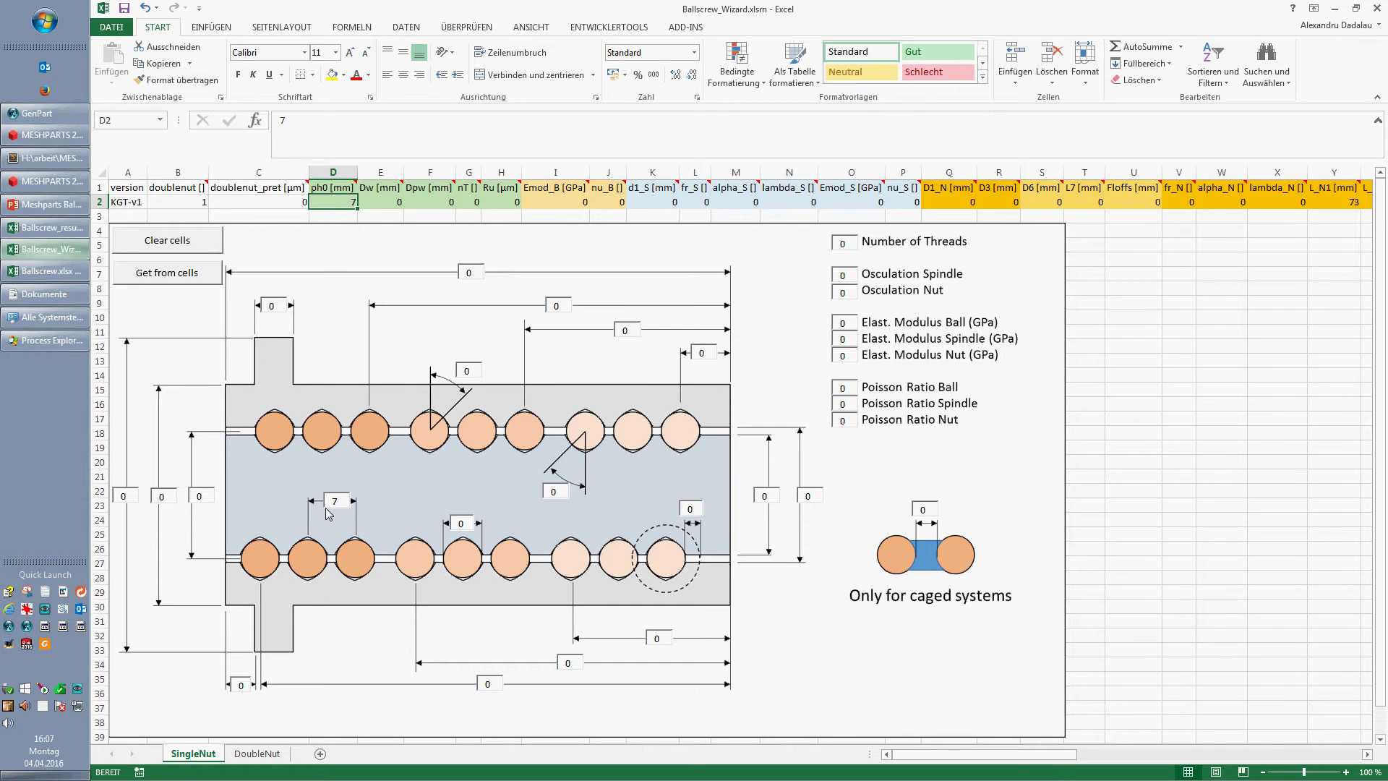
{"action": "type", "text": "8"}
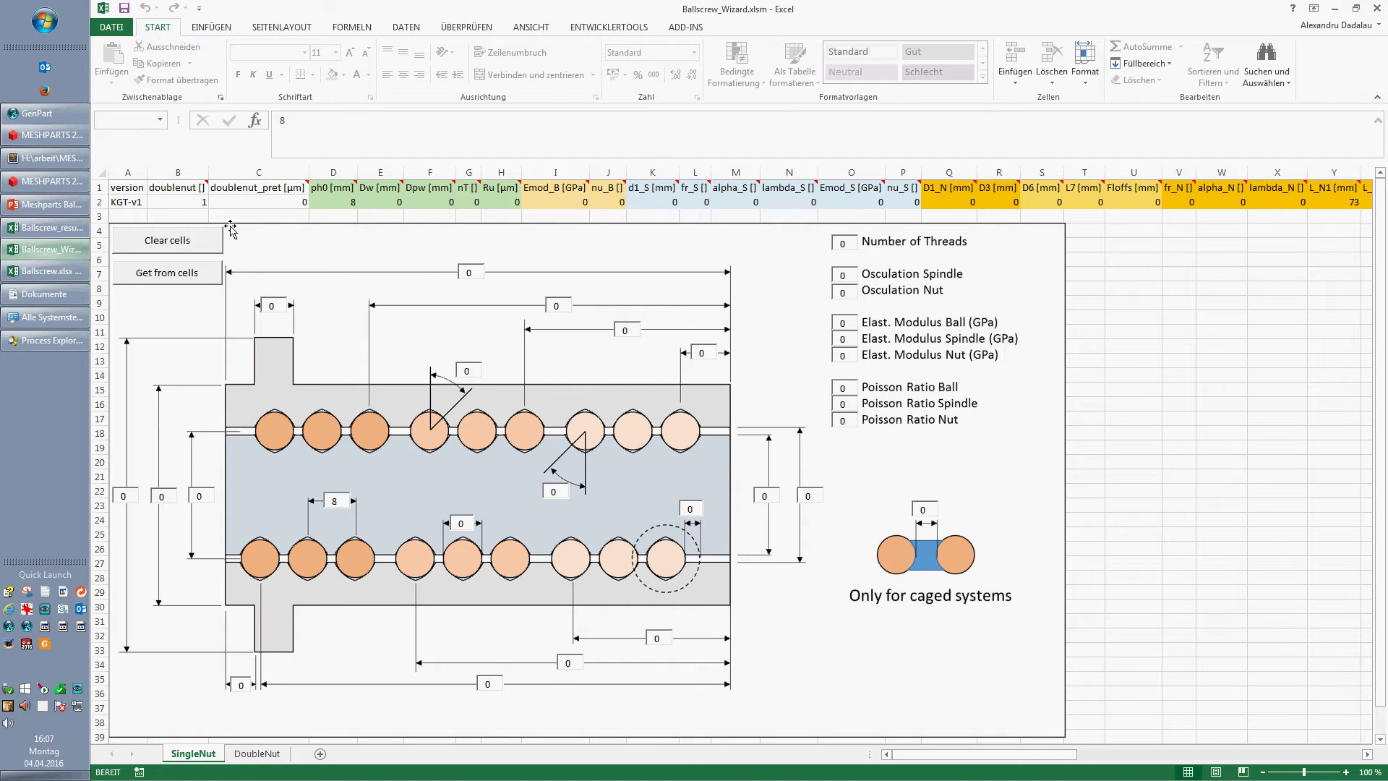
{"action": "left_click", "coordinate": [344, 201]}
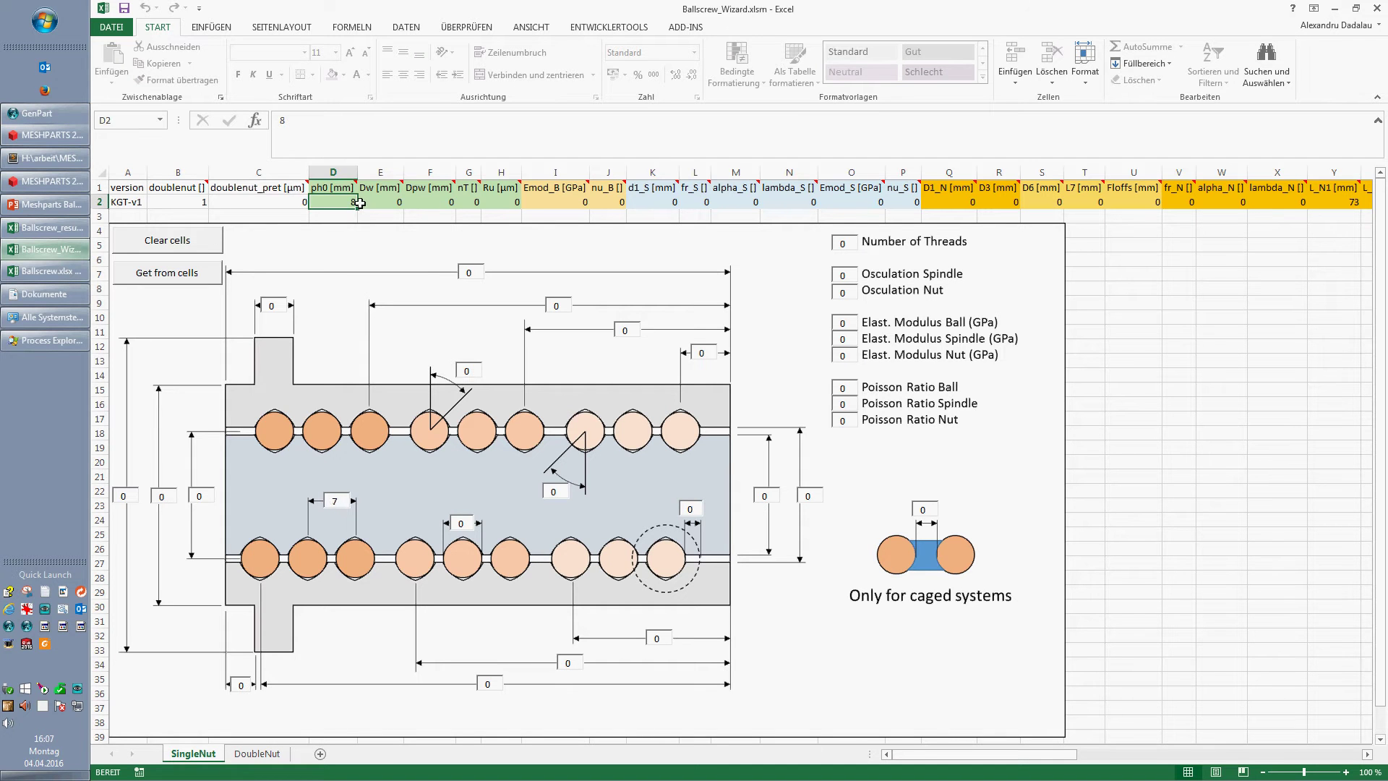
{"action": "left_click", "coordinate": [487, 203]}
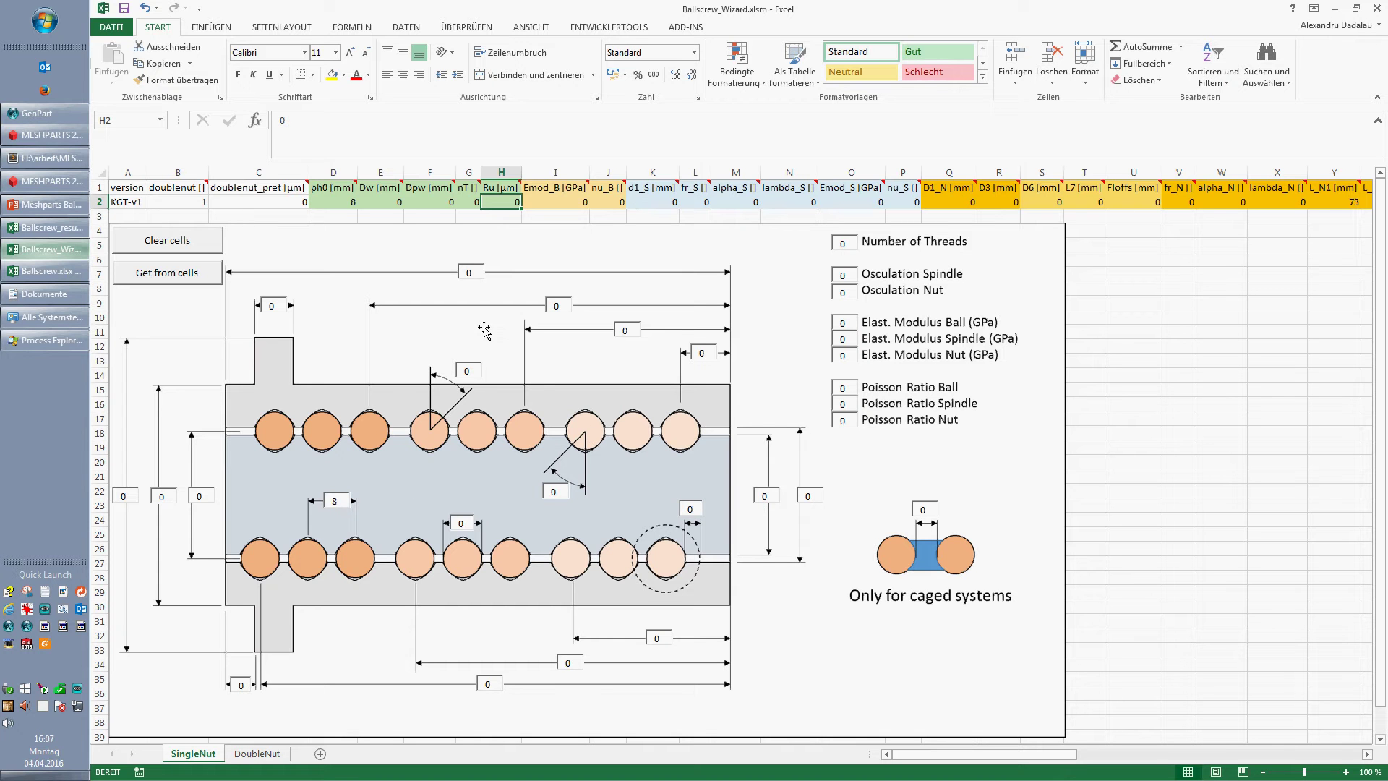
- Review the drawing parameters on the SingleNut and DoubleNut sheets and the configuration in row 2 of SingleNut
{"action": "left_click", "coordinate": [468, 273]}
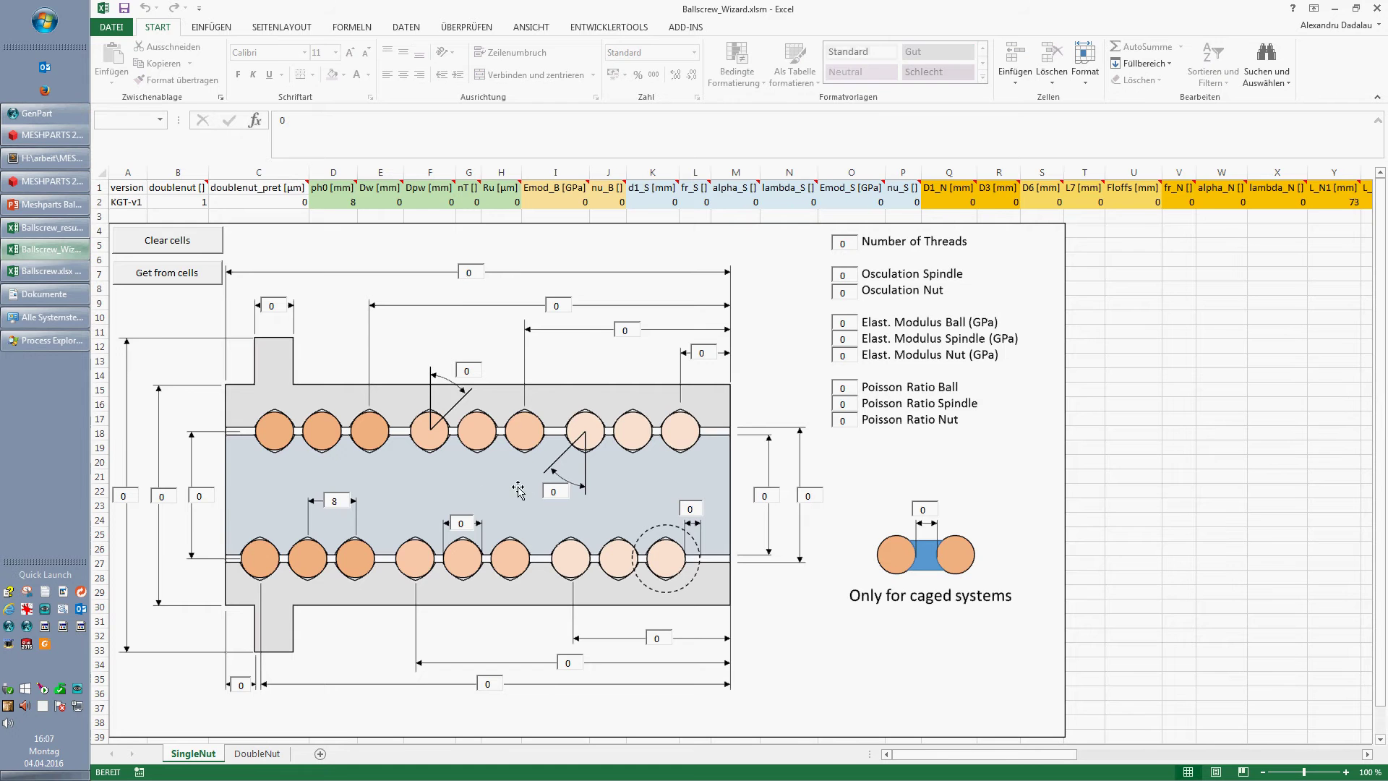
{"action": "left_click", "coordinate": [258, 754]}
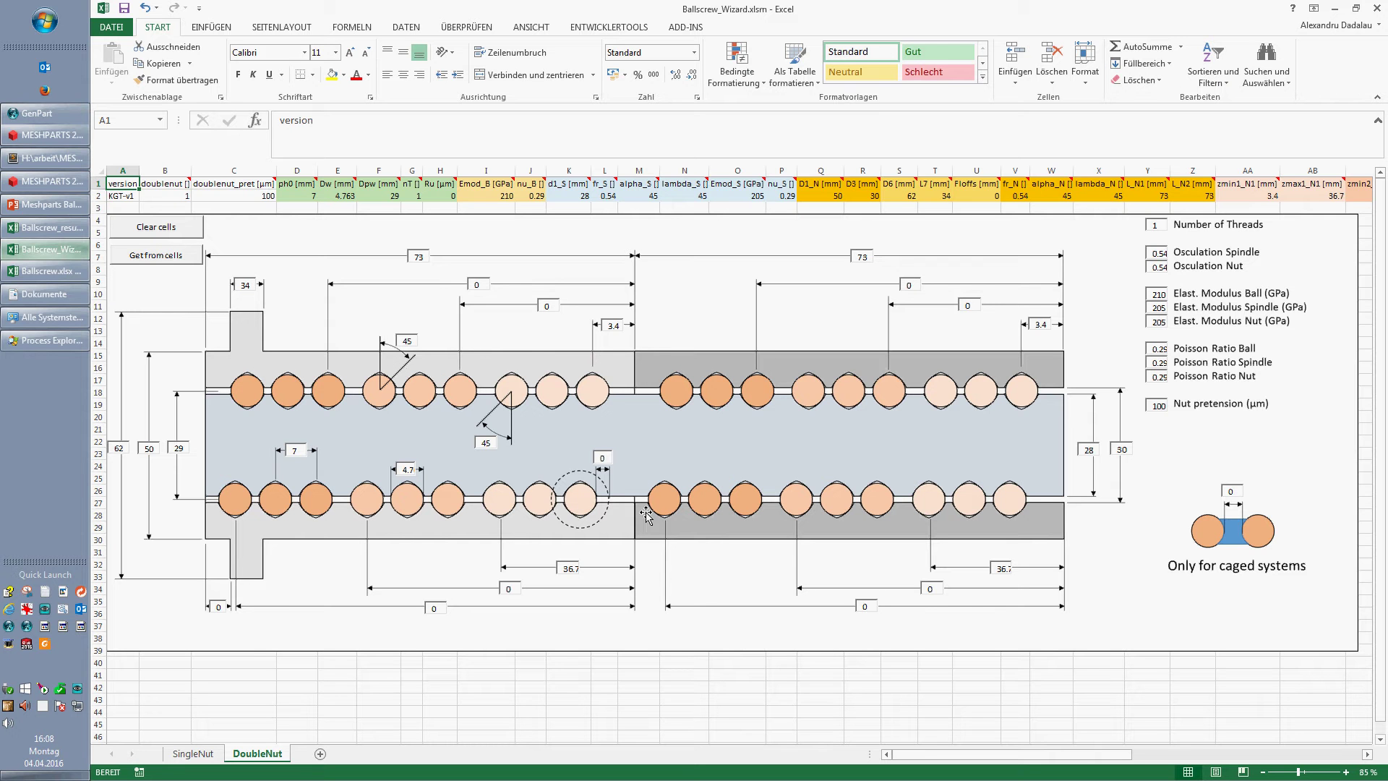
{"action": "left_click", "coordinate": [206, 754]}
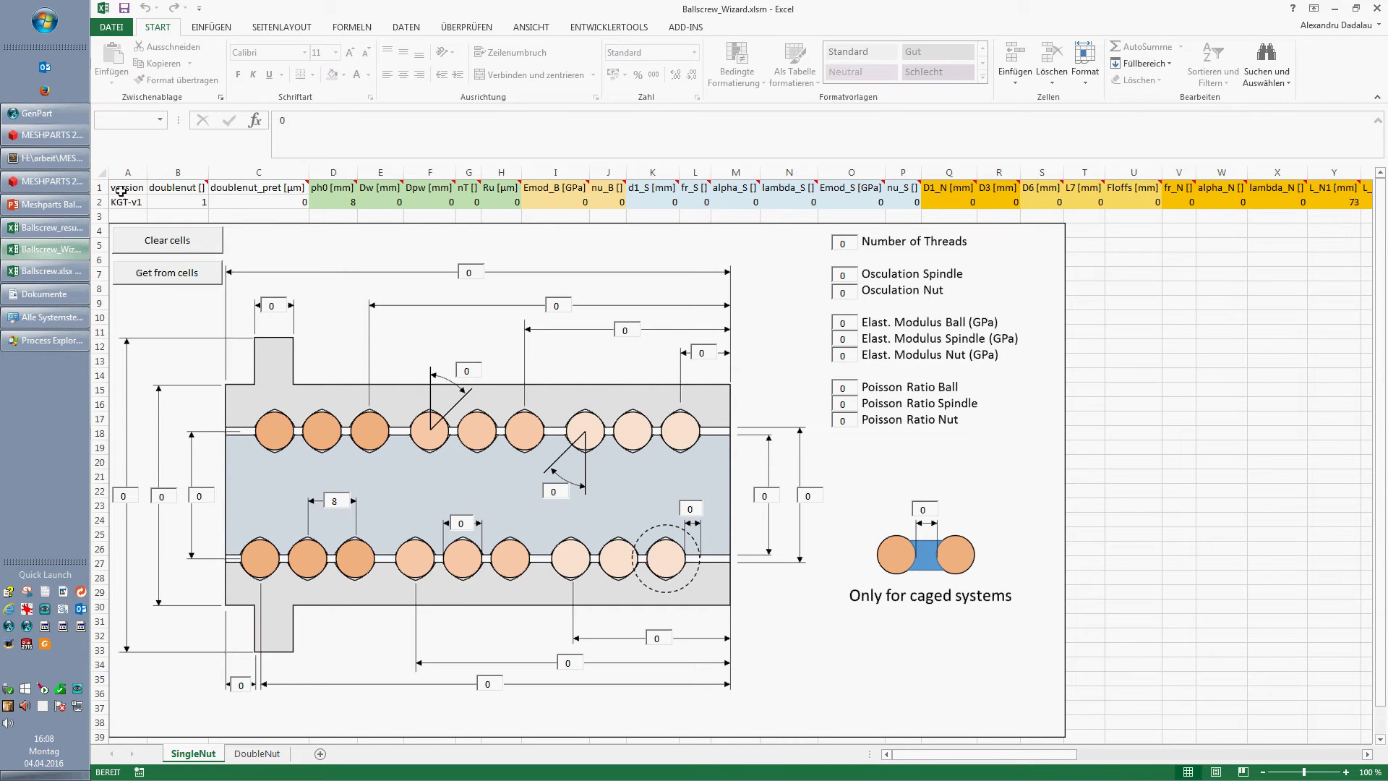
{"action": "left_click", "coordinate": [101, 203]}
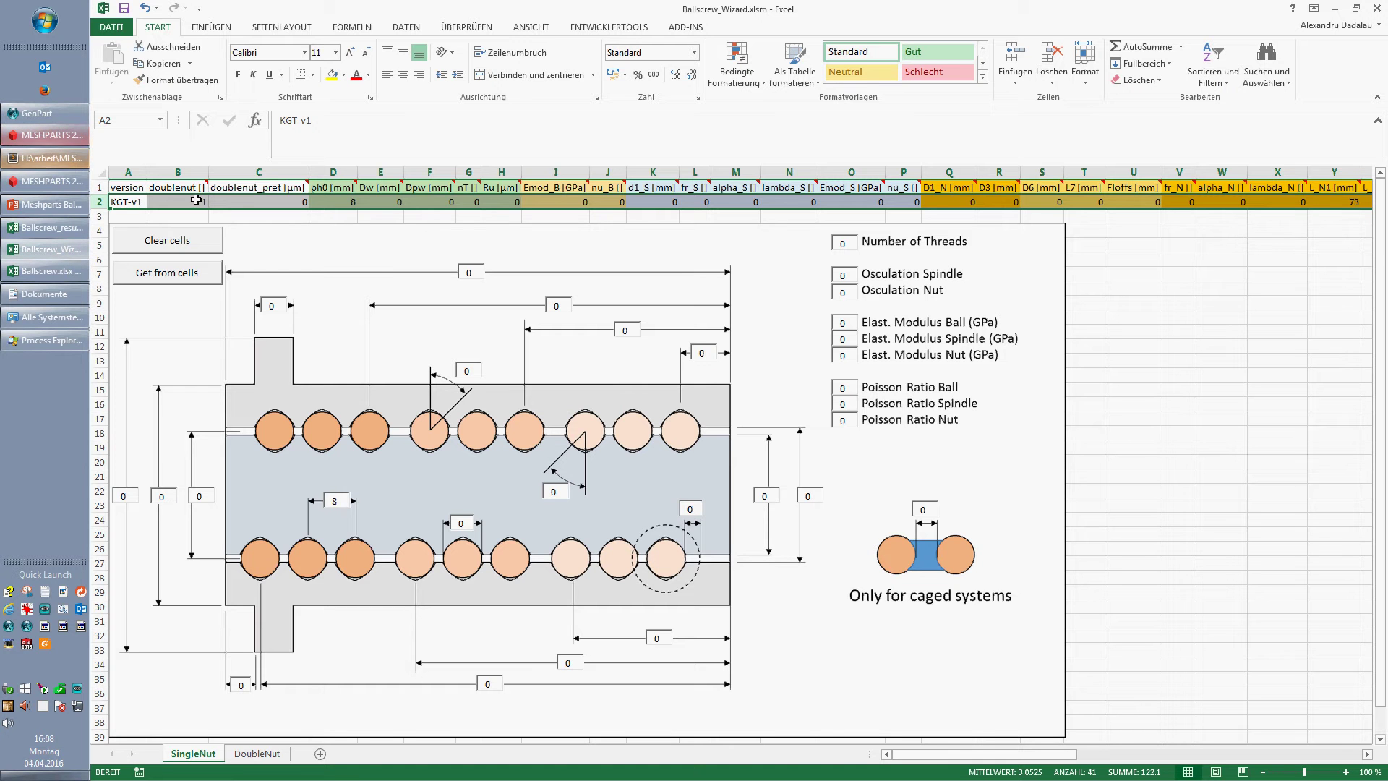
{"action": "left_click", "coordinate": [136, 198]}
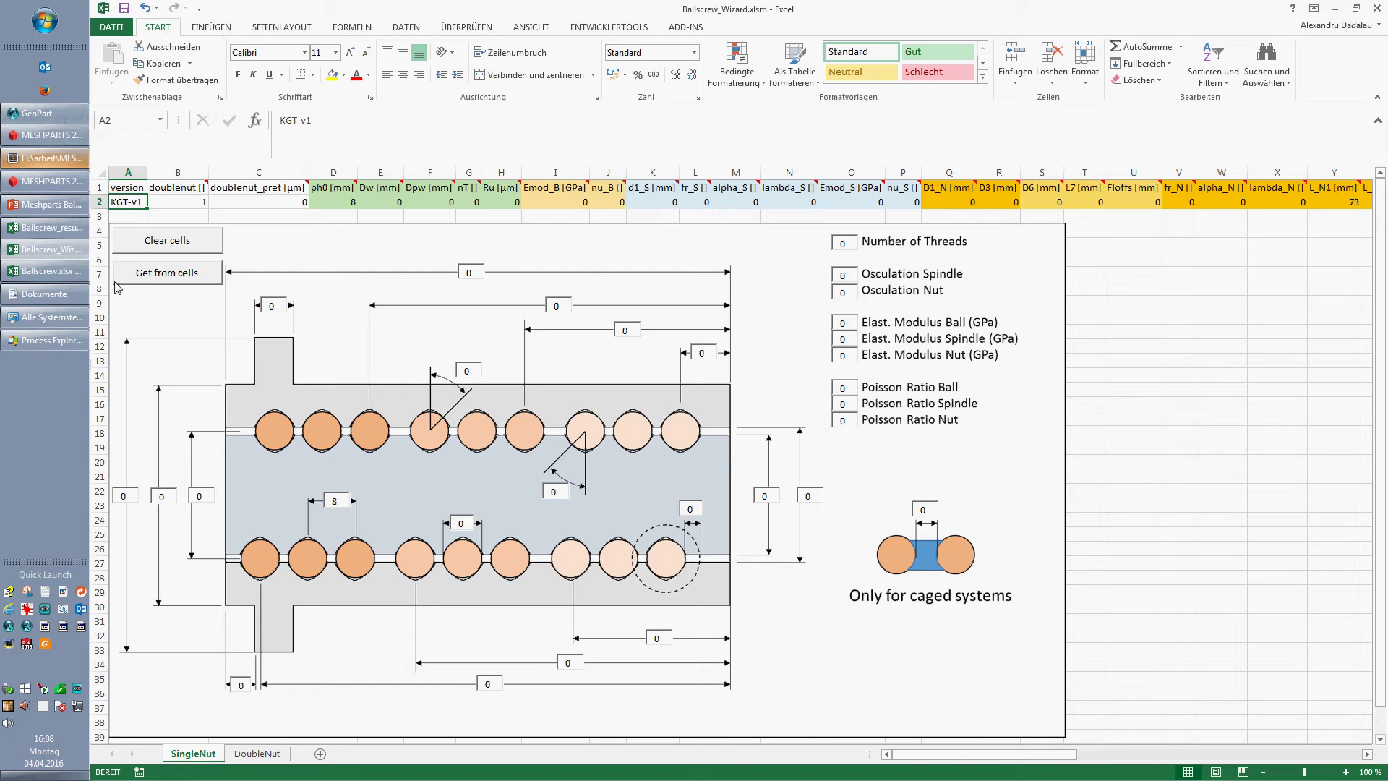
- Switch to the Ballscrew.xlsx workbook and review the configuration version names in A2:A7
{"action": "left_click", "coordinate": [66, 273]}
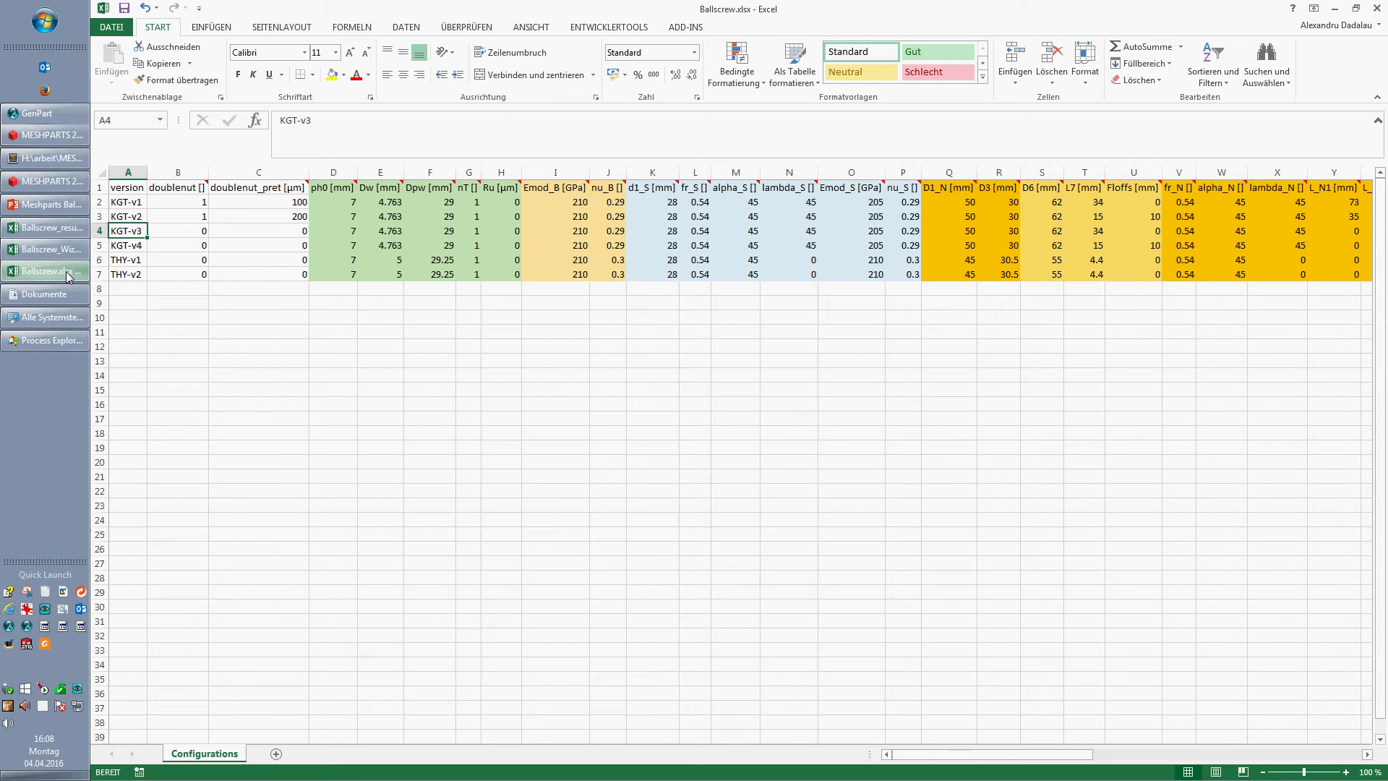
{"action": "left_click", "coordinate": [264, 268]}
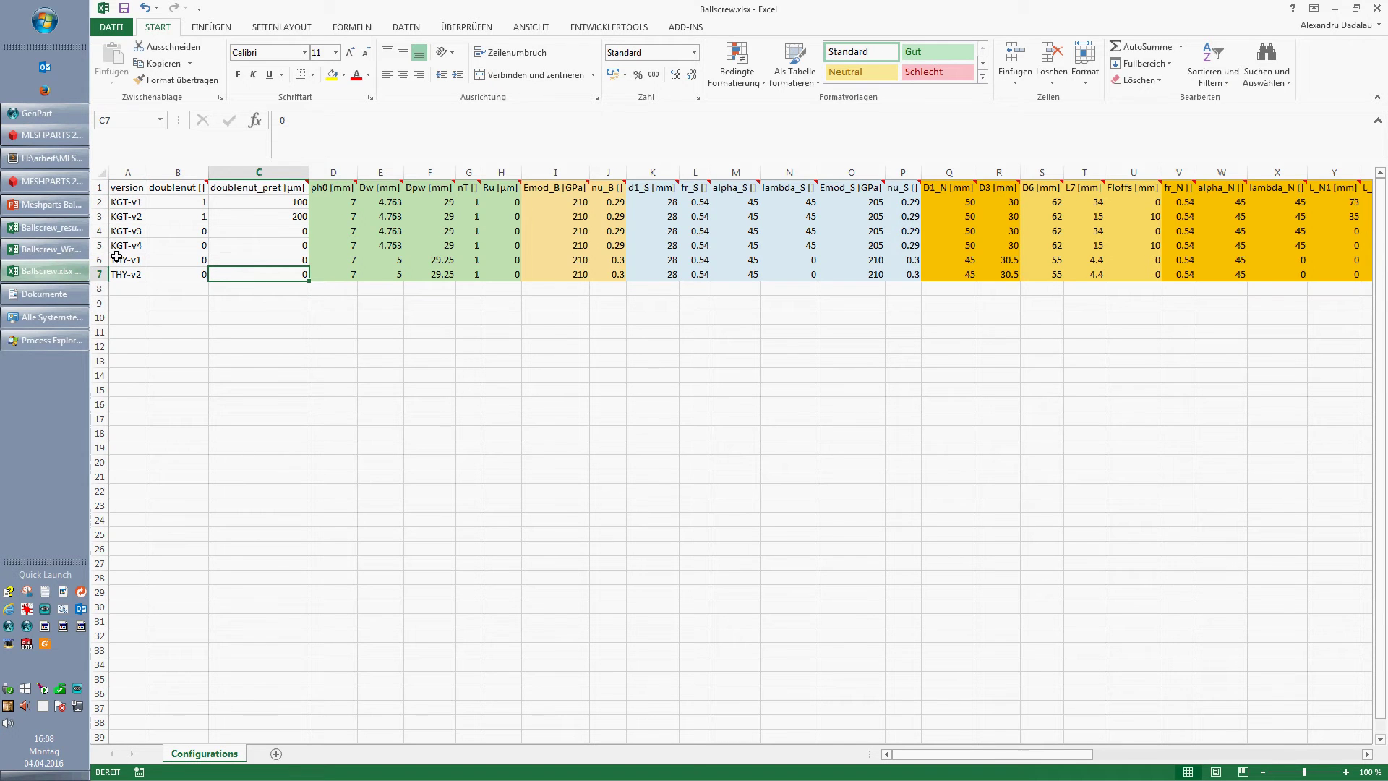
{"action": "left_click_drag", "start_coordinate": [127, 274], "coordinate": [128, 203]}
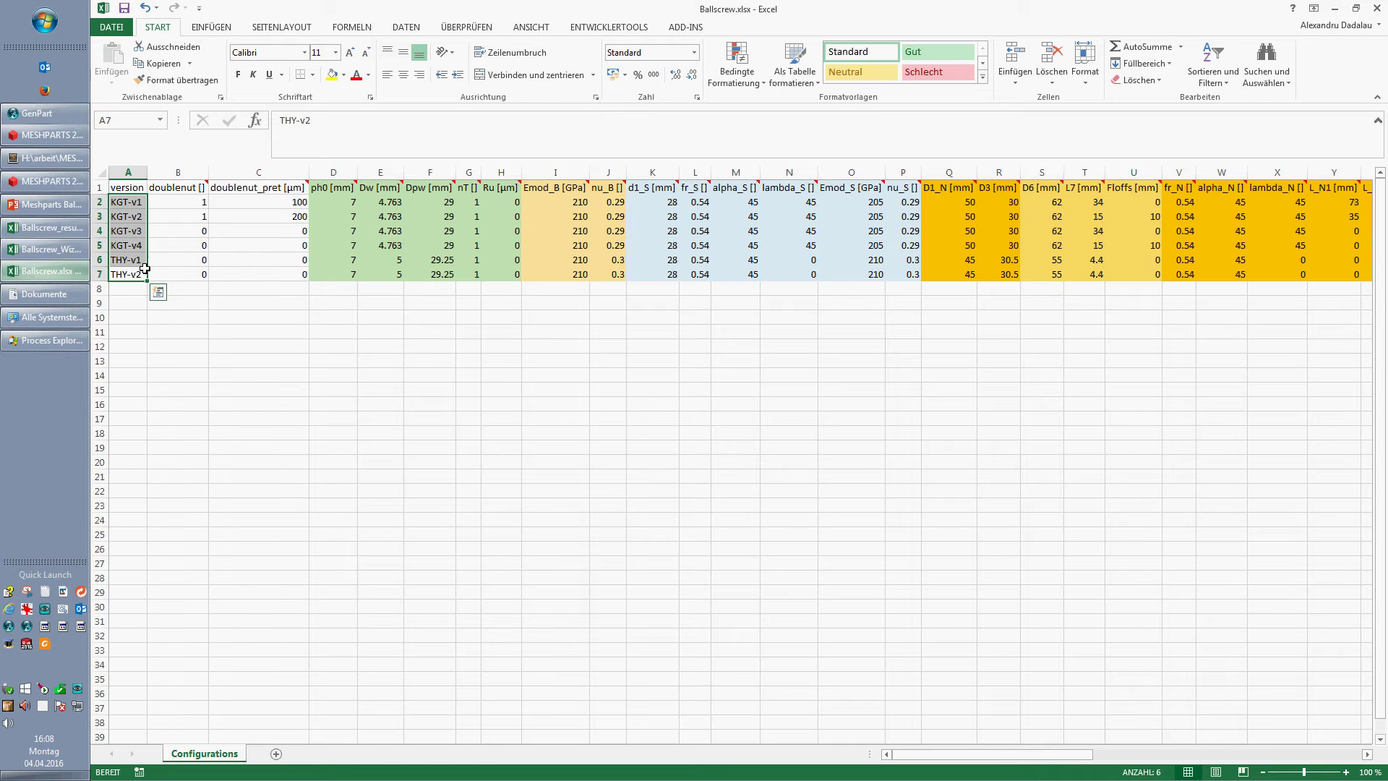
{"action": "left_click", "coordinate": [164, 215]}
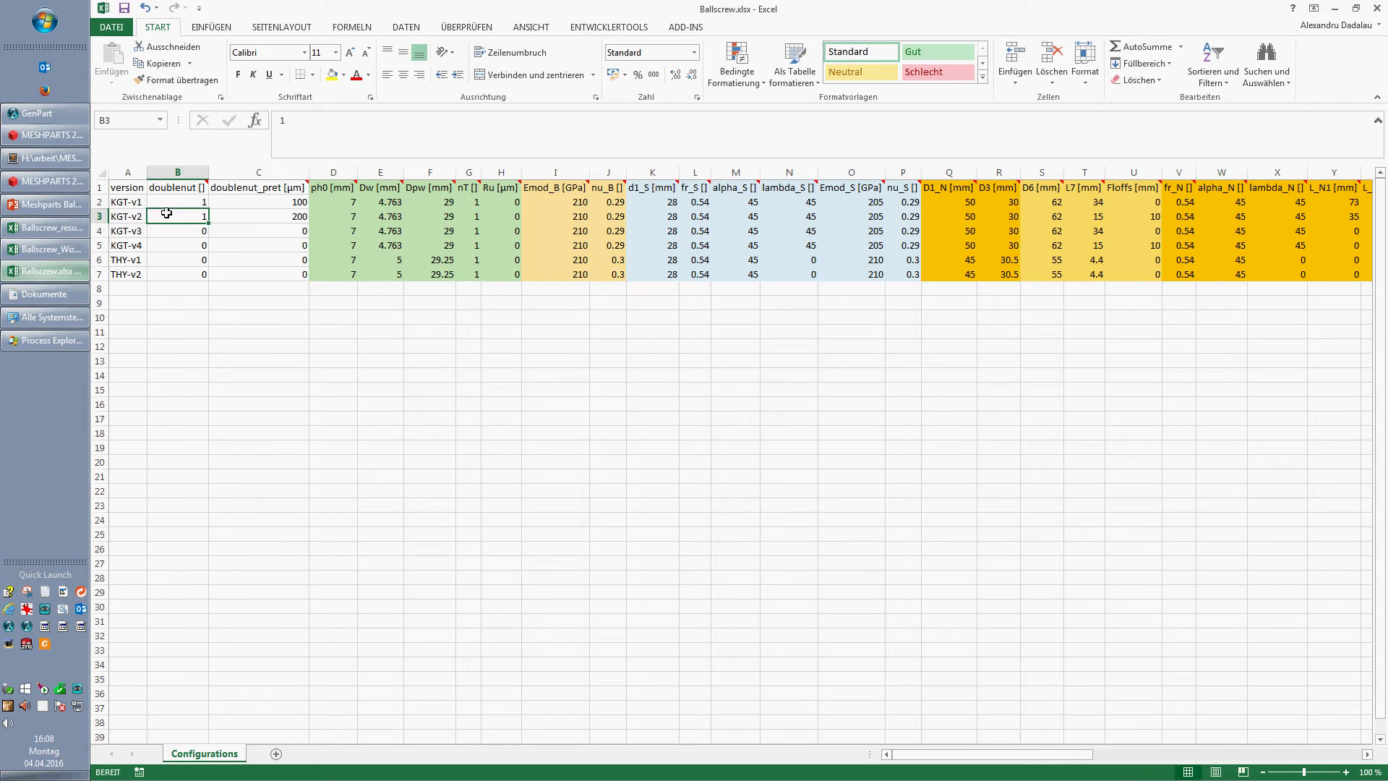
{"action": "left_click_drag", "start_coordinate": [130, 202], "coordinate": [137, 274]}
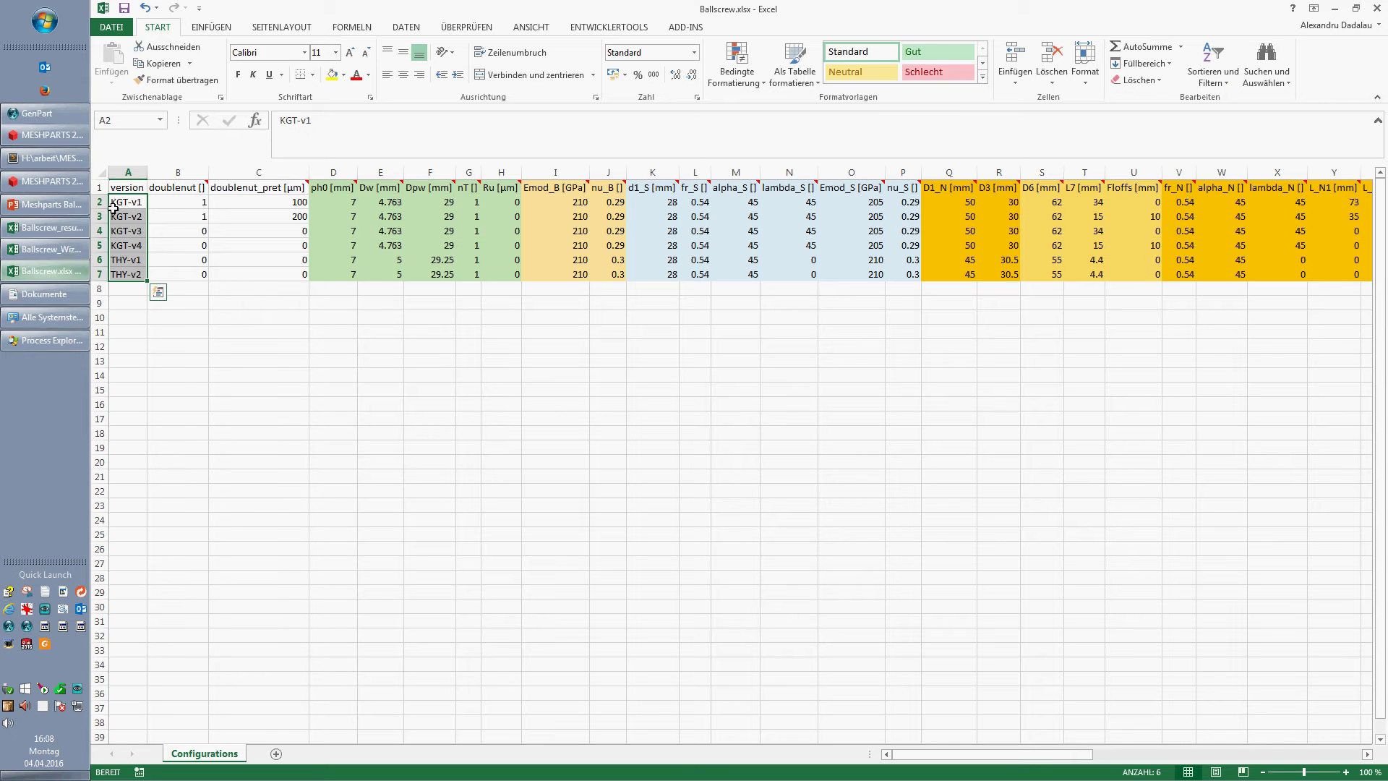
- Copy the KGT-v1 row from Ballscrew.xlsx into row 2 of the wizard's SingleNut sheet and load its values into the drawing
{"action": "left_click", "coordinate": [94, 202]}
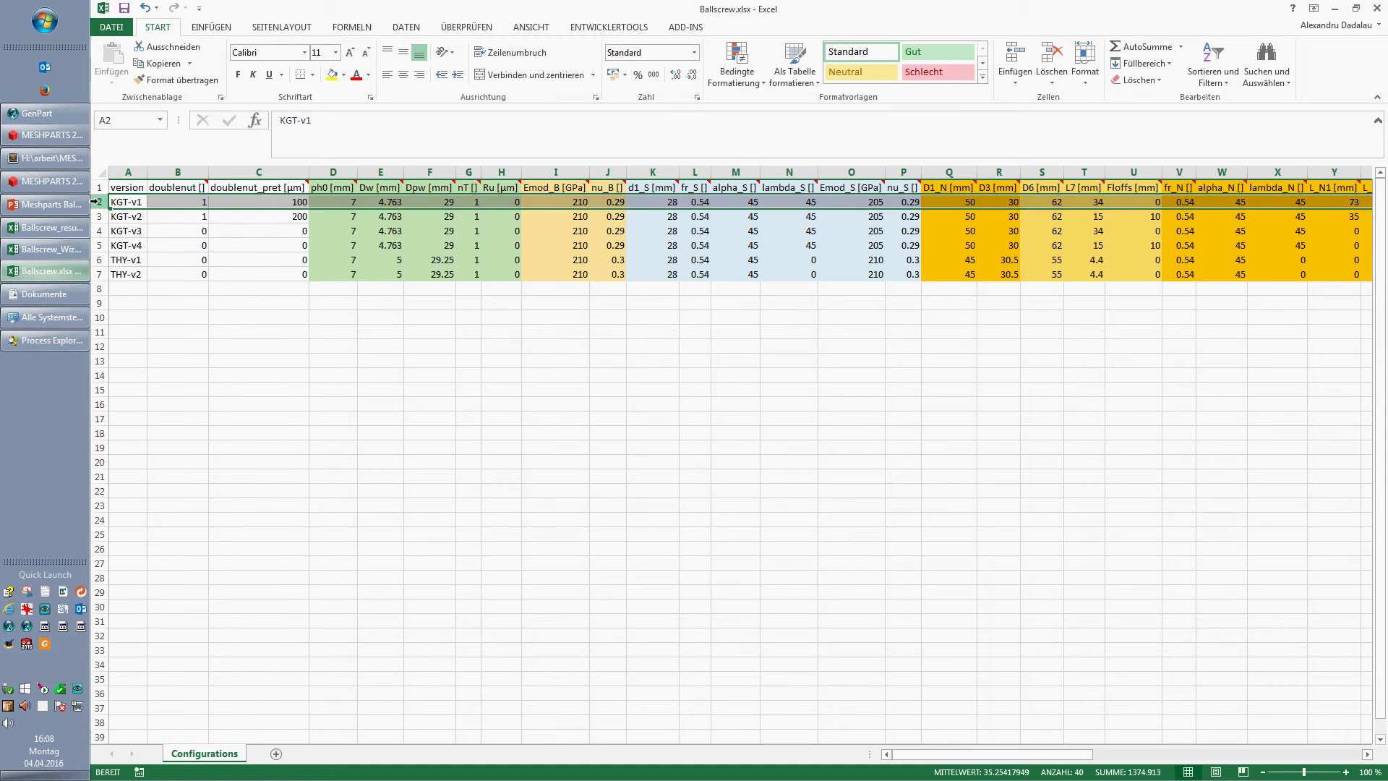
{"action": "key", "text": "ctrl+c"}
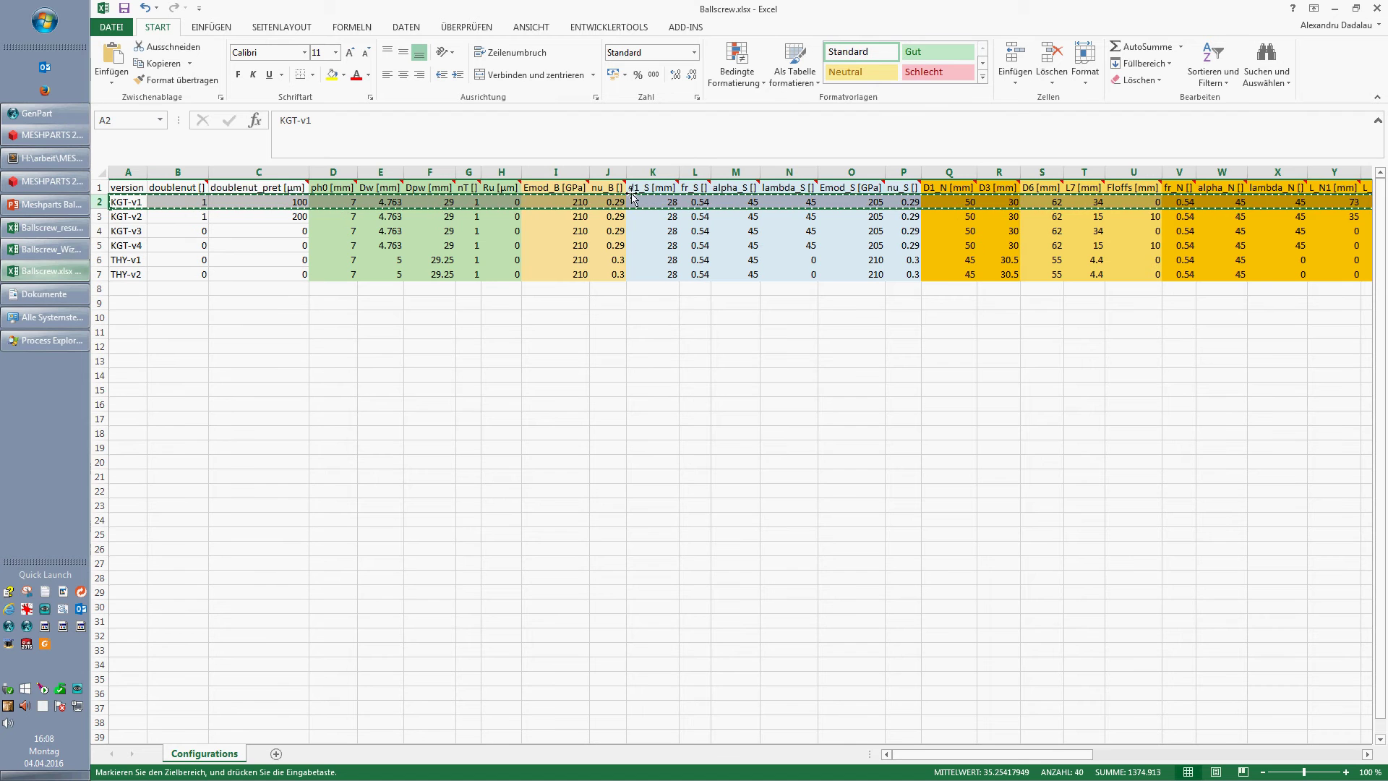
{"action": "left_click", "coordinate": [76, 253]}
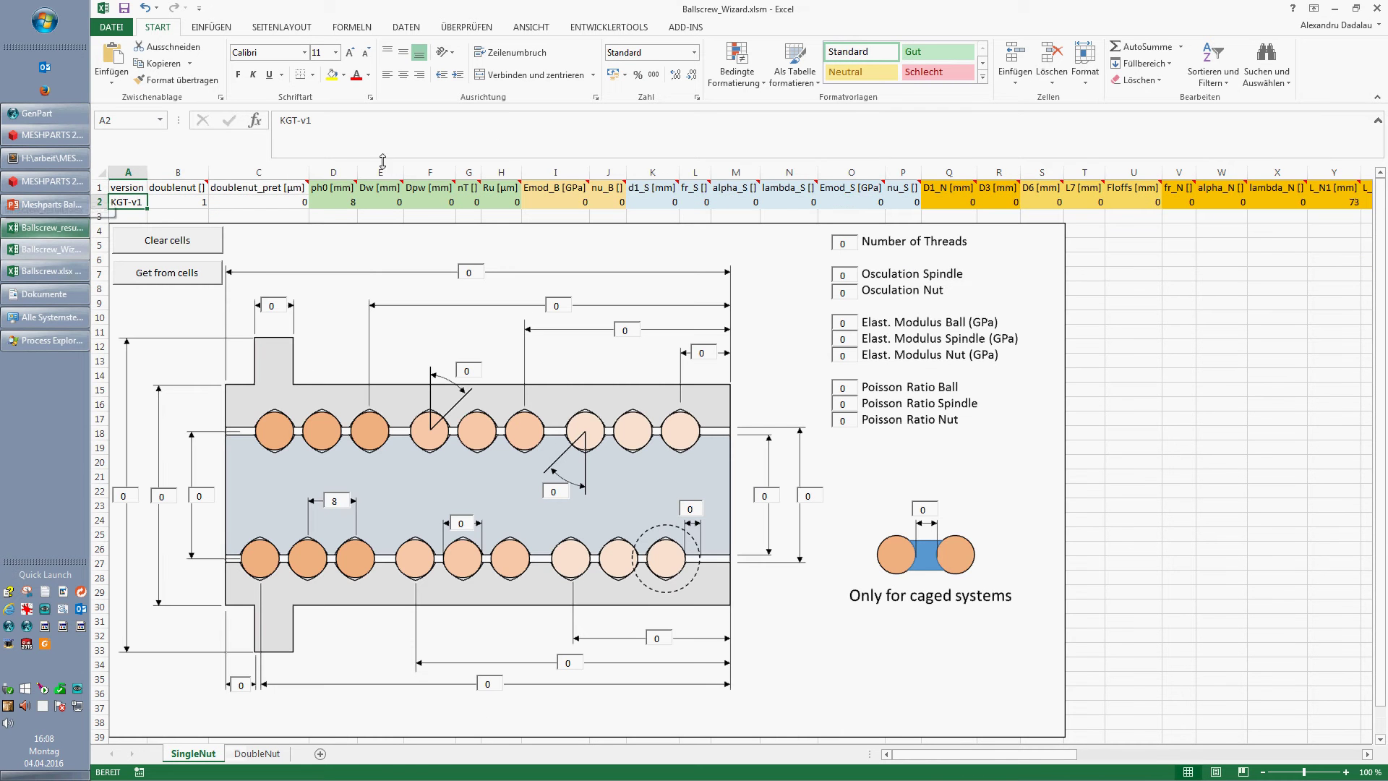
{"action": "left_click", "coordinate": [99, 201]}
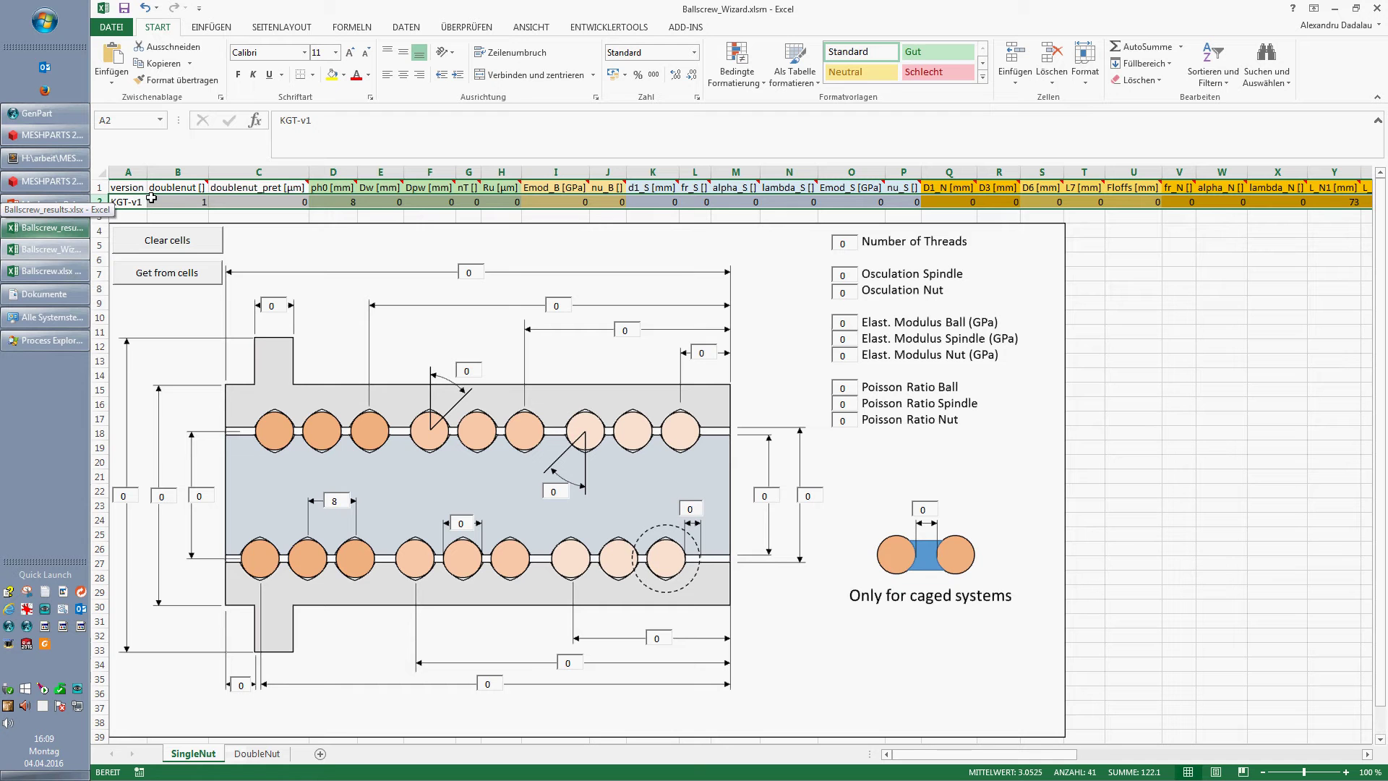
{"action": "key", "text": "ctrl+v"}
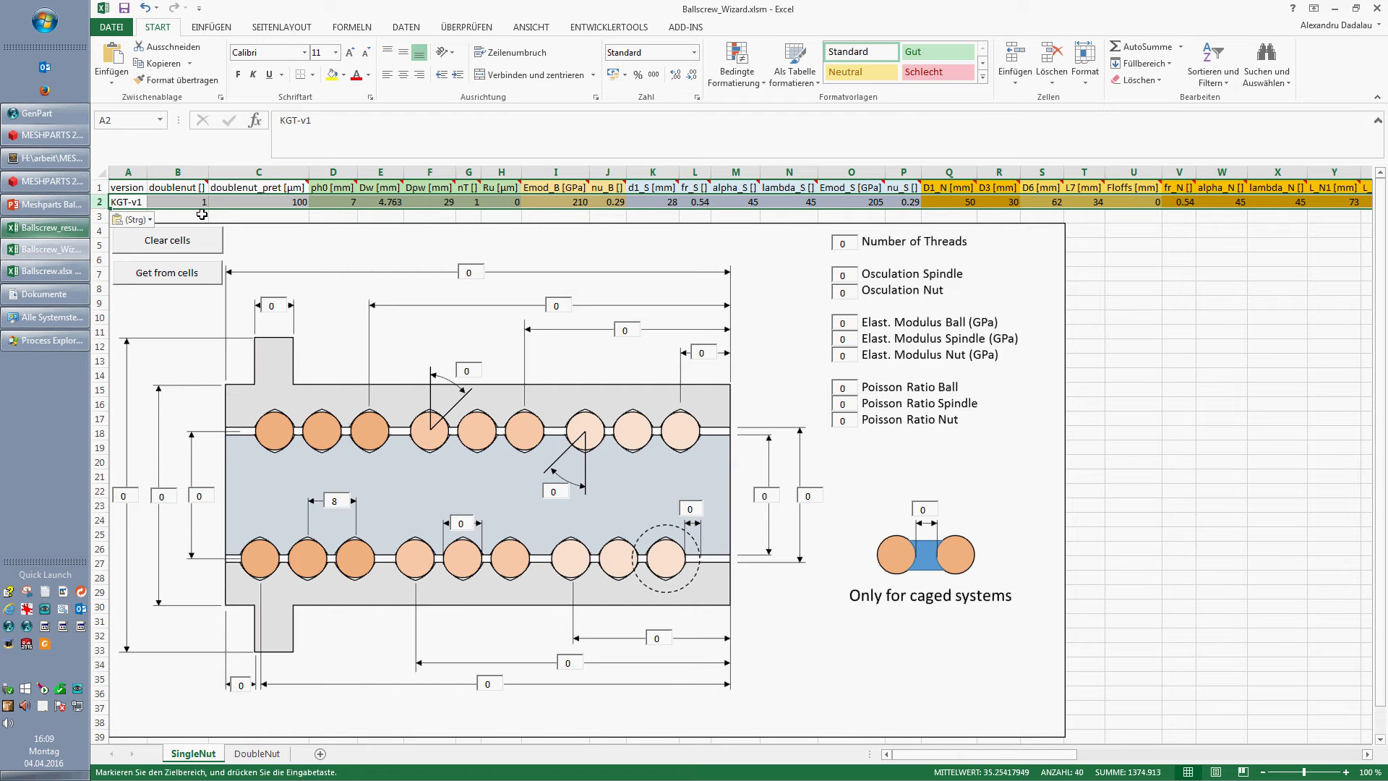
{"action": "left_click", "coordinate": [181, 279]}
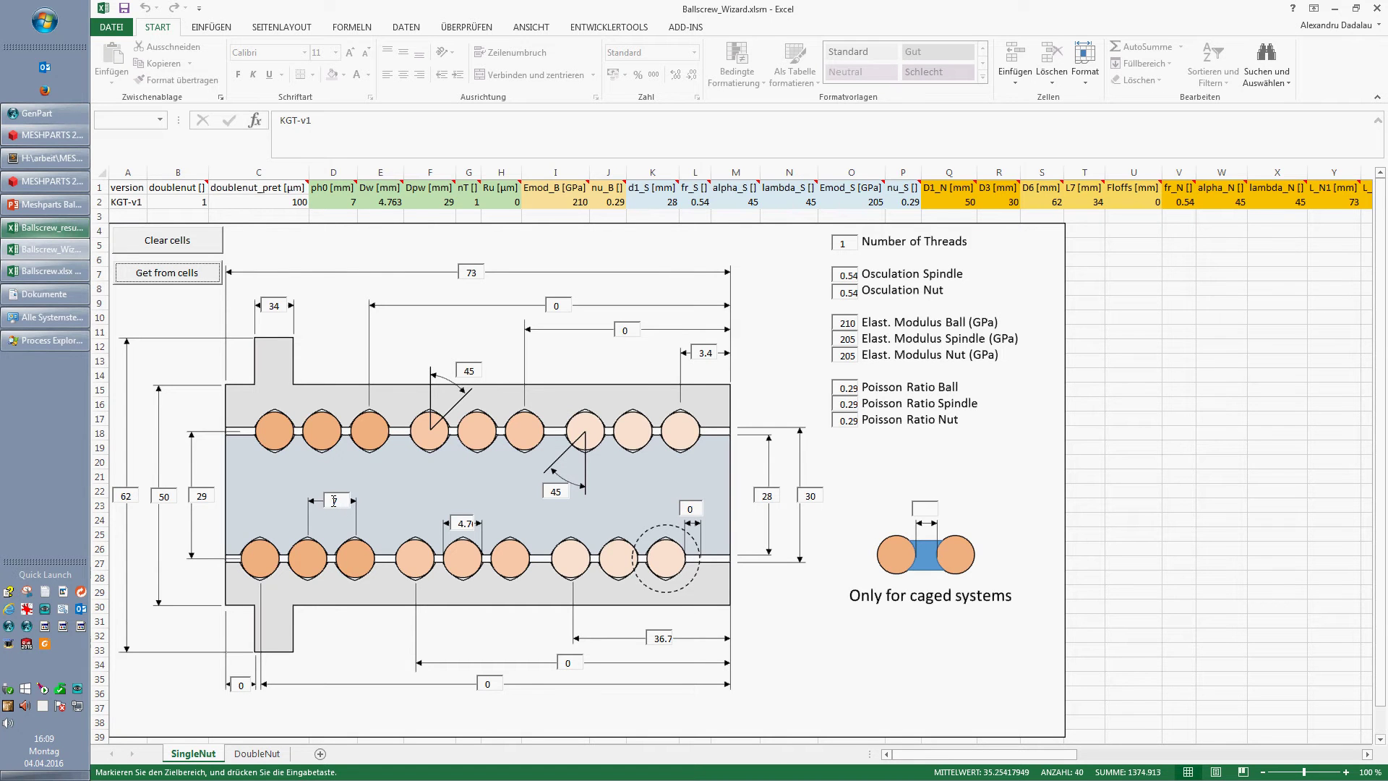
- Set the ball pitch to 8 mm in the SingleNut drawing and check it in the ph0 cell
{"action": "double_click", "coordinate": [344, 501]}
{"action": "type", "text": "8"}
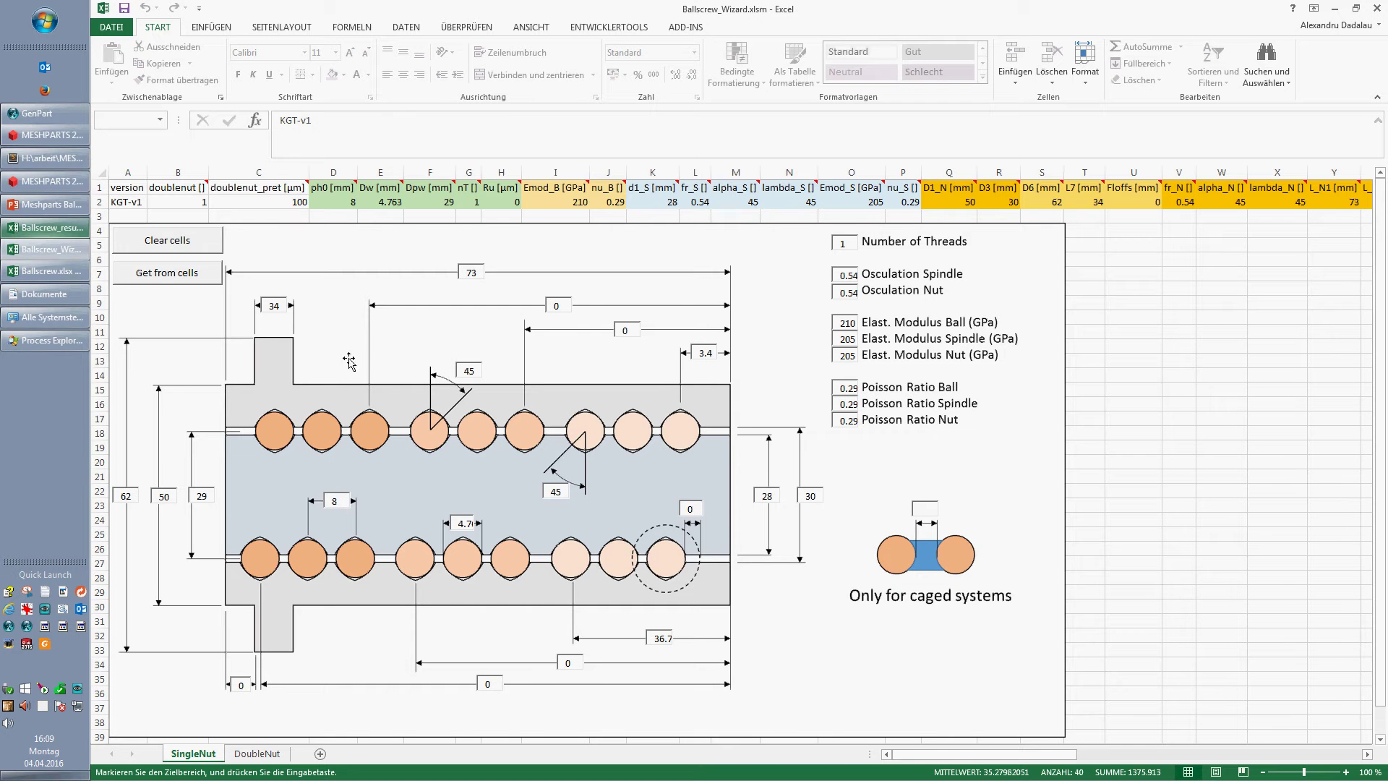
{"action": "left_click", "coordinate": [342, 201]}
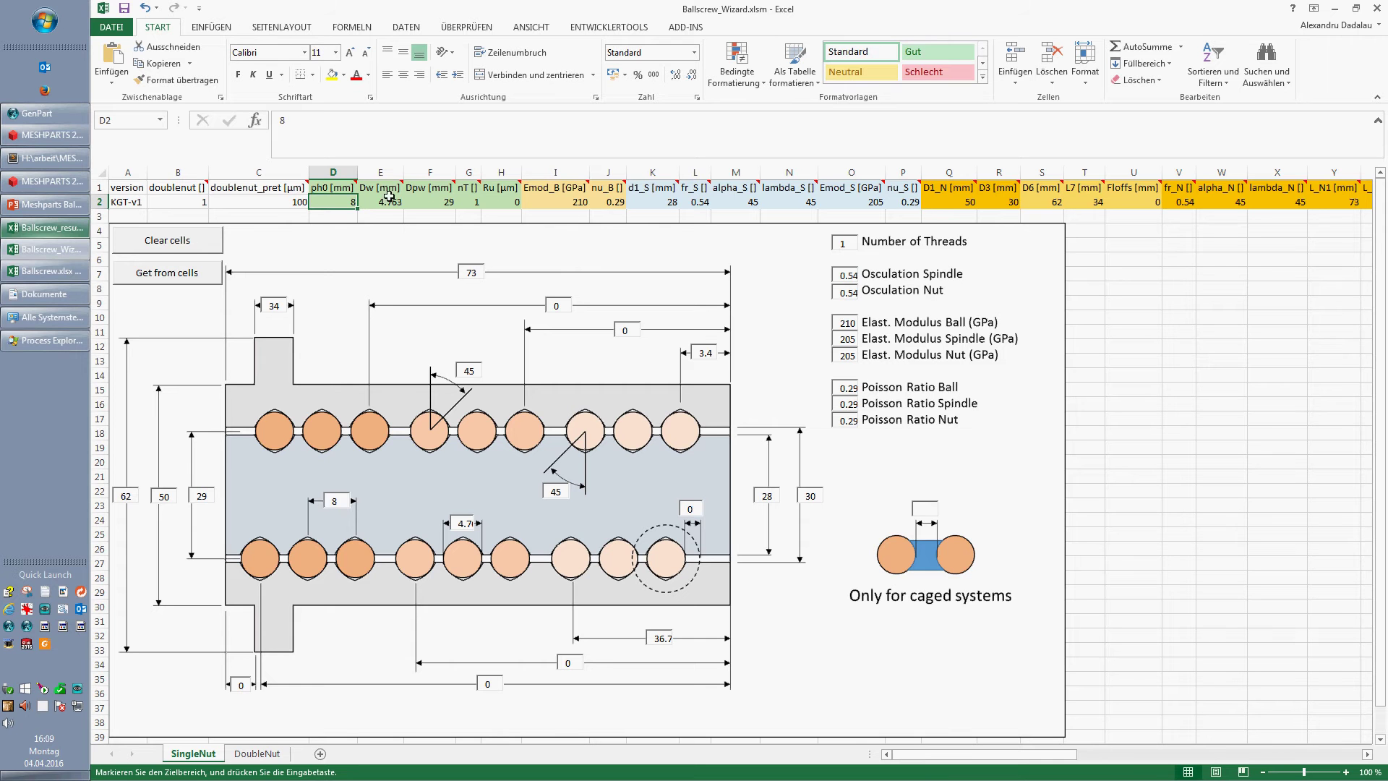
- Copy the wizard's configuration row into row 8 of Ballscrew.xlsx and rename its version as KGT-v5
{"action": "left_click", "coordinate": [99, 201]}
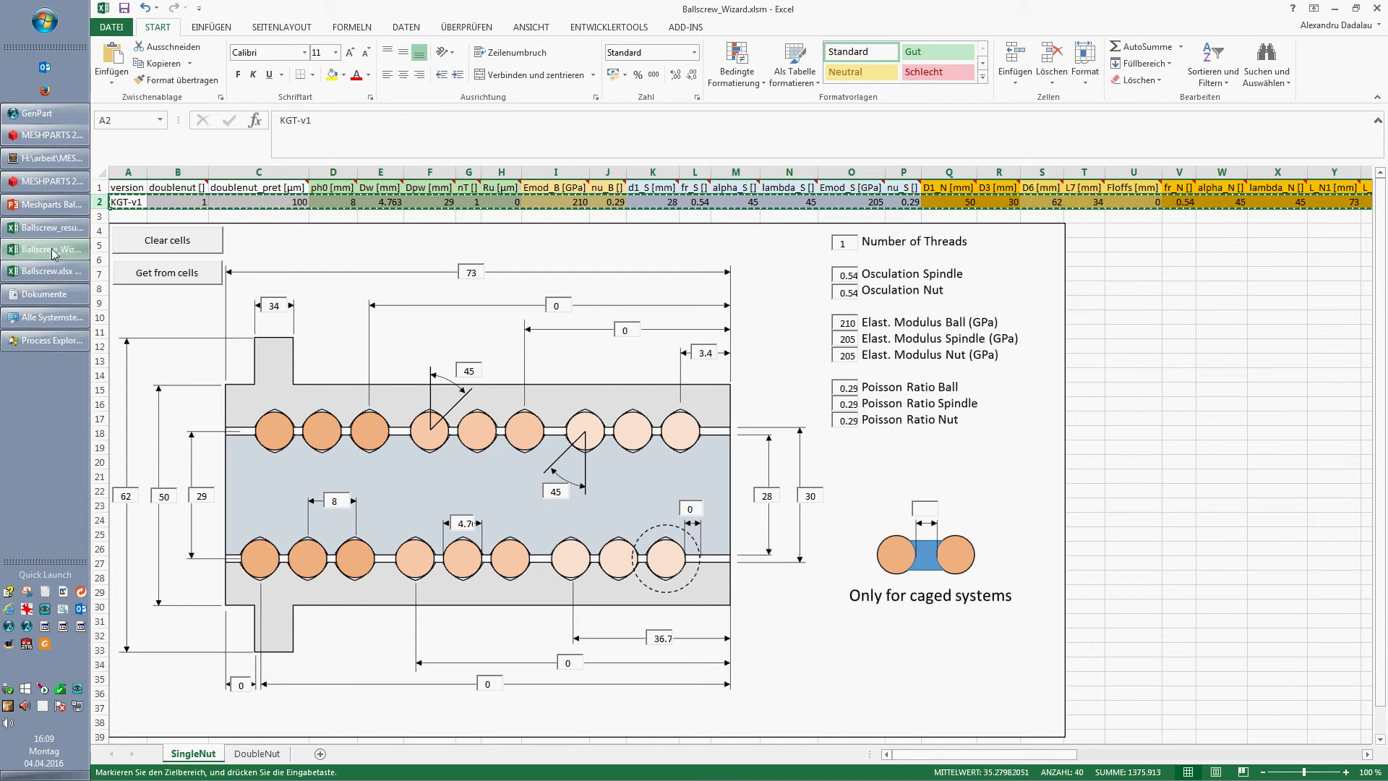
{"action": "left_click", "coordinate": [58, 272]}
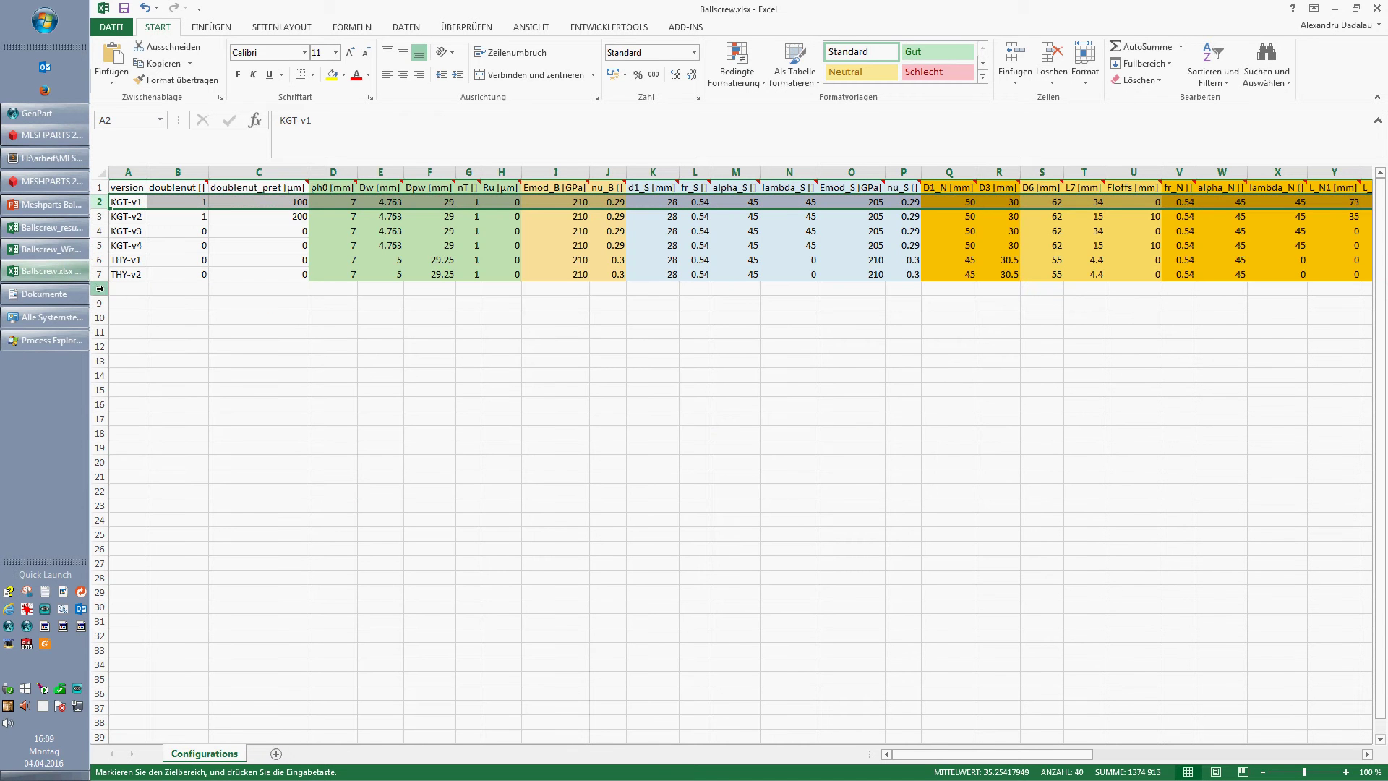
{"action": "left_click", "coordinate": [99, 289]}
{"action": "key", "text": "ctrl+v"}
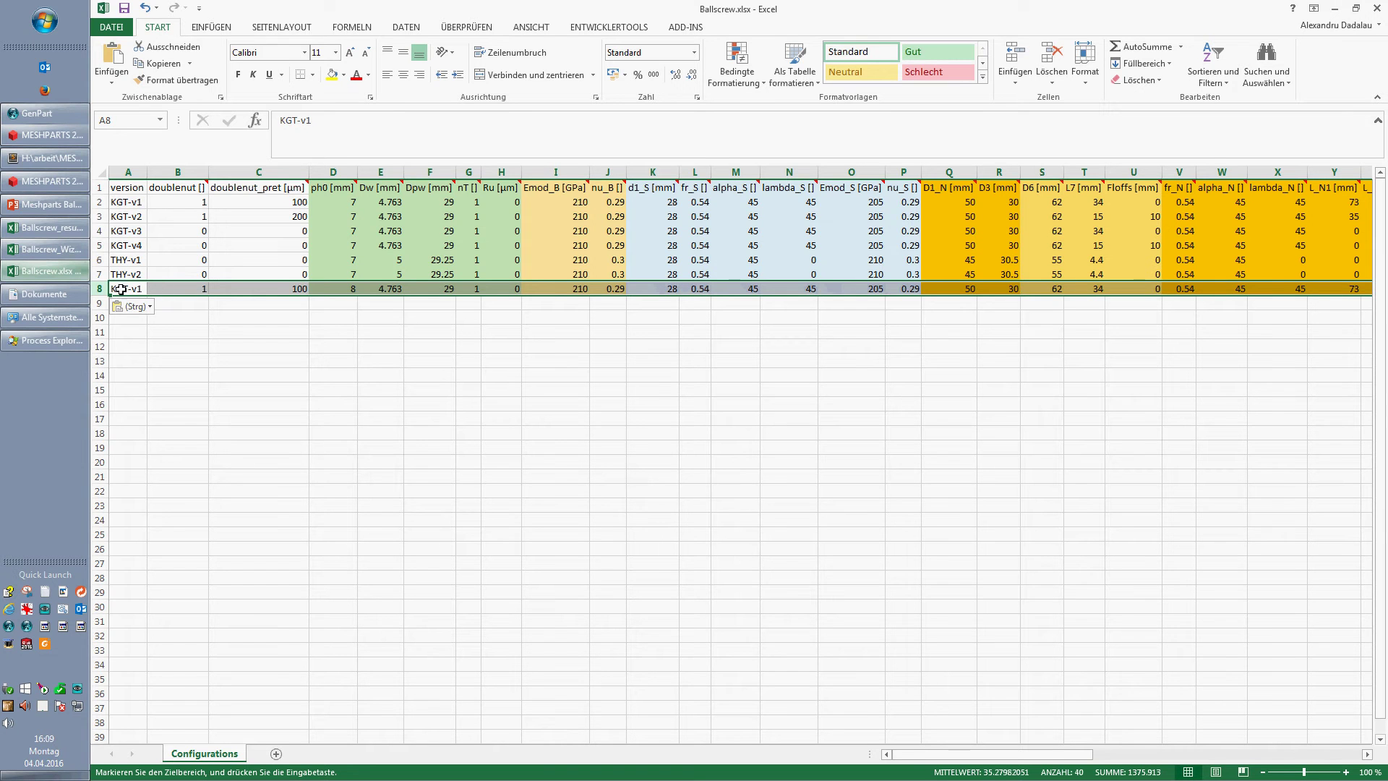
{"action": "double_click", "coordinate": [123, 289]}
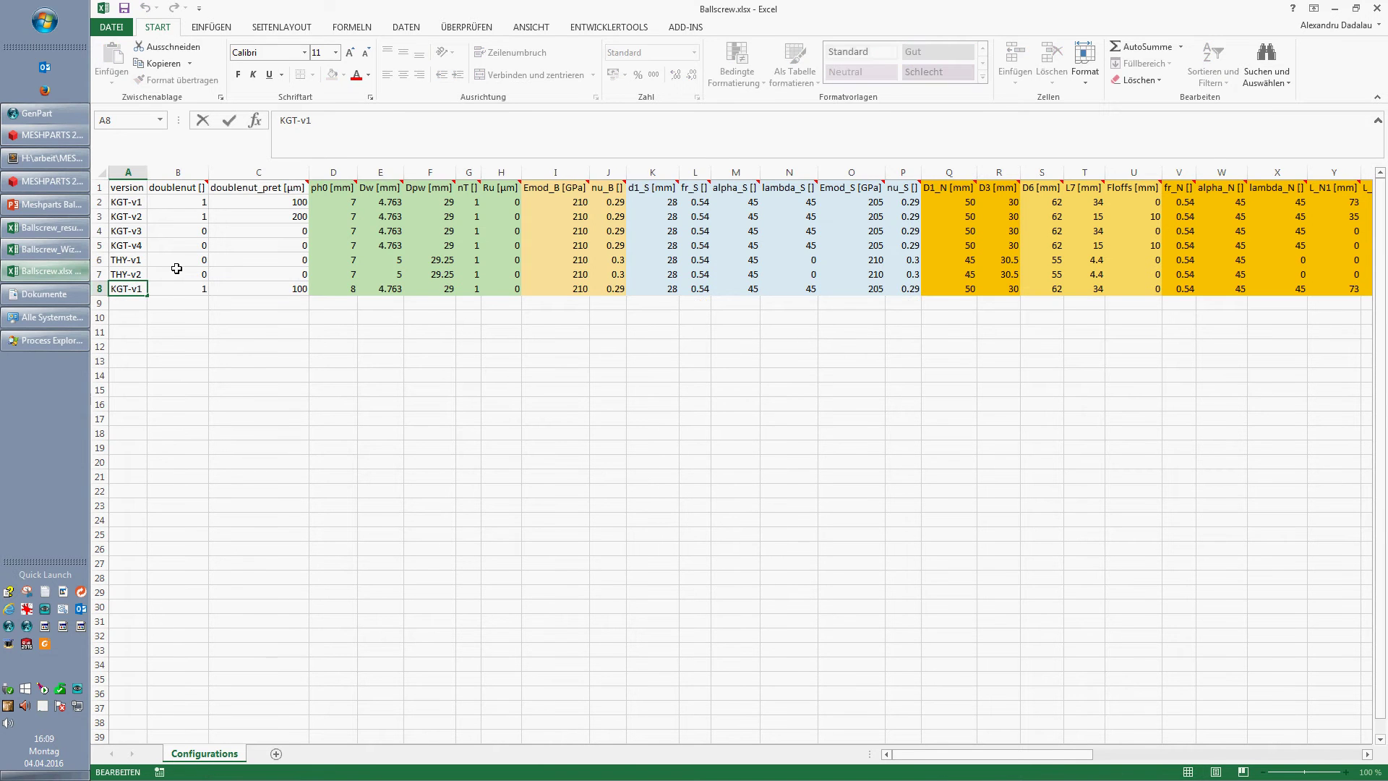
{"action": "key", "text": "shift+Right"}
{"action": "key", "text": "Return"}
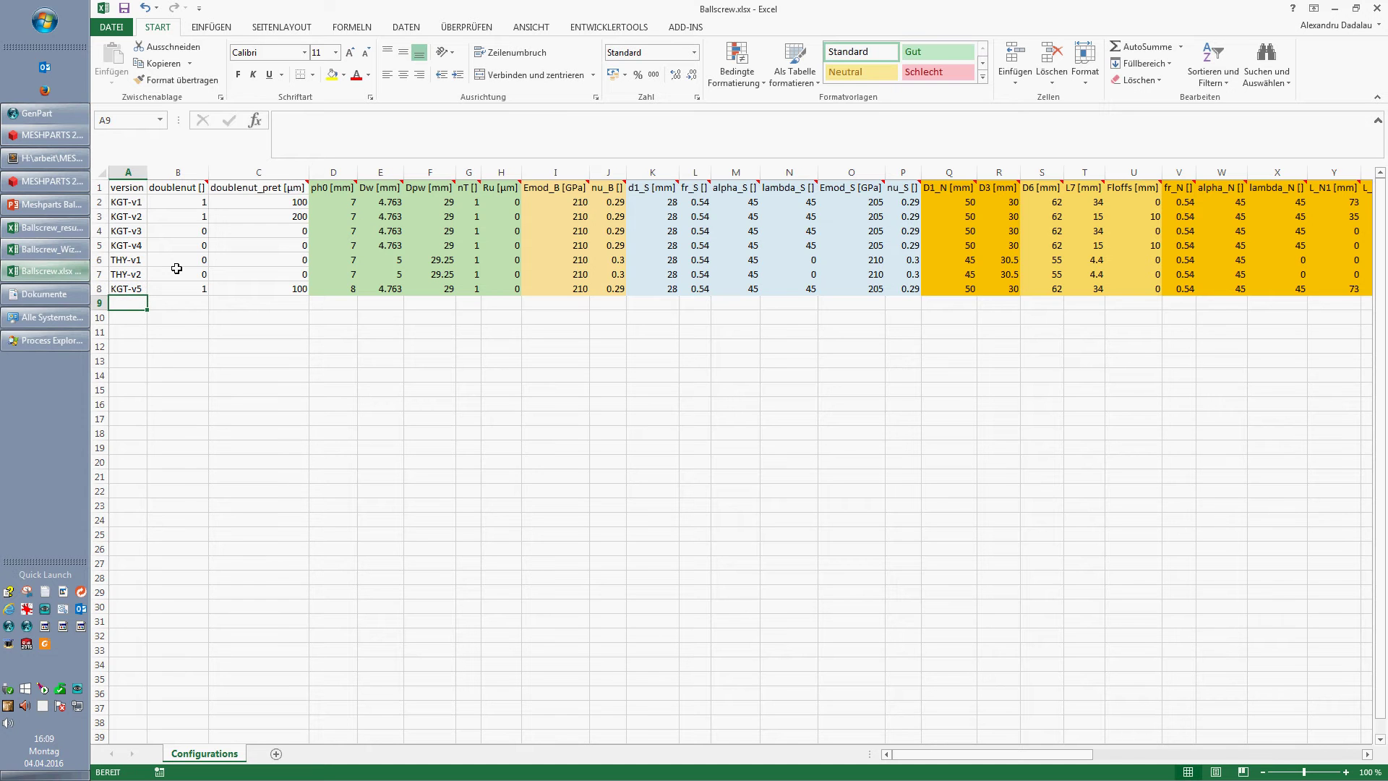
- Undo the version rename and the pasted row in Ballscrew.xlsx
{"action": "key", "text": "ctrl+z"}
{"action": "key", "text": "ctrl+z"}
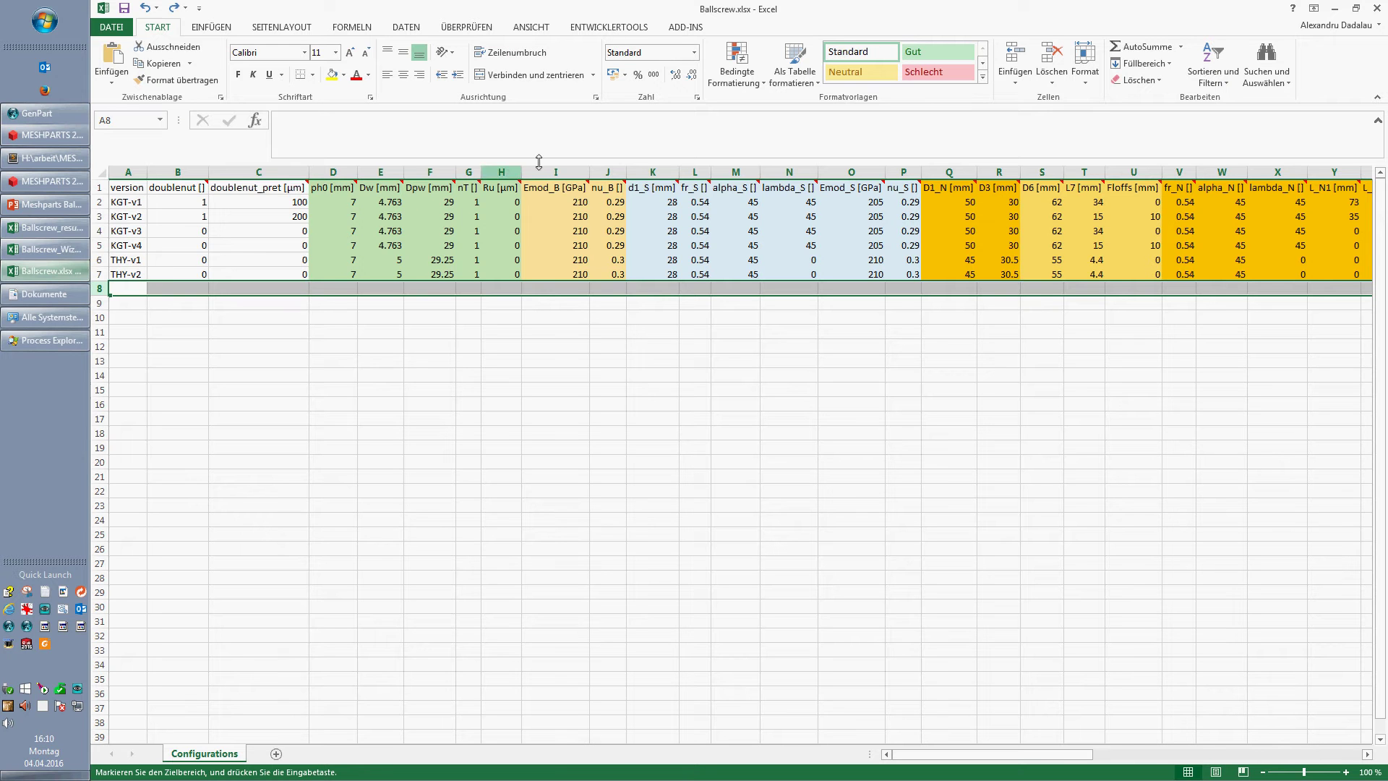
- Switch to MESHPARTS and show the assembly equations of BS_single_RiBEM.mpasm
{"action": "left_click", "coordinate": [68, 137]}
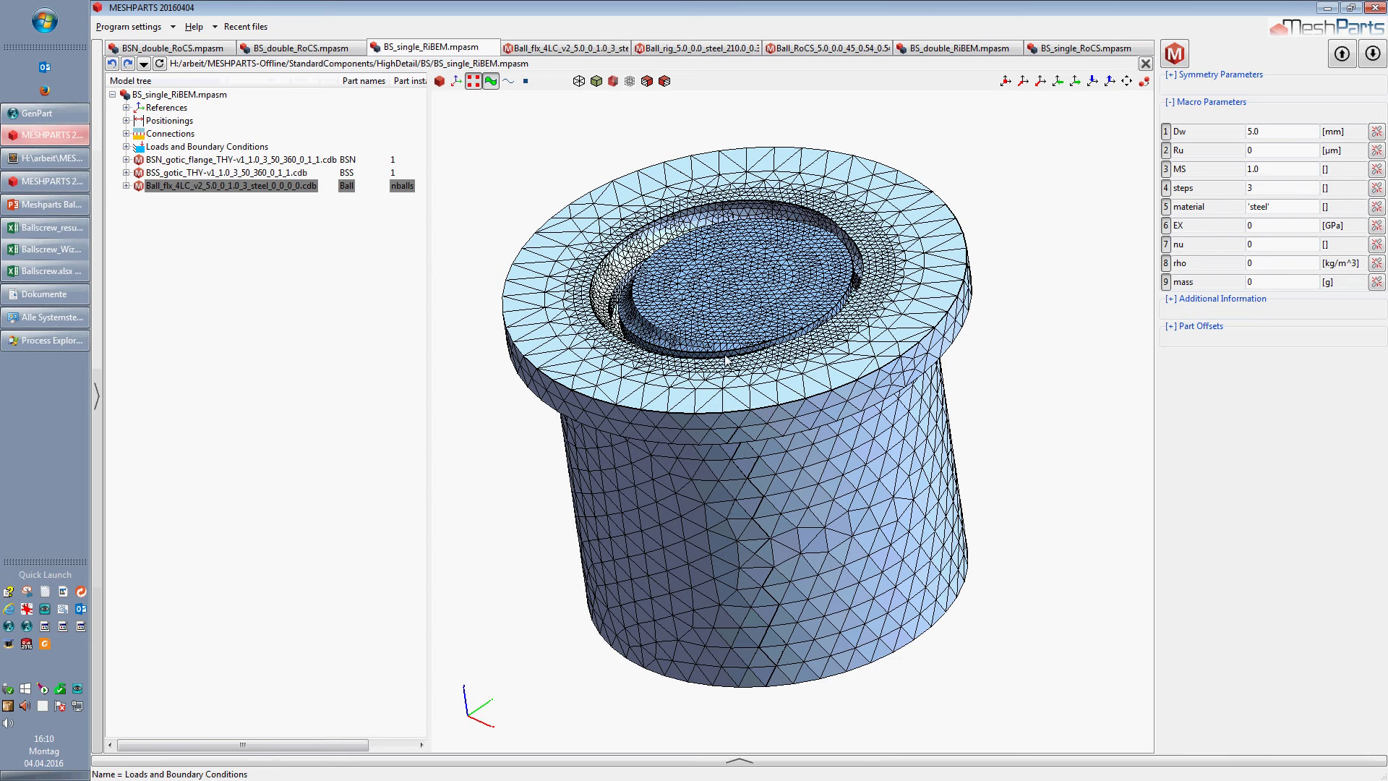
{"action": "scroll", "coordinate": [726, 362], "scroll_direction": "down", "scroll_amount": 2}
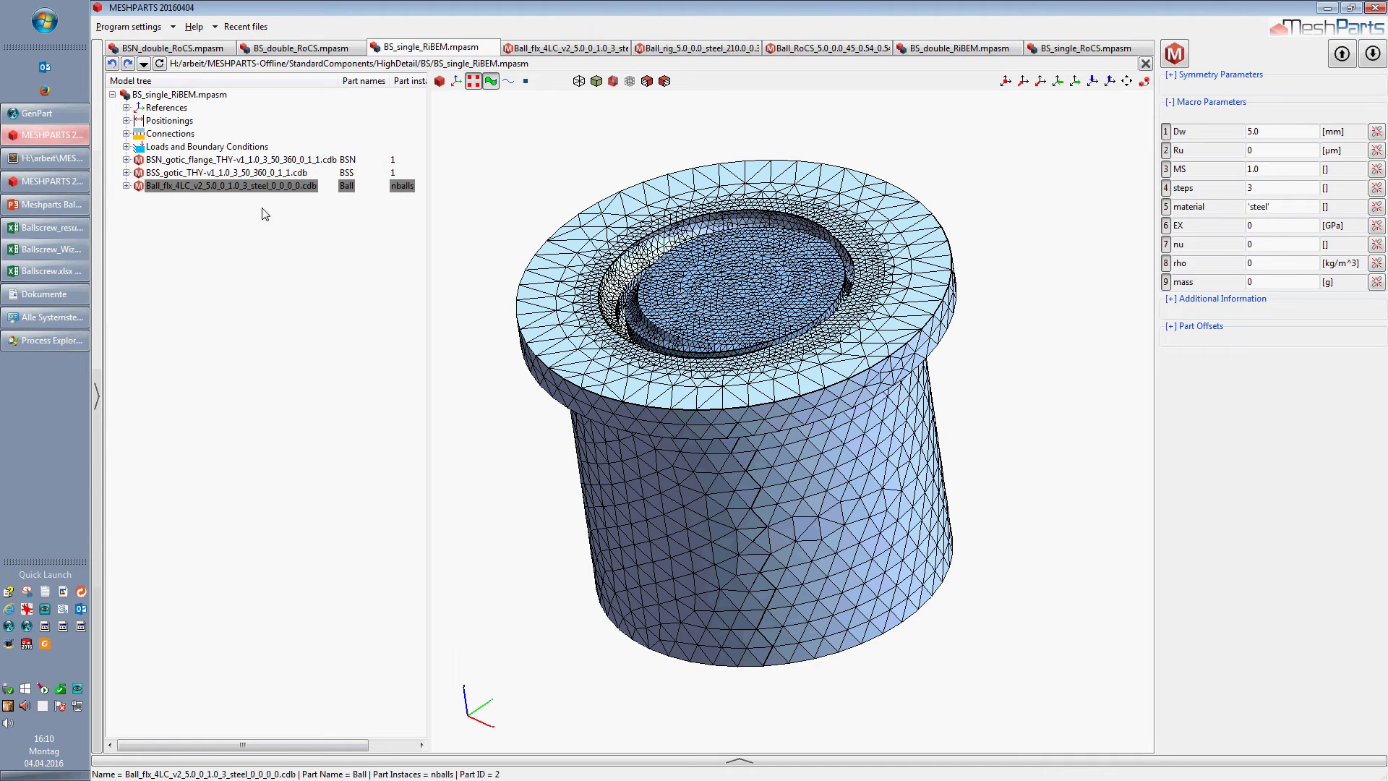
{"action": "left_click", "coordinate": [264, 230]}
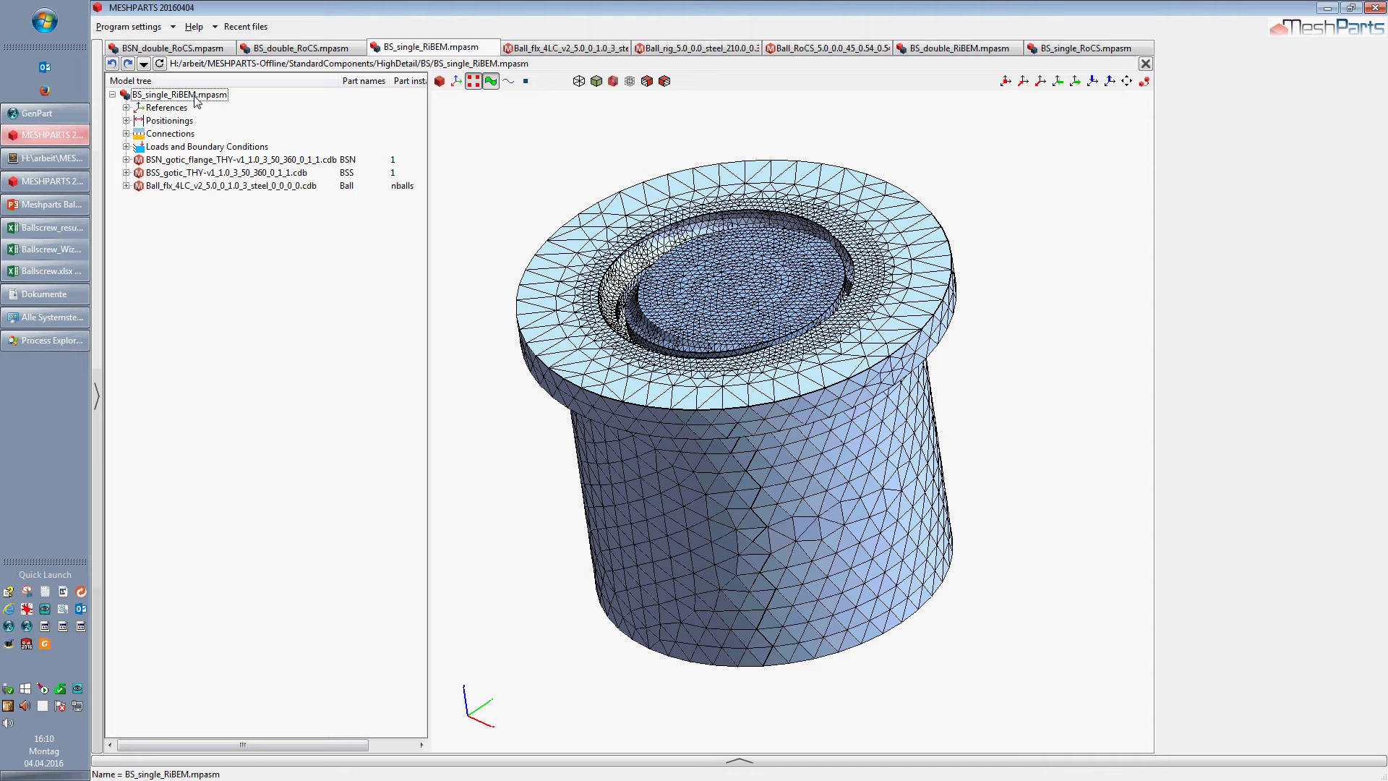
{"action": "left_click", "coordinate": [196, 96]}
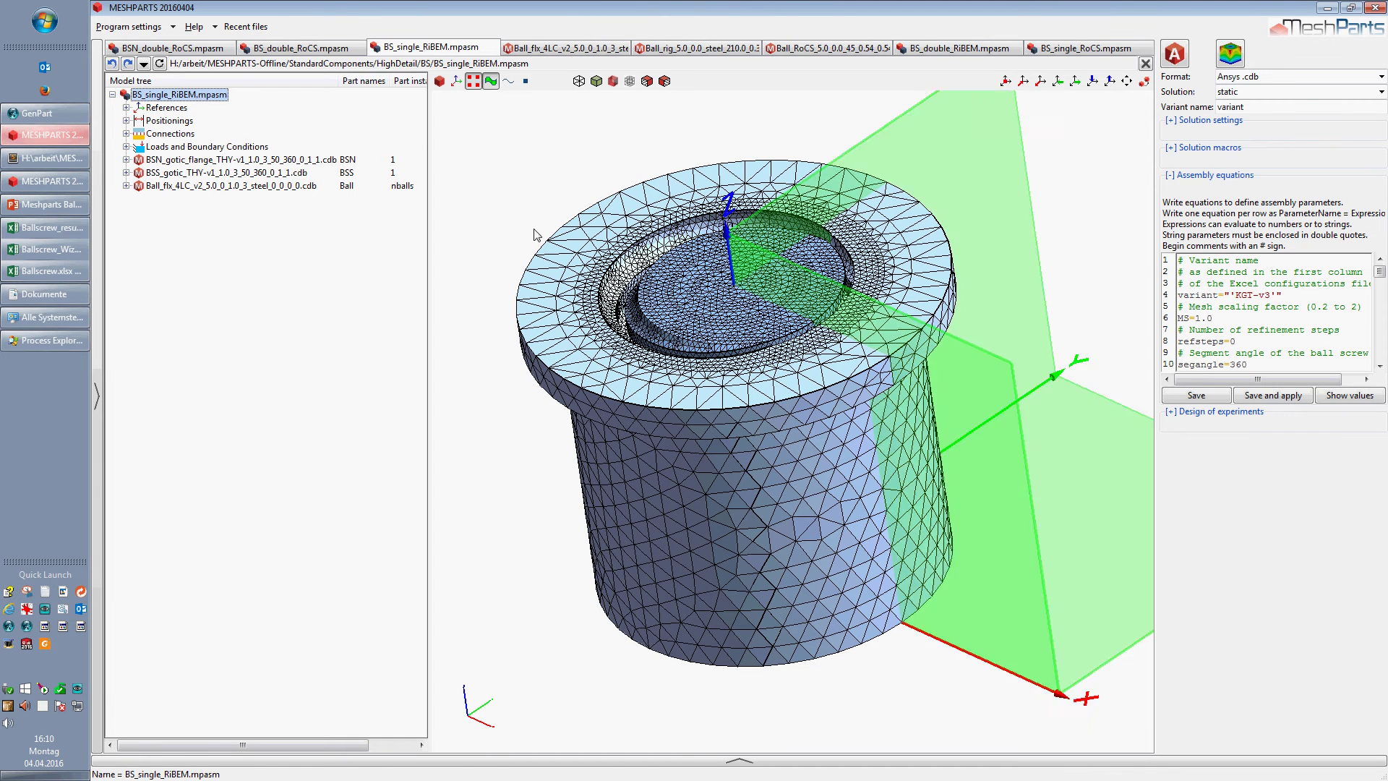
- Separate the spindle, balls and nut in the 3D view and select the ball part to display its macro parameters
{"action": "scroll", "coordinate": [796, 392], "scroll_direction": "down", "scroll_amount": 2}
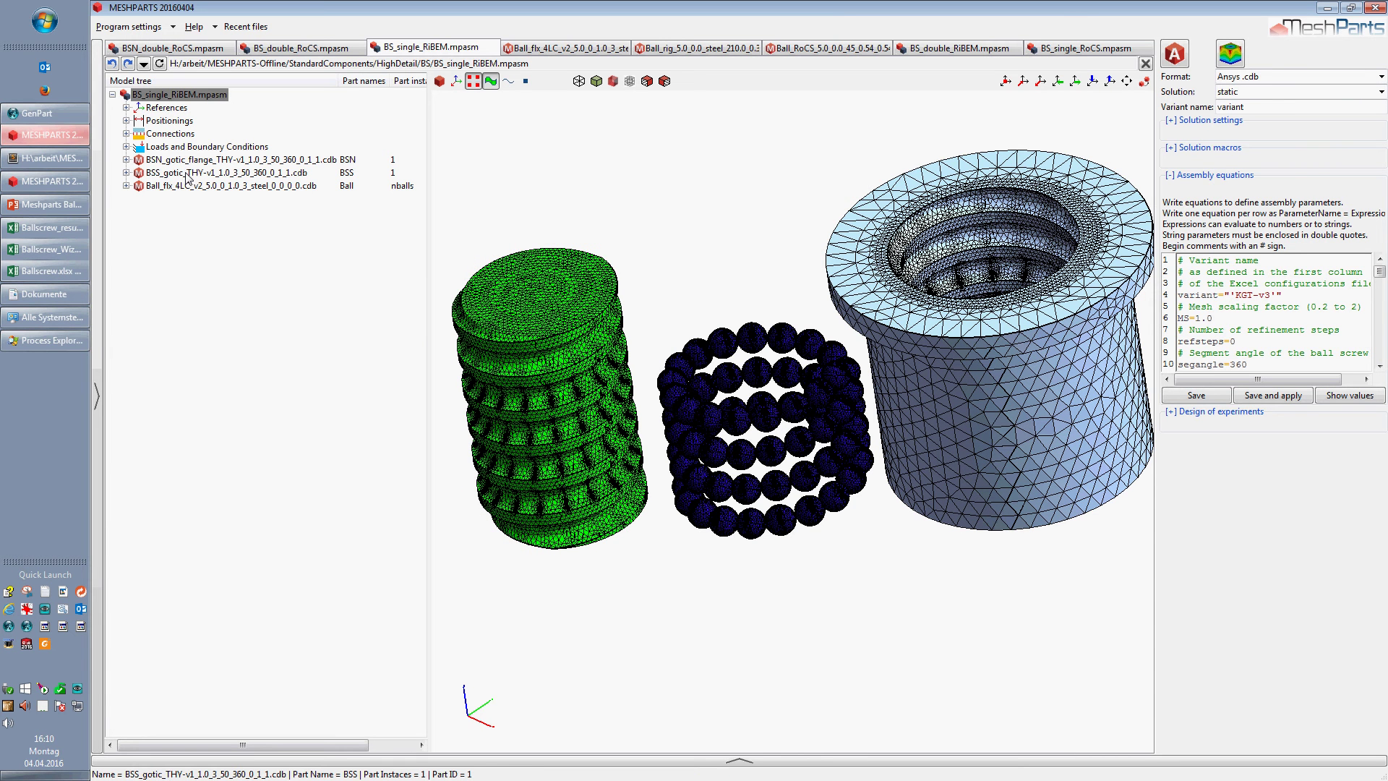
{"action": "left_click", "coordinate": [194, 186]}
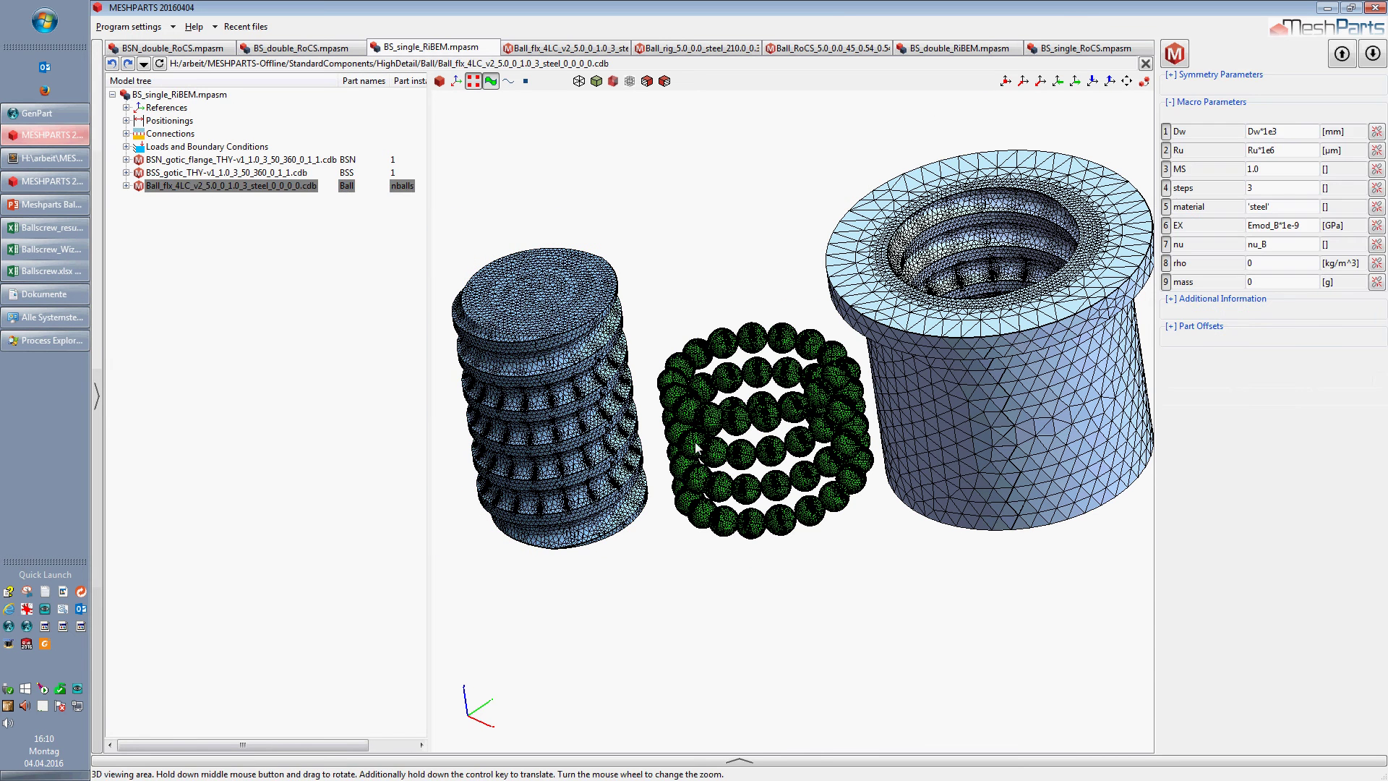
{"action": "scroll", "coordinate": [783, 416], "scroll_direction": "up", "scroll_amount": 5}
{"action": "scroll", "coordinate": [841, 410], "scroll_direction": "down", "scroll_amount": 6}
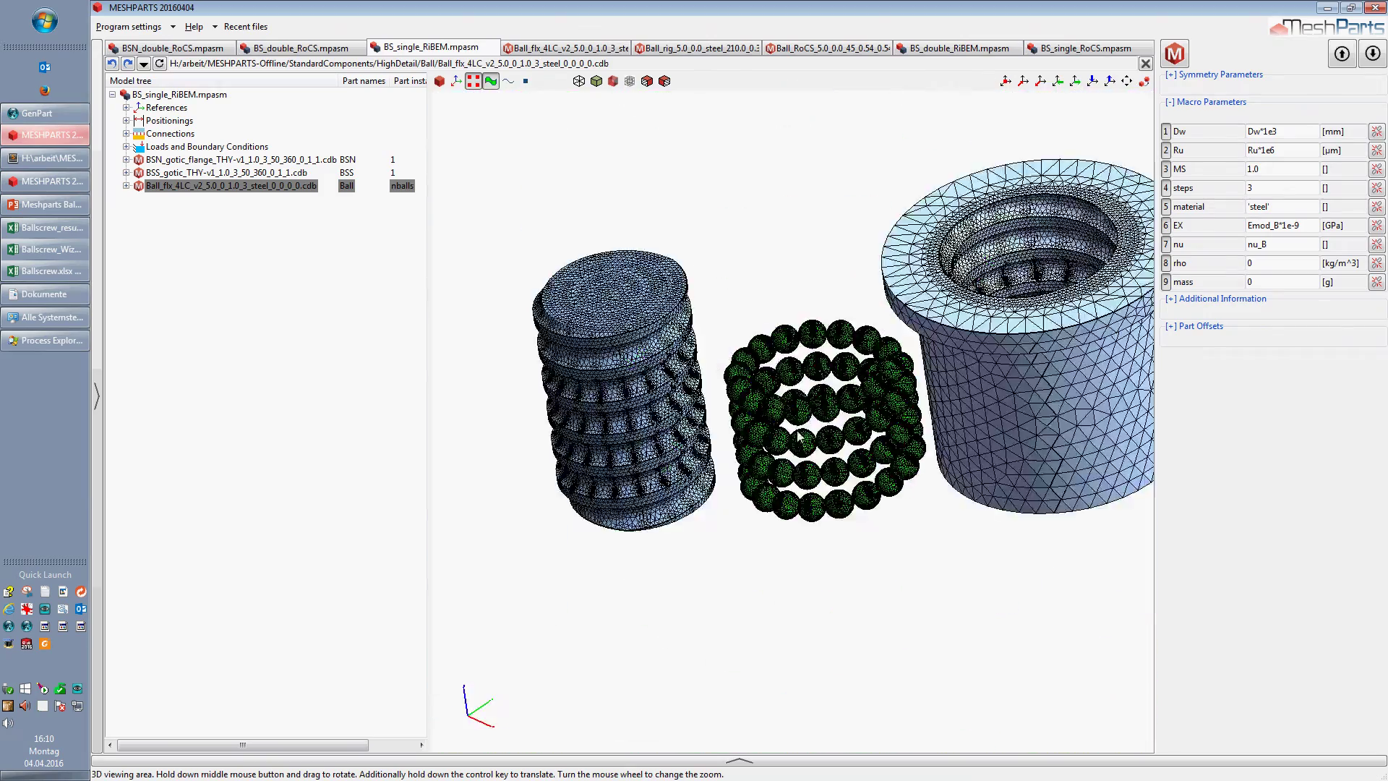
{"action": "middle_click_drag", "start_coordinate": [800, 435], "coordinate": [859, 408]}
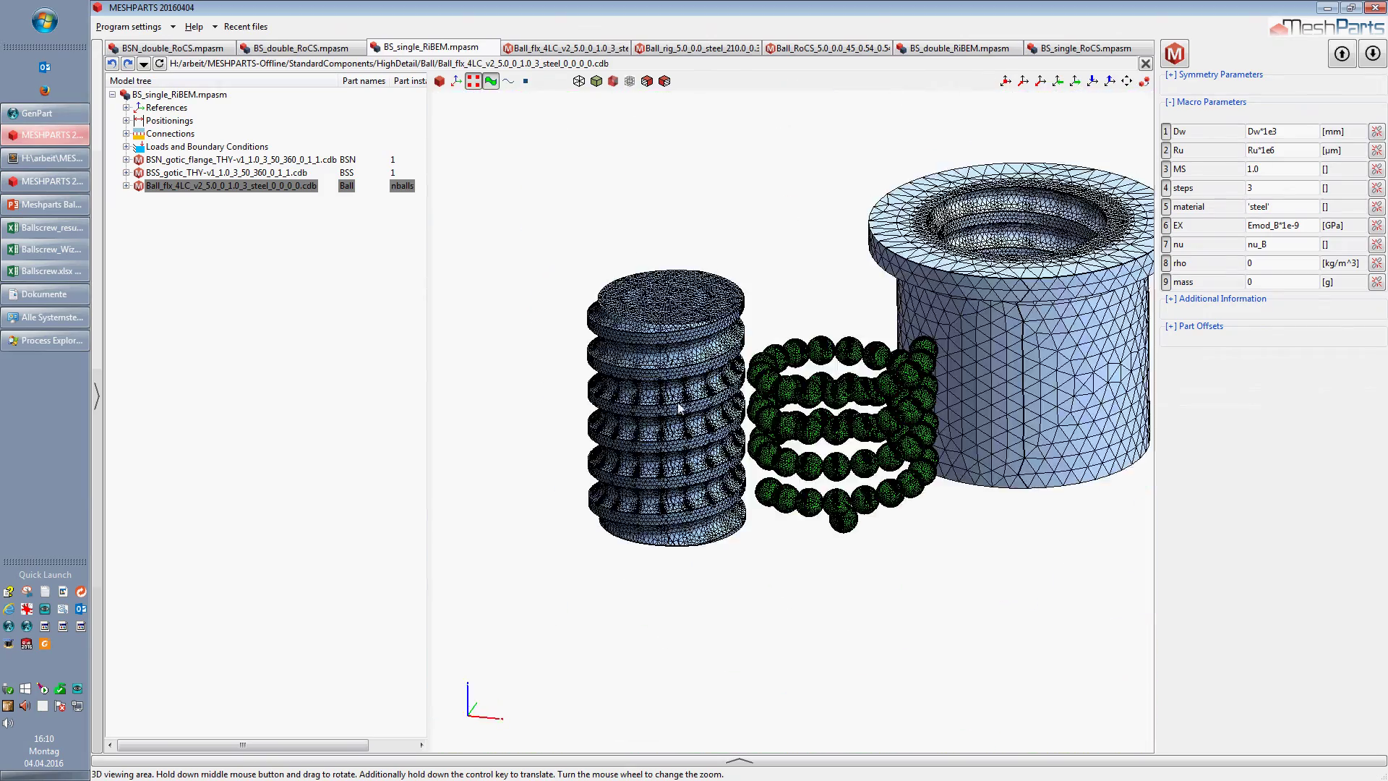
- Examine the refined contact mesh along the raceway of the spindle
{"action": "scroll", "coordinate": [680, 409], "scroll_direction": "up", "scroll_amount": 10}
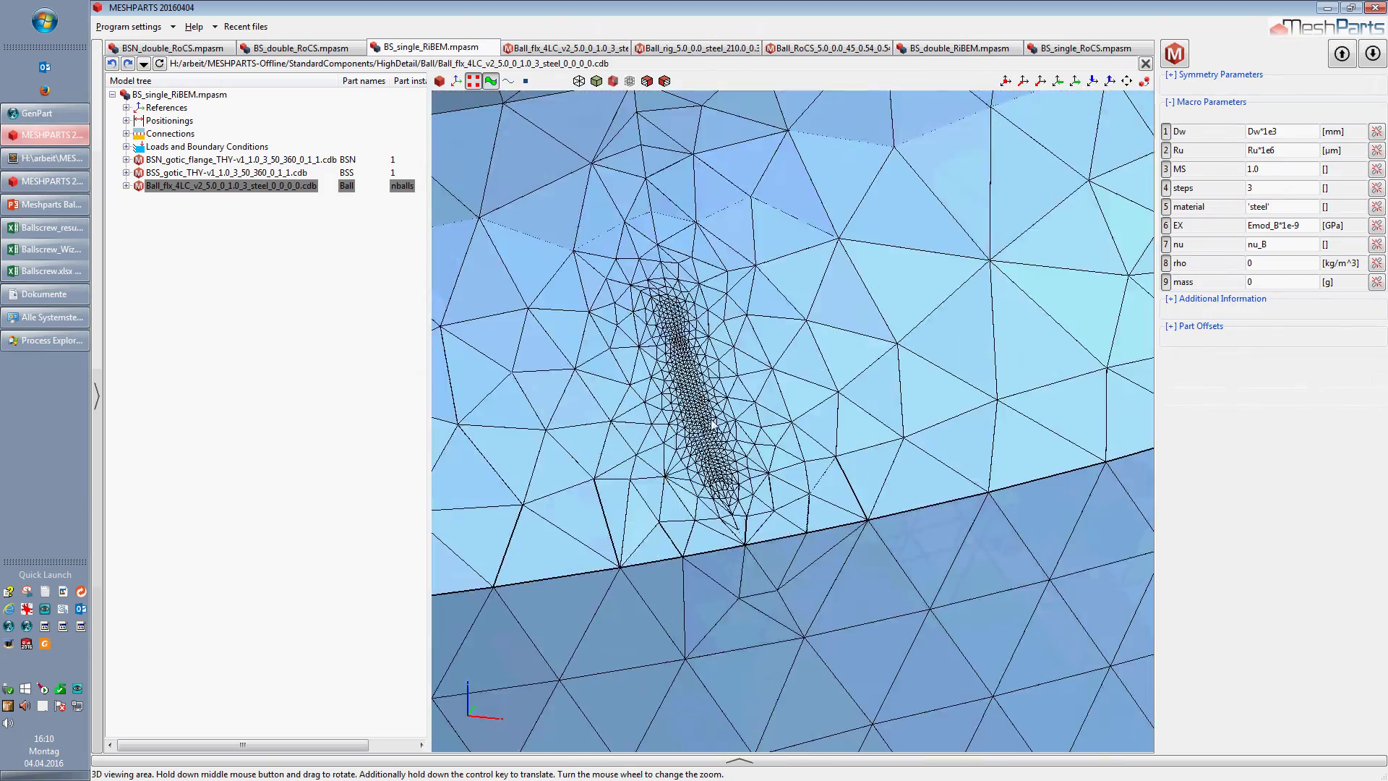
{"action": "mouse_move", "coordinate": [712, 424]}
{"action": "middle_mouse_down"}
{"action": "mouse_move", "coordinate": [694, 473]}
{"action": "mouse_move", "coordinate": [716, 428]}
{"action": "middle_mouse_up"}
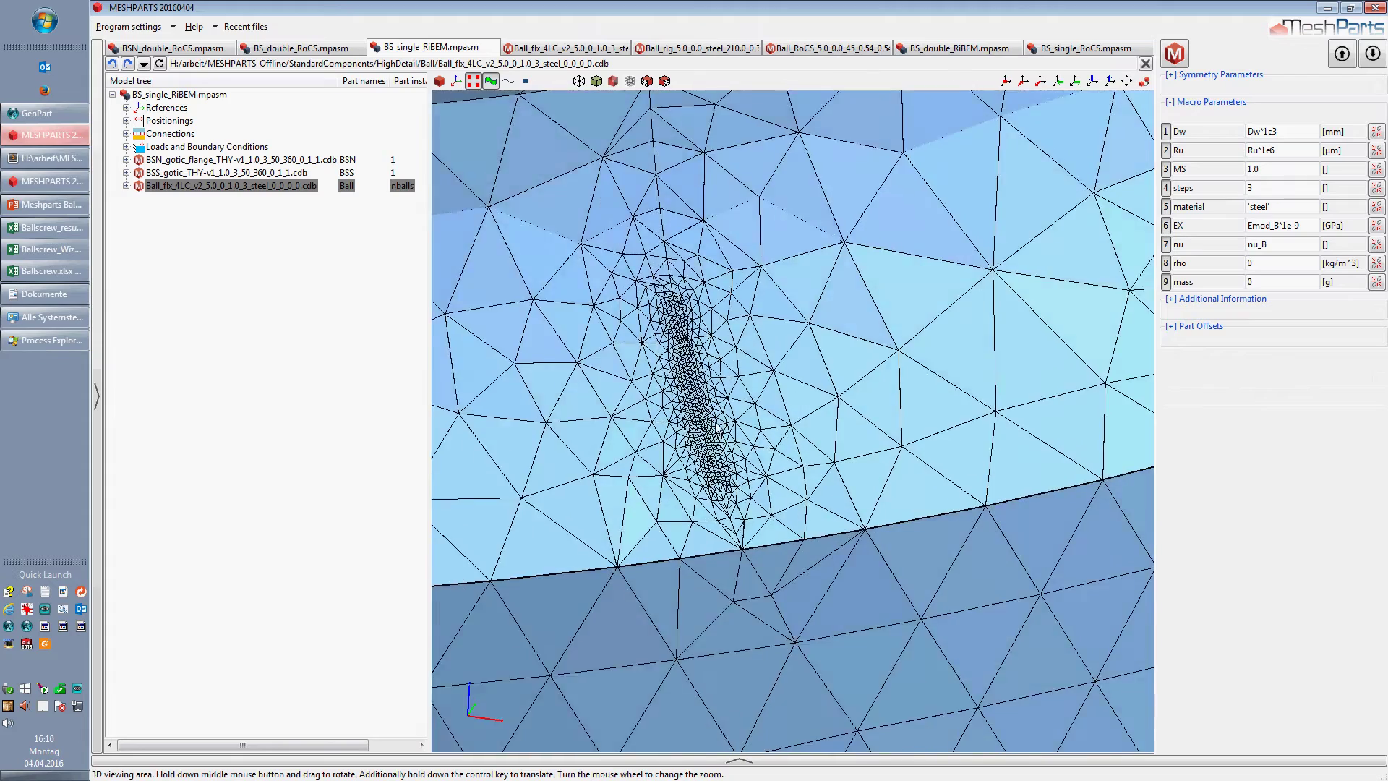
{"action": "scroll", "coordinate": [715, 429], "scroll_direction": "down", "scroll_amount": 5}
{"action": "scroll", "coordinate": [715, 428], "scroll_direction": "up", "scroll_amount": 6}
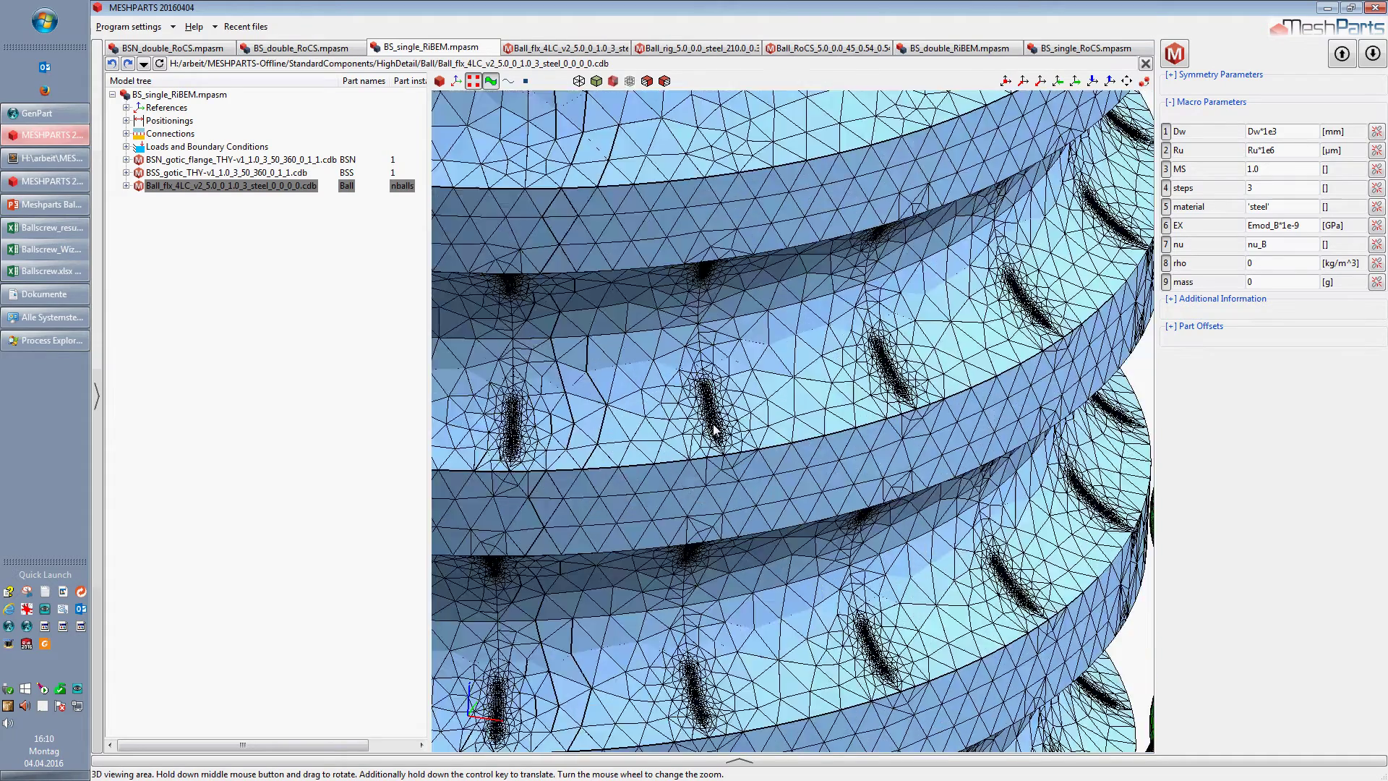
{"action": "scroll", "coordinate": [712, 425], "scroll_direction": "down", "scroll_amount": 8}
{"action": "scroll", "coordinate": [712, 425], "scroll_direction": "down", "scroll_amount": 8}
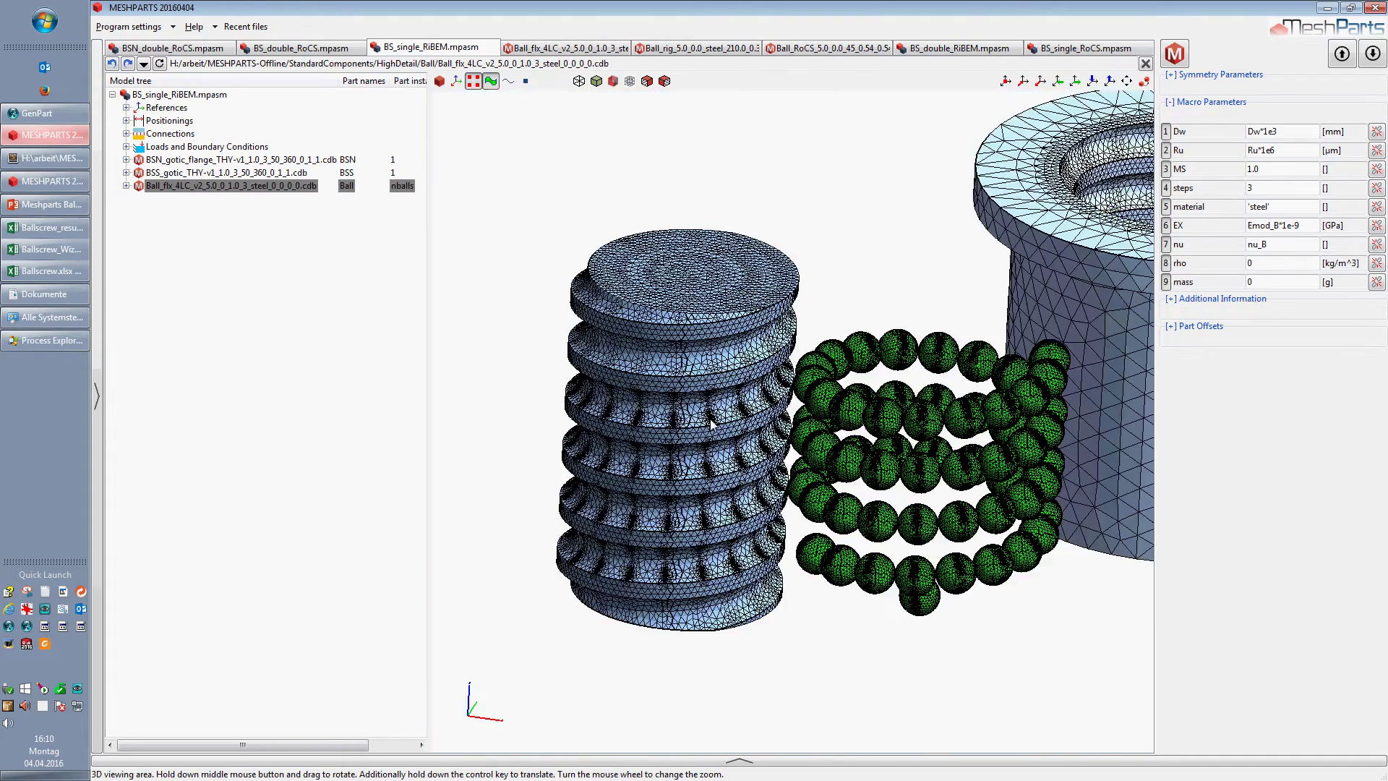
{"action": "scroll", "coordinate": [711, 424], "scroll_direction": "down", "scroll_amount": 3}
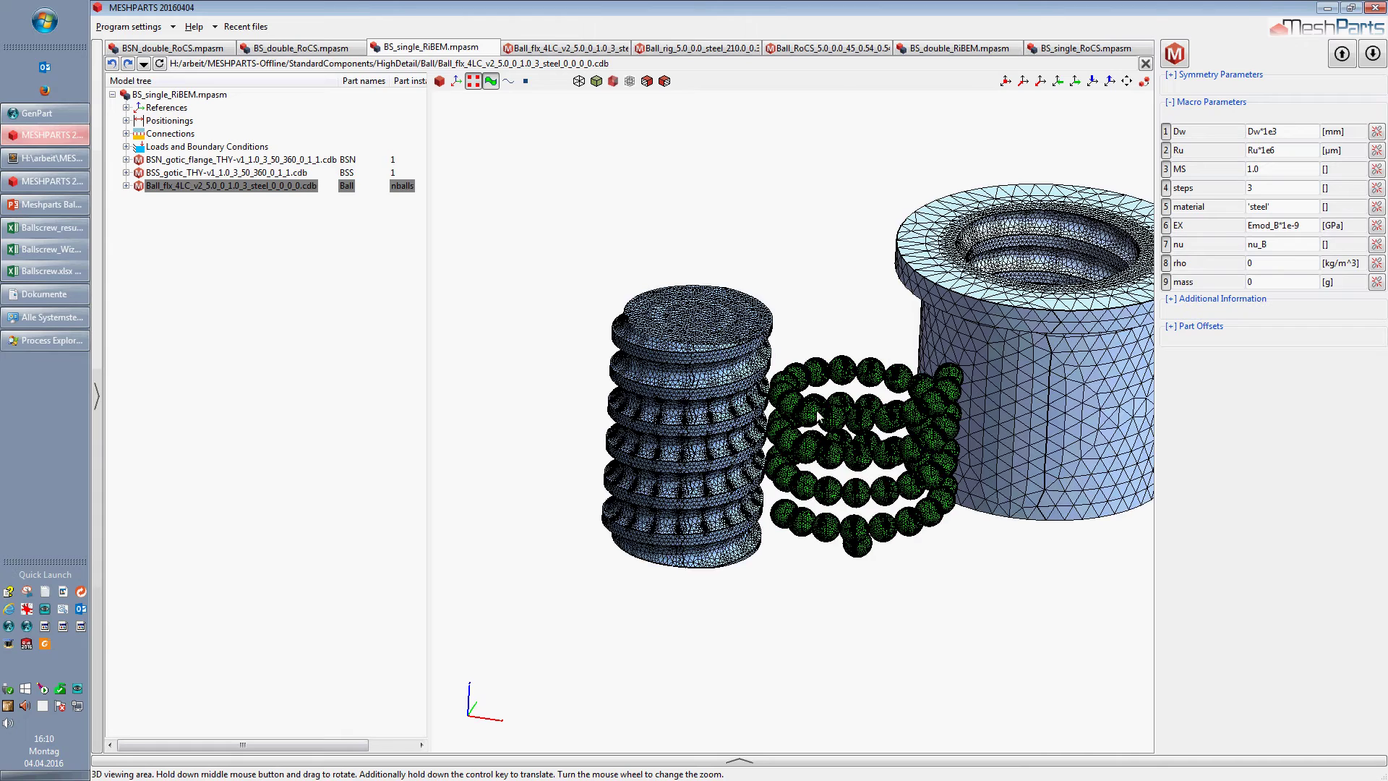
- Examine the refined contact mesh on the raceway inside the nut
{"action": "middle_click_drag", "start_coordinate": [818, 417], "coordinate": [760, 485]}
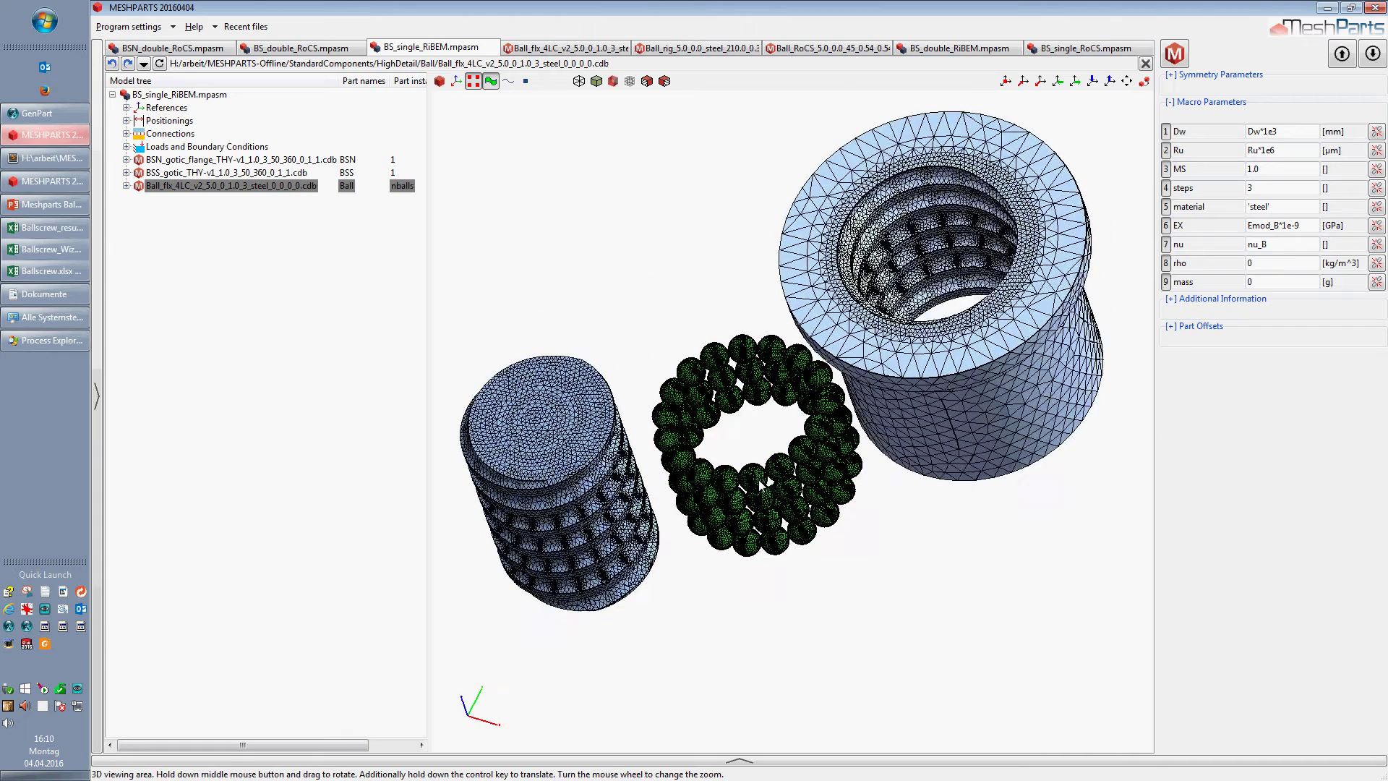
{"action": "scroll", "coordinate": [896, 280], "scroll_direction": "up", "scroll_amount": 5}
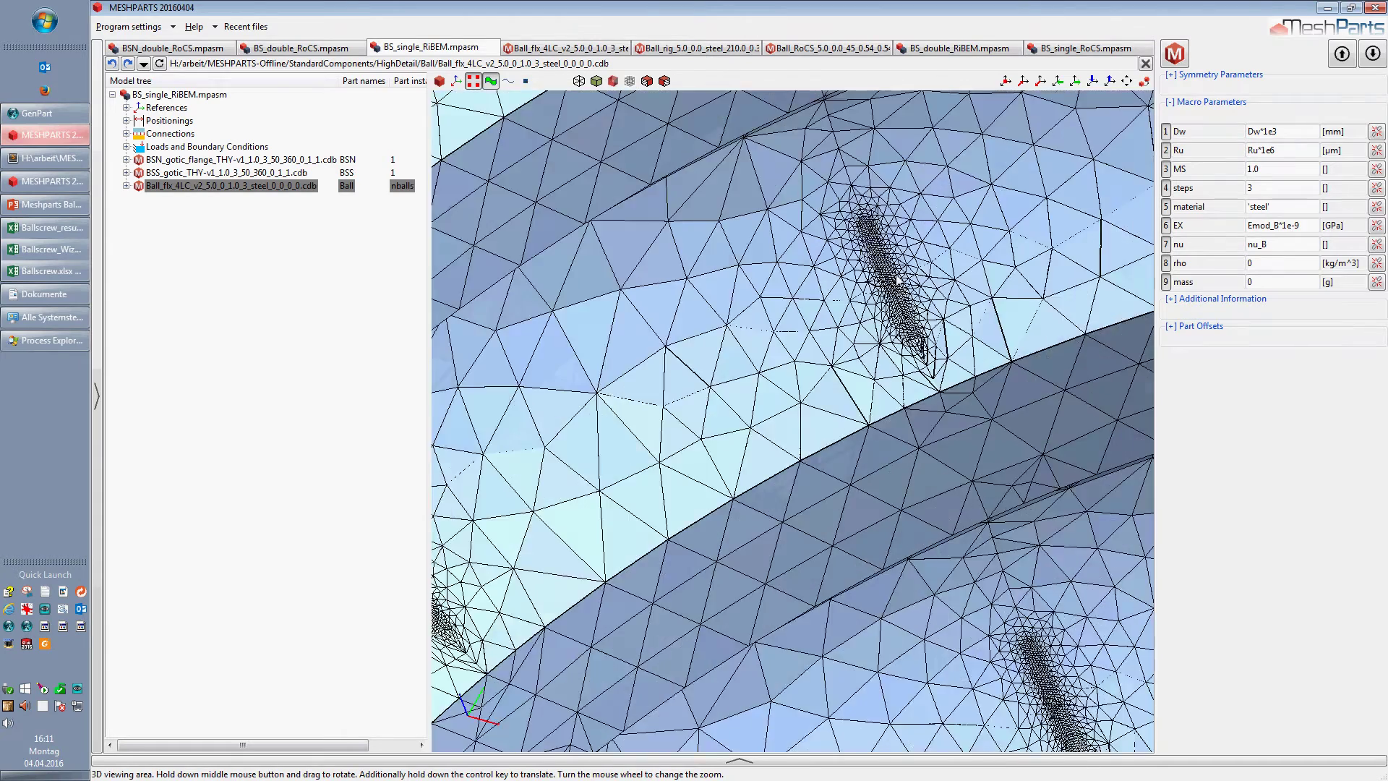
{"action": "scroll", "coordinate": [897, 281], "scroll_direction": "up", "scroll_amount": 1}
{"action": "scroll", "coordinate": [907, 413], "scroll_direction": "down", "scroll_amount": 6}
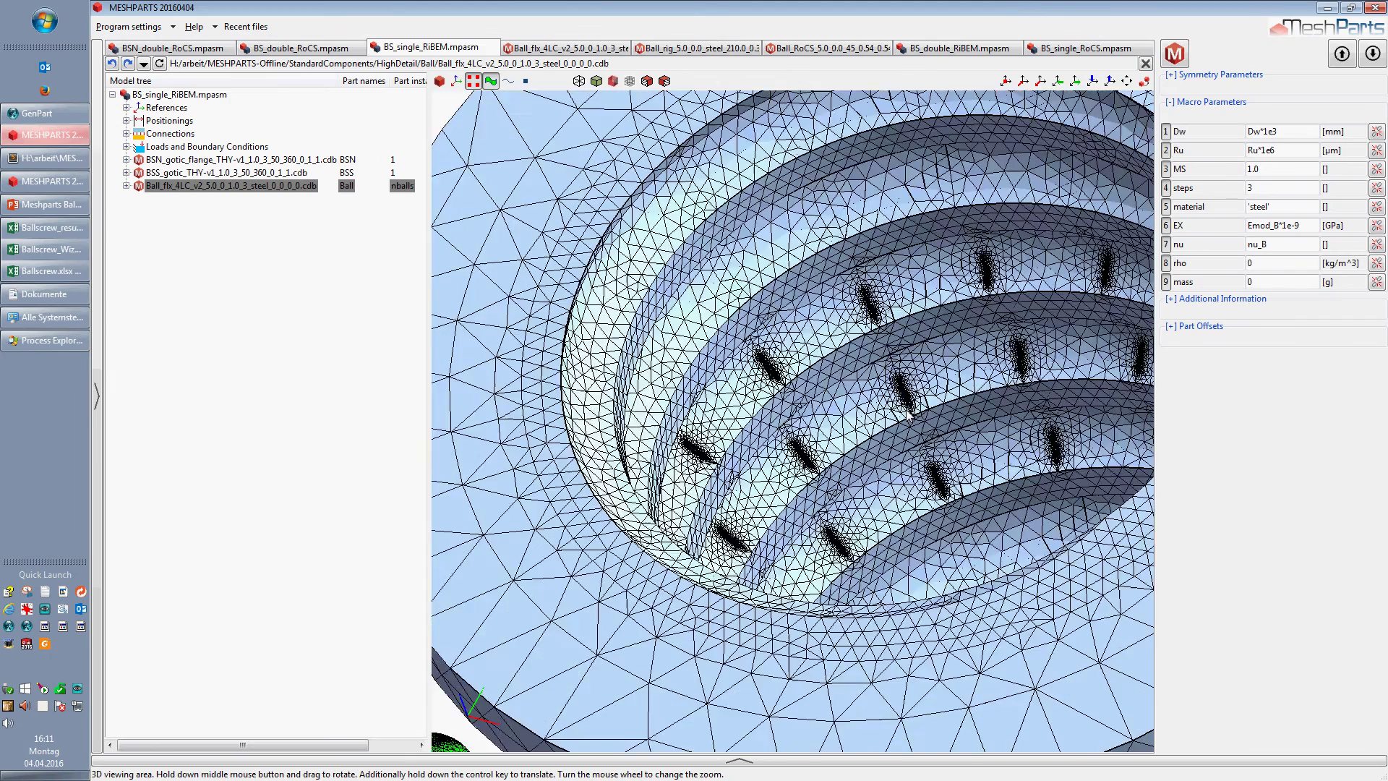
{"action": "middle_click_drag", "start_coordinate": [851, 471], "coordinate": [915, 334], "text": "ctrl"}
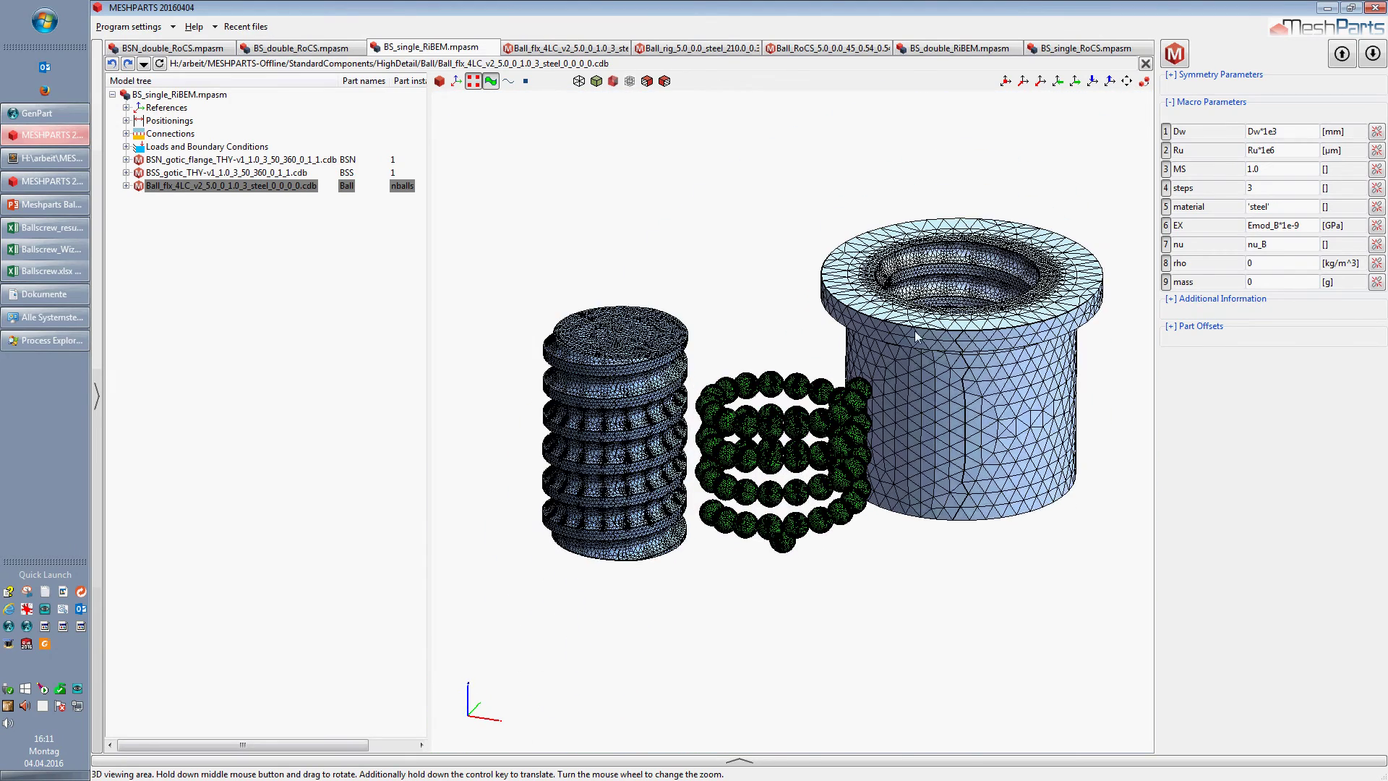
- Deselect the ball part and examine the separated spindle, ball chain and nut from several angles
{"action": "middle_click_drag", "start_coordinate": [802, 478], "coordinate": [808, 495]}
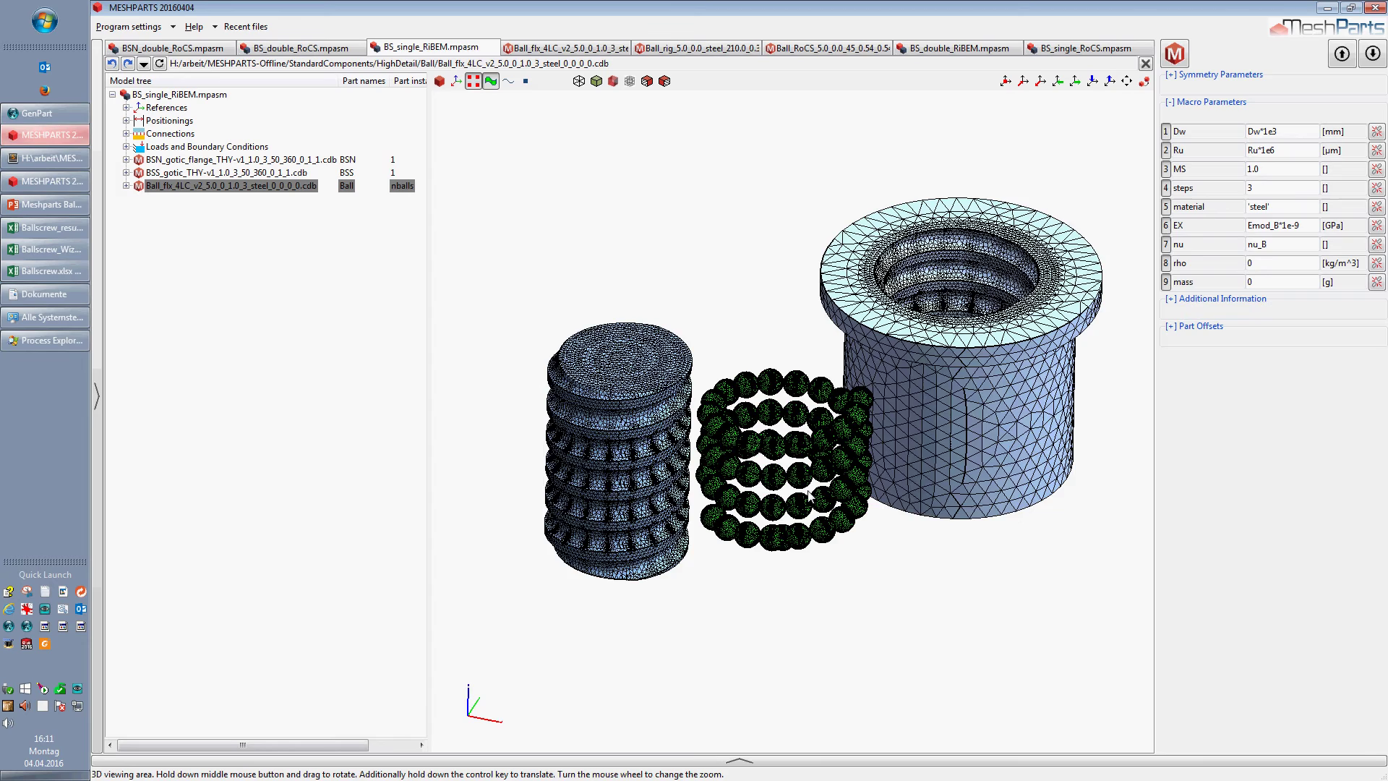
{"action": "scroll", "coordinate": [627, 450], "scroll_direction": "up", "scroll_amount": 5}
{"action": "scroll", "coordinate": [692, 376], "scroll_direction": "down", "scroll_amount": 7}
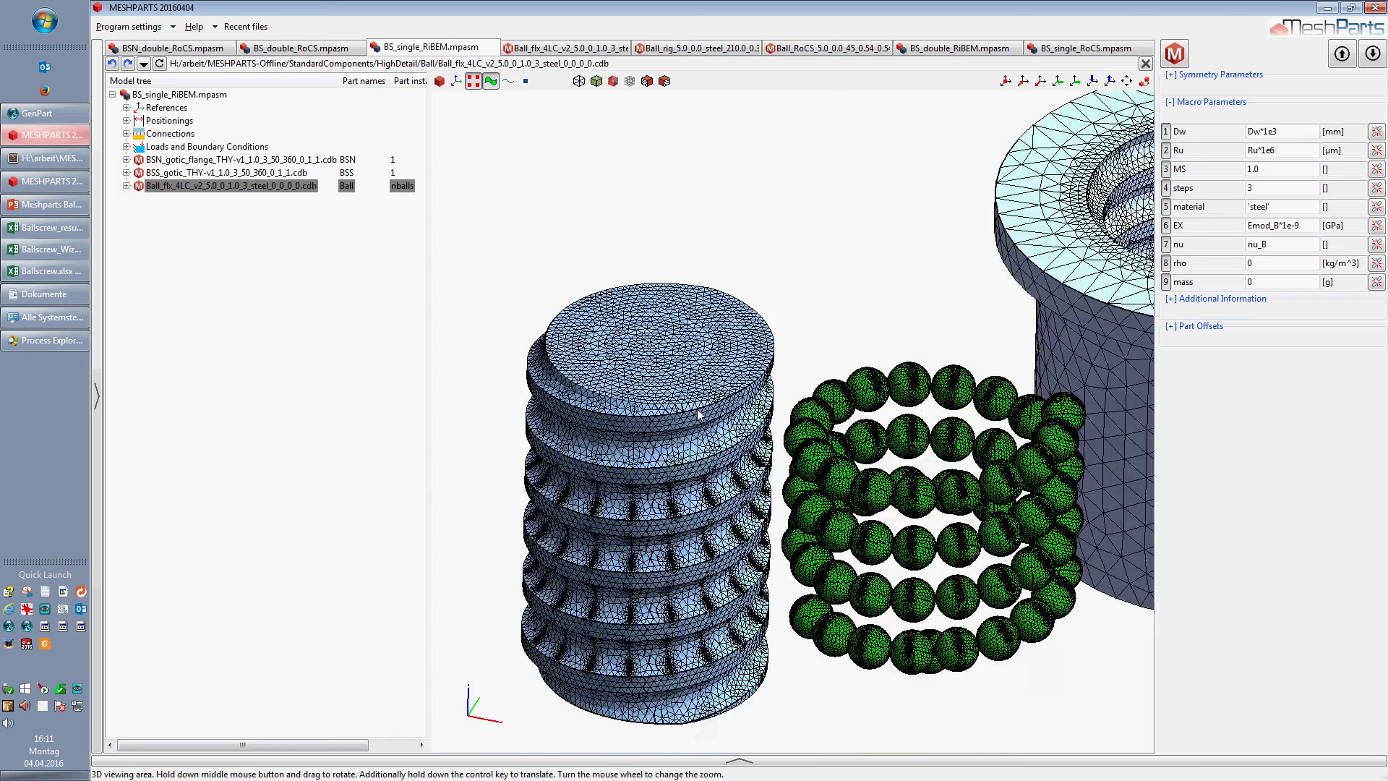
{"action": "left_click", "coordinate": [804, 543]}
{"action": "scroll", "coordinate": [736, 456], "scroll_direction": "up", "scroll_amount": 3}
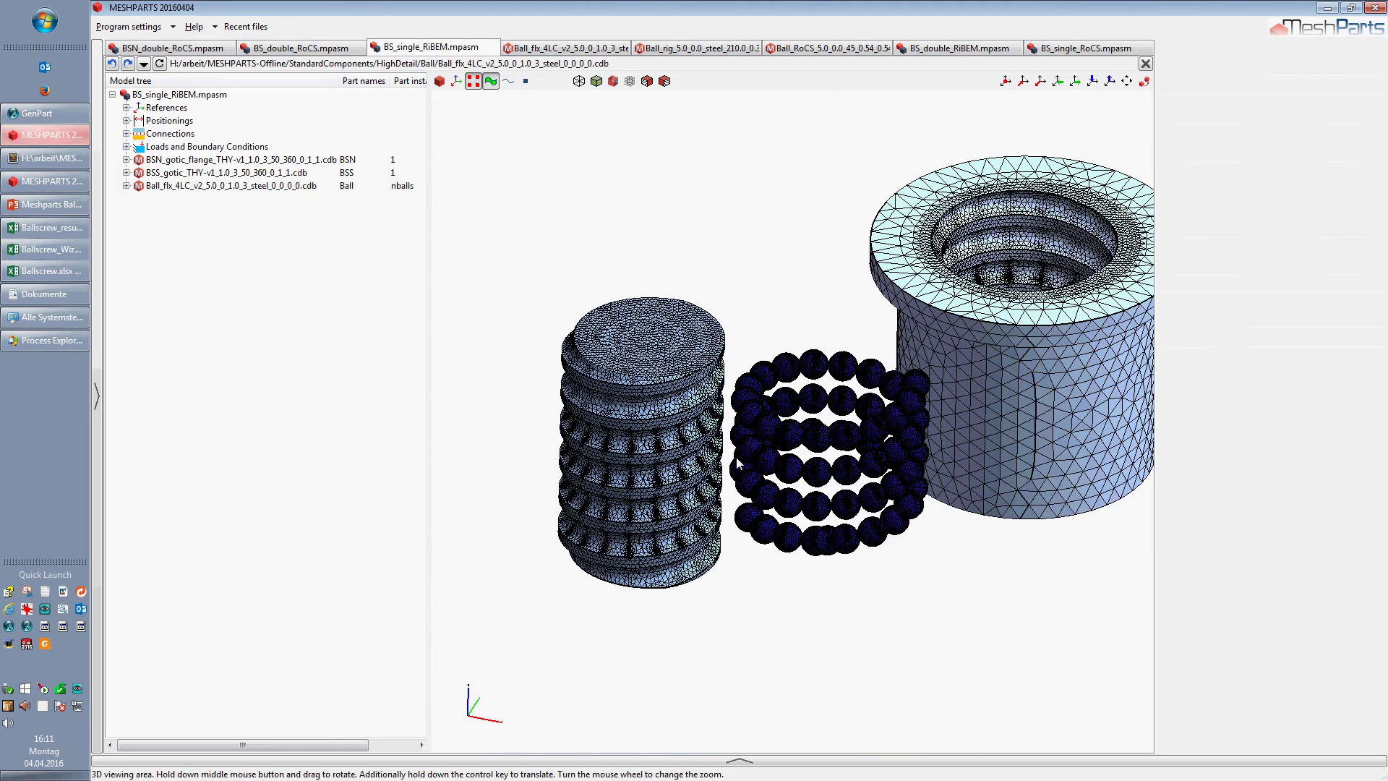
{"action": "middle_click_drag", "start_coordinate": [736, 457], "coordinate": [721, 466]}
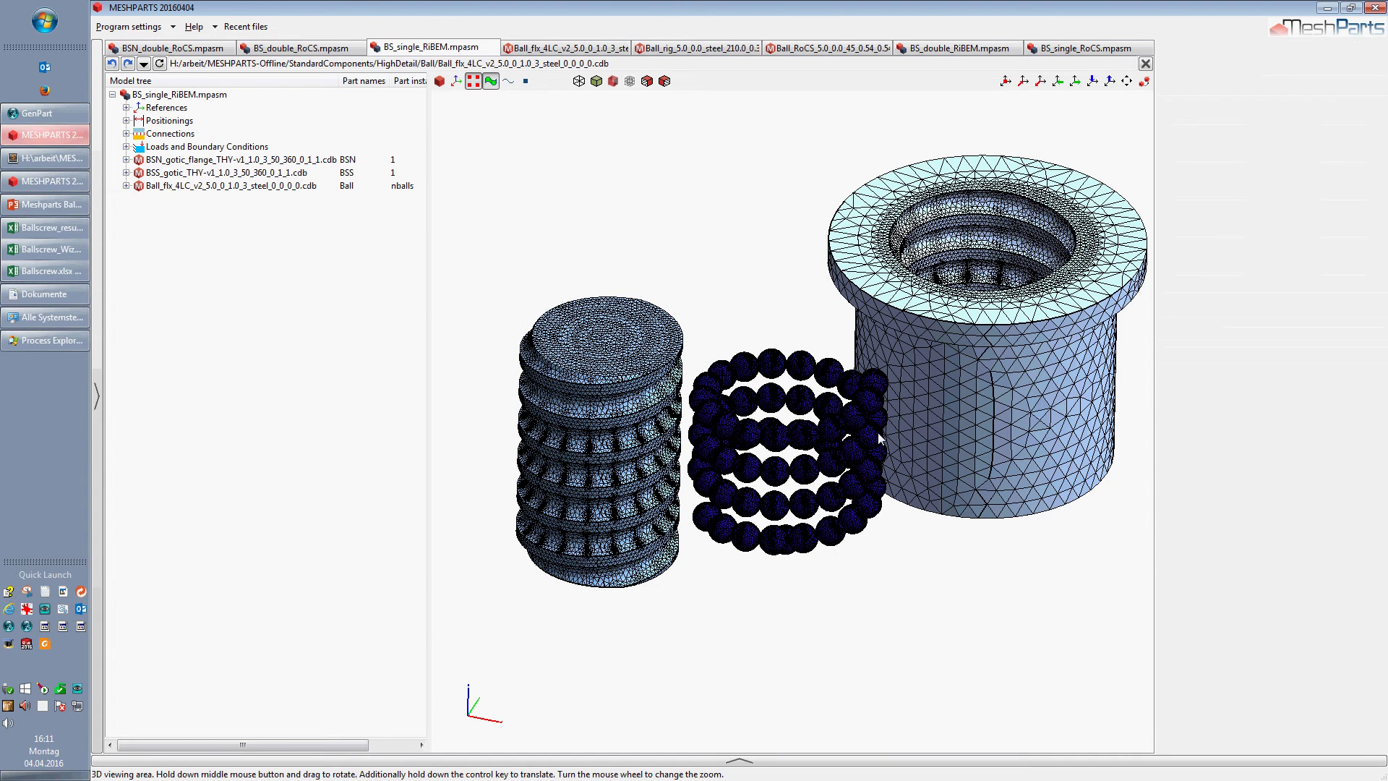
{"action": "middle_click_drag", "start_coordinate": [878, 438], "coordinate": [831, 440]}
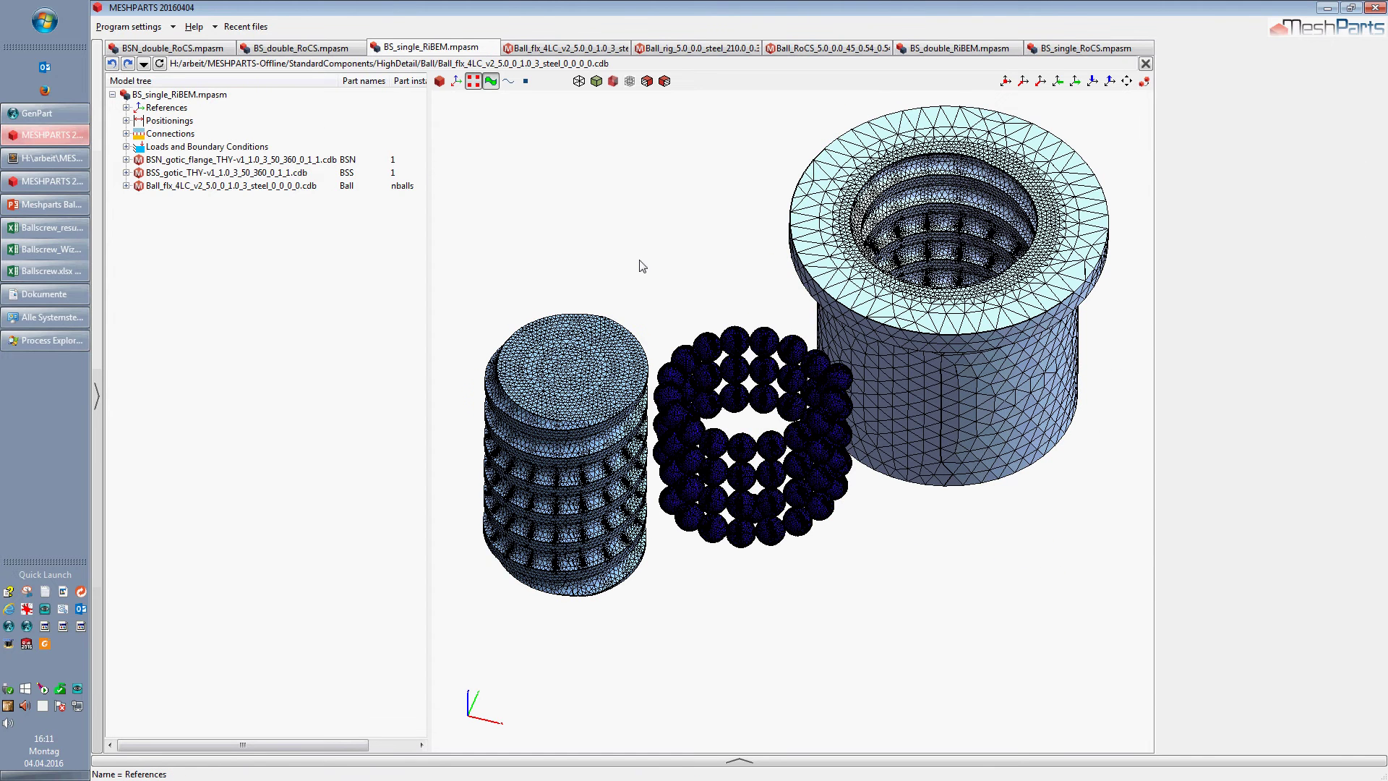
- Return the separated parts to their assembled positions and show the assembly equations of BS_single_RiBEM.mpasm
{"action": "key", "text": "e"}
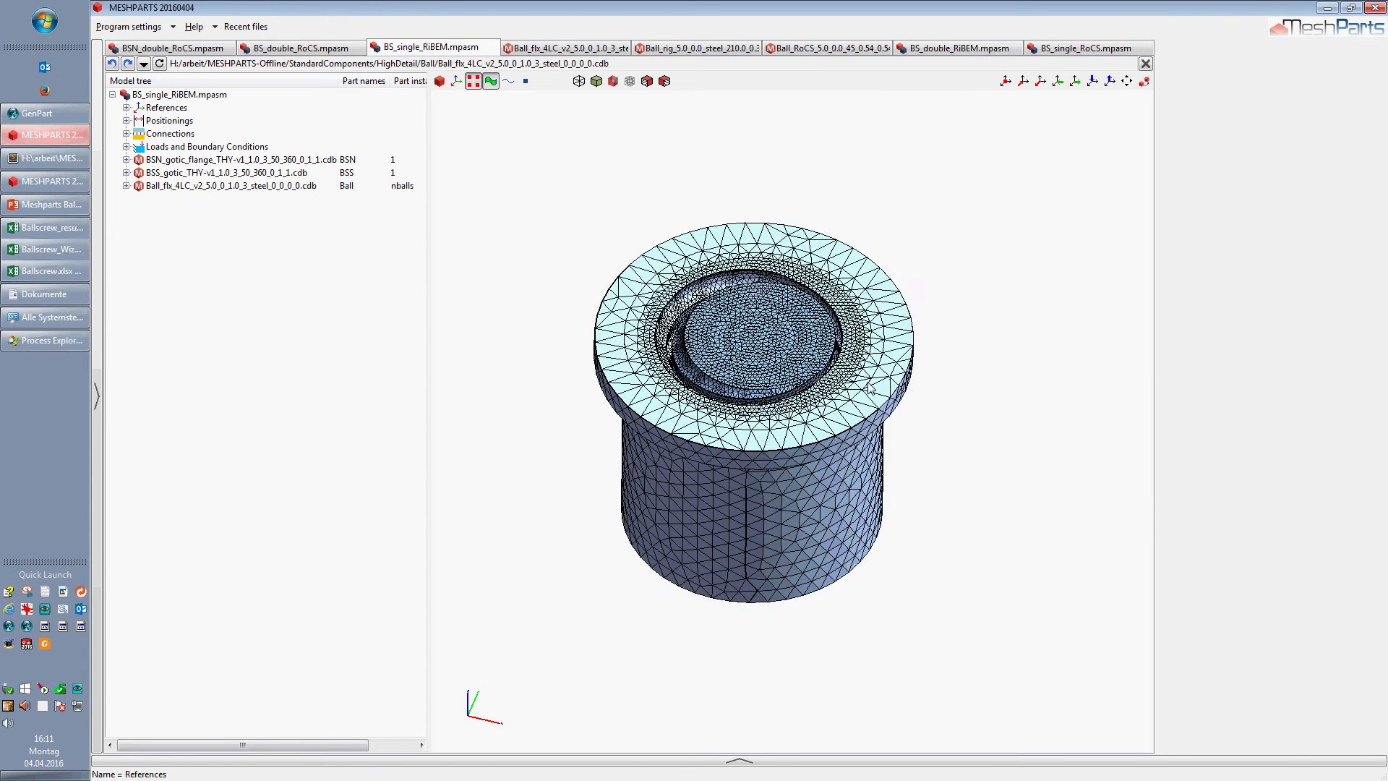
{"action": "middle_click_drag", "start_coordinate": [868, 383], "coordinate": [881, 345]}
{"action": "left_click", "coordinate": [179, 94]}
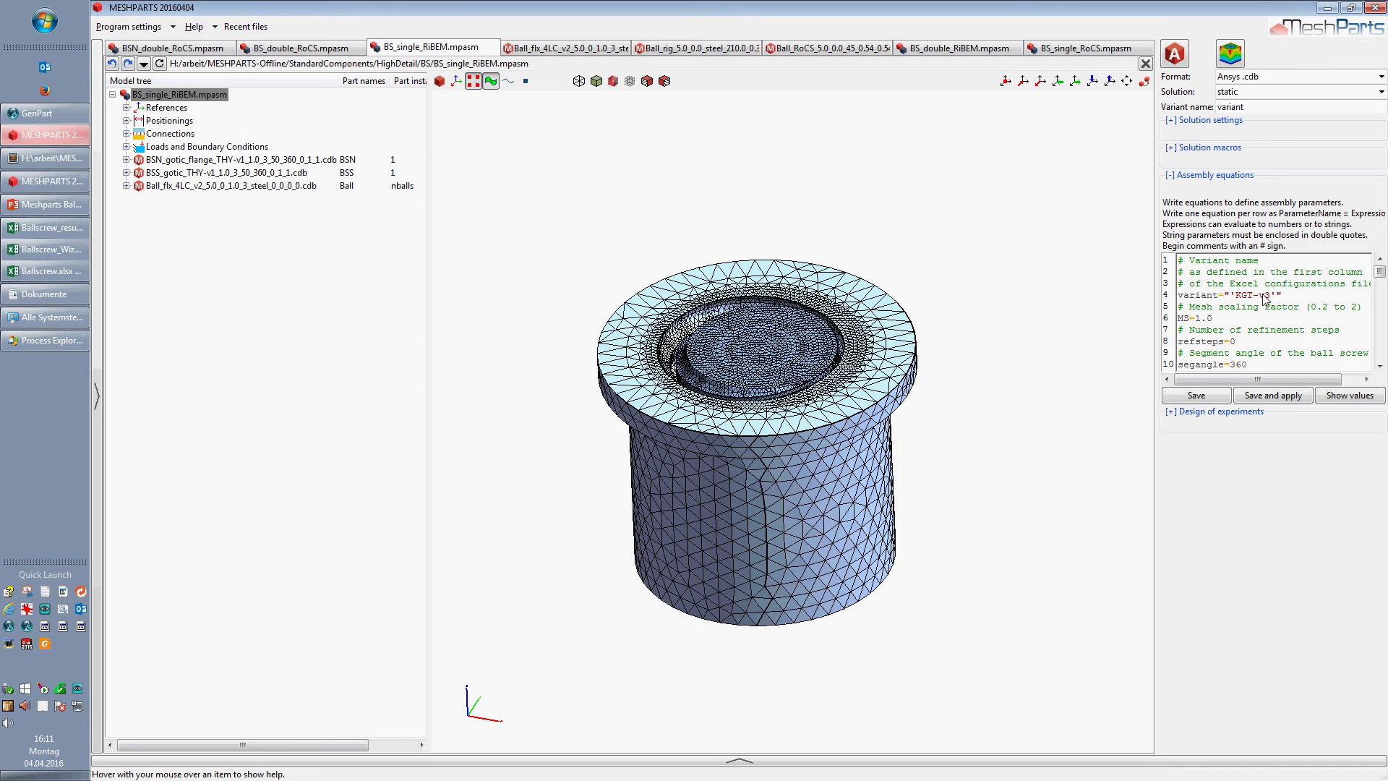
- Look up the KGT-v3 configuration row in Ballscrew.xlsx to check the variant name used in the assembly equations
{"action": "left_click", "coordinate": [1356, 397]}
{"action": "double_click", "coordinate": [1262, 296]}
{"action": "left_click", "coordinate": [35, 271]}
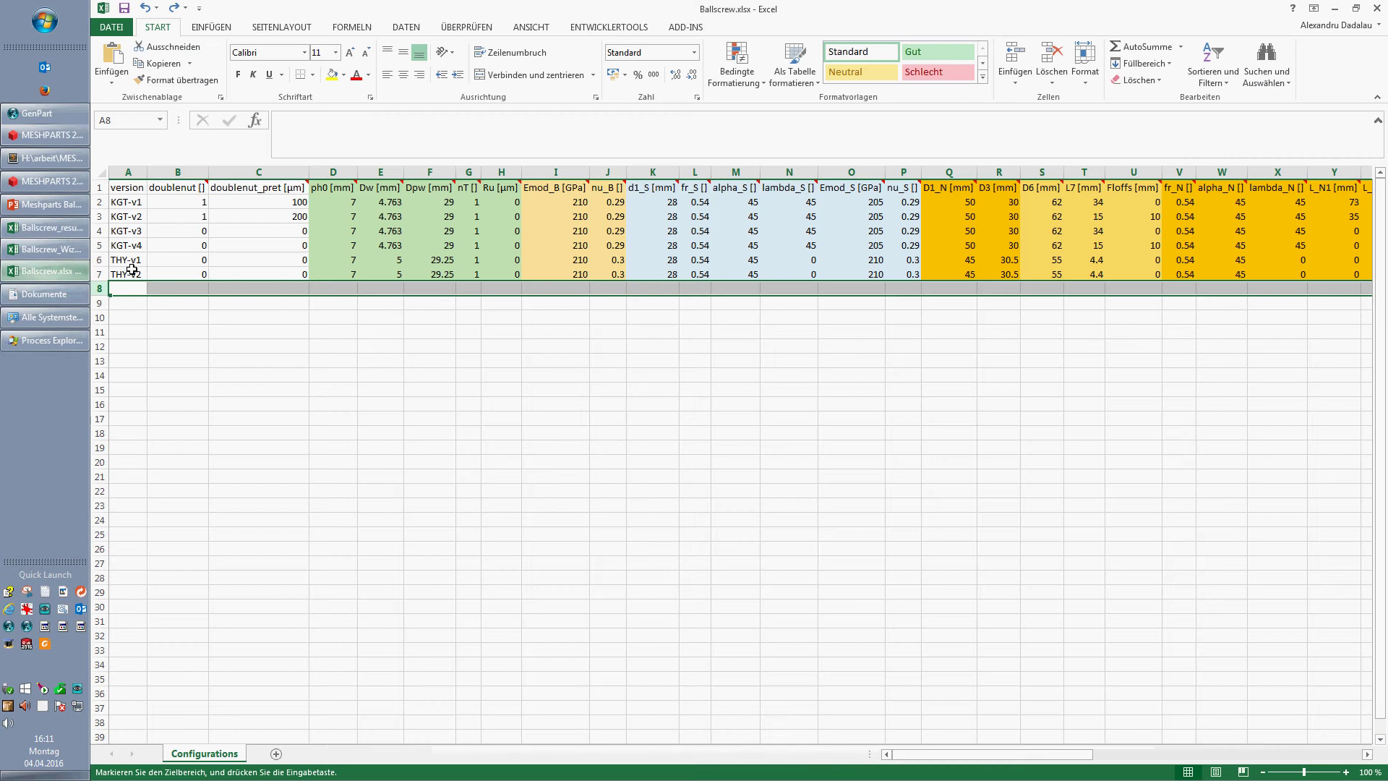
{"action": "left_click", "coordinate": [181, 229]}
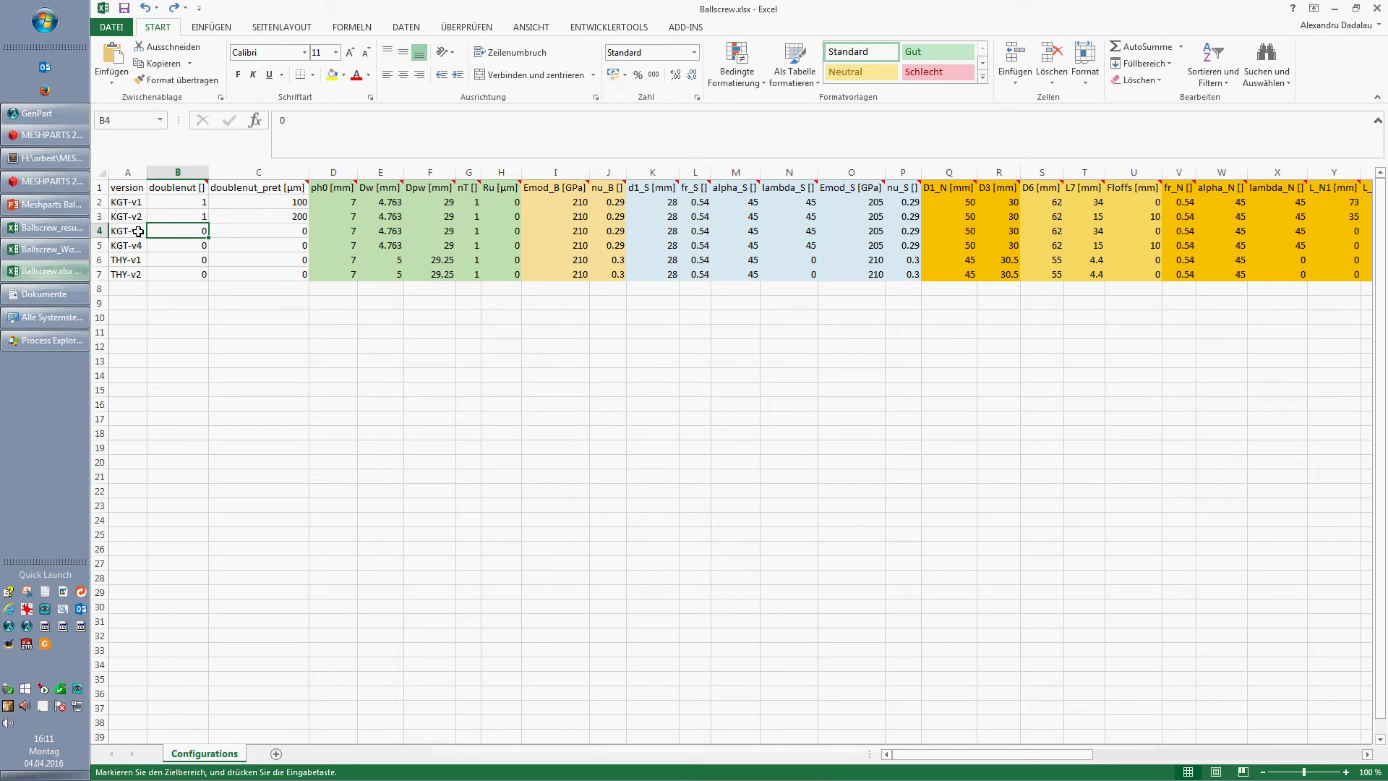
- Return to MESHPARTS, then save and apply the assembly equations with the variant KGT-v3
{"action": "left_click", "coordinate": [1334, 8]}
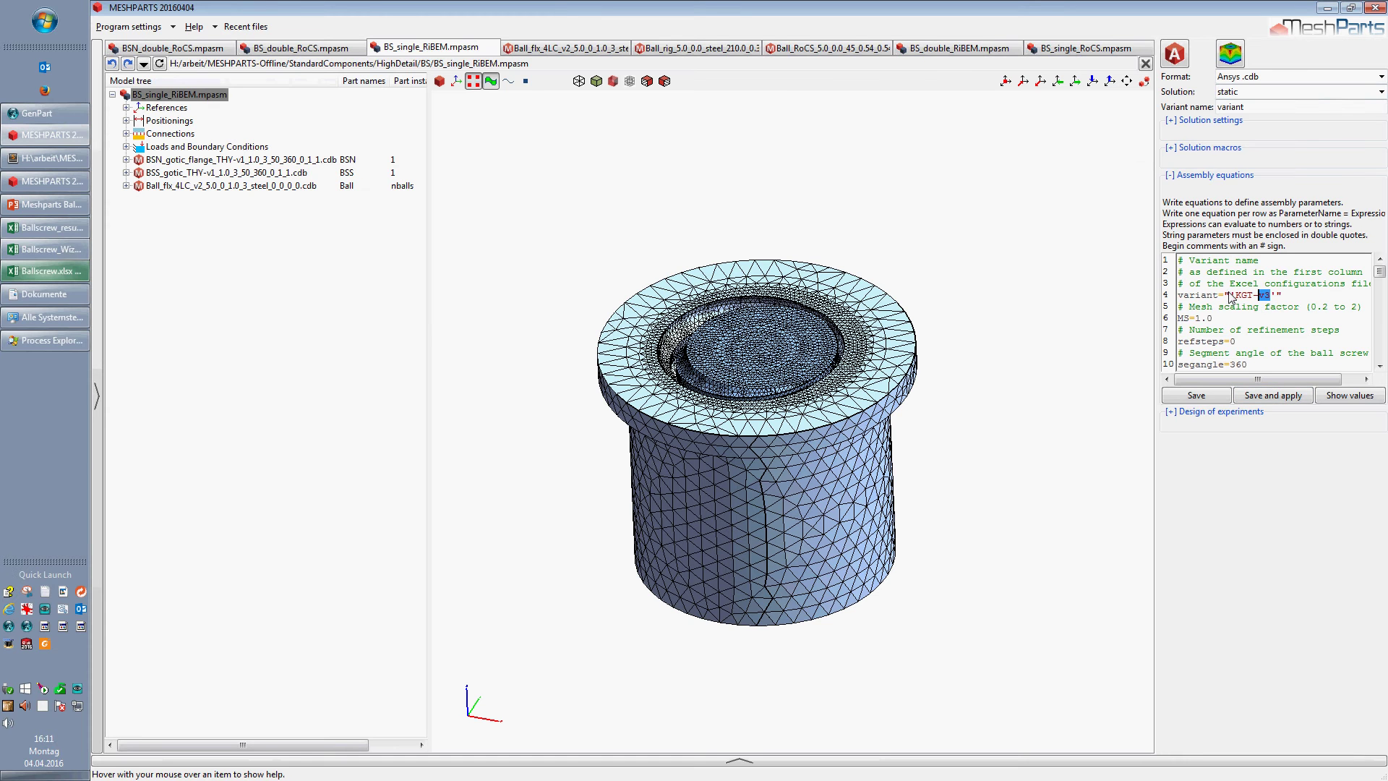
{"action": "left_click_drag", "start_coordinate": [1236, 297], "coordinate": [1270, 296]}
{"action": "left_click", "coordinate": [1283, 399]}
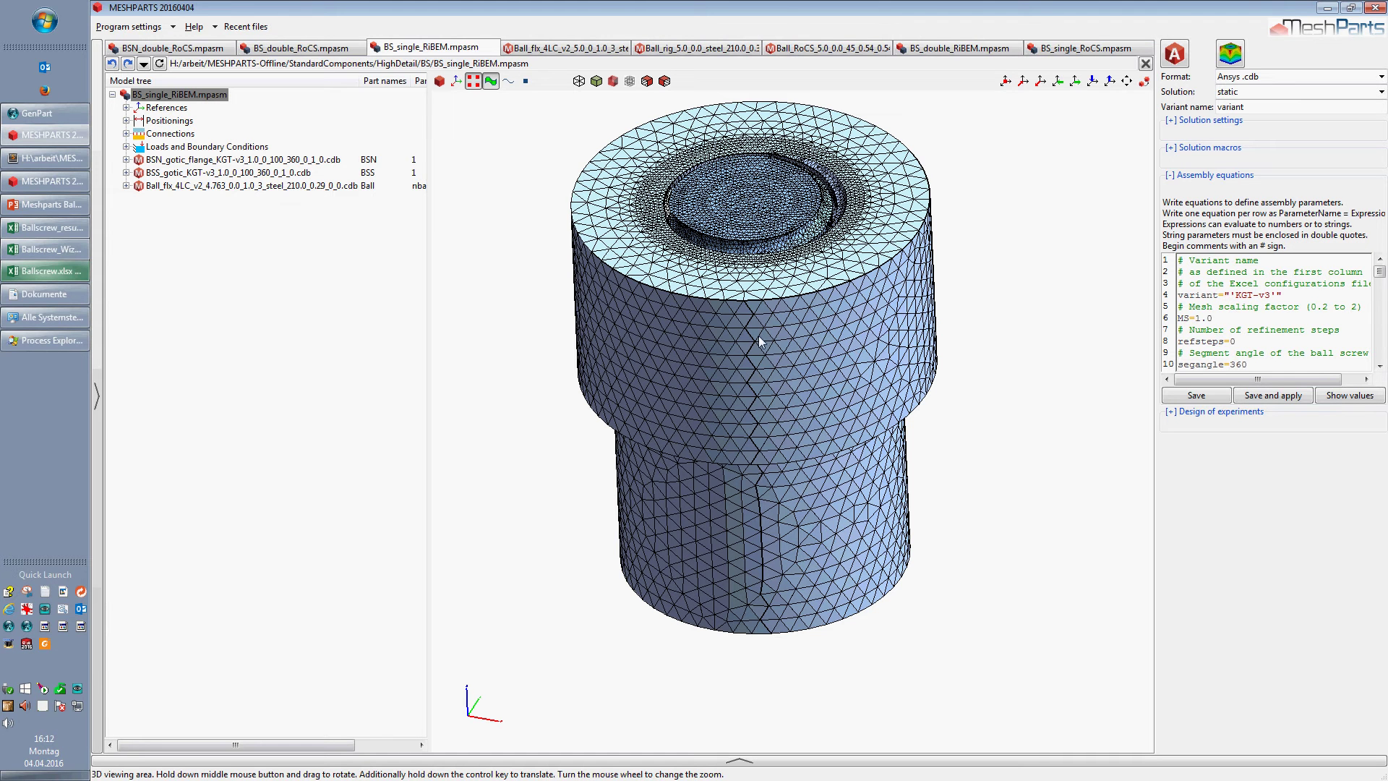
- Move the KGT-v3 nut off the spindle and examine the arrangement of the ball rows from several angles
{"action": "left_click_drag", "start_coordinate": [756, 339], "coordinate": [961, 356]}
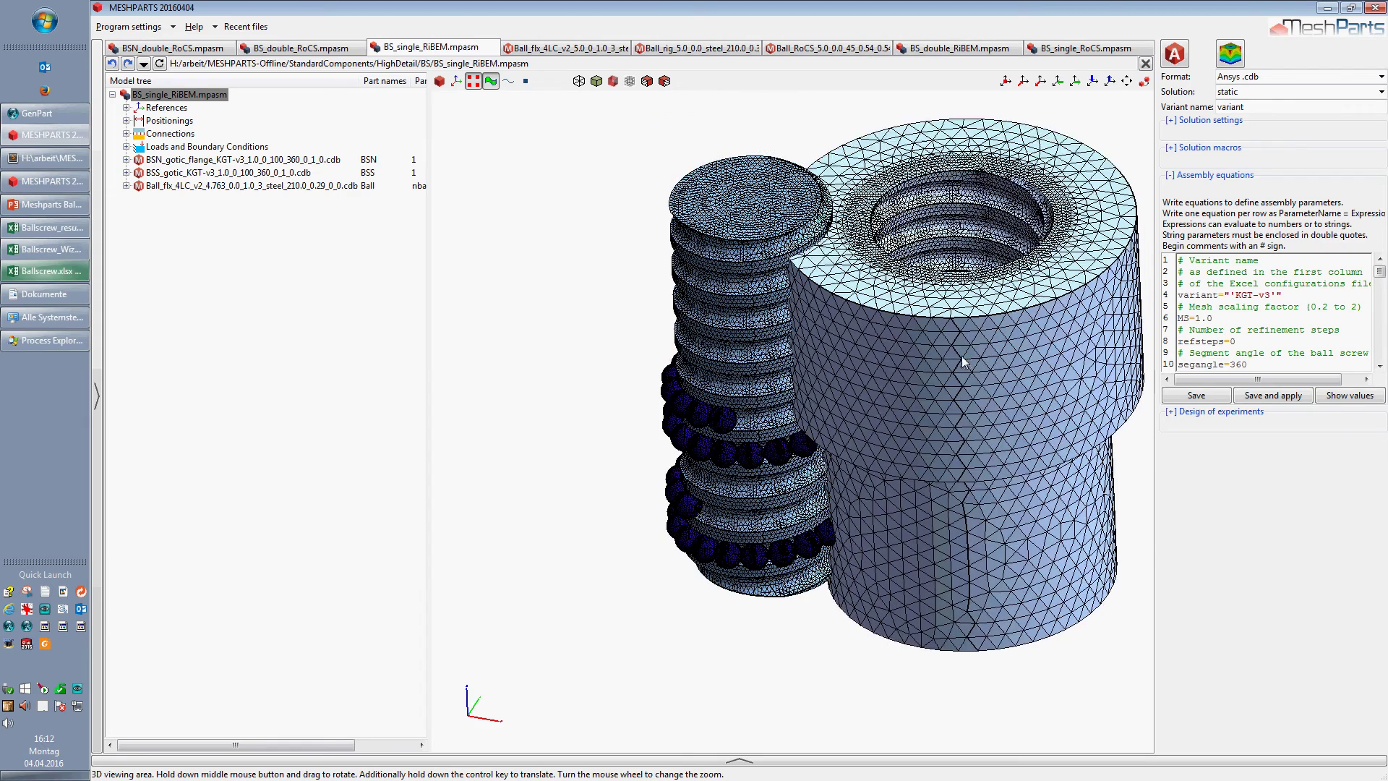
{"action": "middle_click_drag", "start_coordinate": [805, 430], "coordinate": [822, 363]}
{"action": "middle_click_drag", "start_coordinate": [781, 521], "coordinate": [445, 384]}
{"action": "scroll", "coordinate": [744, 589], "scroll_direction": "down", "scroll_amount": 1}
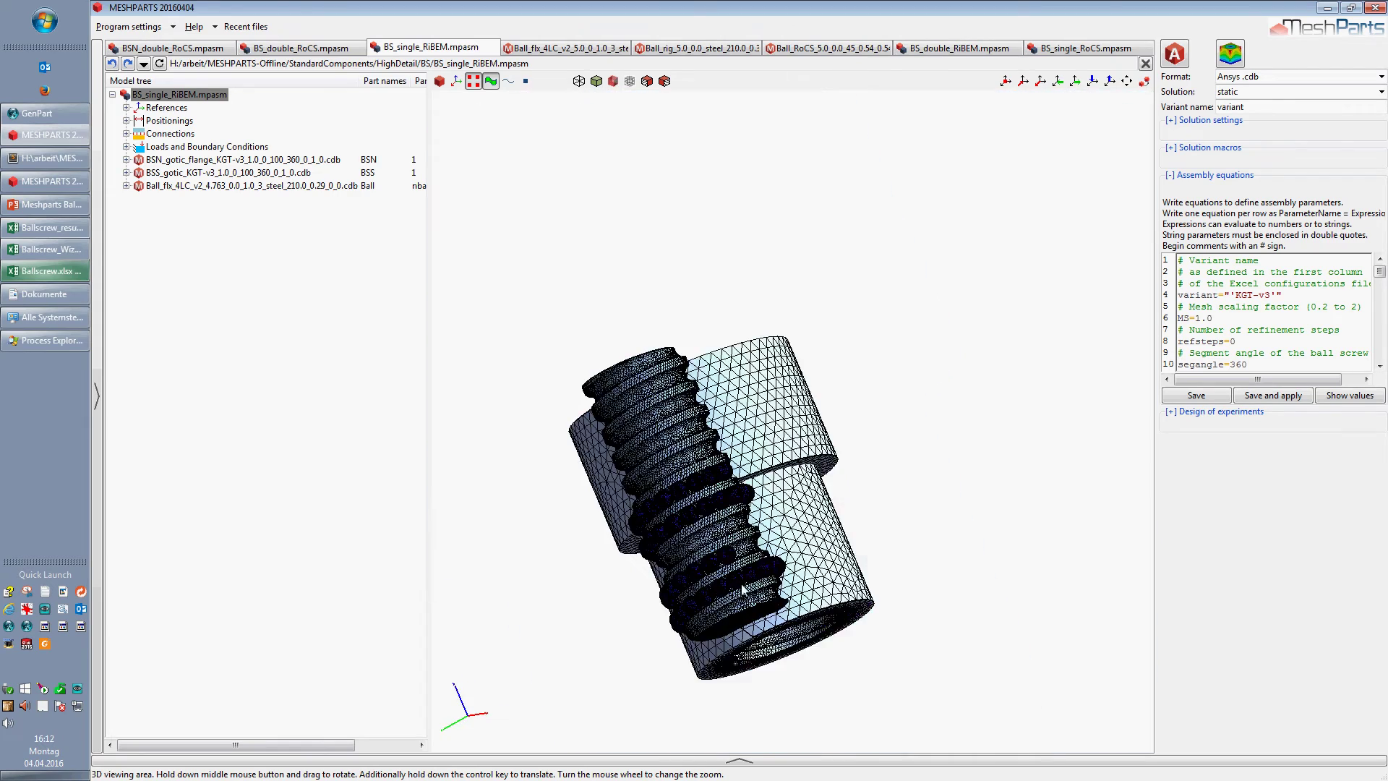
{"action": "scroll", "coordinate": [744, 584], "scroll_direction": "up", "scroll_amount": 1}
{"action": "scroll", "coordinate": [720, 370], "scroll_direction": "up", "scroll_amount": 1}
{"action": "middle_click_drag", "start_coordinate": [764, 457], "coordinate": [709, 555]}
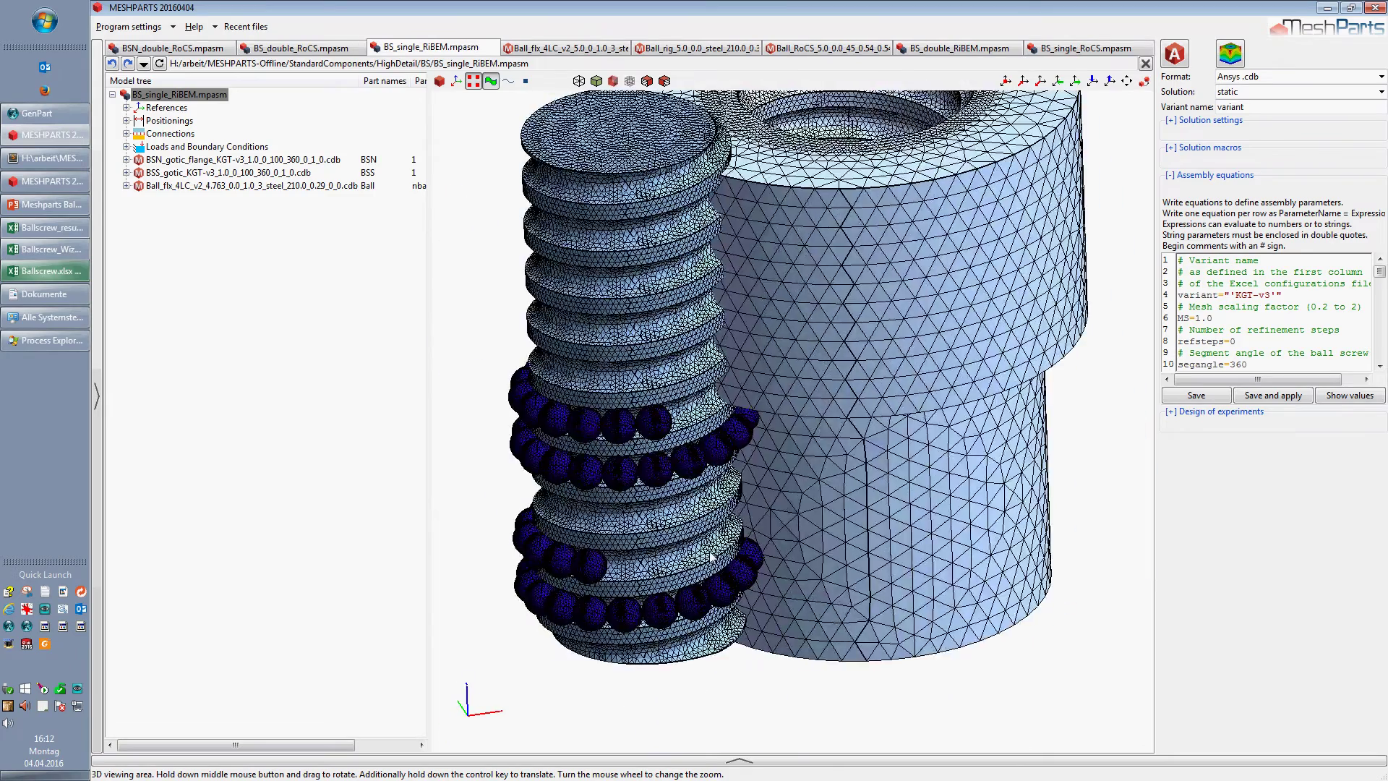
{"action": "scroll", "coordinate": [710, 553], "scroll_direction": "down", "scroll_amount": 4}
{"action": "scroll", "coordinate": [708, 537], "scroll_direction": "up", "scroll_amount": 3}
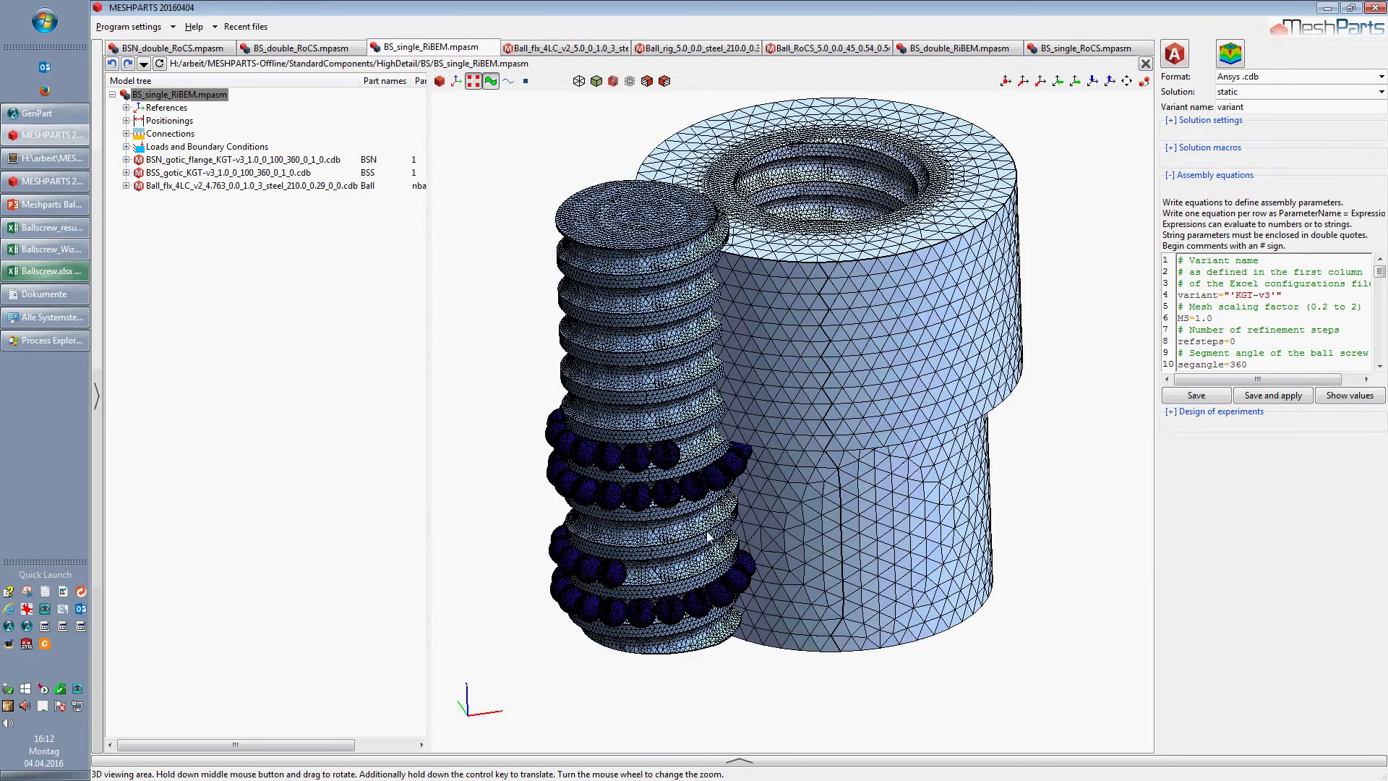
{"action": "middle_click_drag", "start_coordinate": [879, 491], "coordinate": [877, 450]}
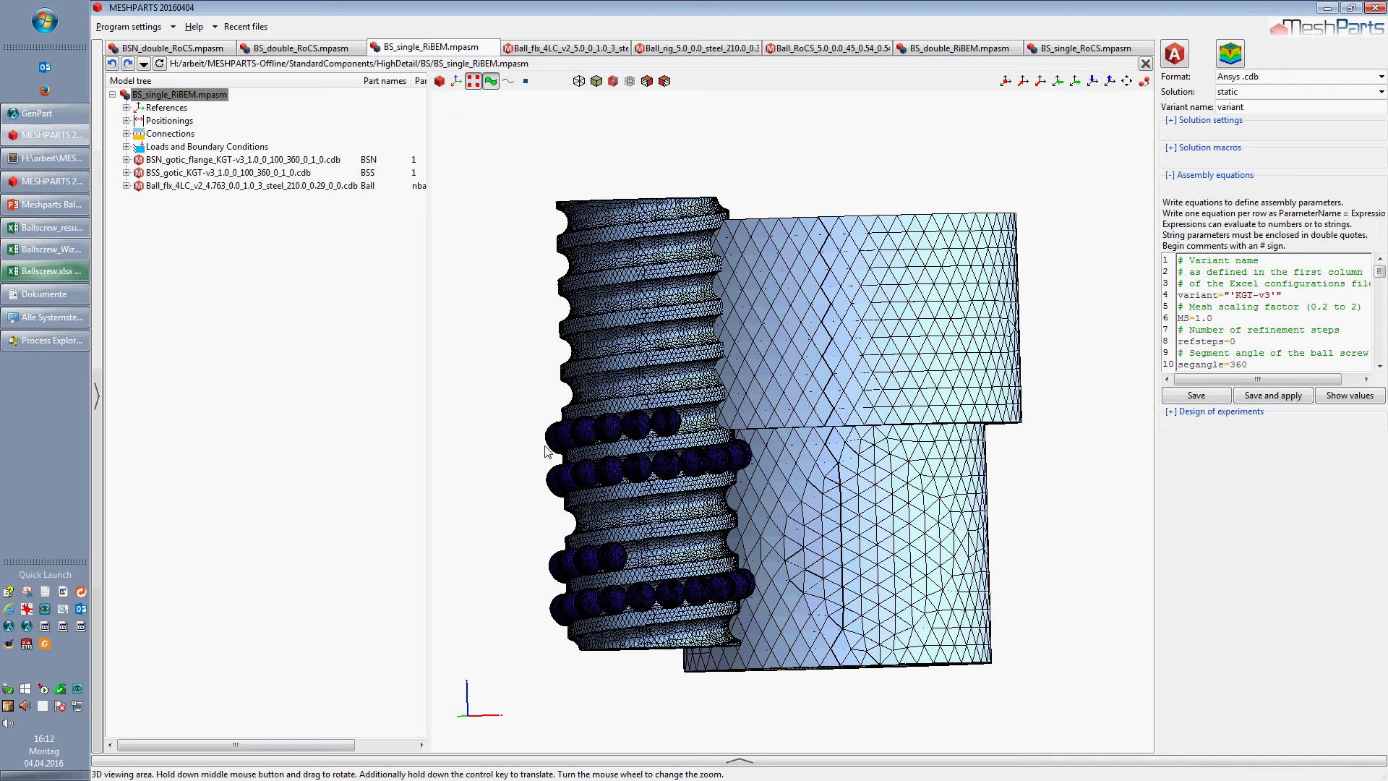
{"action": "middle_click_drag", "start_coordinate": [755, 376], "coordinate": [489, 218]}
- Change the variant in the assembly equations to KGT-v4, then save and apply them
{"action": "left_click", "coordinate": [138, 95]}
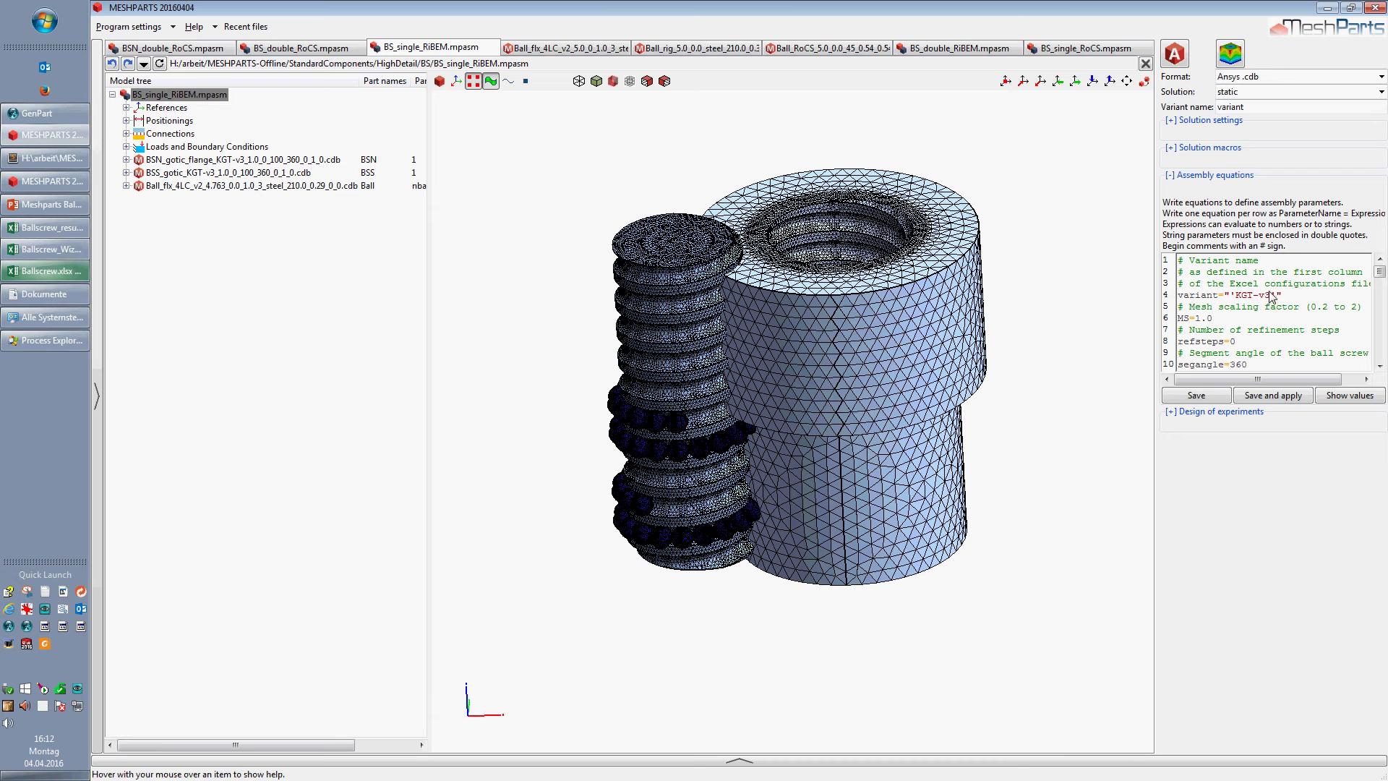
{"action": "left_click_drag", "start_coordinate": [1271, 296], "coordinate": [1264, 296]}
{"action": "left_click", "coordinate": [1288, 400]}
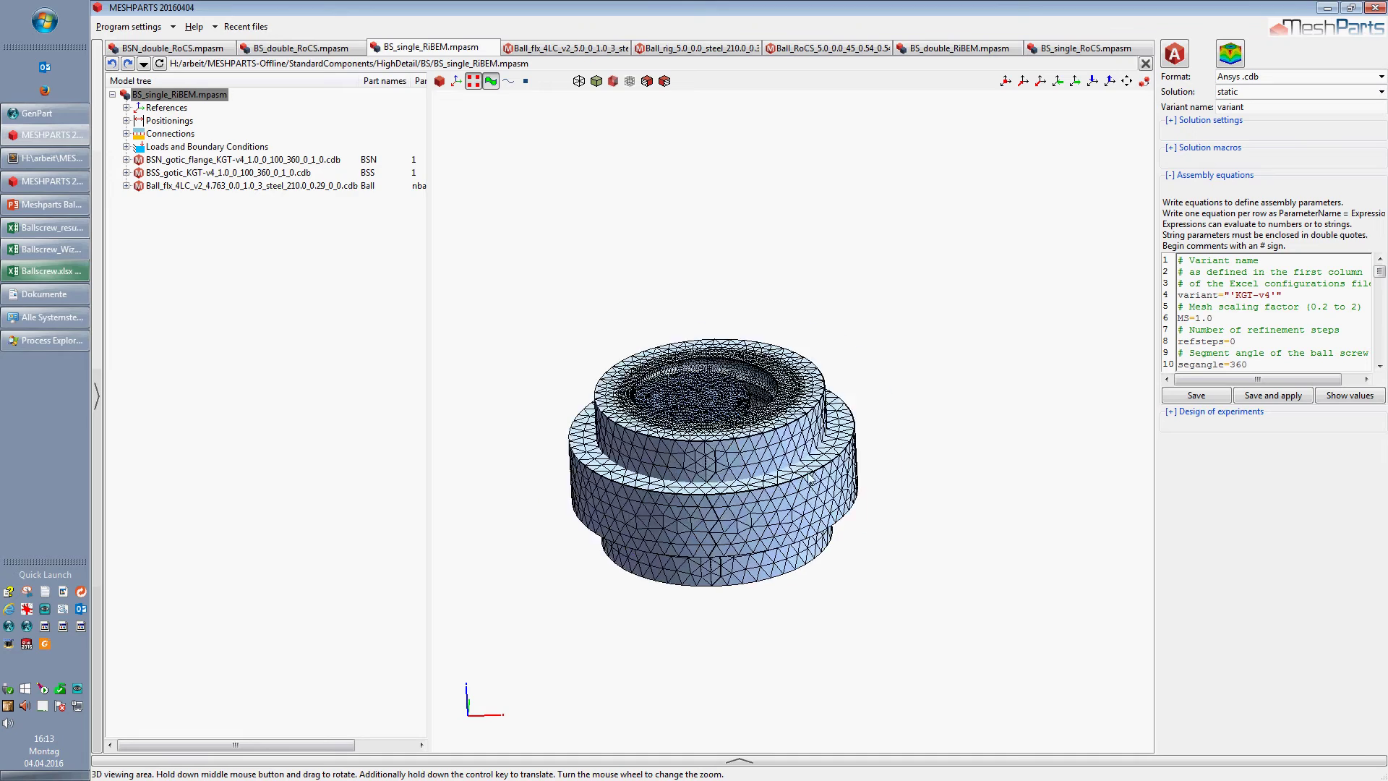
- Move the KGT-v4 nut off the spindle and examine its ball rows and the nut shape
{"action": "middle_click_drag", "start_coordinate": [749, 513], "coordinate": [726, 426]}
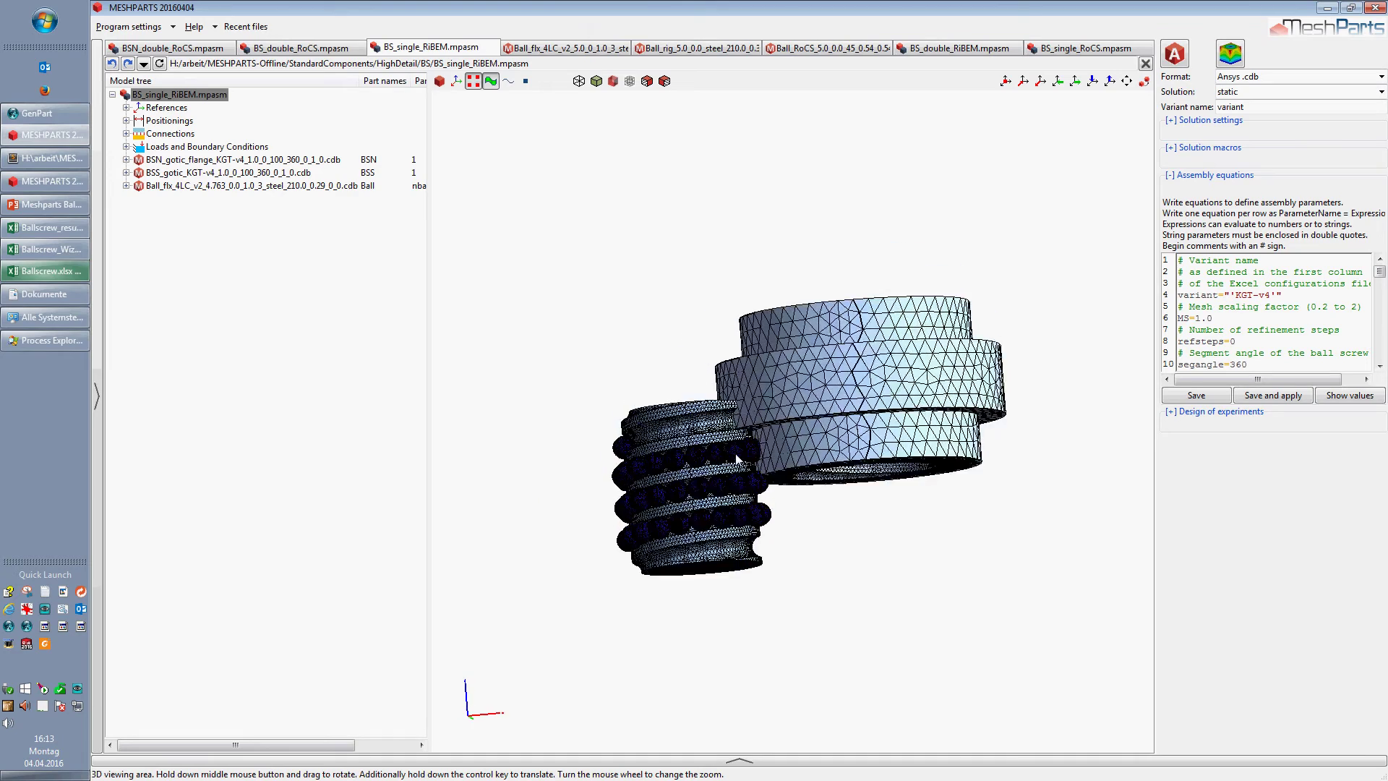
{"action": "scroll", "coordinate": [680, 510], "scroll_direction": "up", "scroll_amount": 4}
{"action": "scroll", "coordinate": [681, 513], "scroll_direction": "down", "scroll_amount": 2}
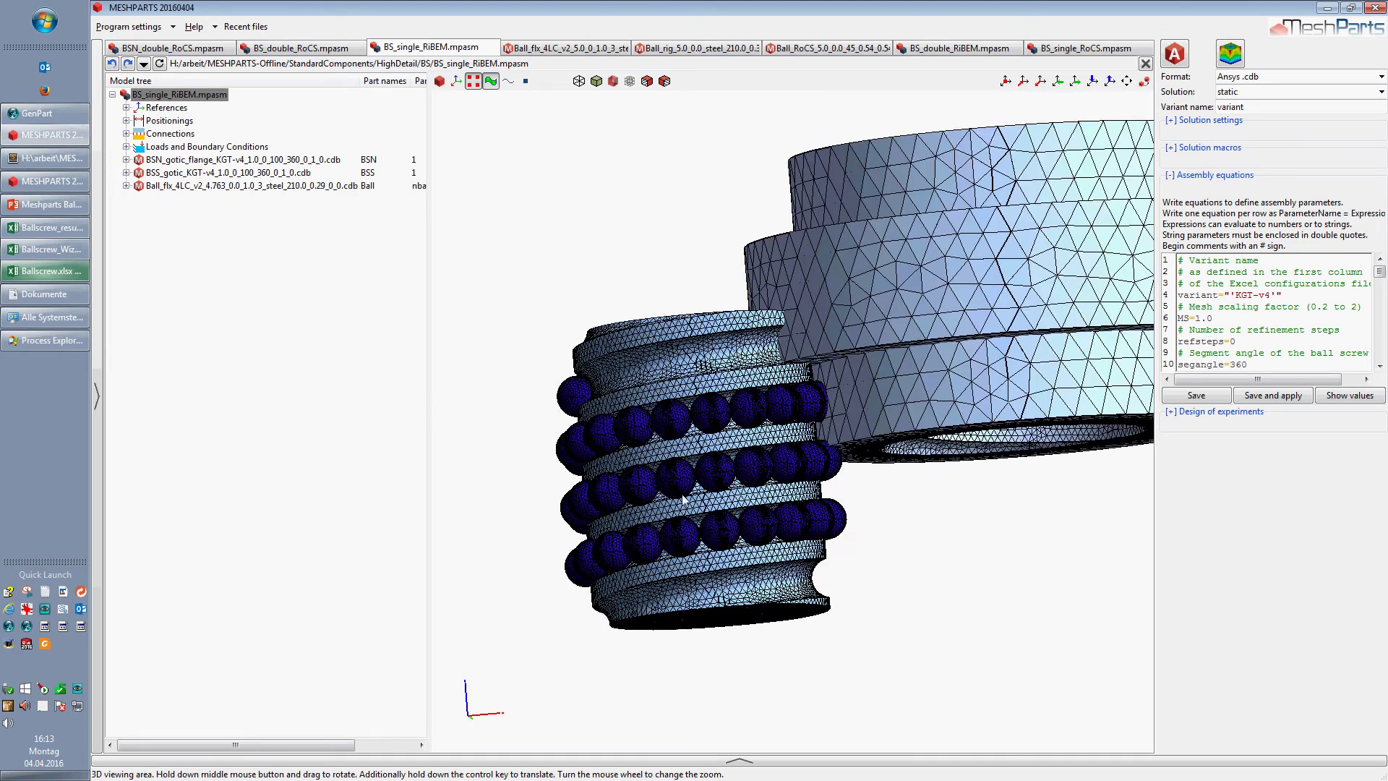
{"action": "middle_click_drag", "start_coordinate": [685, 506], "coordinate": [762, 557]}
{"action": "scroll", "coordinate": [761, 557], "scroll_direction": "down", "scroll_amount": 7}
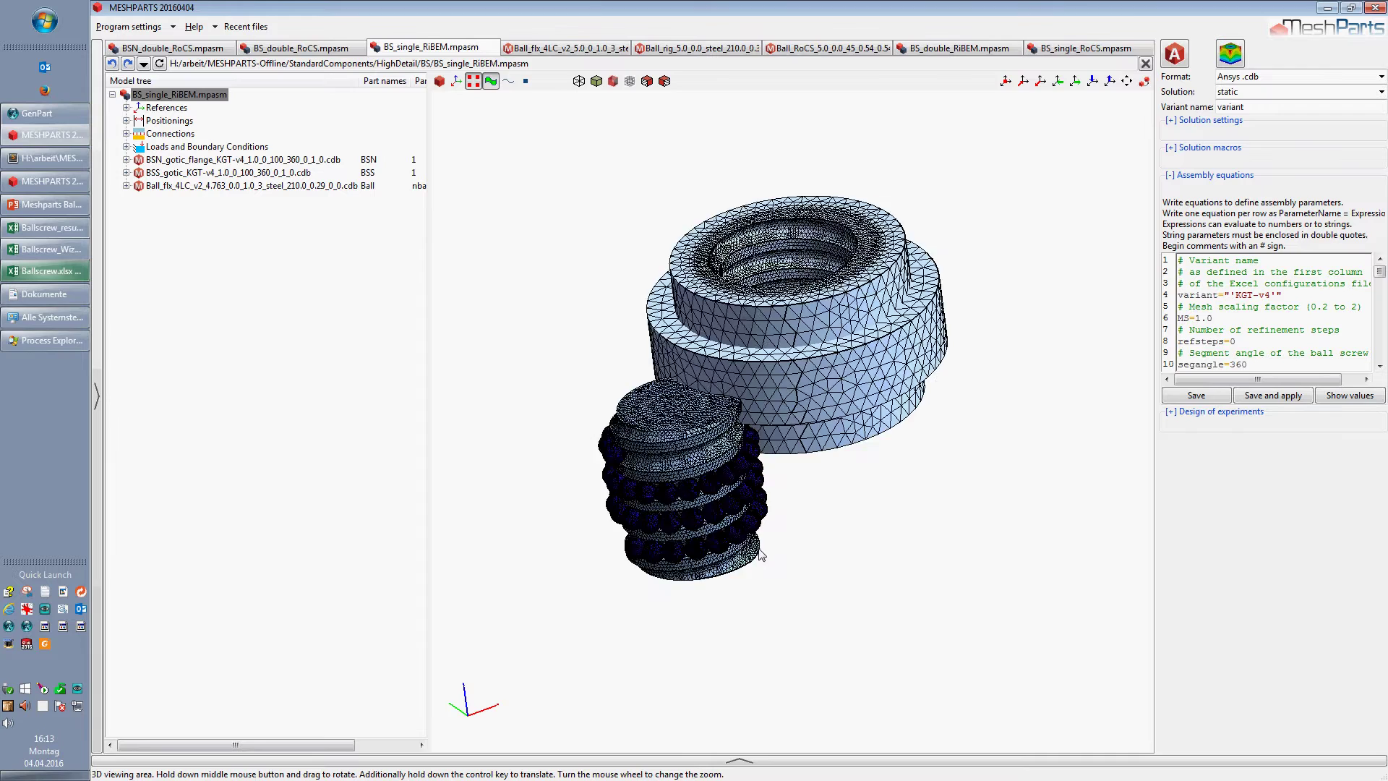
{"action": "scroll", "coordinate": [708, 520], "scroll_direction": "up", "scroll_amount": 5}
{"action": "scroll", "coordinate": [708, 519], "scroll_direction": "down", "scroll_amount": 3}
{"action": "mouse_move", "coordinate": [788, 454]}
{"action": "middle_mouse_down", "text": "ctrl"}
{"action": "mouse_move", "coordinate": [783, 487]}
{"action": "mouse_move", "coordinate": [791, 464]}
{"action": "mouse_move", "coordinate": [731, 475]}
{"action": "mouse_move", "coordinate": [778, 478]}
{"action": "middle_mouse_up", "text": "ctrl"}
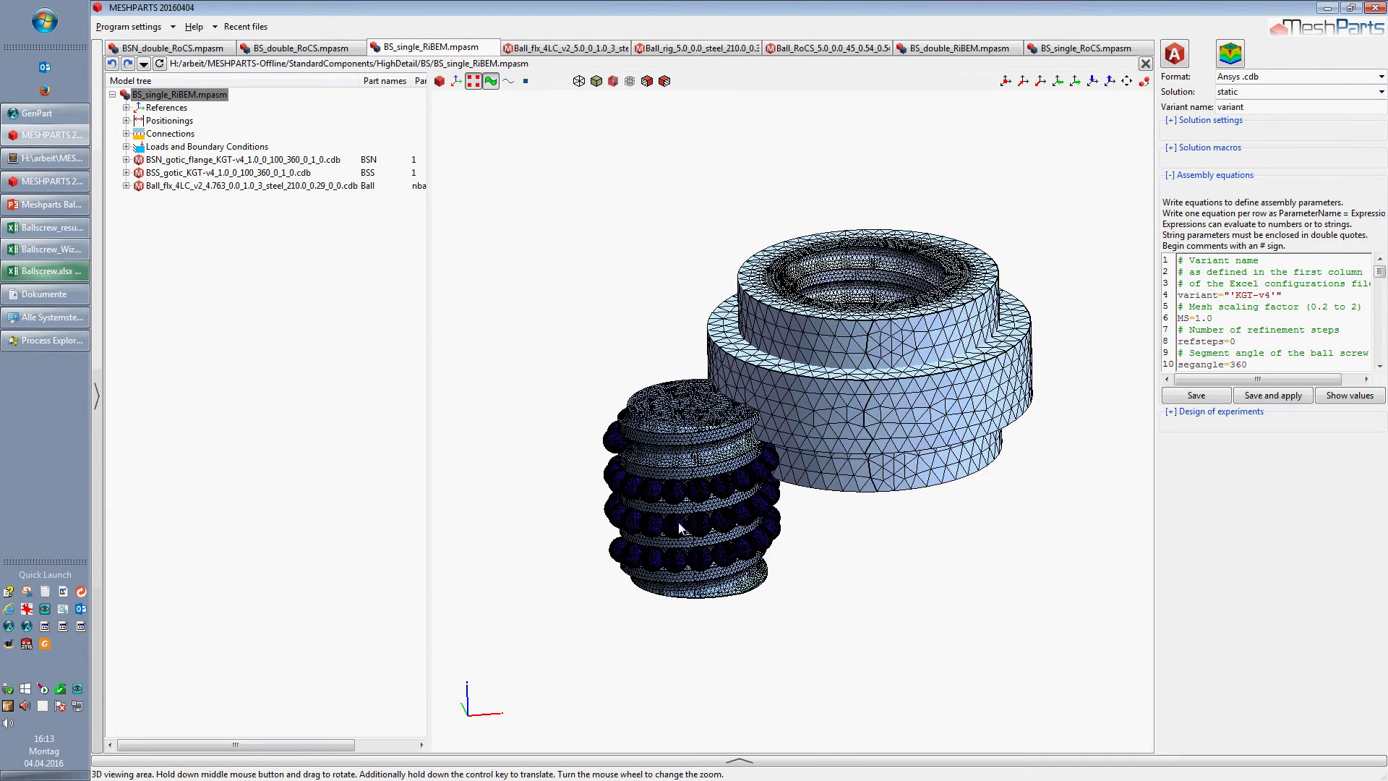
- Examine the KGT-v4 spindle and the refined mesh of its flexible balls, up close and from several angles
{"action": "scroll", "coordinate": [694, 524], "scroll_direction": "up", "scroll_amount": 3}
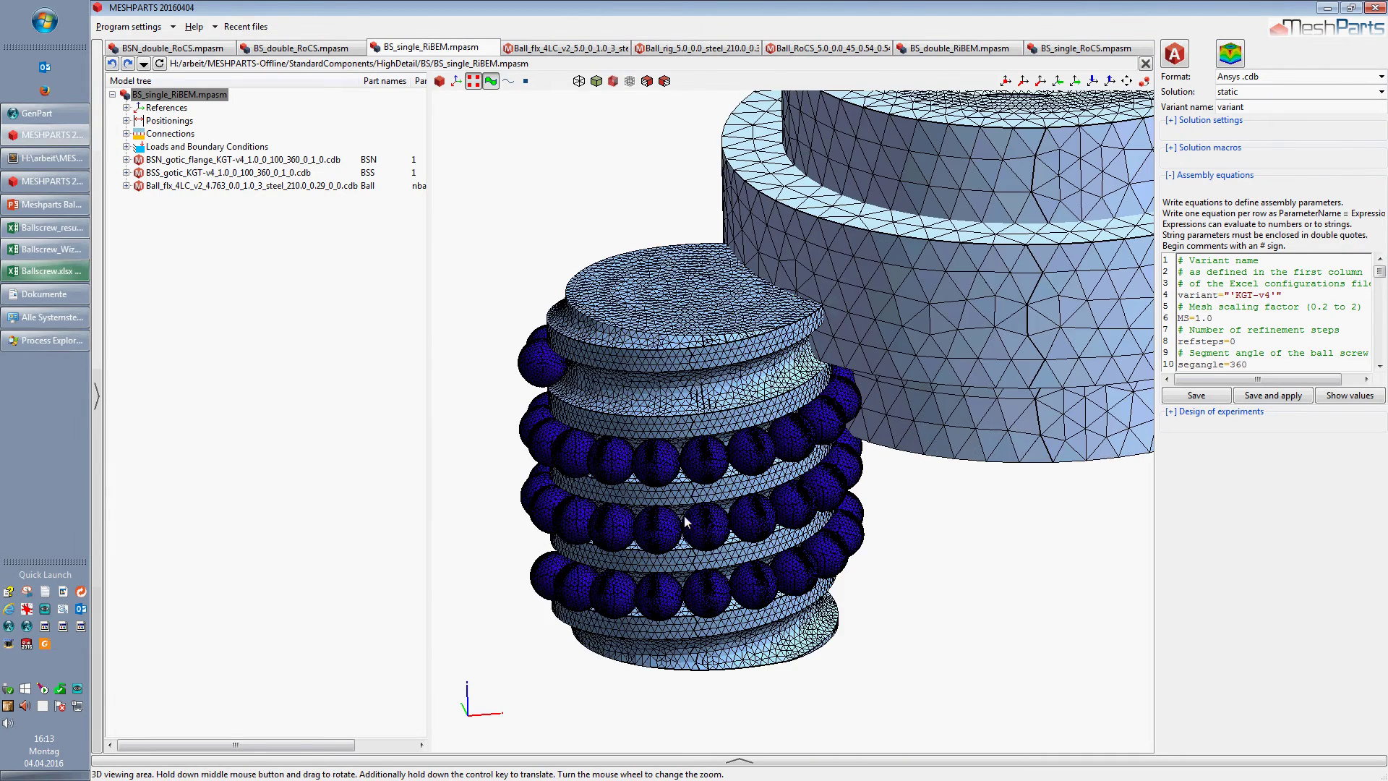
{"action": "middle_click_drag", "start_coordinate": [686, 513], "coordinate": [650, 566], "text": "ctrl"}
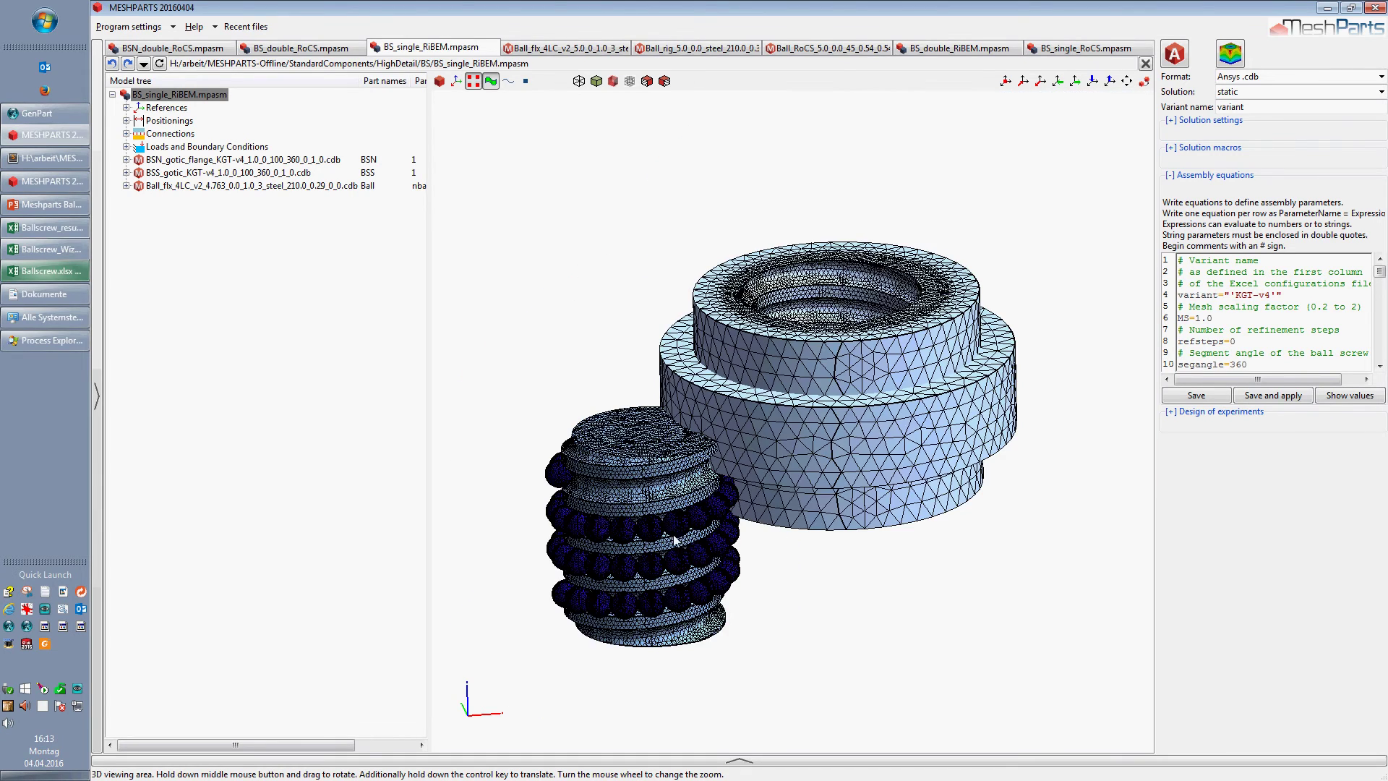
{"action": "middle_click_drag", "start_coordinate": [675, 540], "coordinate": [707, 591]}
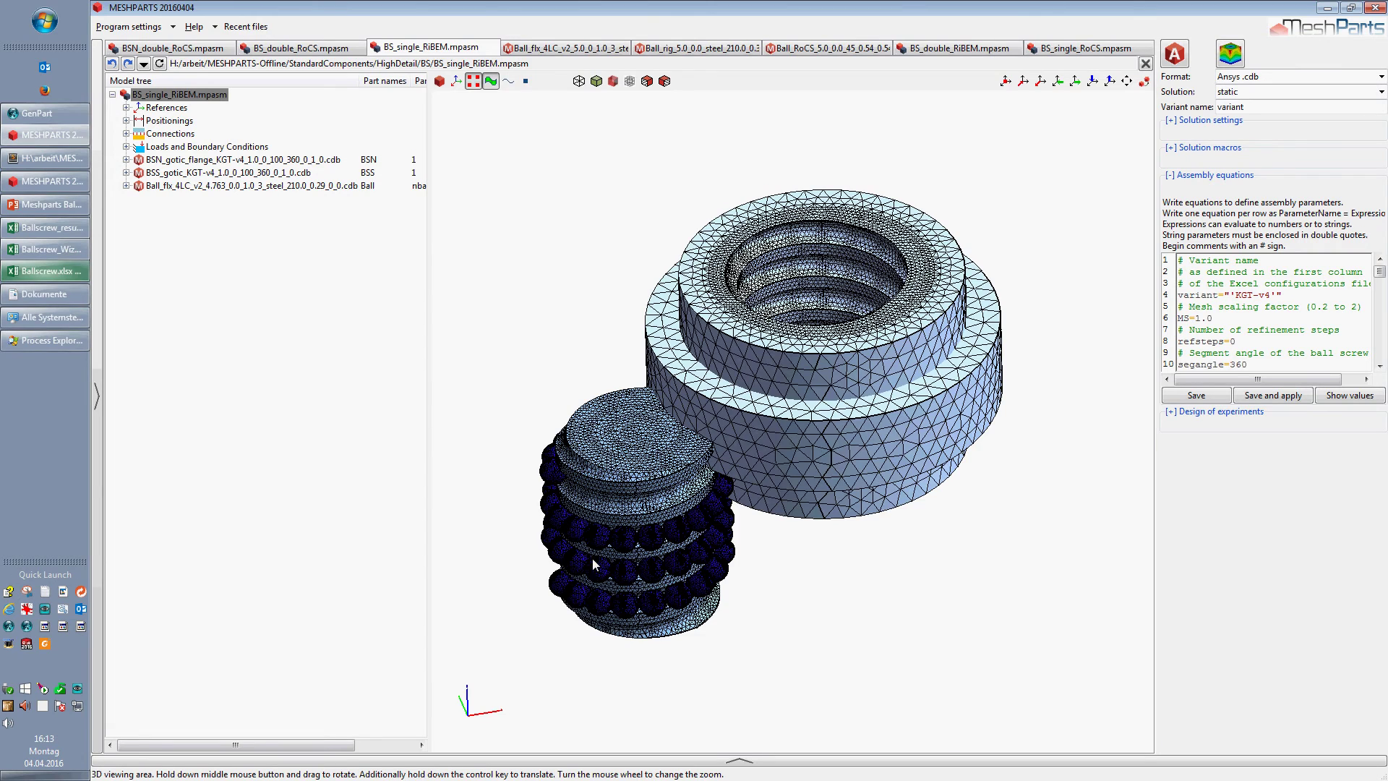
{"action": "scroll", "coordinate": [592, 558], "scroll_direction": "up", "scroll_amount": 5}
{"action": "middle_click_drag", "start_coordinate": [620, 549], "coordinate": [717, 556]}
{"action": "scroll", "coordinate": [709, 536], "scroll_direction": "up", "scroll_amount": 3}
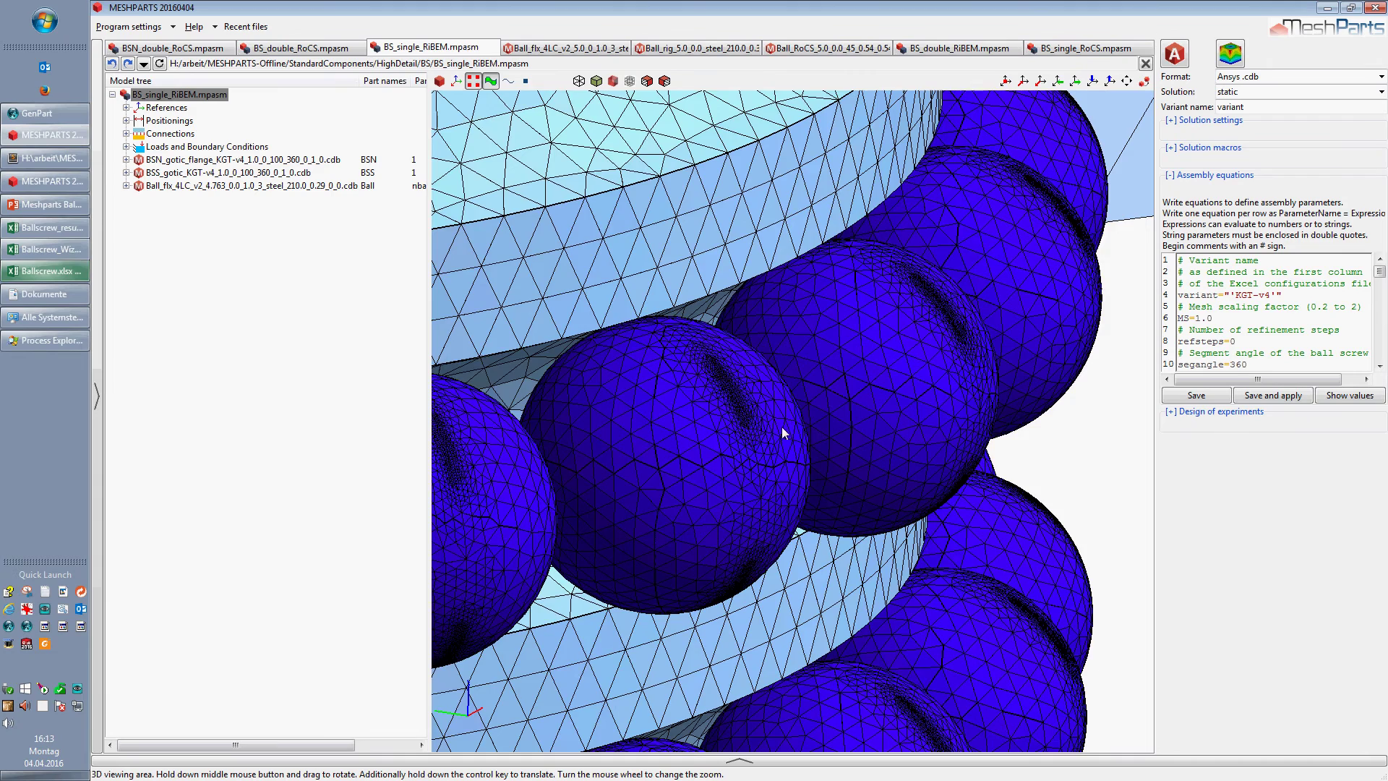
{"action": "scroll", "coordinate": [782, 432], "scroll_direction": "down", "scroll_amount": 5}
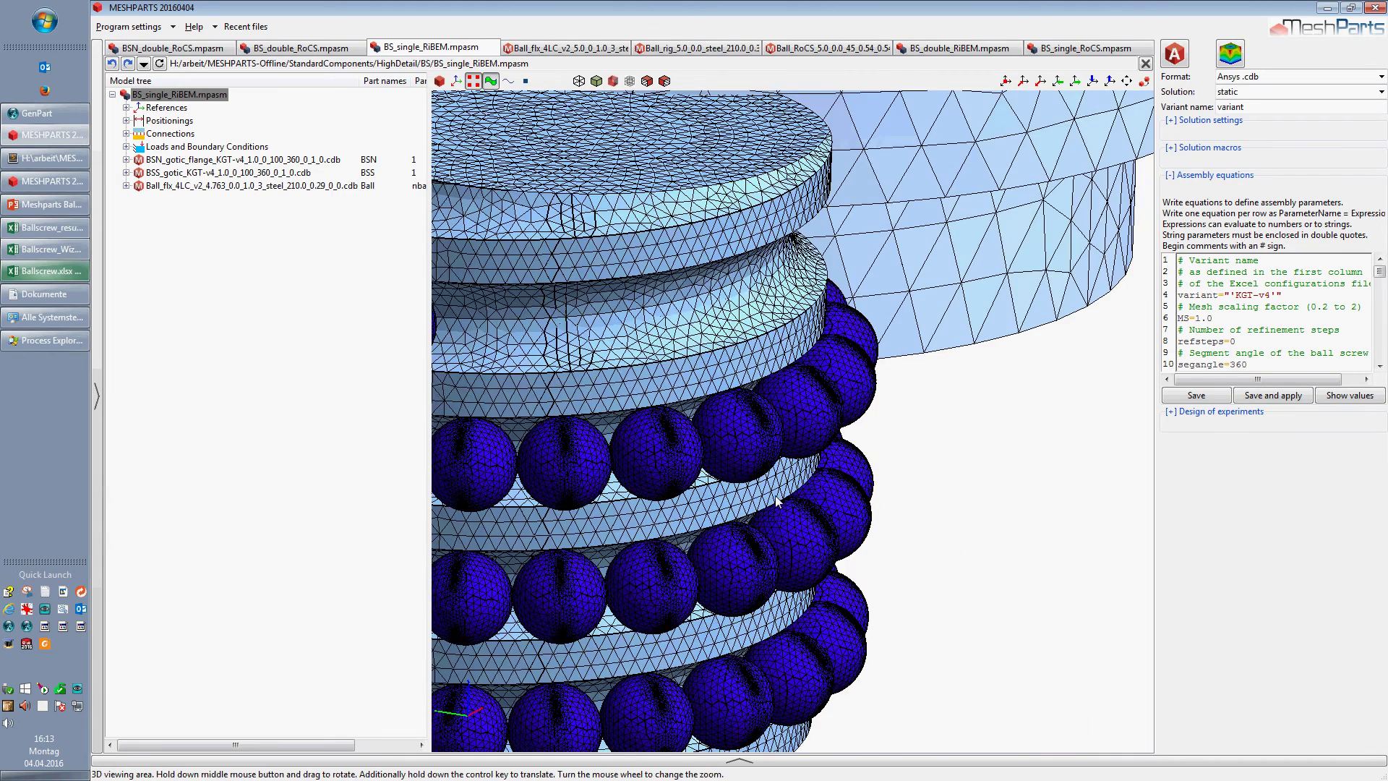
{"action": "scroll", "coordinate": [775, 501], "scroll_direction": "down", "scroll_amount": 3}
{"action": "scroll", "coordinate": [766, 471], "scroll_direction": "up", "scroll_amount": 5}
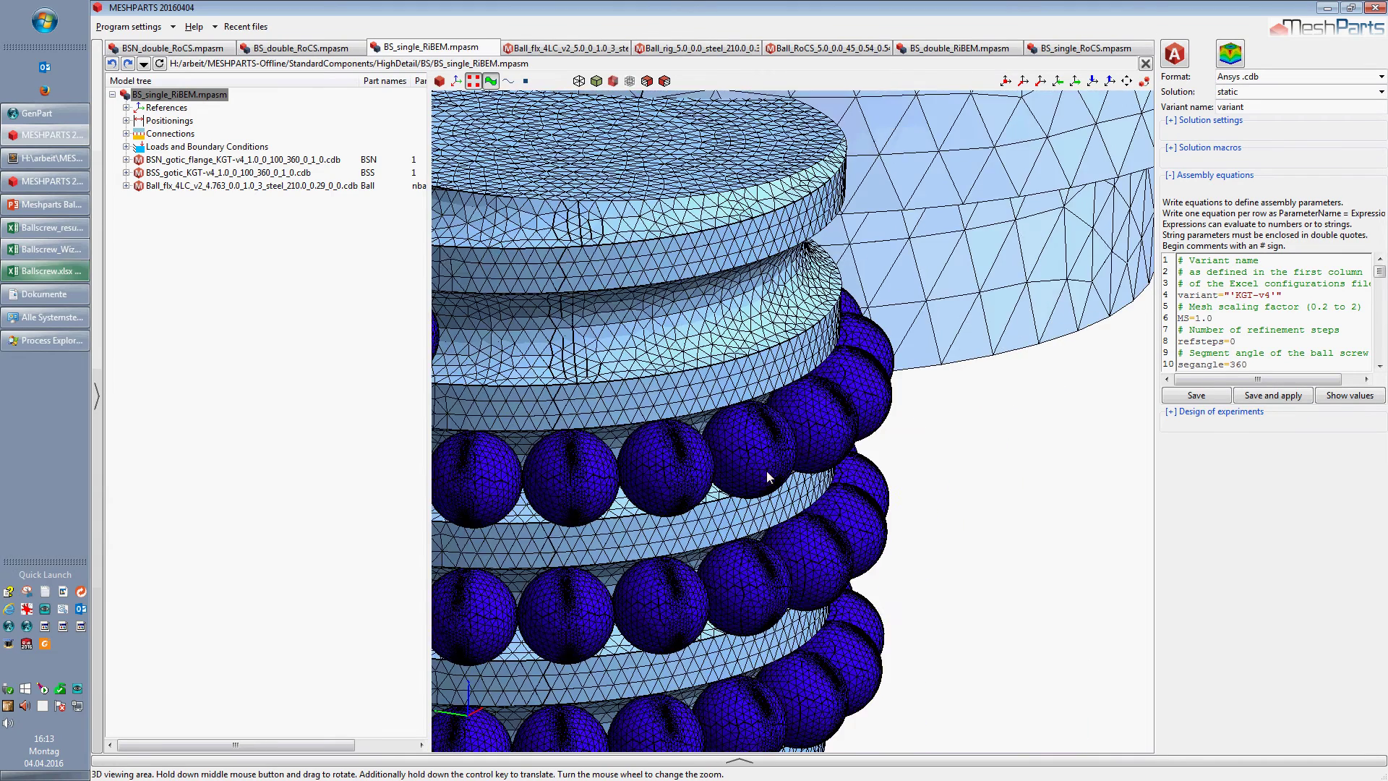
{"action": "middle_click_drag", "start_coordinate": [766, 471], "coordinate": [762, 489]}
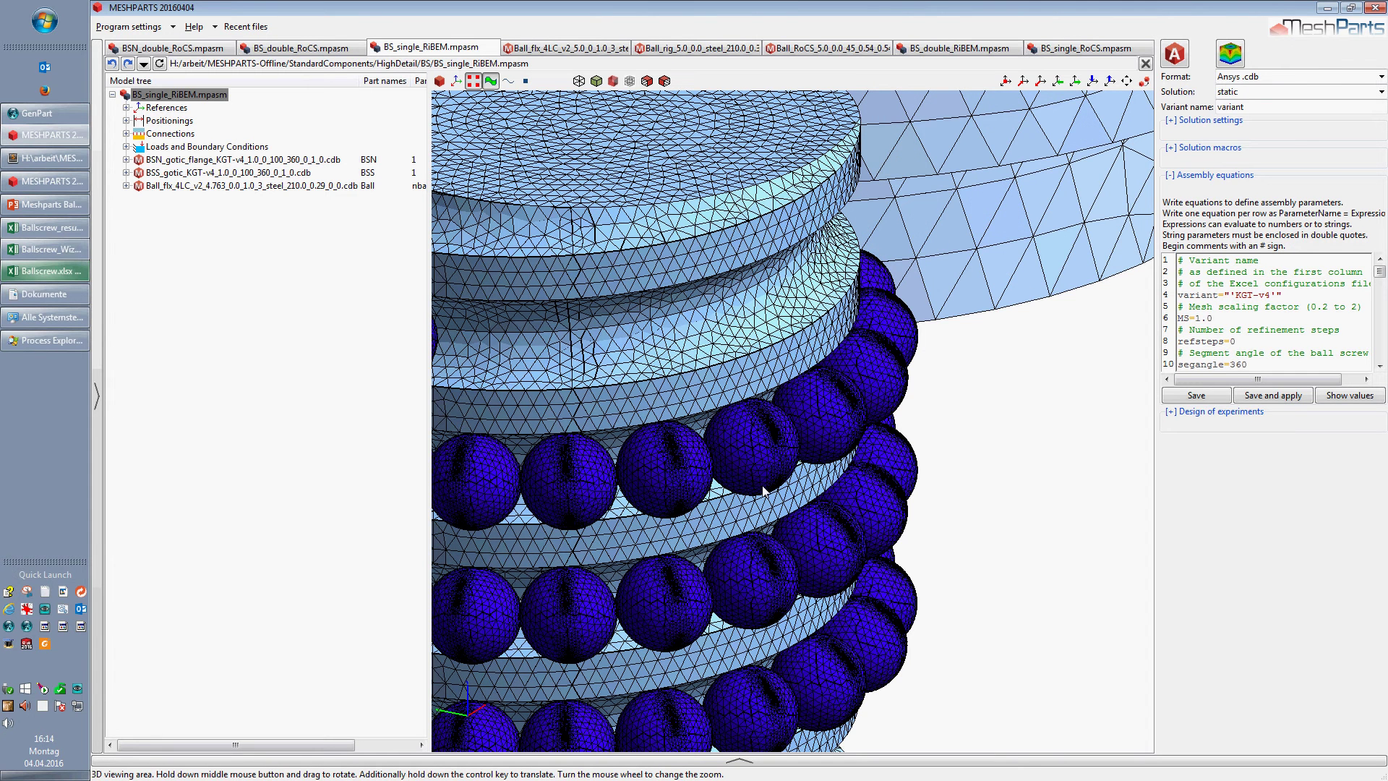
{"action": "scroll", "coordinate": [764, 491], "scroll_direction": "down", "scroll_amount": 3}
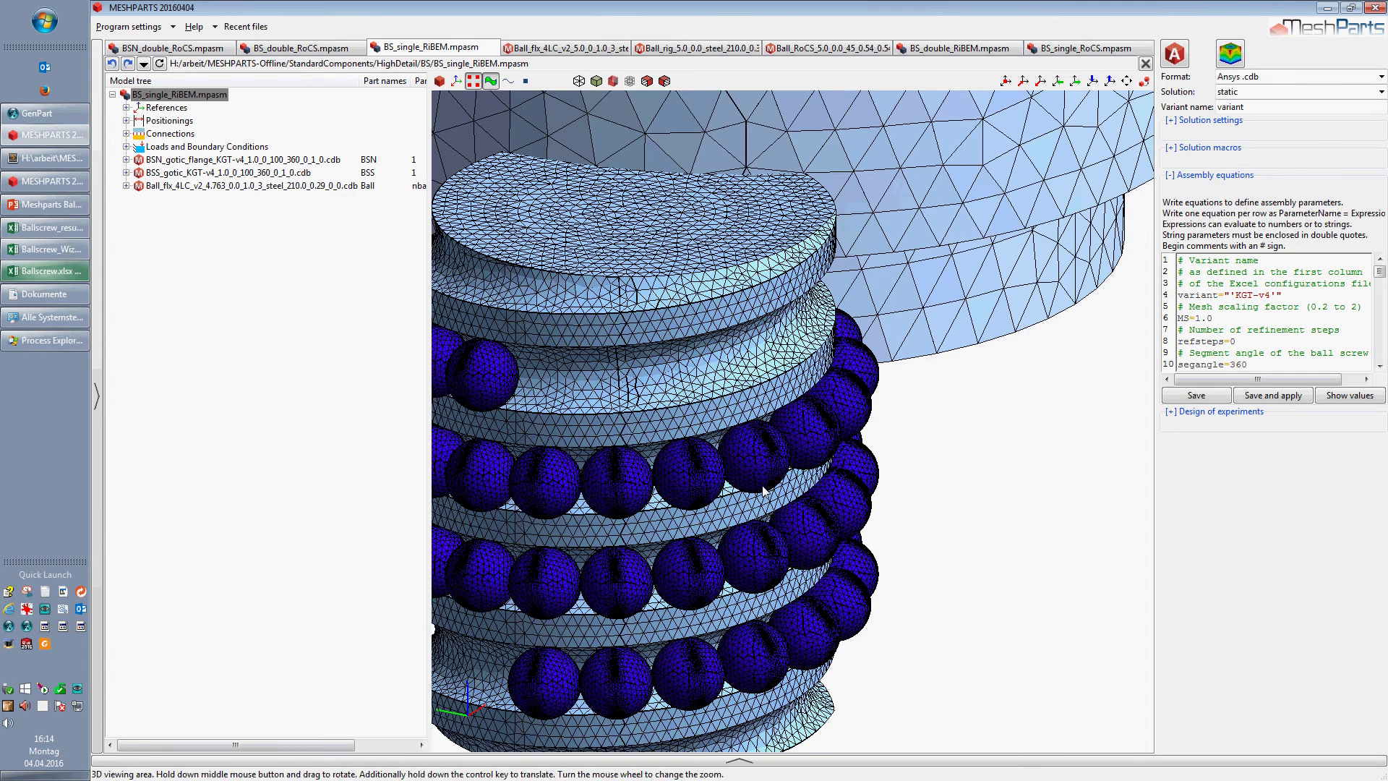
{"action": "scroll", "coordinate": [763, 490], "scroll_direction": "down", "scroll_amount": 5}
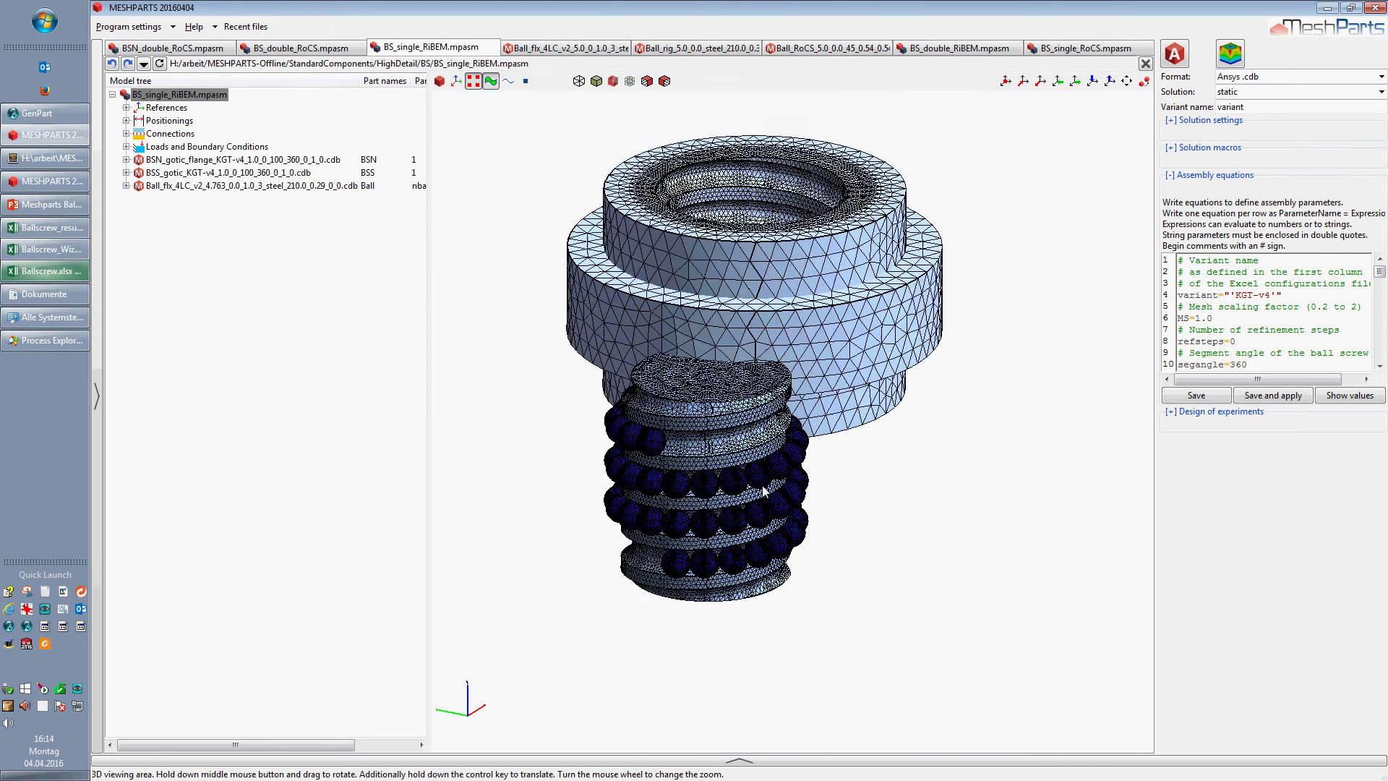
{"action": "scroll", "coordinate": [763, 490], "scroll_direction": "up", "scroll_amount": 3}
{"action": "middle_click_drag", "start_coordinate": [763, 491], "coordinate": [756, 489]}
{"action": "scroll", "coordinate": [755, 483], "scroll_direction": "up", "scroll_amount": 3}
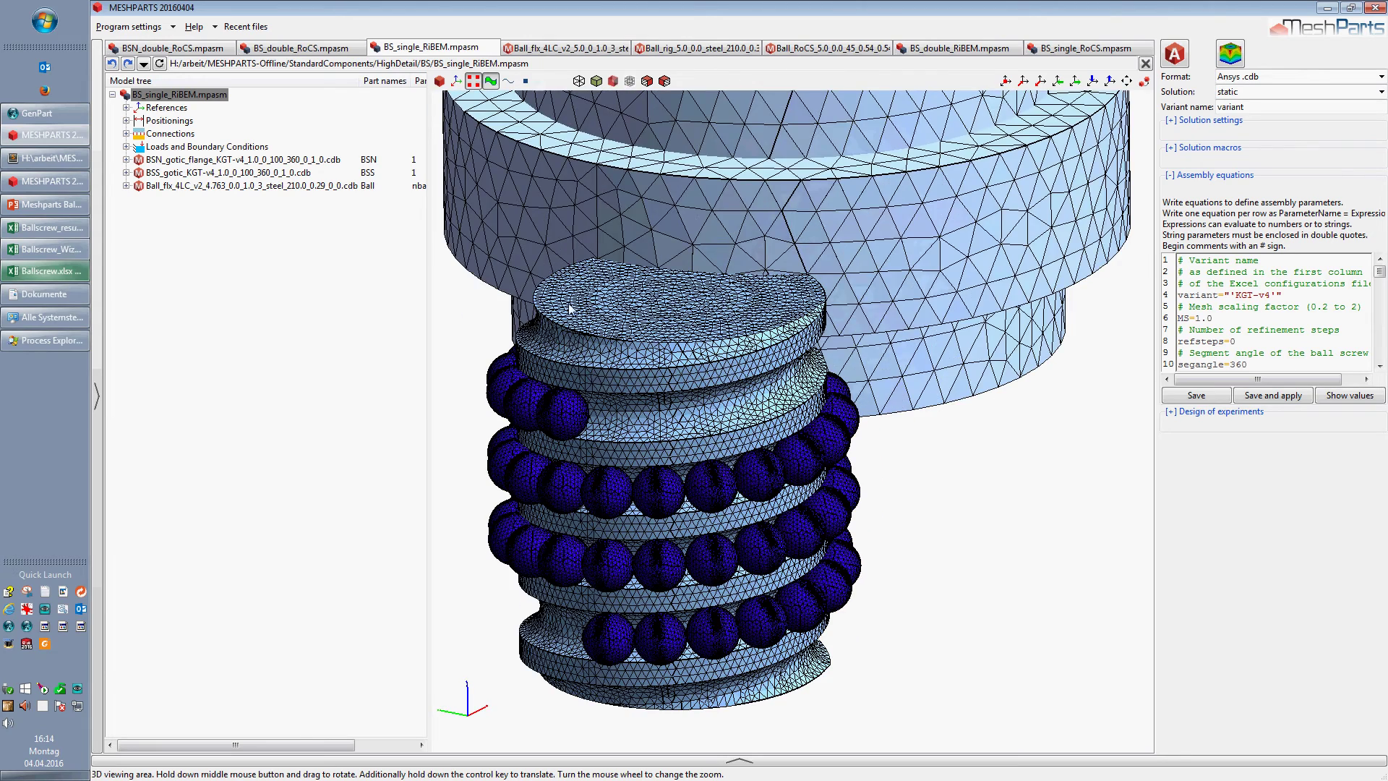
- Switch to the PowerPoint presentation and run the slide show from slide 4 on to the flexible ball model slide
{"action": "left_click", "coordinate": [52, 199]}
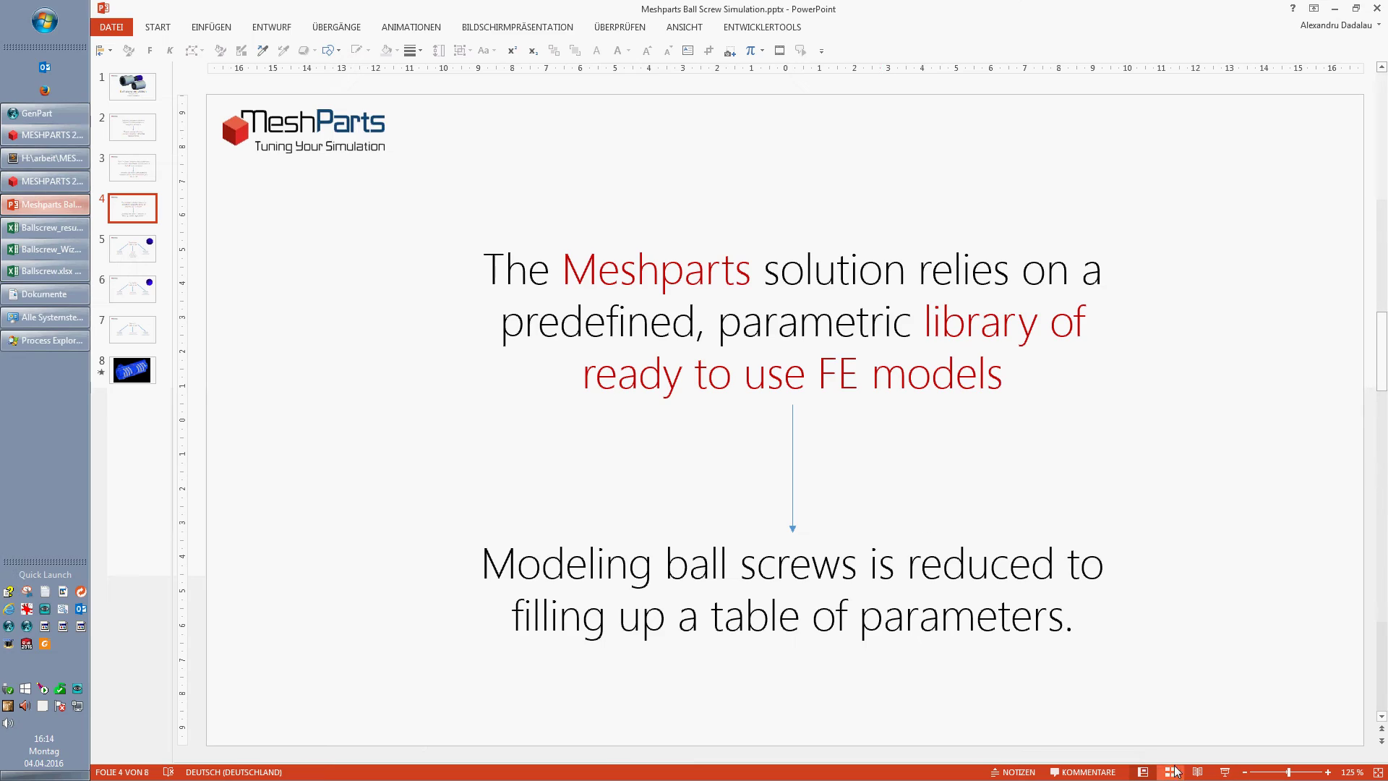
{"action": "left_click", "coordinate": [1225, 772]}
{"action": "left_click", "coordinate": [1025, 598]}
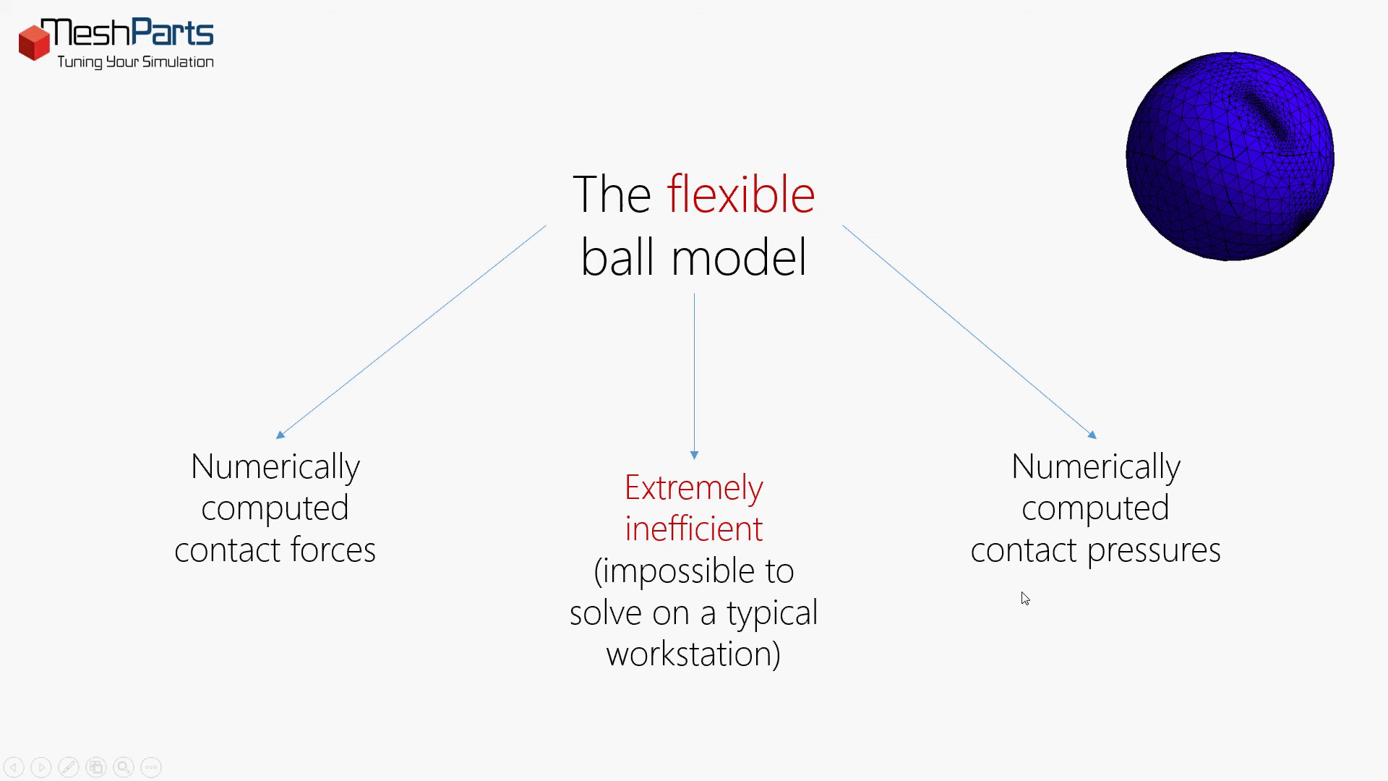
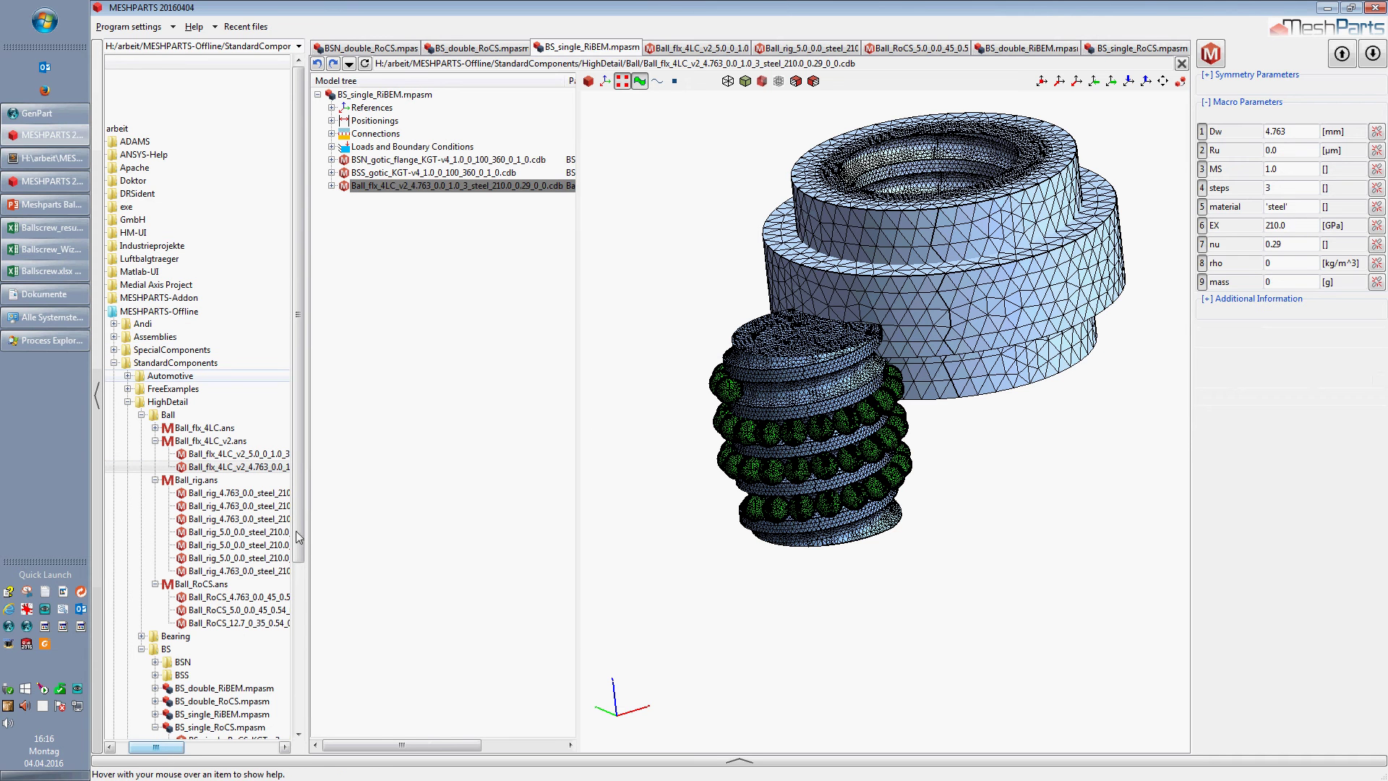
- Replace the flexible ball part in the BS_single_RiBEM assembly with Ball_rig_5.0_0.0_steel_210.0_0.3_0_0_0.2.cdb, then hide the explorer tree
{"action": "left_click_drag", "start_coordinate": [173, 748], "coordinate": [185, 758]}
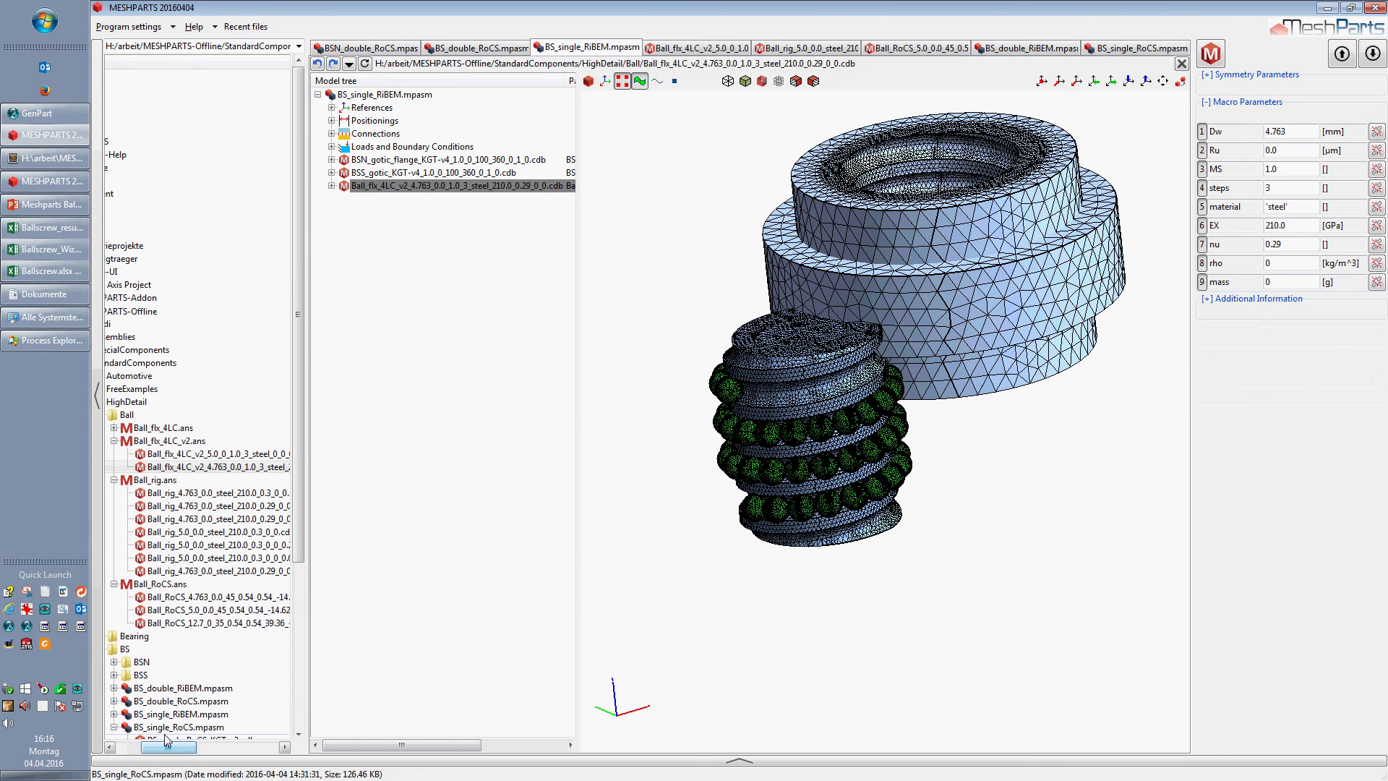
{"action": "left_click", "coordinate": [195, 549]}
{"action": "left_click_drag", "start_coordinate": [179, 748], "coordinate": [187, 752]}
{"action": "mouse_move", "coordinate": [245, 560]}
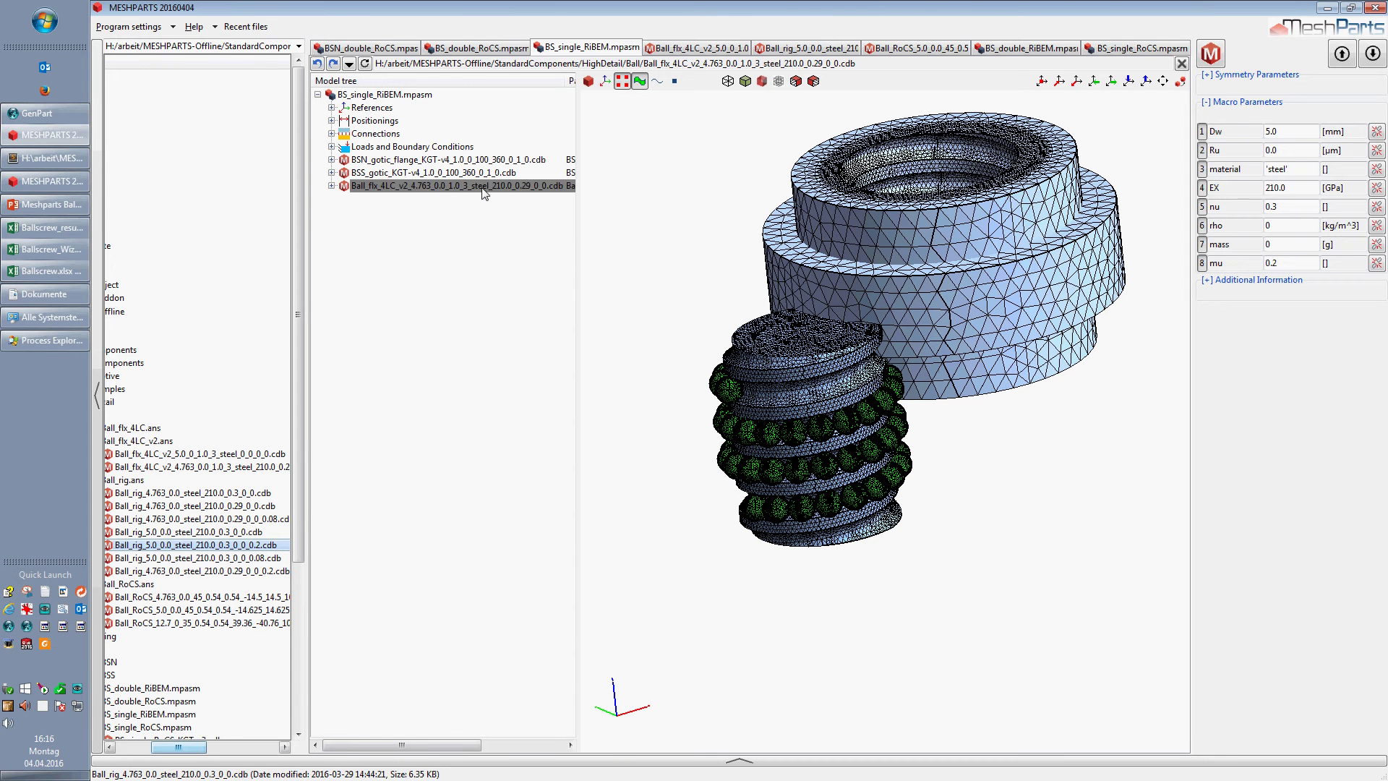
{"action": "left_click_drag", "start_coordinate": [484, 193], "coordinate": [483, 193]}
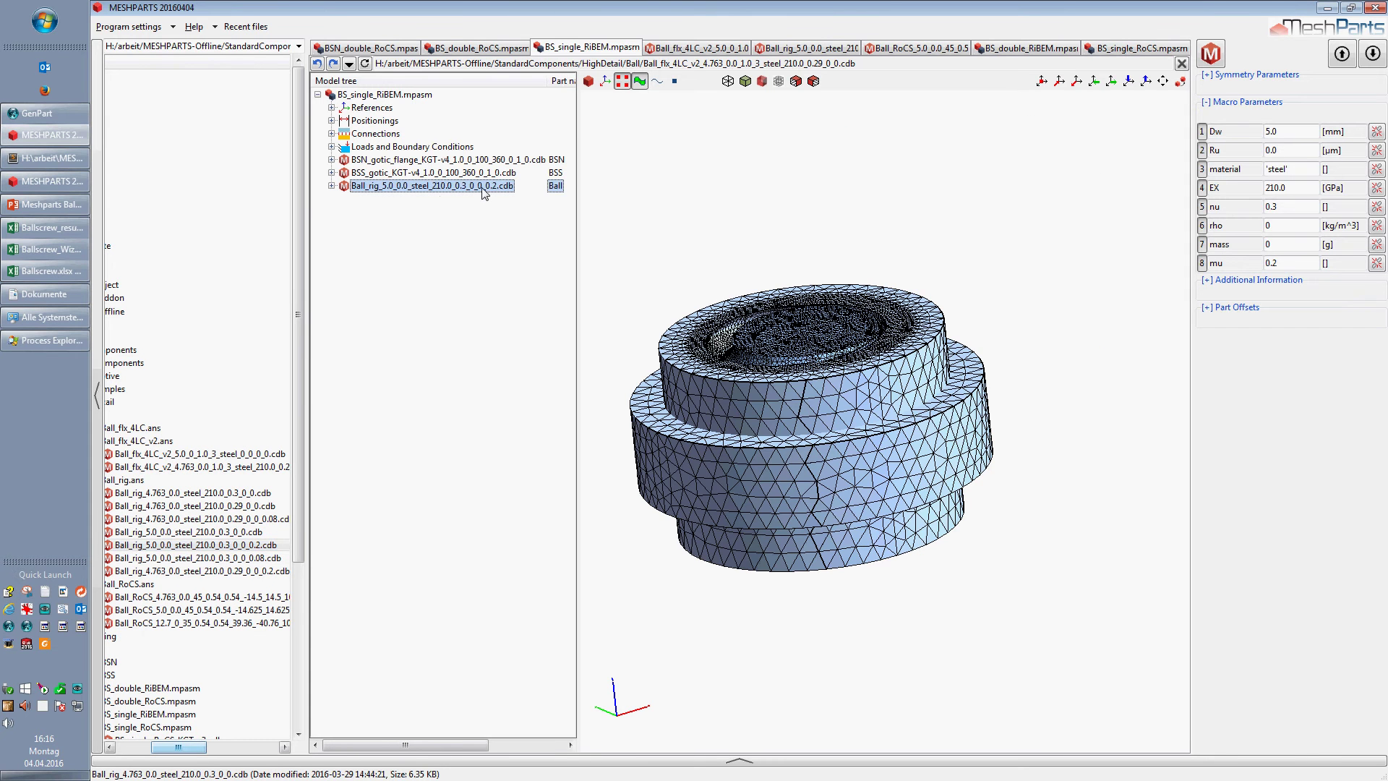
{"action": "left_click", "coordinate": [96, 395]}
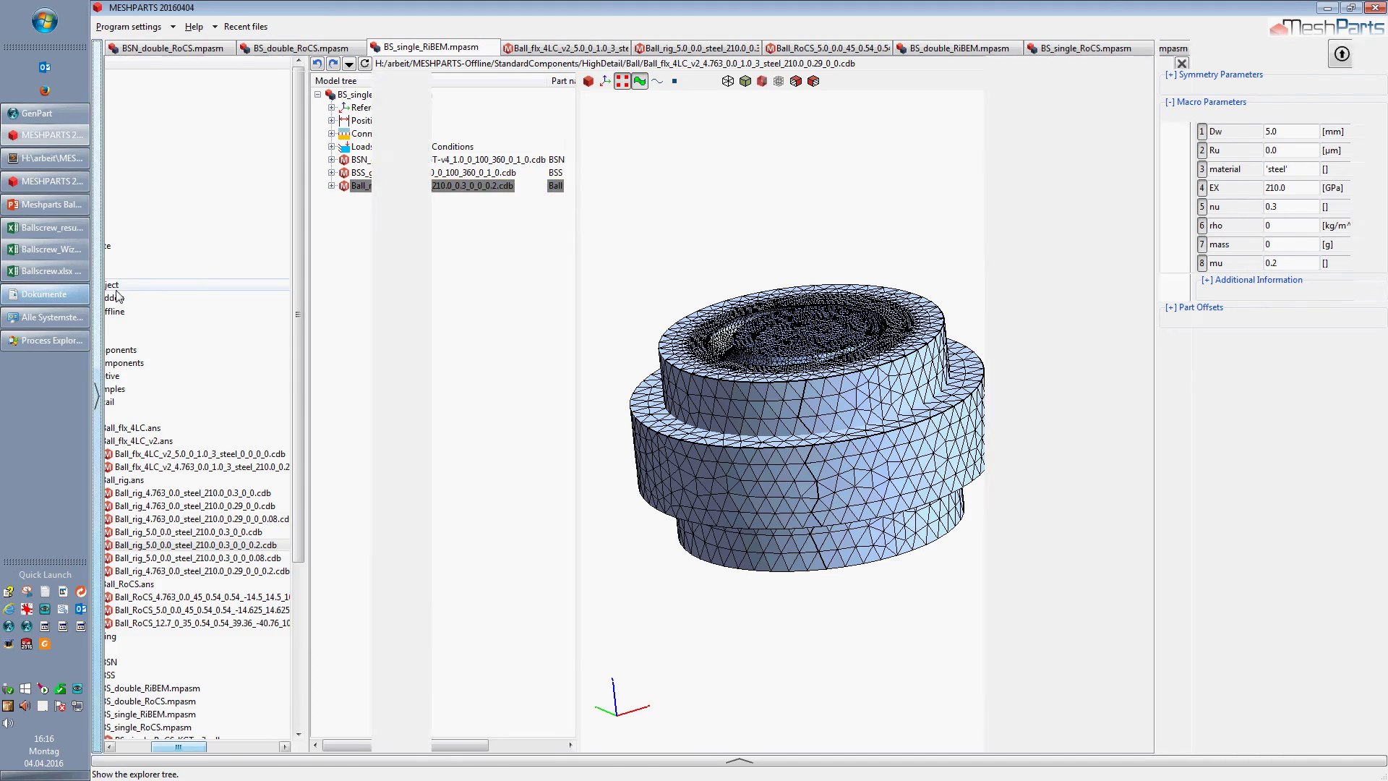
- Move the nut off the spindle to examine the rigid ball rows, then put the nut back in place
{"action": "middle_click_drag", "start_coordinate": [812, 457], "coordinate": [965, 302], "text": "ctrl"}
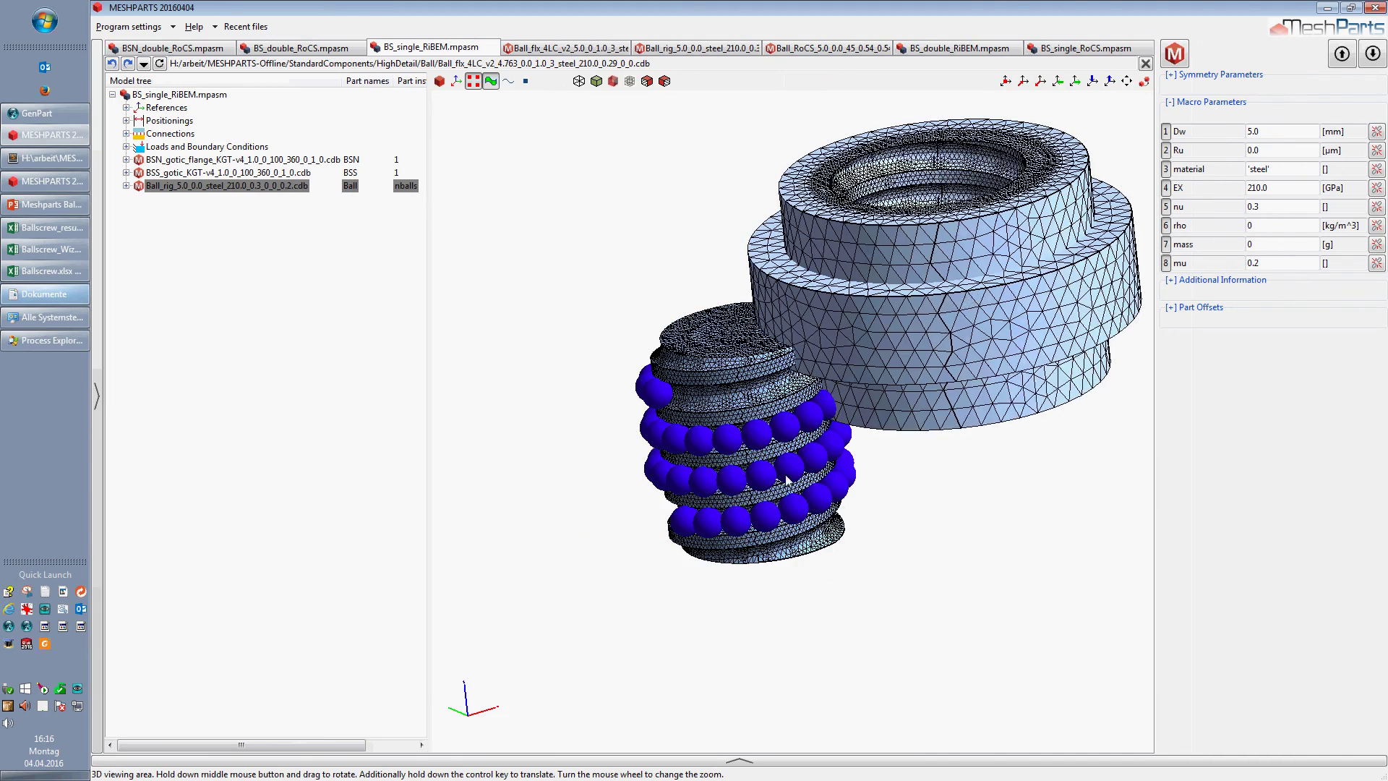
{"action": "middle_click_drag", "start_coordinate": [786, 479], "coordinate": [806, 455]}
{"action": "scroll", "coordinate": [778, 490], "scroll_direction": "up", "scroll_amount": 3}
{"action": "scroll", "coordinate": [770, 472], "scroll_direction": "down", "scroll_amount": 3}
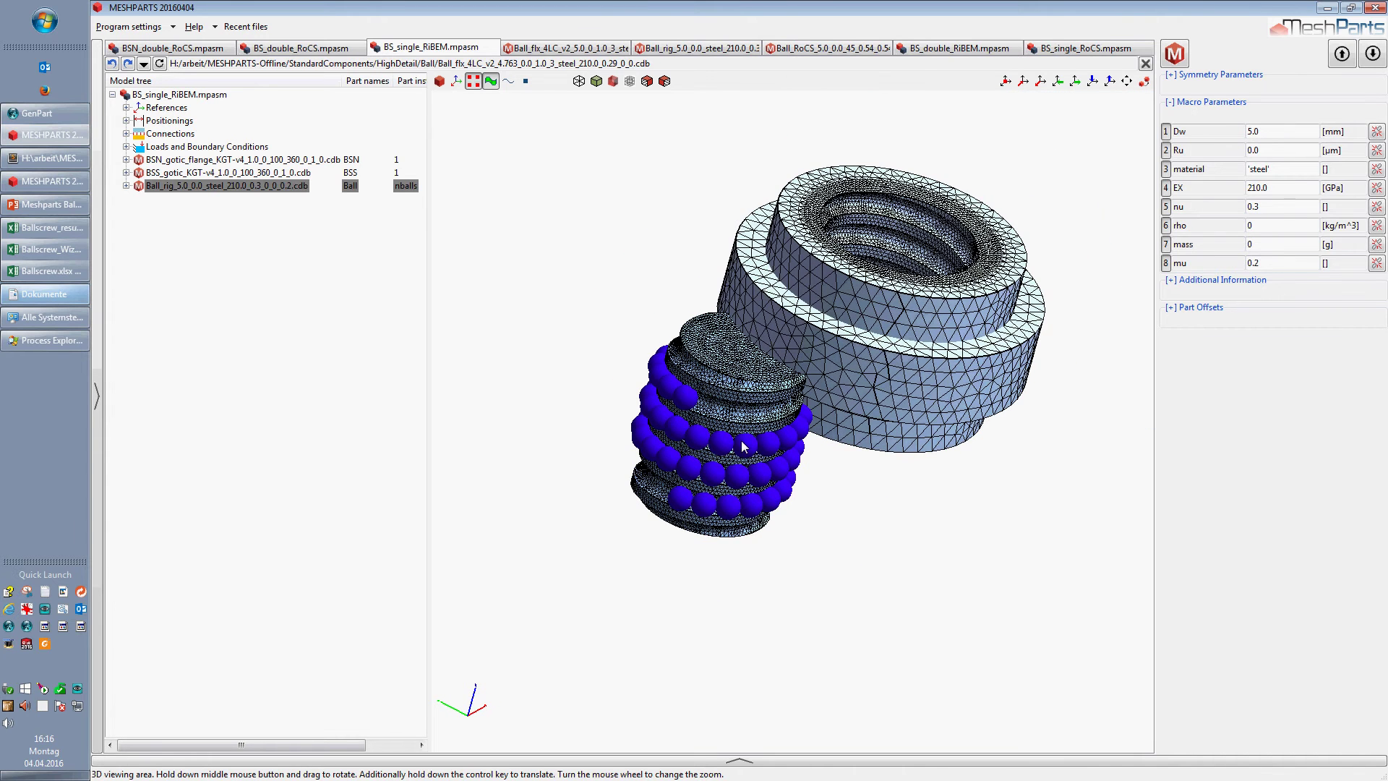
{"action": "scroll", "coordinate": [744, 446], "scroll_direction": "up", "scroll_amount": 1}
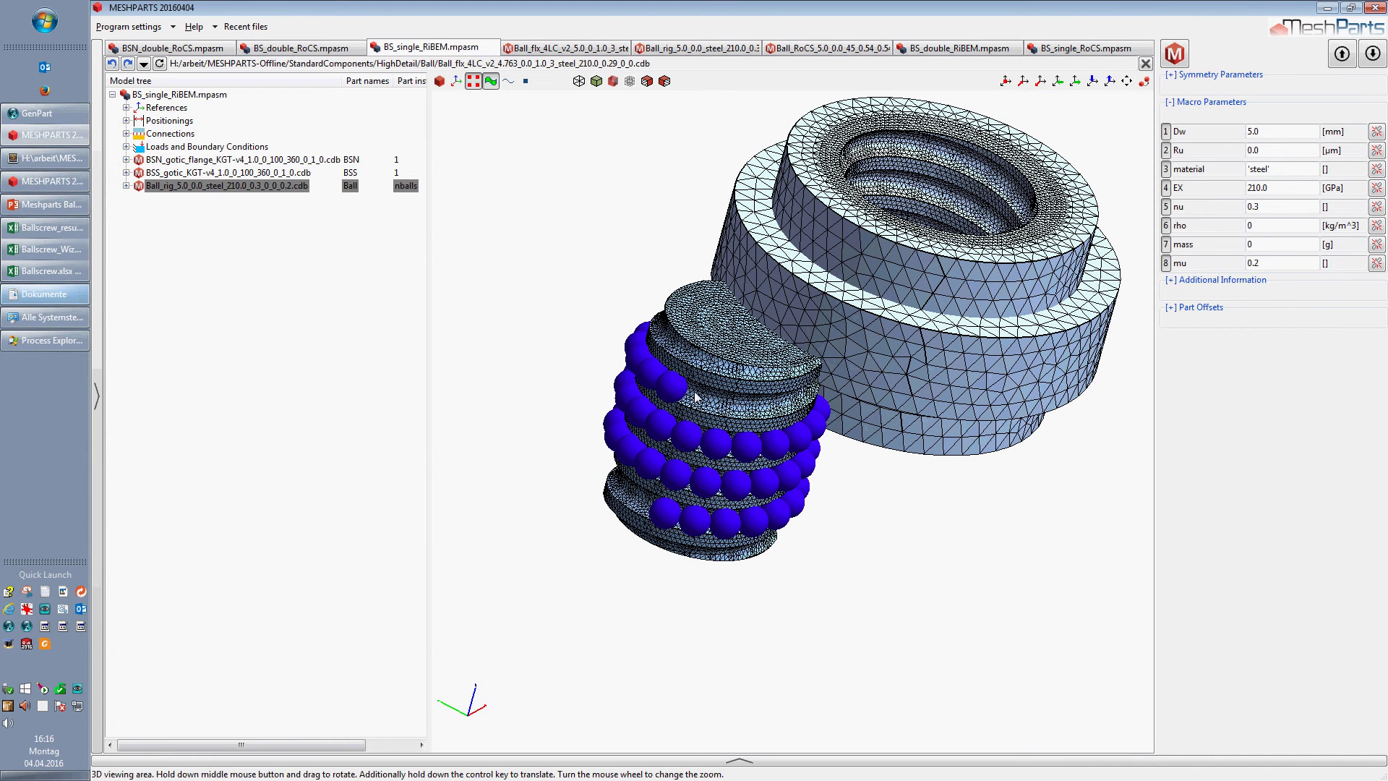
{"action": "left_click", "coordinate": [102, 360]}
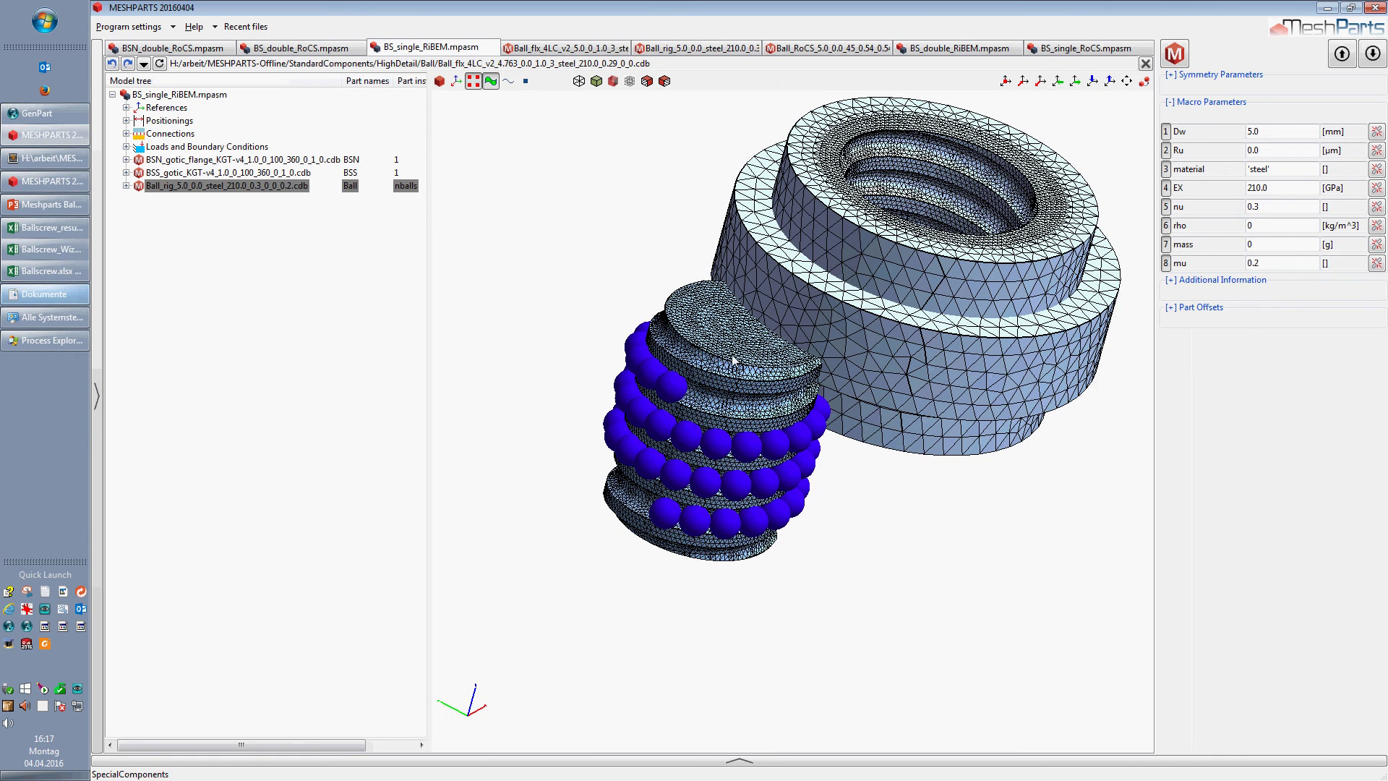
{"action": "middle_click_drag", "start_coordinate": [824, 350], "coordinate": [804, 369]}
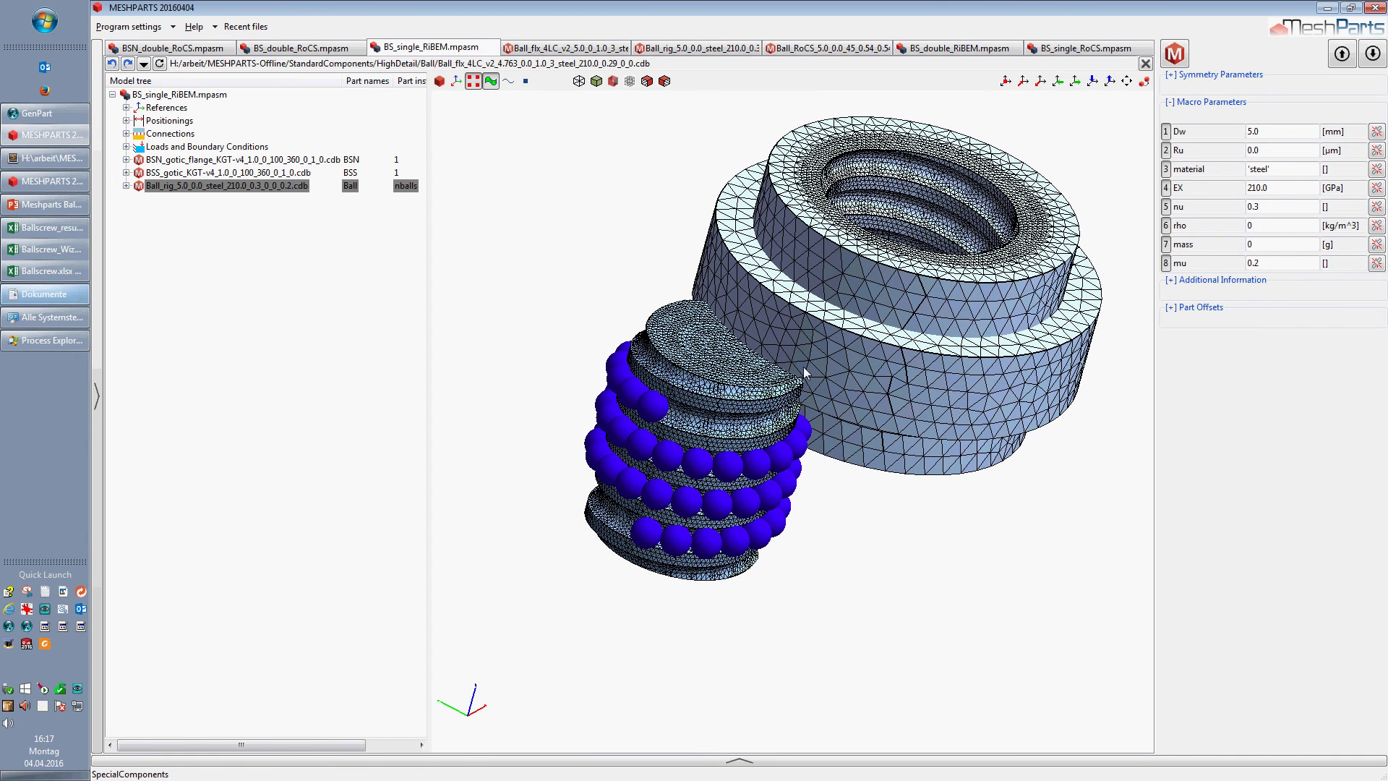
{"action": "left_click_drag", "start_coordinate": [786, 385], "coordinate": [673, 440]}
{"action": "scroll", "coordinate": [763, 458], "scroll_direction": "up", "scroll_amount": 1}
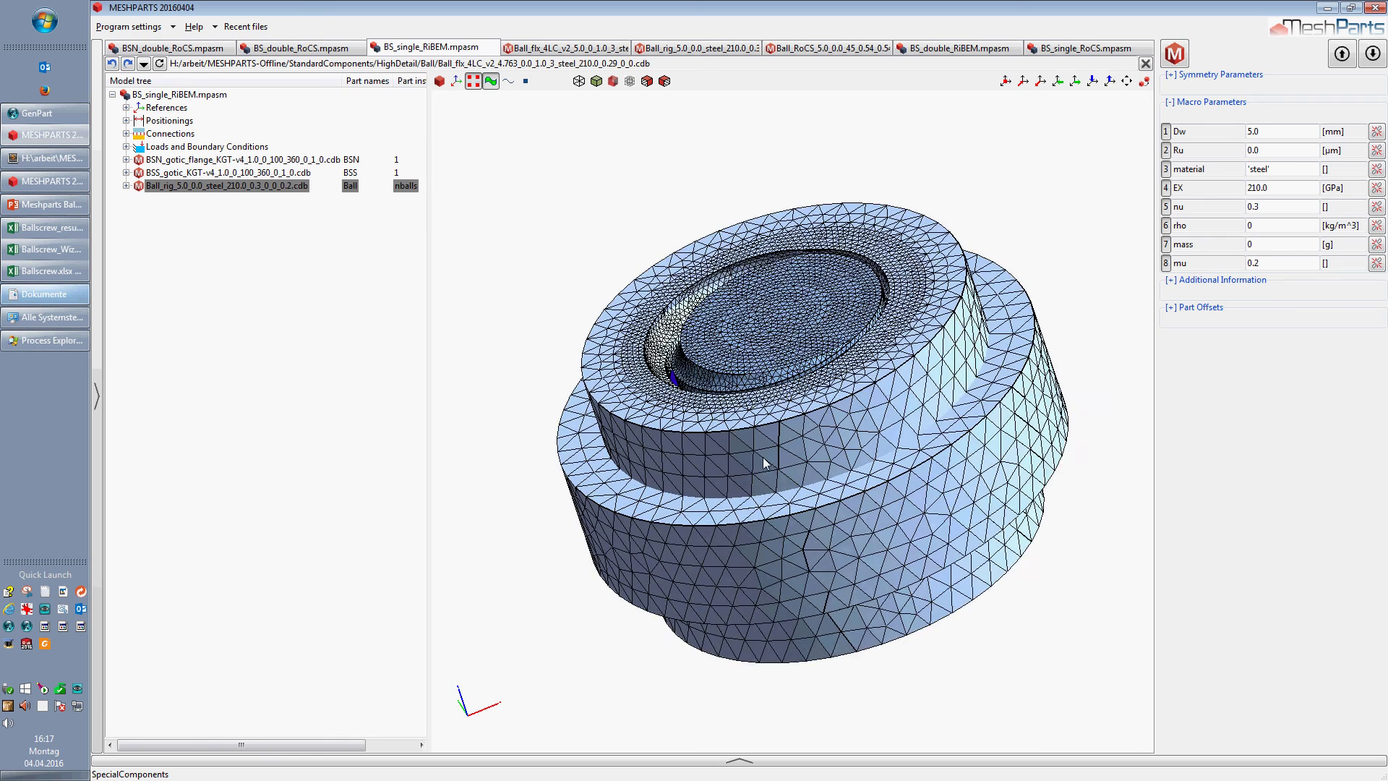
{"action": "left_click_drag", "start_coordinate": [764, 463], "coordinate": [844, 442]}
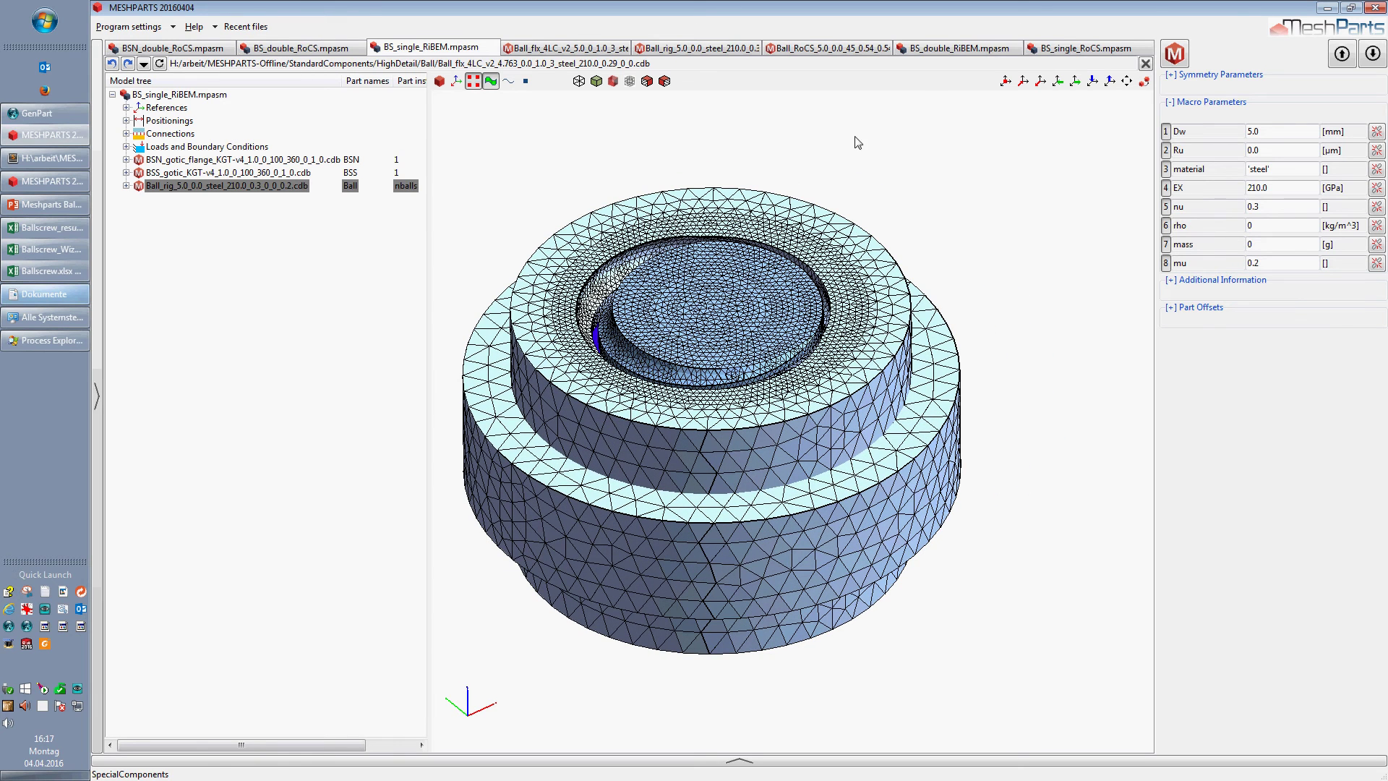
- Show the BS_single_RoCS assembly and examine the ball points in the spindle groove up close with the nut out of the way
{"action": "left_click", "coordinate": [1091, 54]}
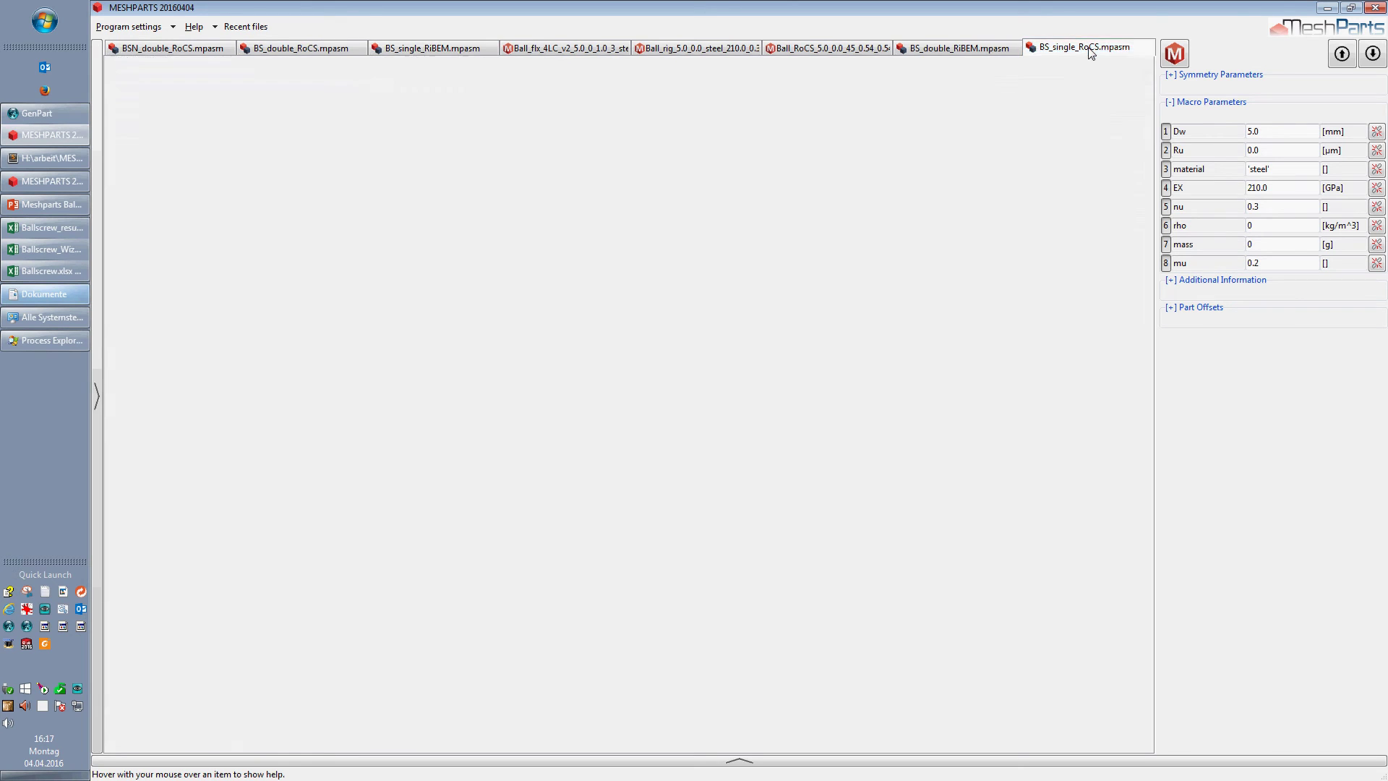
{"action": "scroll", "coordinate": [751, 318], "scroll_direction": "down", "scroll_amount": 3}
{"action": "scroll", "coordinate": [735, 368], "scroll_direction": "up", "scroll_amount": 1}
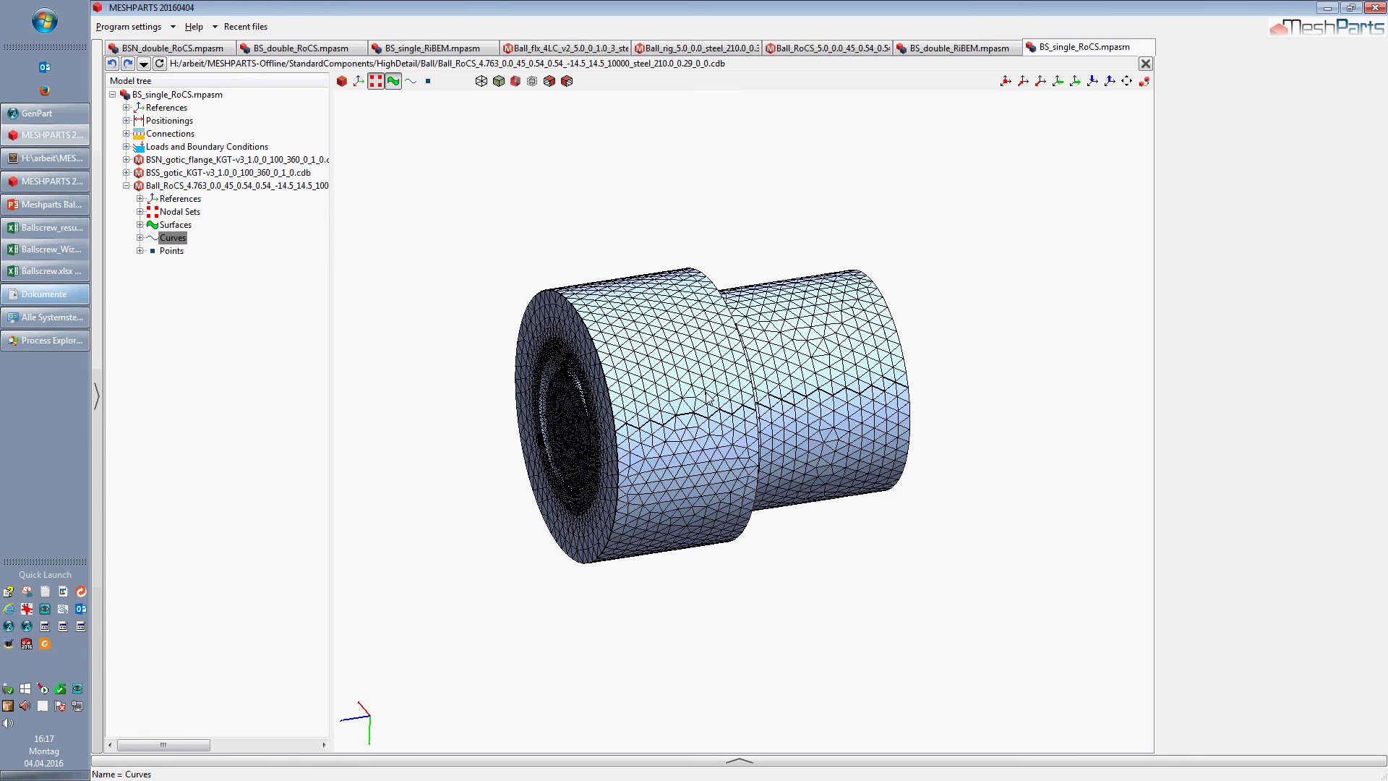
{"action": "middle_click_drag", "start_coordinate": [709, 399], "coordinate": [671, 406]}
{"action": "scroll", "coordinate": [740, 370], "scroll_direction": "up", "scroll_amount": 8}
{"action": "scroll", "coordinate": [669, 396], "scroll_direction": "up", "scroll_amount": 4}
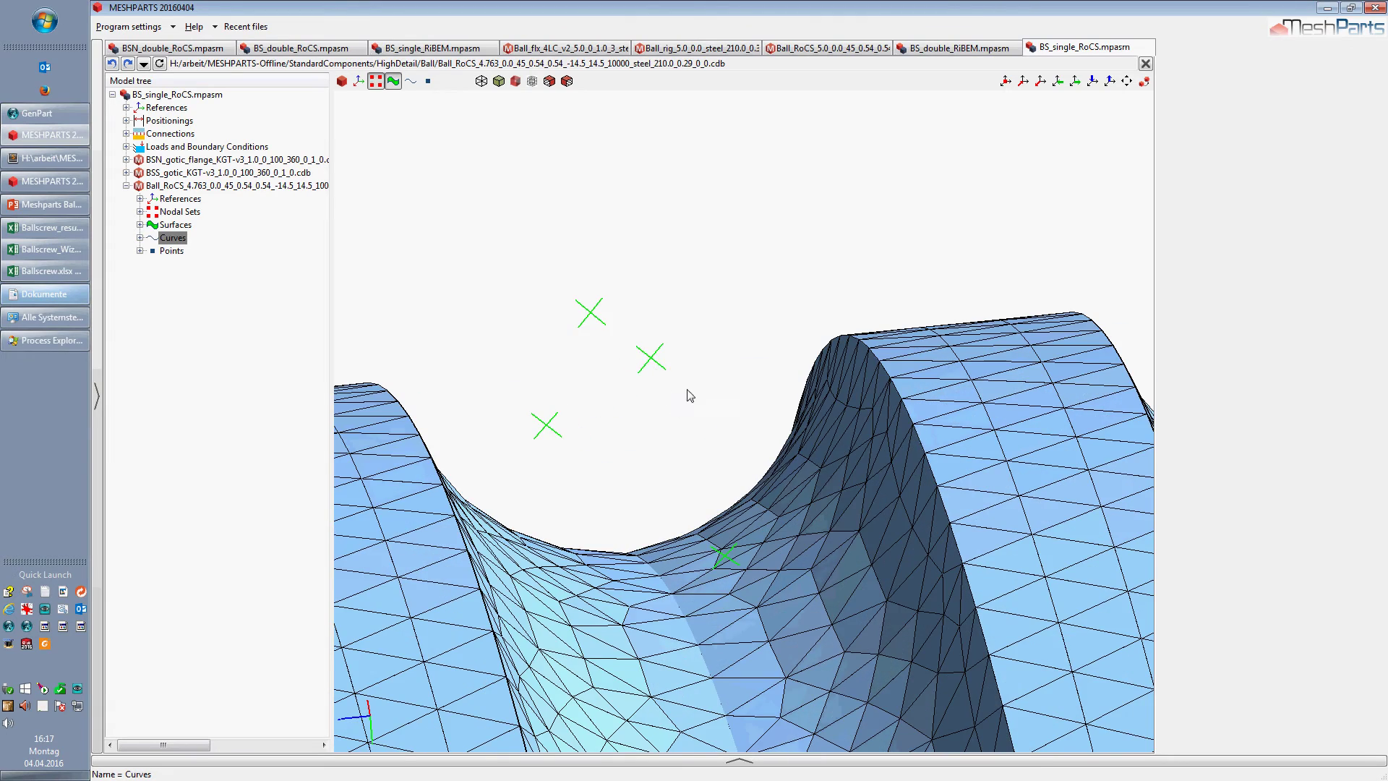
{"action": "scroll", "coordinate": [770, 413], "scroll_direction": "down", "scroll_amount": 10}
- Examine the whole KGT-v3 spindle beside its displaced nut, then return the nut to the spindle
{"action": "middle_click_drag", "start_coordinate": [770, 414], "coordinate": [788, 474]}
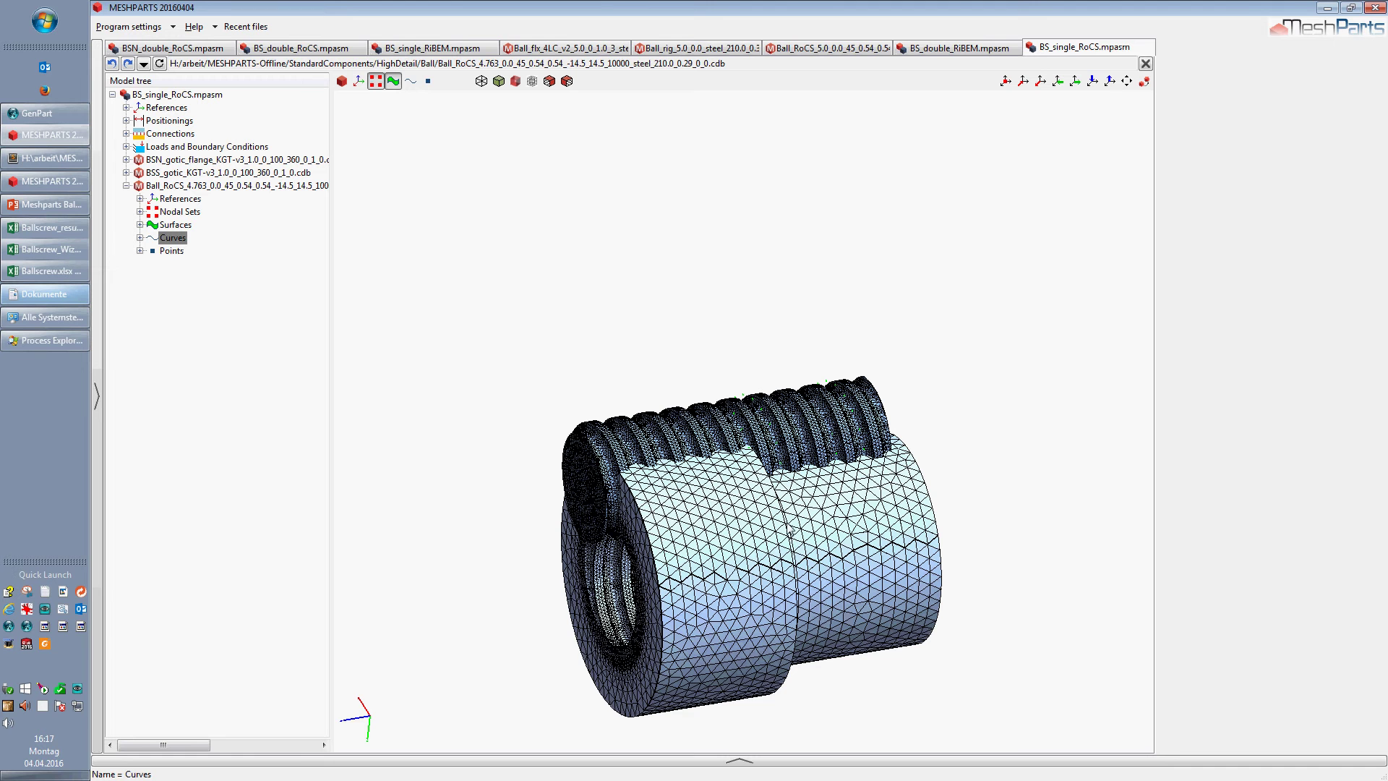
{"action": "middle_click_drag", "start_coordinate": [793, 538], "coordinate": [795, 430]}
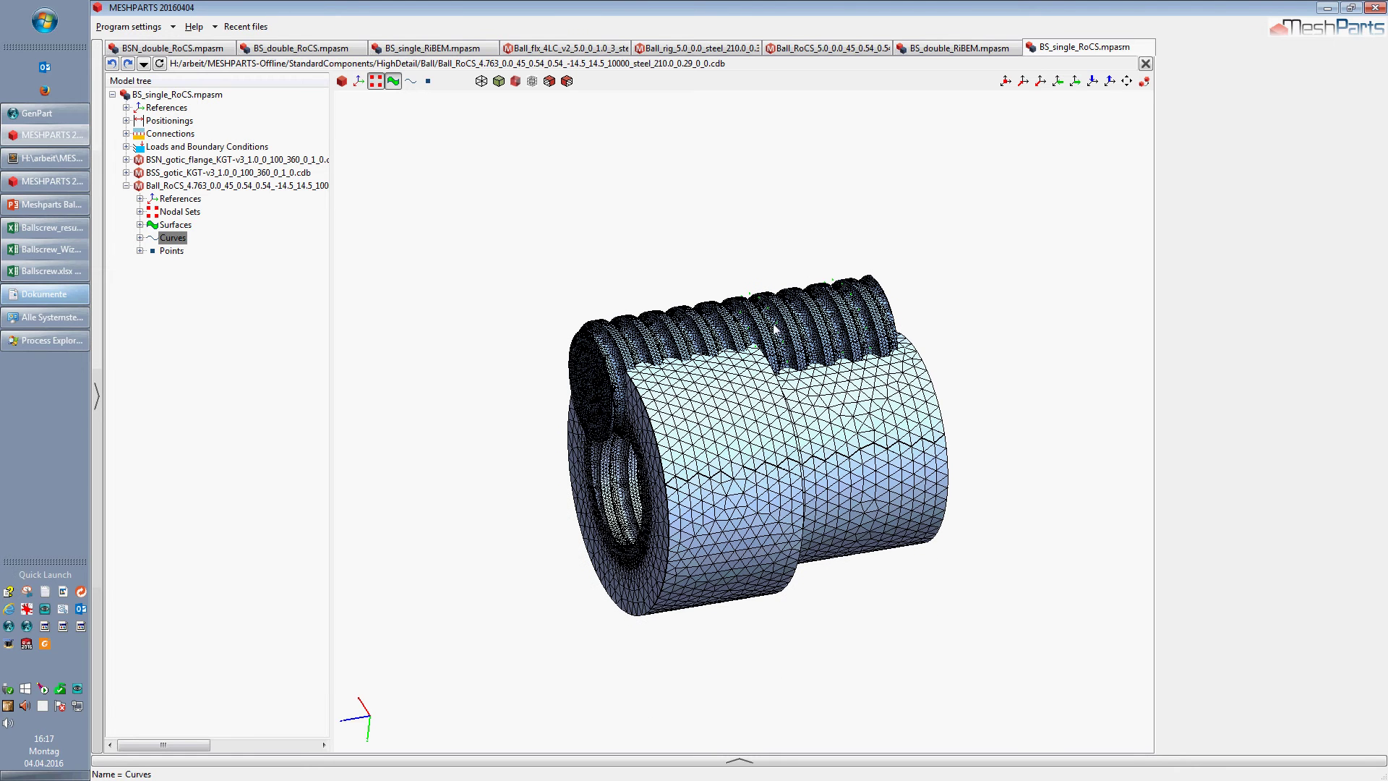
{"action": "scroll", "coordinate": [775, 325], "scroll_direction": "up", "scroll_amount": 3}
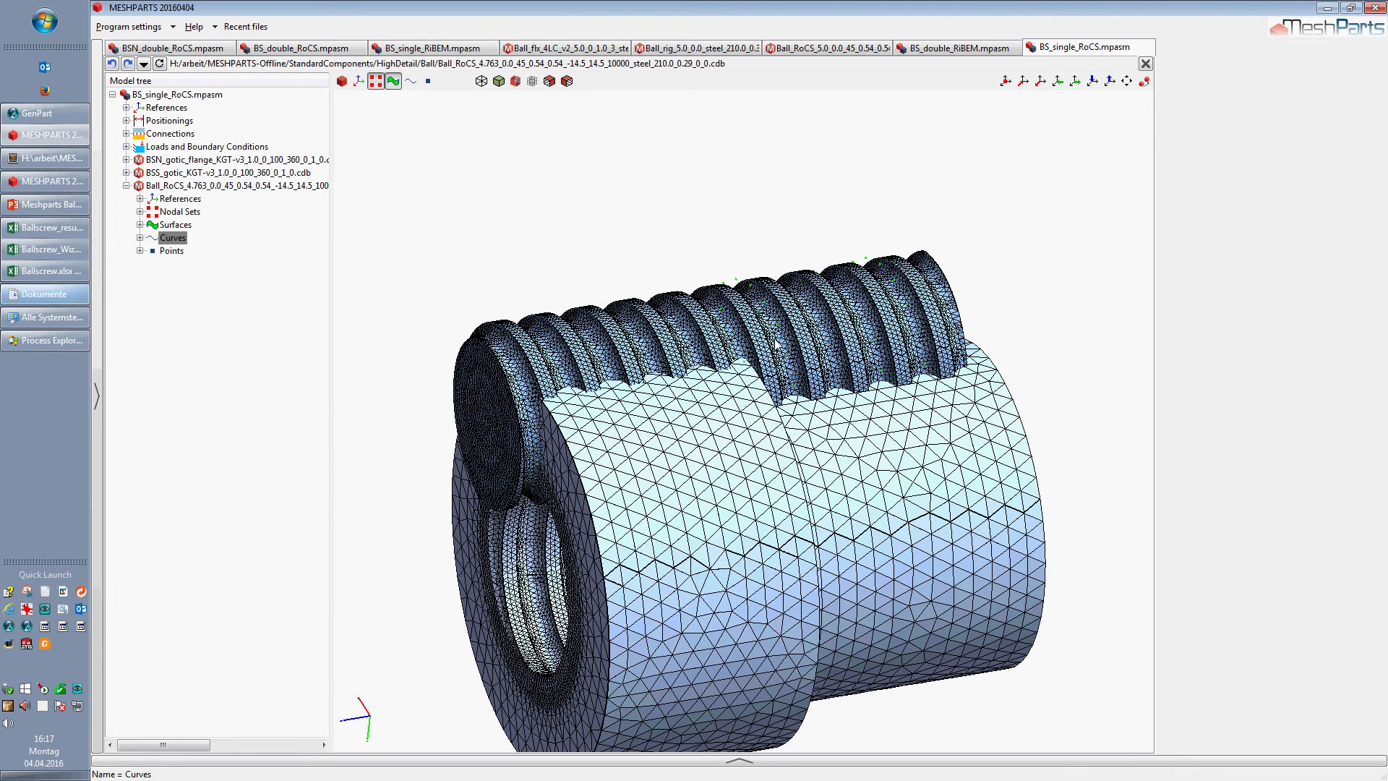
{"action": "middle_click_drag", "start_coordinate": [776, 344], "coordinate": [768, 297]}
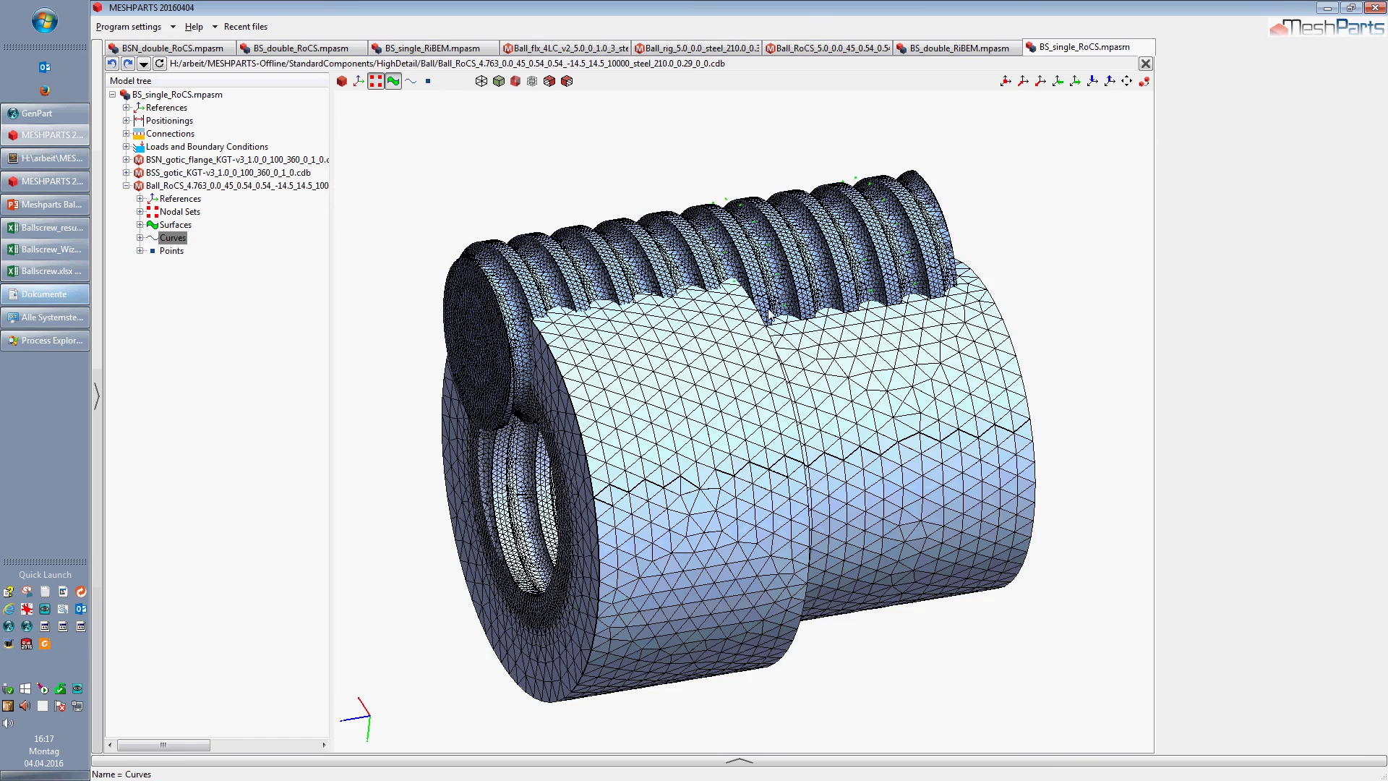
{"action": "left_click_drag", "start_coordinate": [769, 313], "coordinate": [787, 333]}
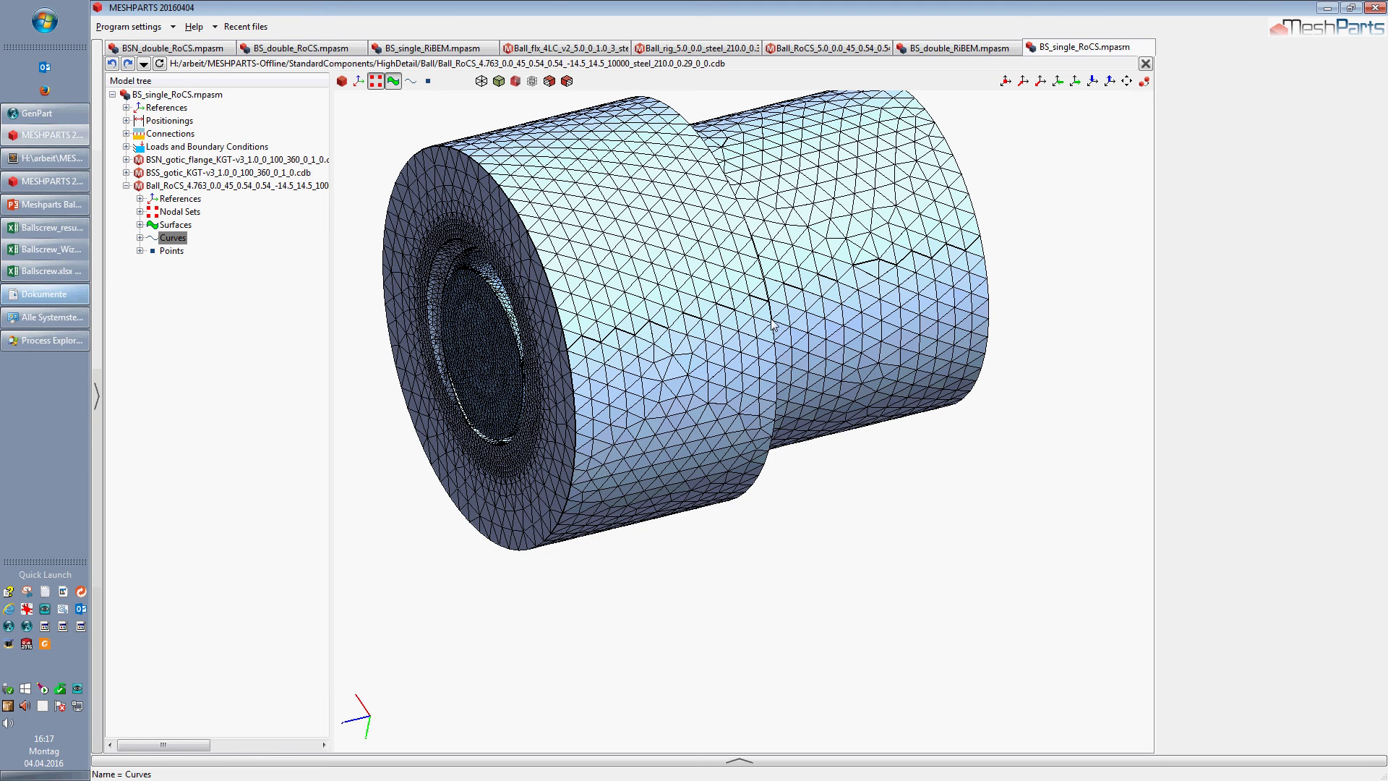
{"action": "left_click_drag", "start_coordinate": [828, 242], "coordinate": [847, 331]}
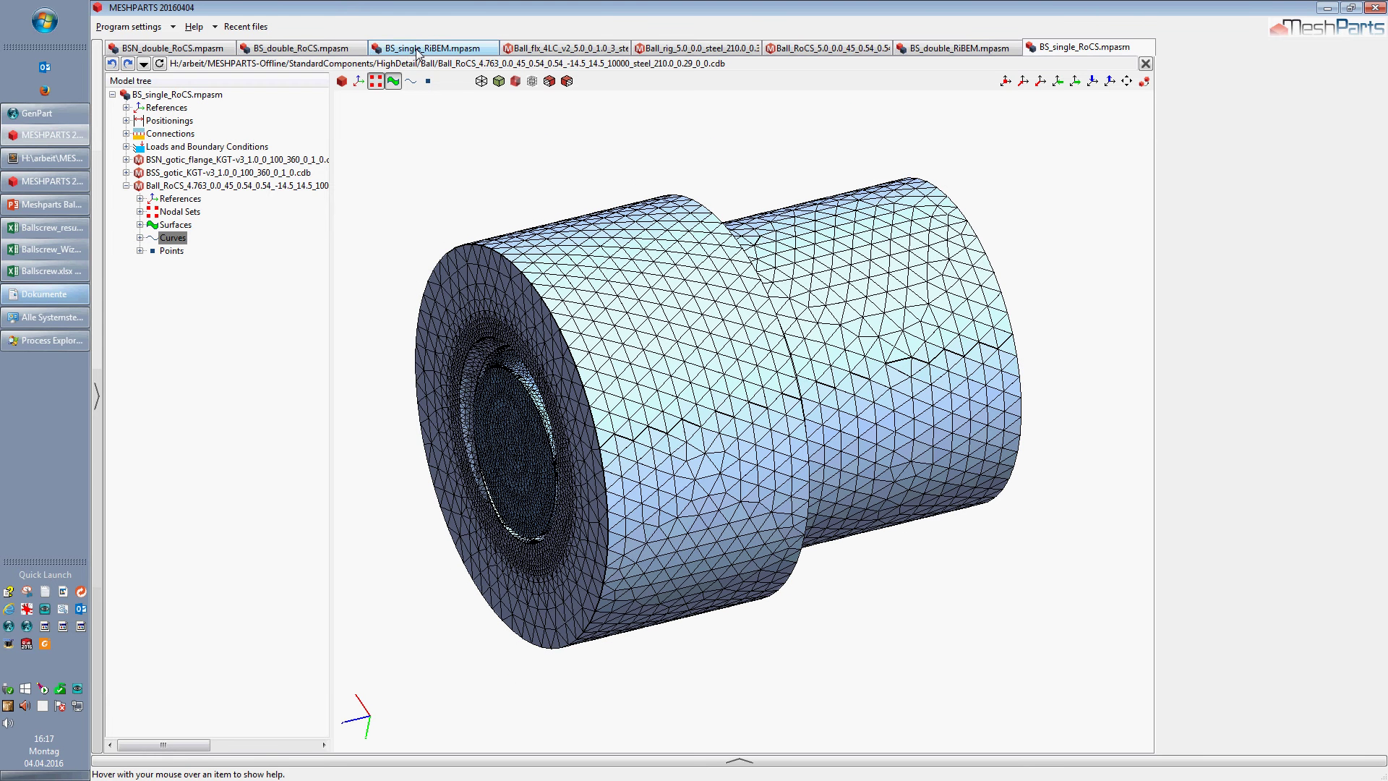
- Change the variant in the BS_single_RoCS assembly equations to KGT-v4, then save and apply them
{"action": "left_click", "coordinate": [168, 96]}
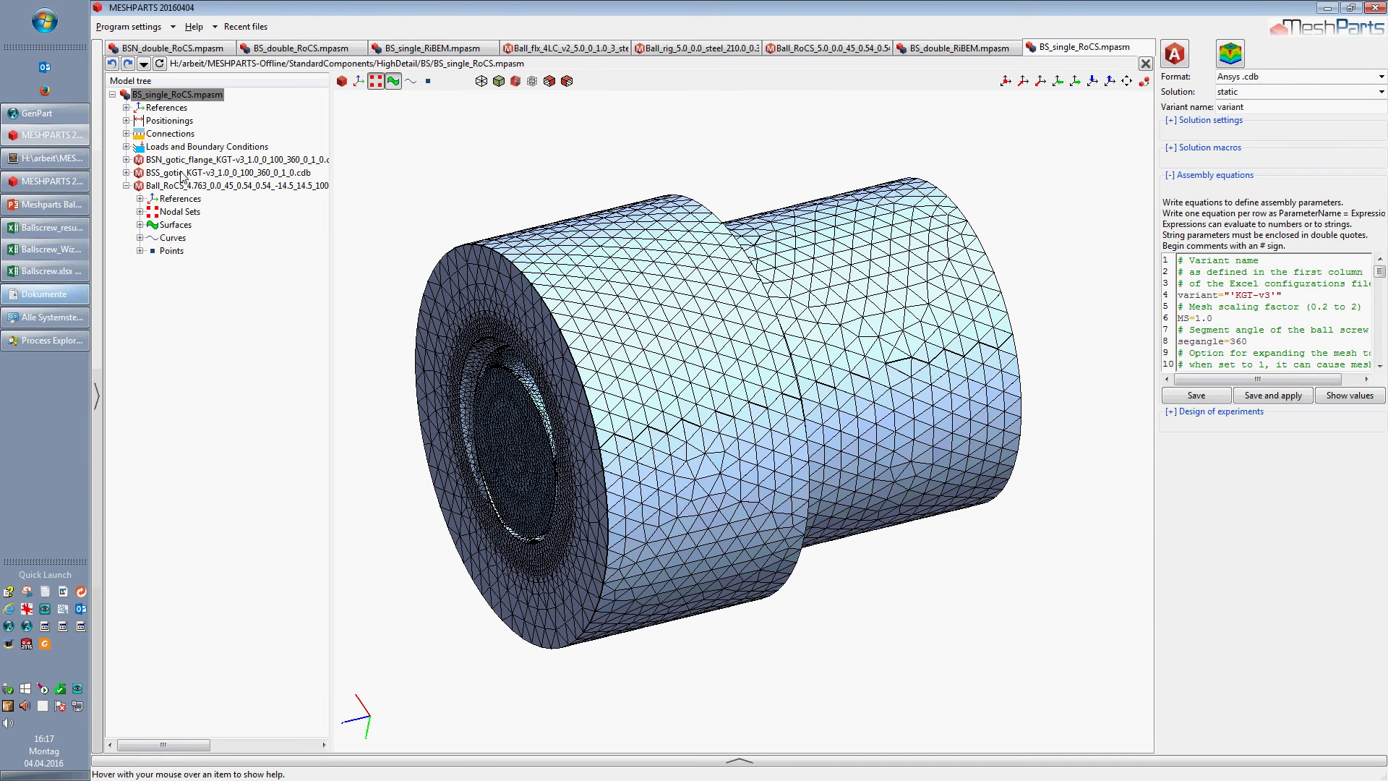
{"action": "left_click", "coordinate": [446, 114]}
{"action": "left_click_drag", "start_coordinate": [1270, 296], "coordinate": [1265, 295]}
{"action": "type", "text": "4"}
{"action": "left_click", "coordinate": [1284, 403]}
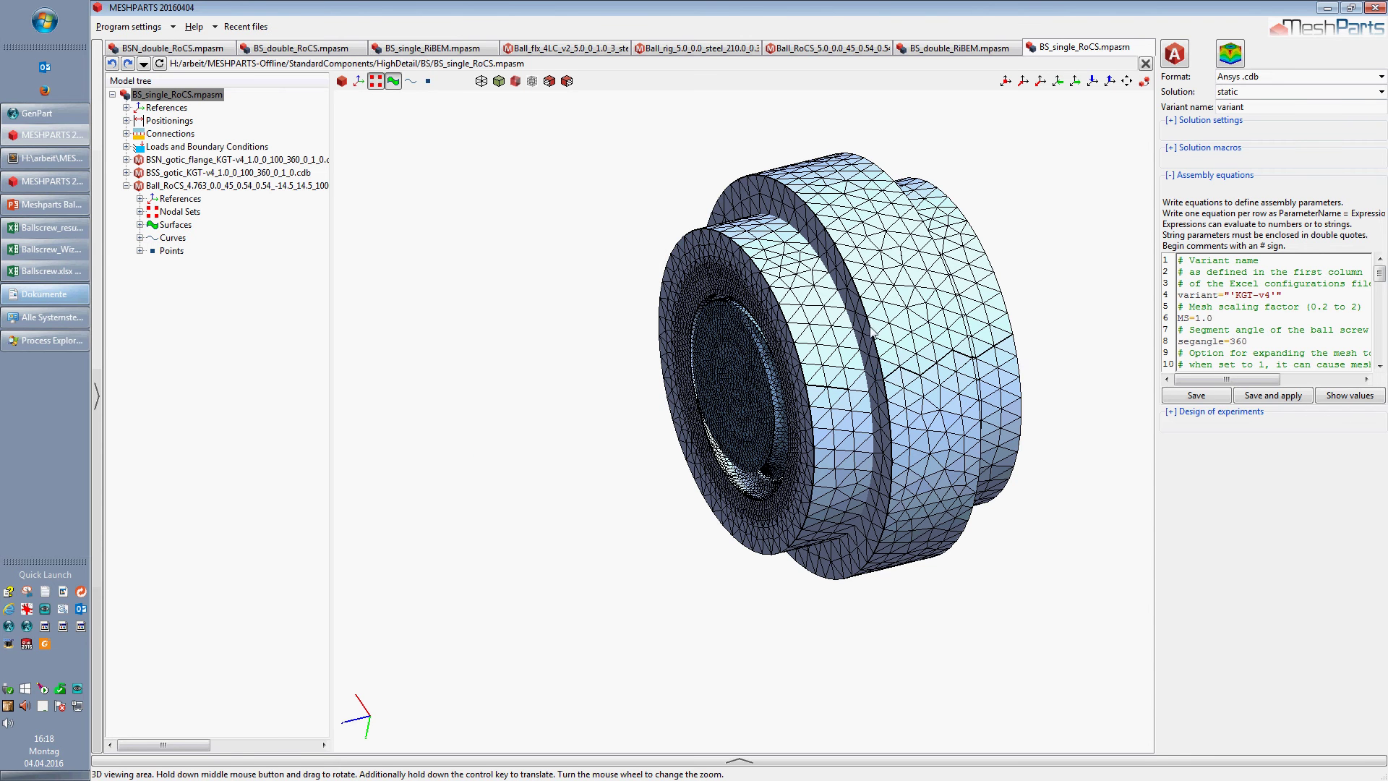
- Examine the generated KGT-v4 nut in BS_single_RoCS, check the BS_single_RiBEM assembly for comparison, and return to BS_single_RoCS
{"action": "middle_click_drag", "start_coordinate": [893, 360], "coordinate": [755, 390], "text": "ctrl"}
{"action": "scroll", "coordinate": [729, 375], "scroll_direction": "up", "scroll_amount": 2}
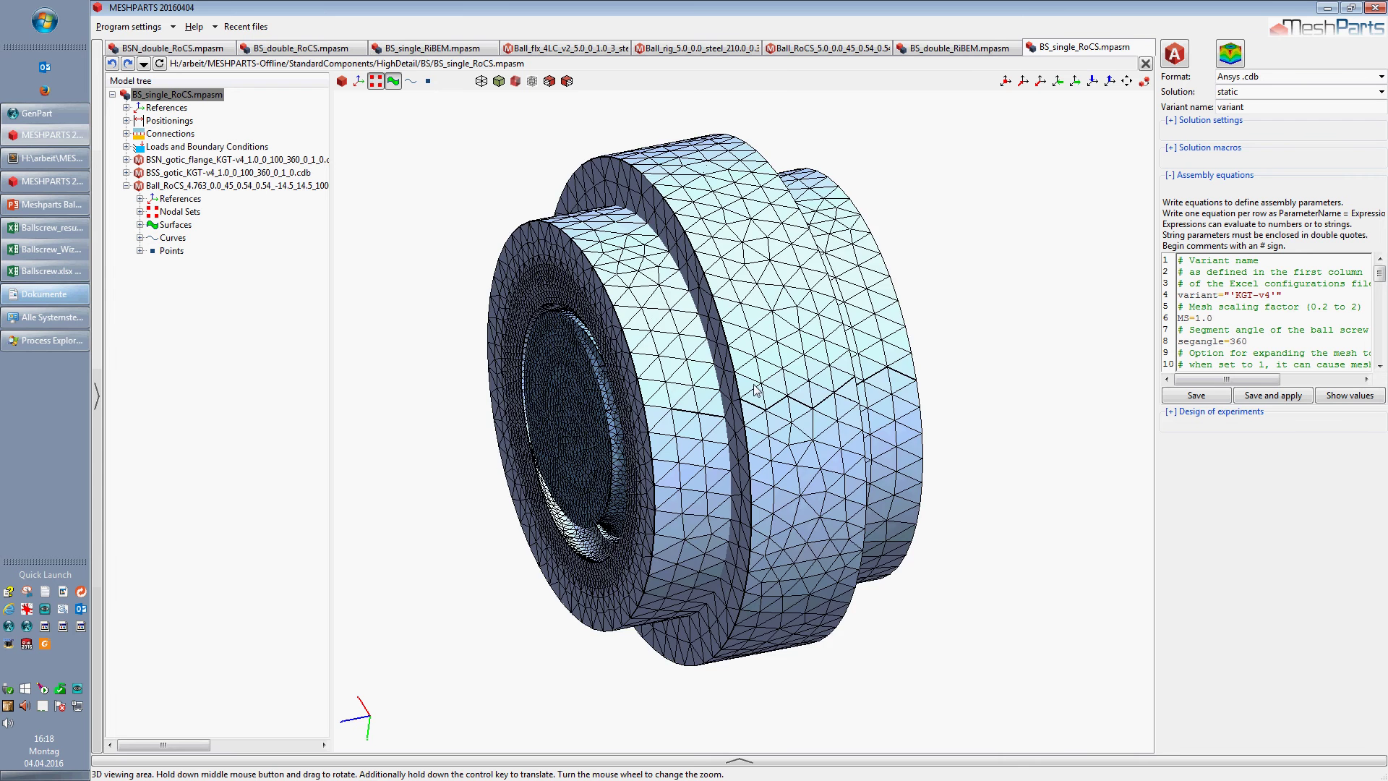
{"action": "scroll", "coordinate": [755, 390], "scroll_direction": "down", "scroll_amount": 1}
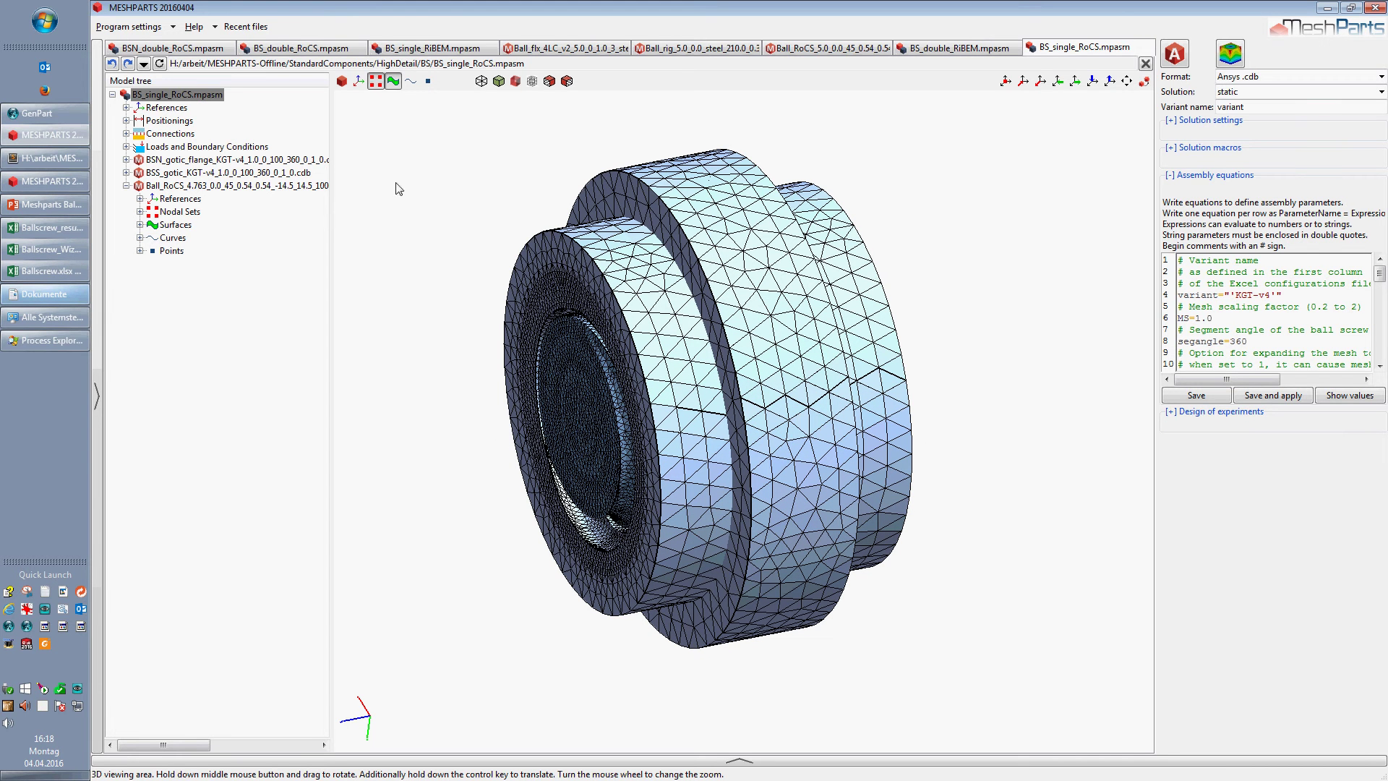
{"action": "left_click", "coordinate": [431, 49]}
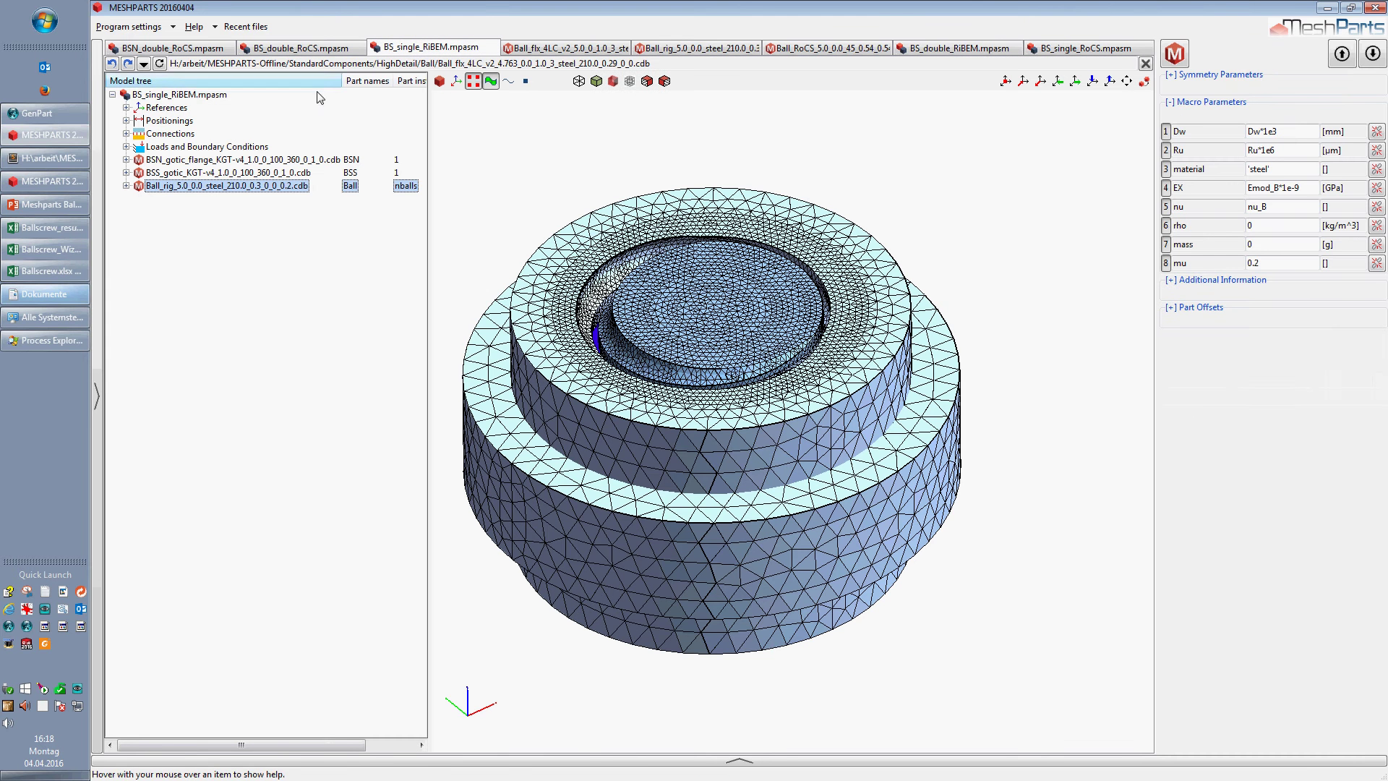
{"action": "left_click", "coordinate": [198, 97]}
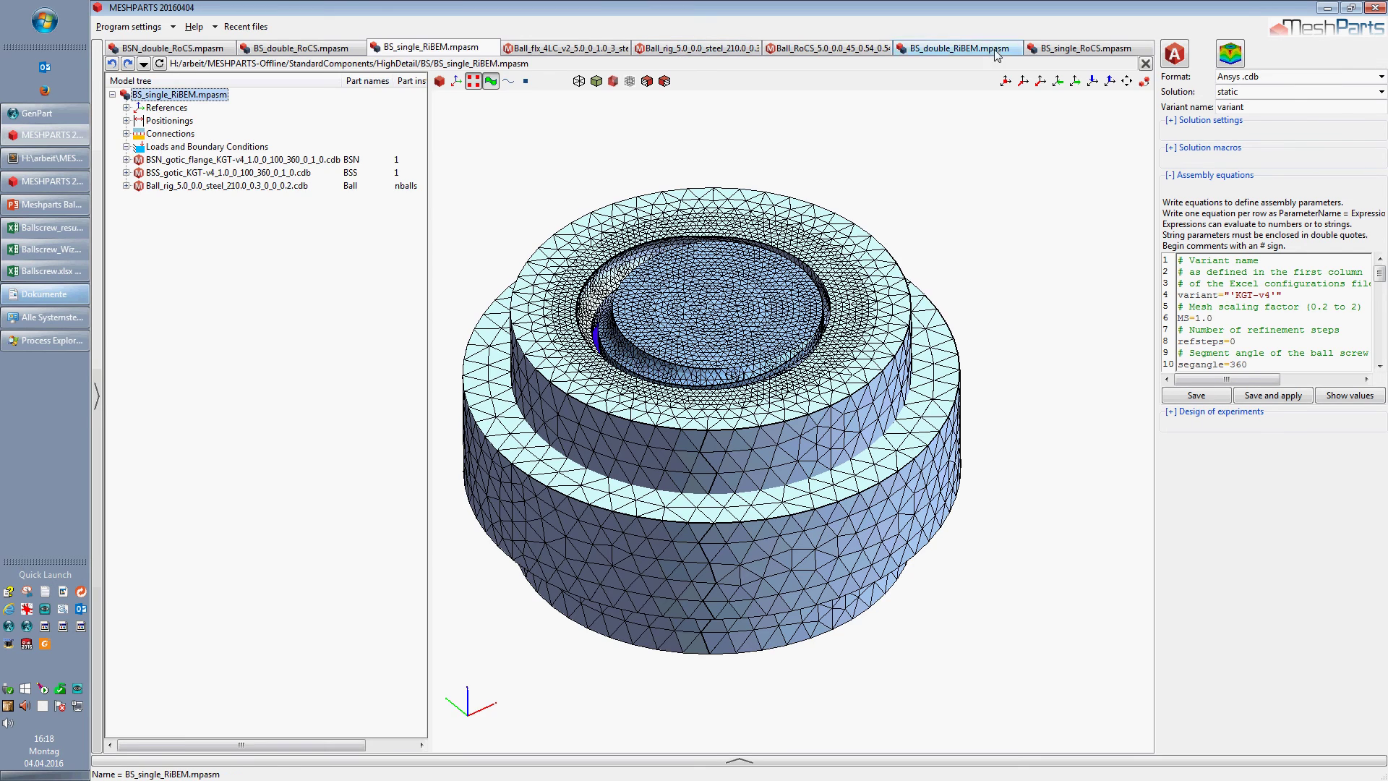
{"action": "left_click", "coordinate": [1067, 50]}
- List the loads and boundary conditions of BS_single_RoCS and examine the BSN_FLANGE constraint on the nut flange from both sides
{"action": "left_click", "coordinate": [126, 146]}
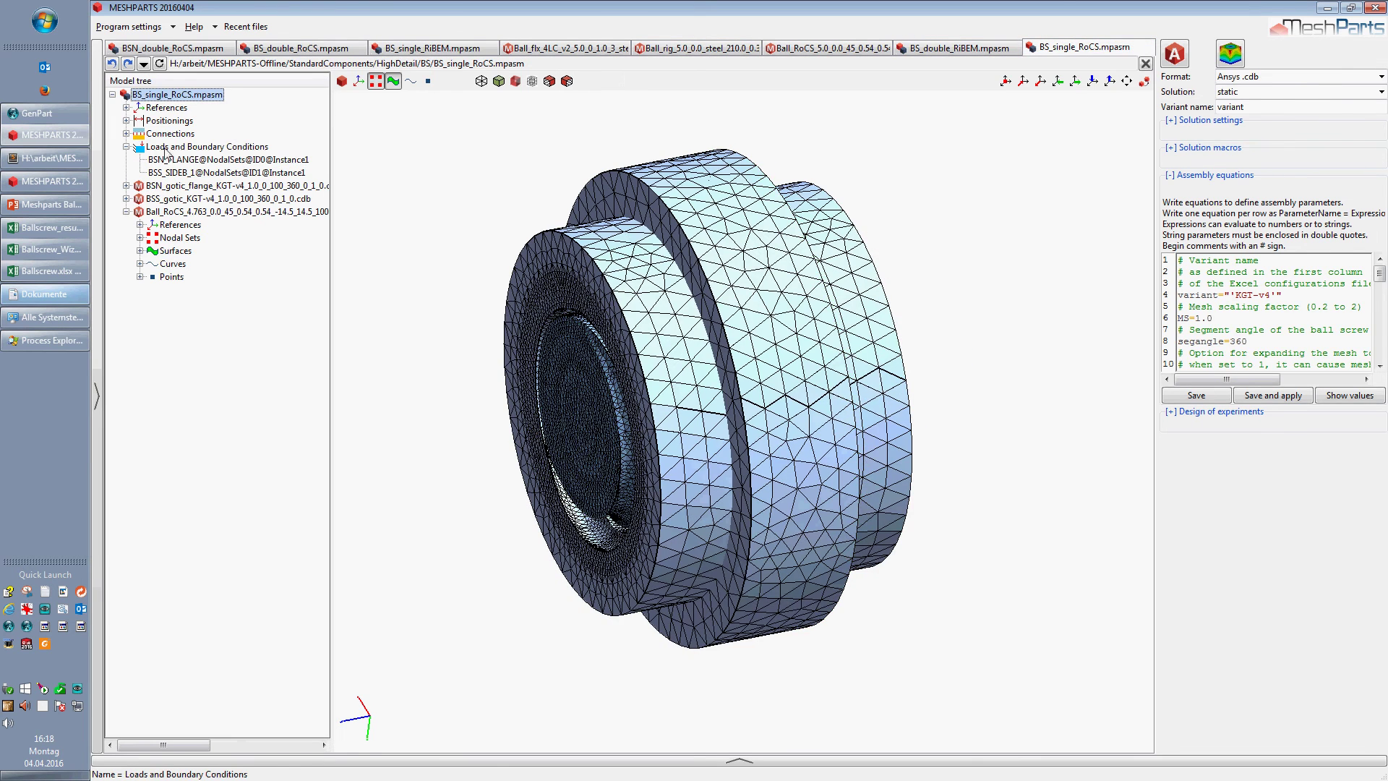
{"action": "left_click", "coordinate": [167, 149]}
{"action": "middle_click_drag", "start_coordinate": [749, 455], "coordinate": [687, 453]}
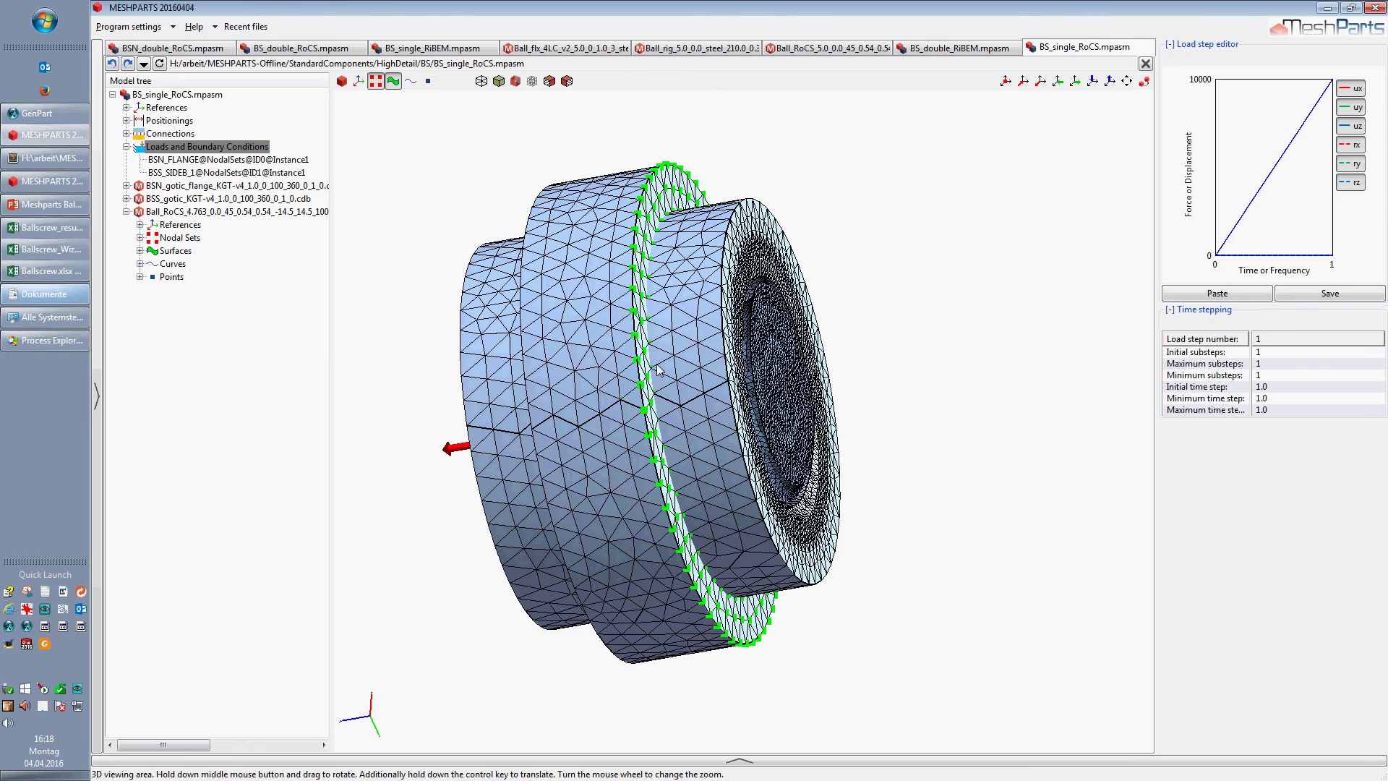
{"action": "left_click", "coordinate": [228, 160]}
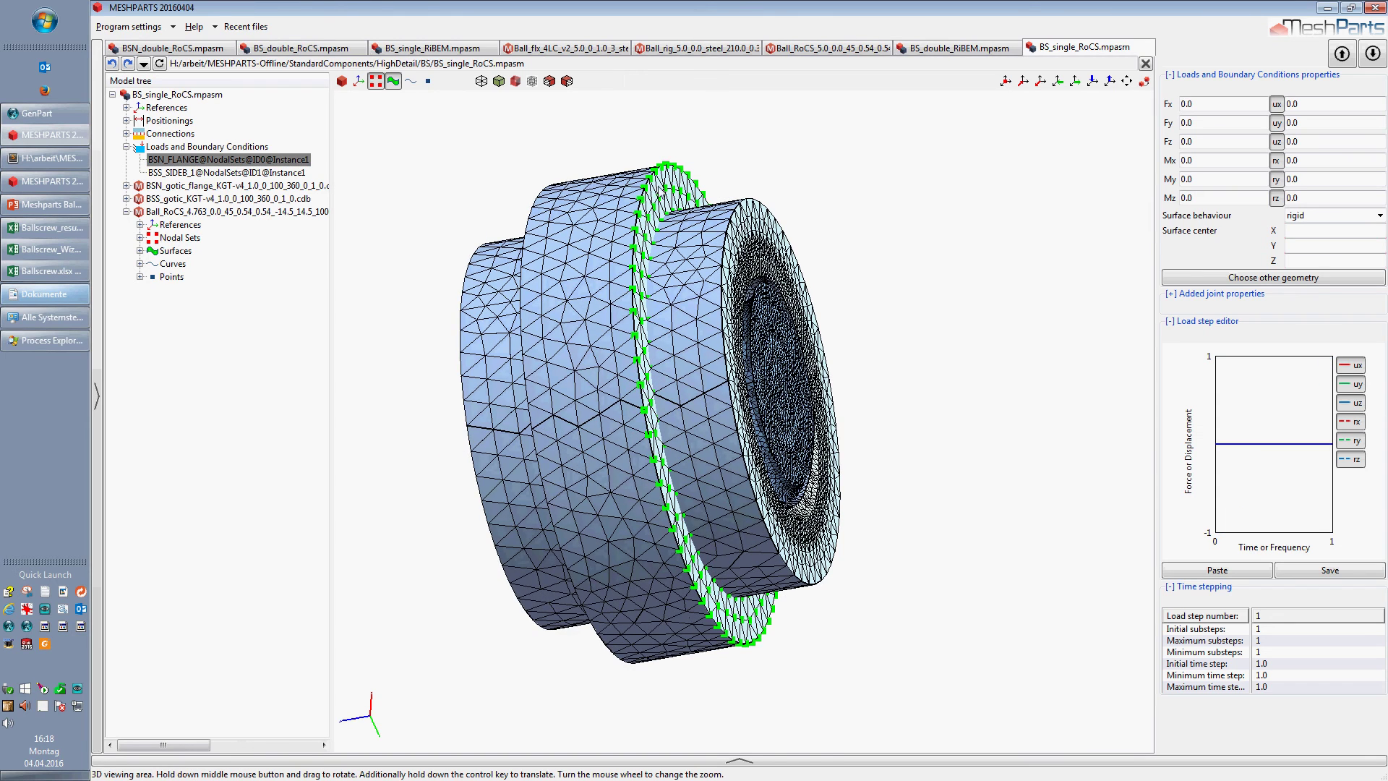
{"action": "scroll", "coordinate": [671, 216], "scroll_direction": "up", "scroll_amount": 3}
{"action": "scroll", "coordinate": [670, 216], "scroll_direction": "down", "scroll_amount": 3}
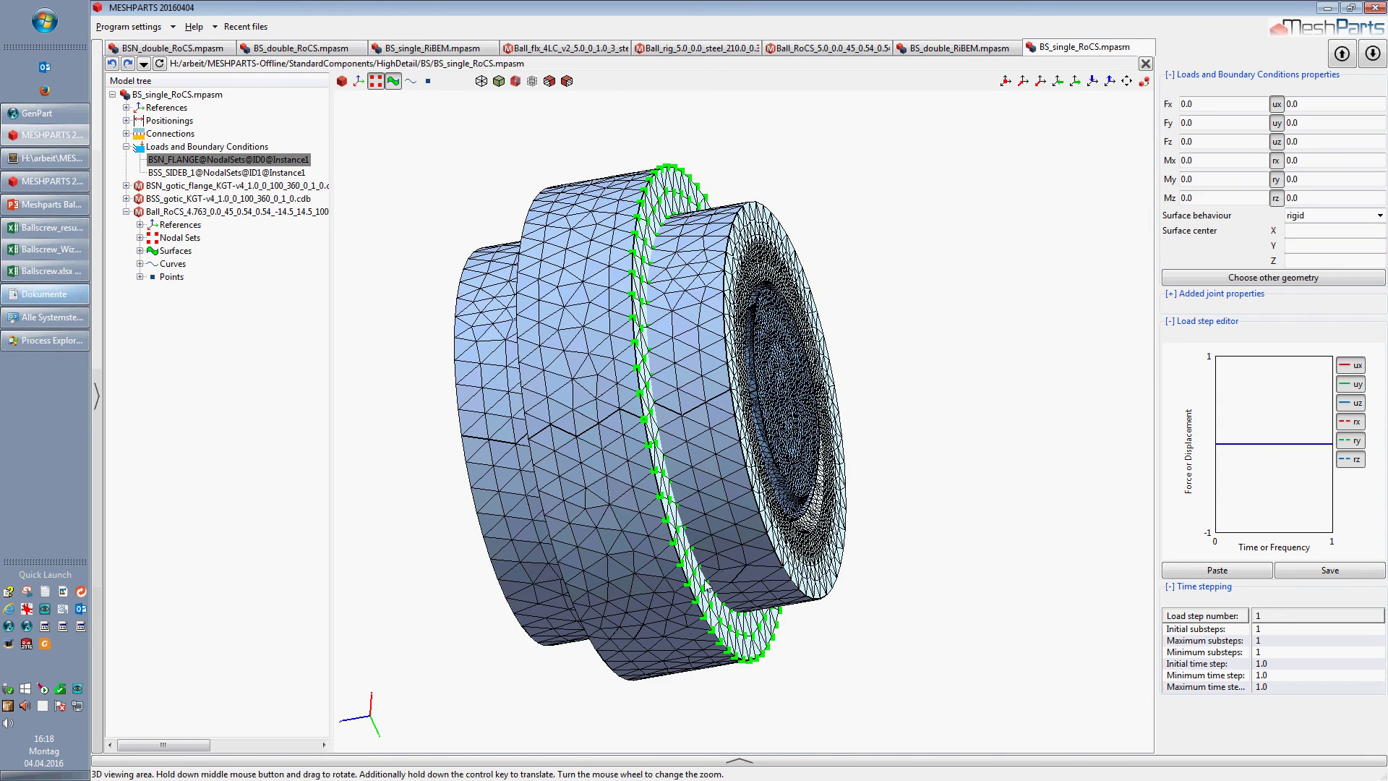
{"action": "middle_click_drag", "start_coordinate": [733, 440], "coordinate": [797, 417]}
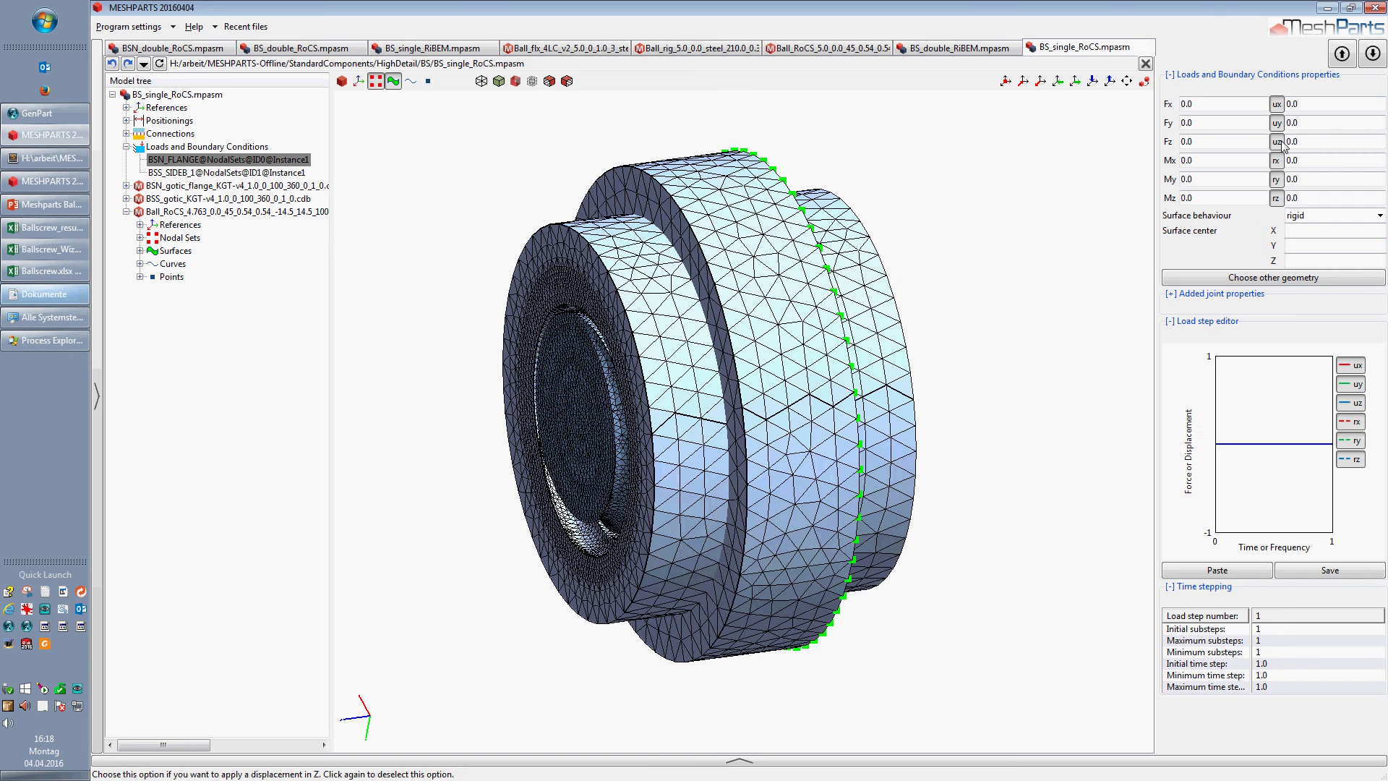
- Examine the BSS_SIDEB_1 load on the spindle end face, including its Fz force and direction arrows
{"action": "left_click", "coordinate": [181, 172]}
{"action": "mouse_move", "coordinate": [614, 443]}
{"action": "middle_mouse_down"}
{"action": "mouse_move", "coordinate": [596, 433]}
{"action": "mouse_move", "coordinate": [631, 409]}
{"action": "mouse_move", "coordinate": [634, 452]}
{"action": "middle_mouse_up"}
{"action": "scroll", "coordinate": [627, 431], "scroll_direction": "up", "scroll_amount": 3}
{"action": "scroll", "coordinate": [626, 424], "scroll_direction": "down", "scroll_amount": 5}
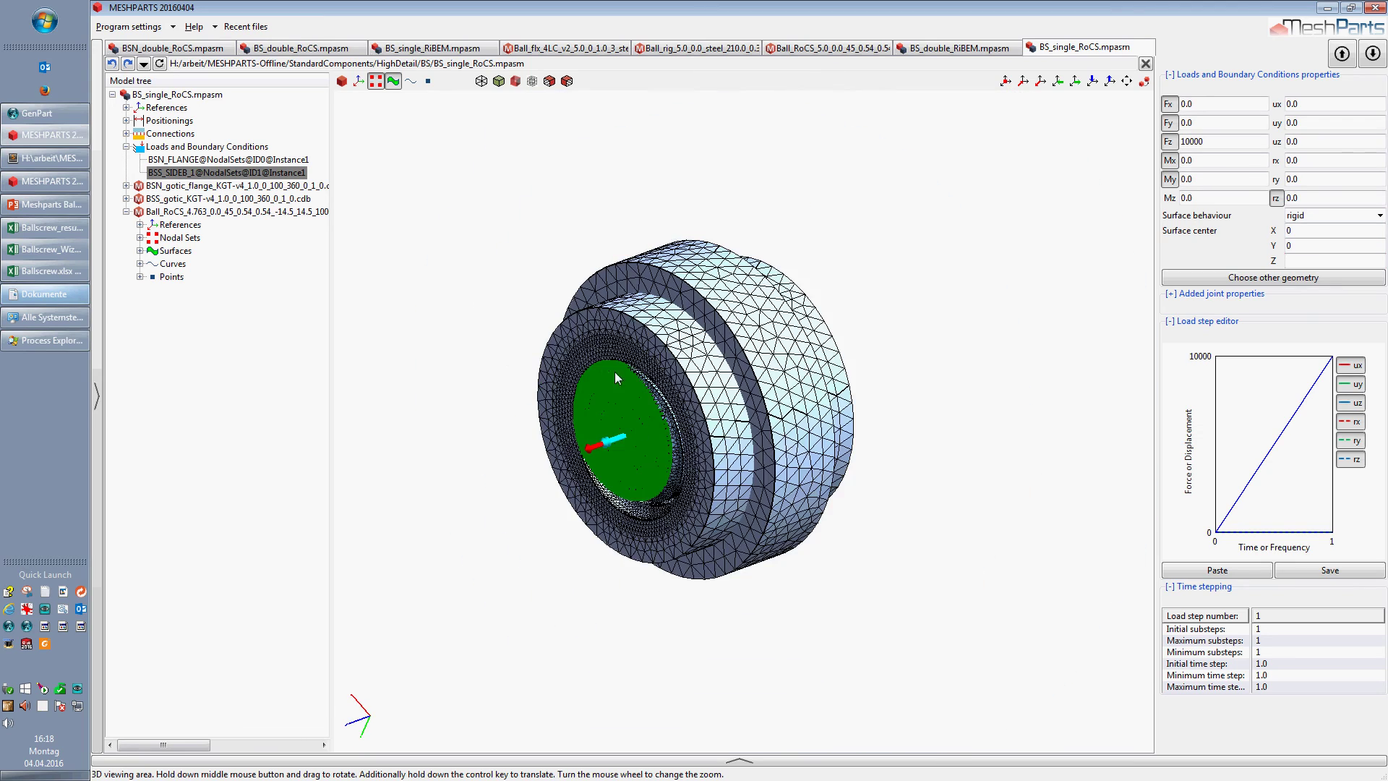
{"action": "scroll", "coordinate": [648, 434], "scroll_direction": "up", "scroll_amount": 2}
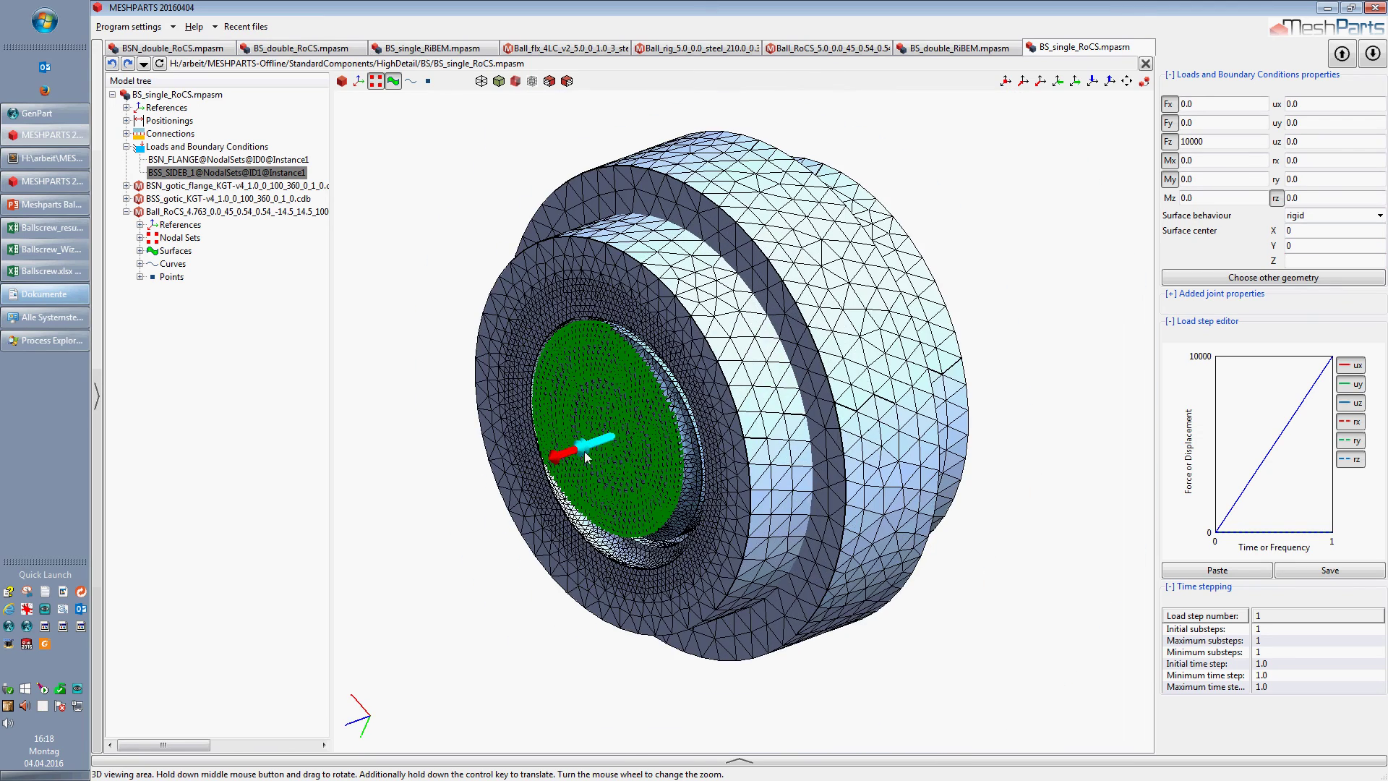
{"action": "scroll", "coordinate": [570, 463], "scroll_direction": "up", "scroll_amount": 3}
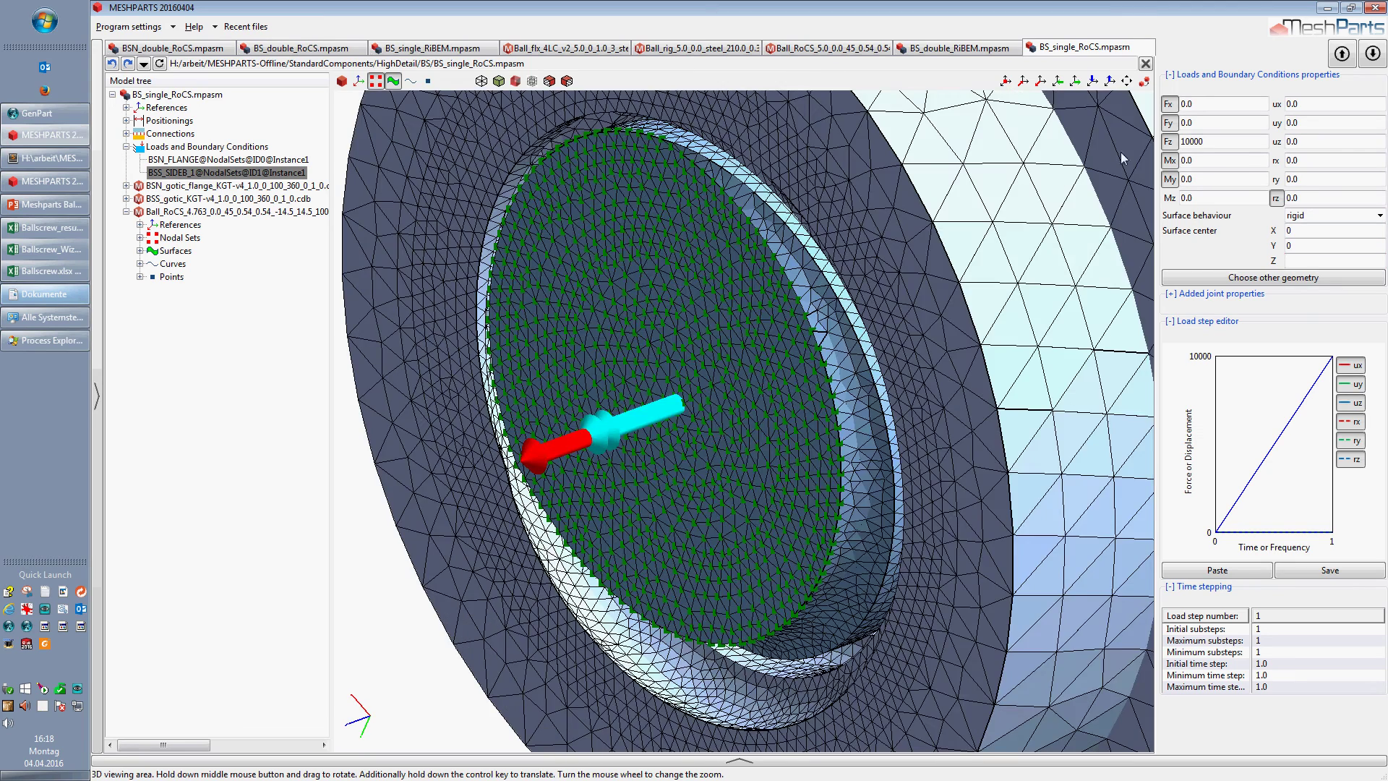
{"action": "left_click_drag", "start_coordinate": [1211, 142], "coordinate": [1173, 143]}
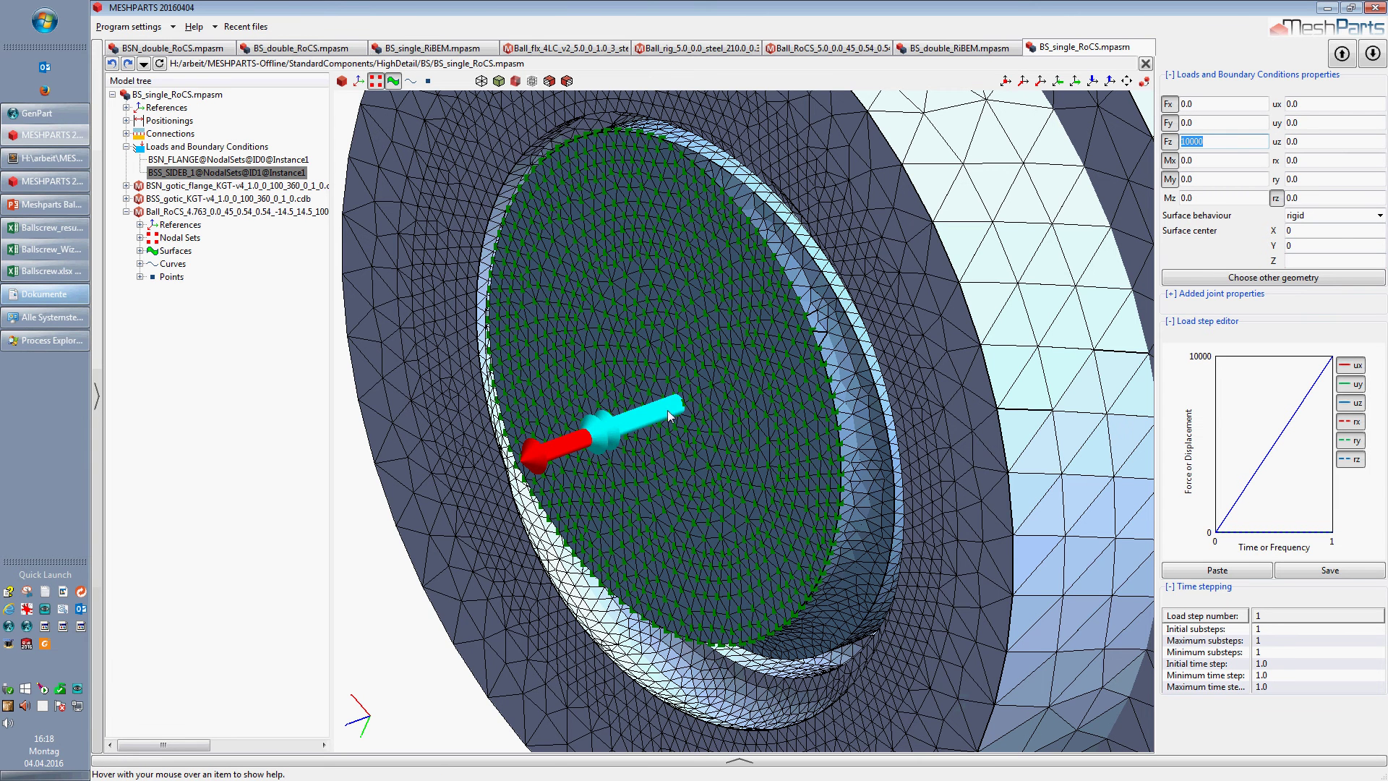
{"action": "scroll", "coordinate": [686, 405], "scroll_direction": "down", "scroll_amount": 5}
{"action": "scroll", "coordinate": [778, 369], "scroll_direction": "up", "scroll_amount": 1}
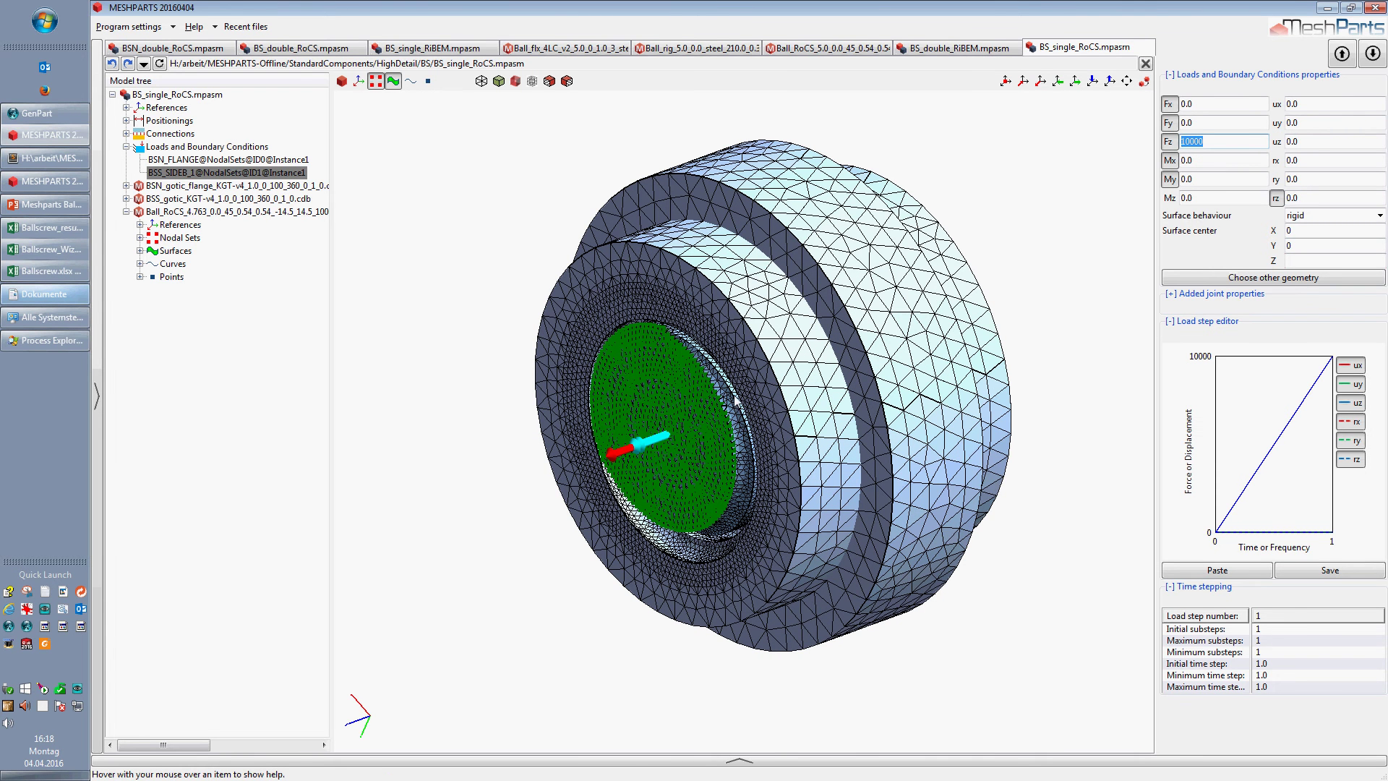
{"action": "scroll", "coordinate": [734, 399], "scroll_direction": "down", "scroll_amount": 2}
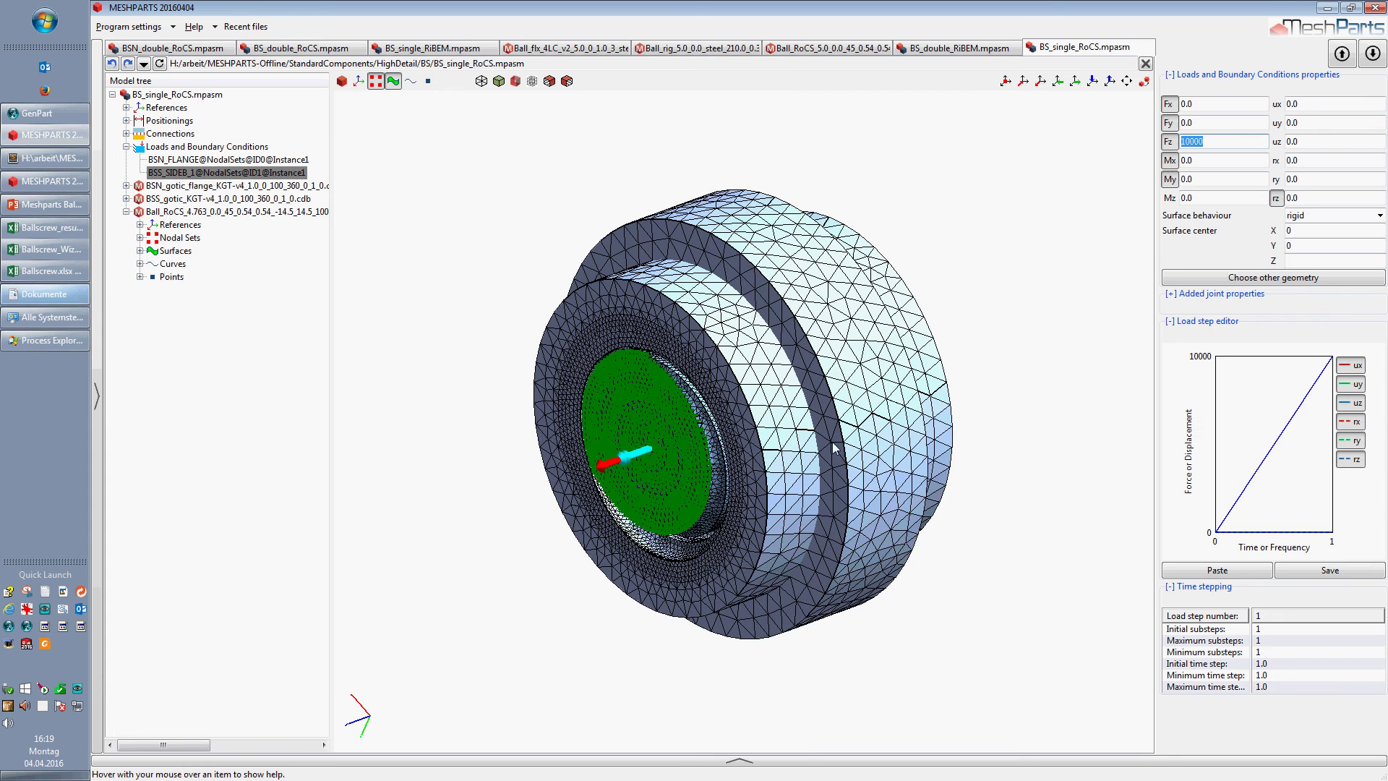
{"action": "scroll", "coordinate": [821, 489], "scroll_direction": "up", "scroll_amount": 1}
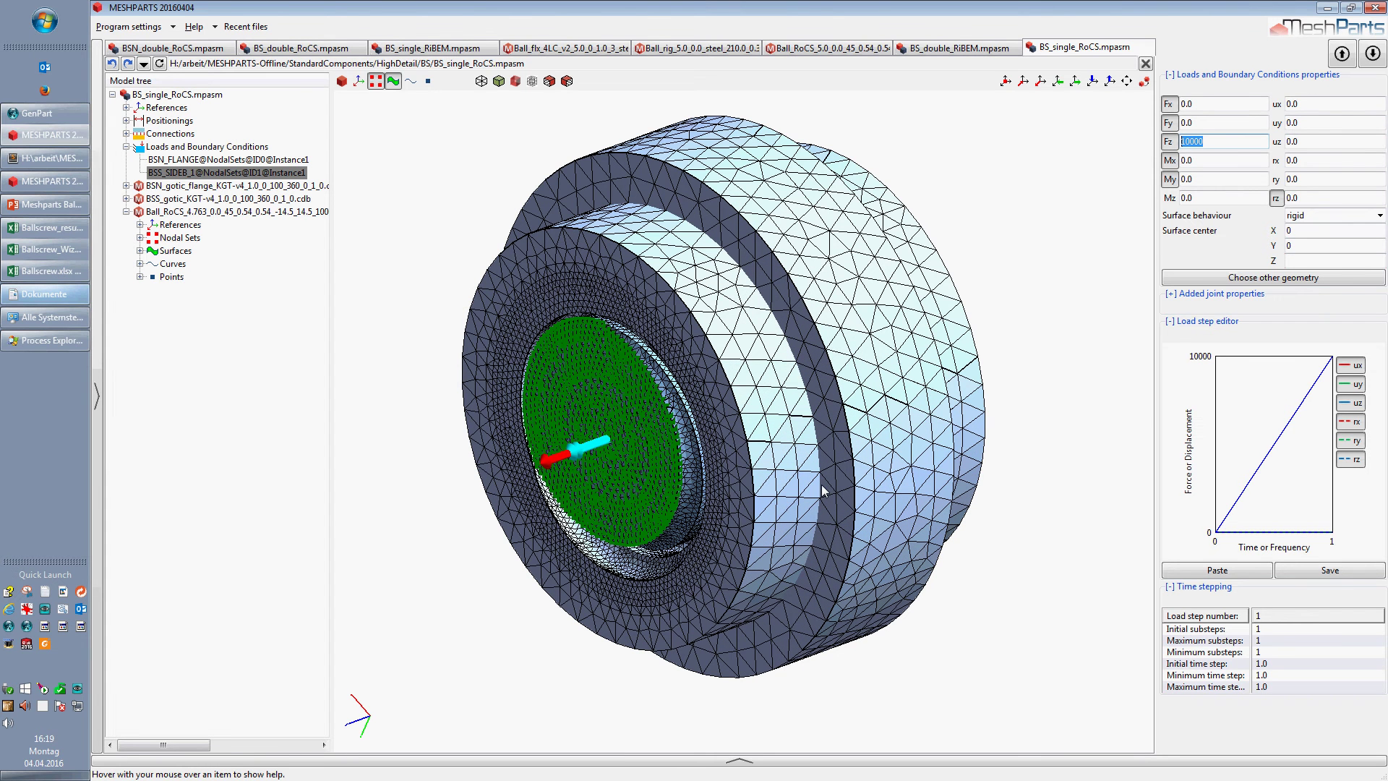
- Return to the BS_single_RoCS assembly settings and review the export formats, keeping Ansys .cdb
{"action": "left_click", "coordinate": [185, 96]}
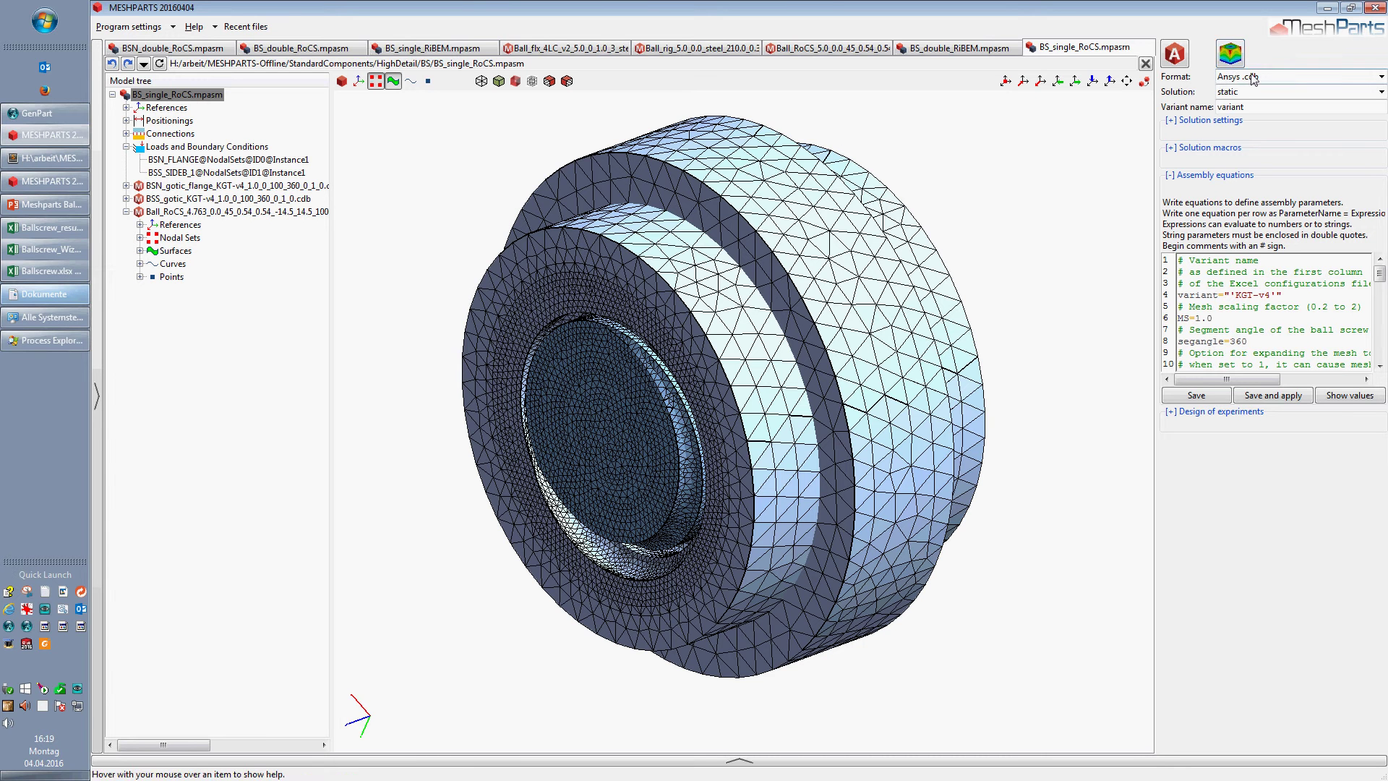
{"action": "left_click", "coordinate": [150, 97]}
{"action": "left_click", "coordinate": [1240, 79]}
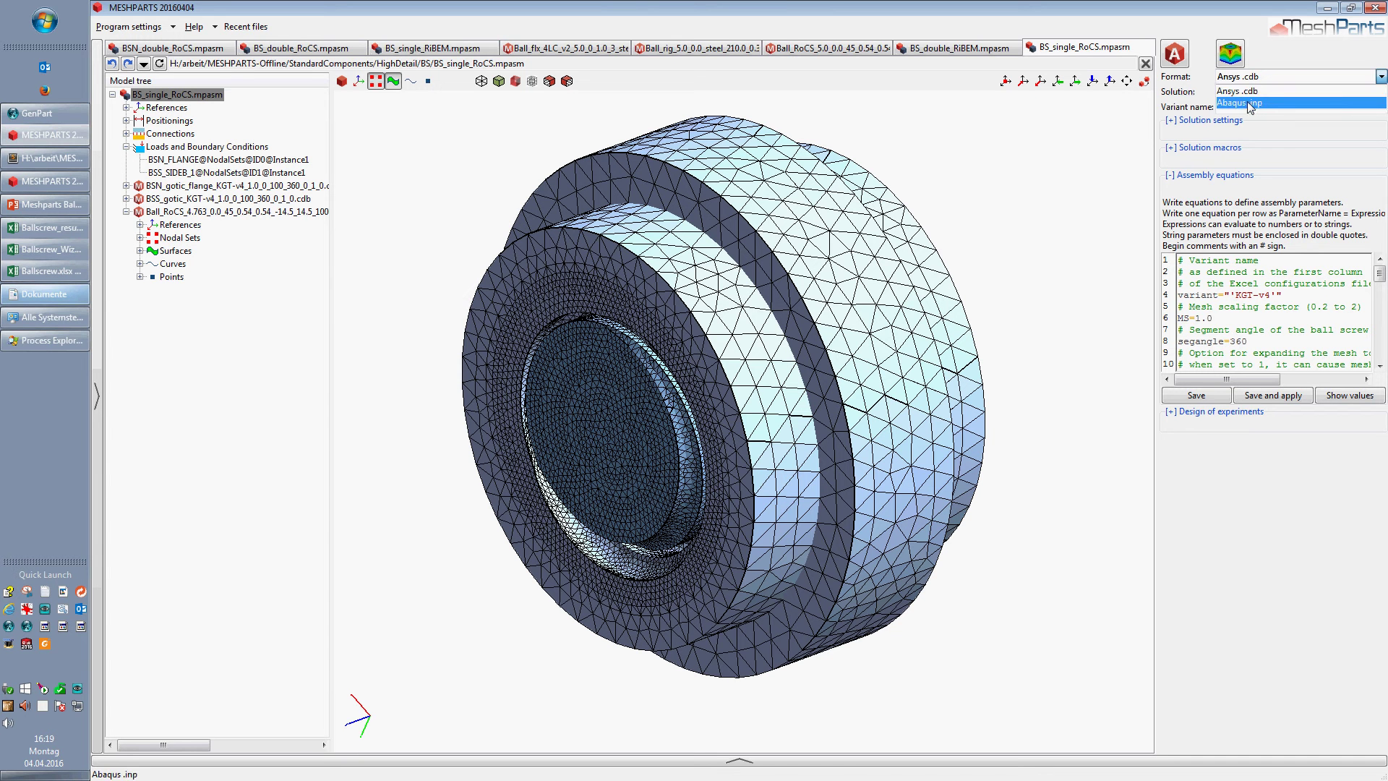
{"action": "left_click", "coordinate": [1250, 92]}
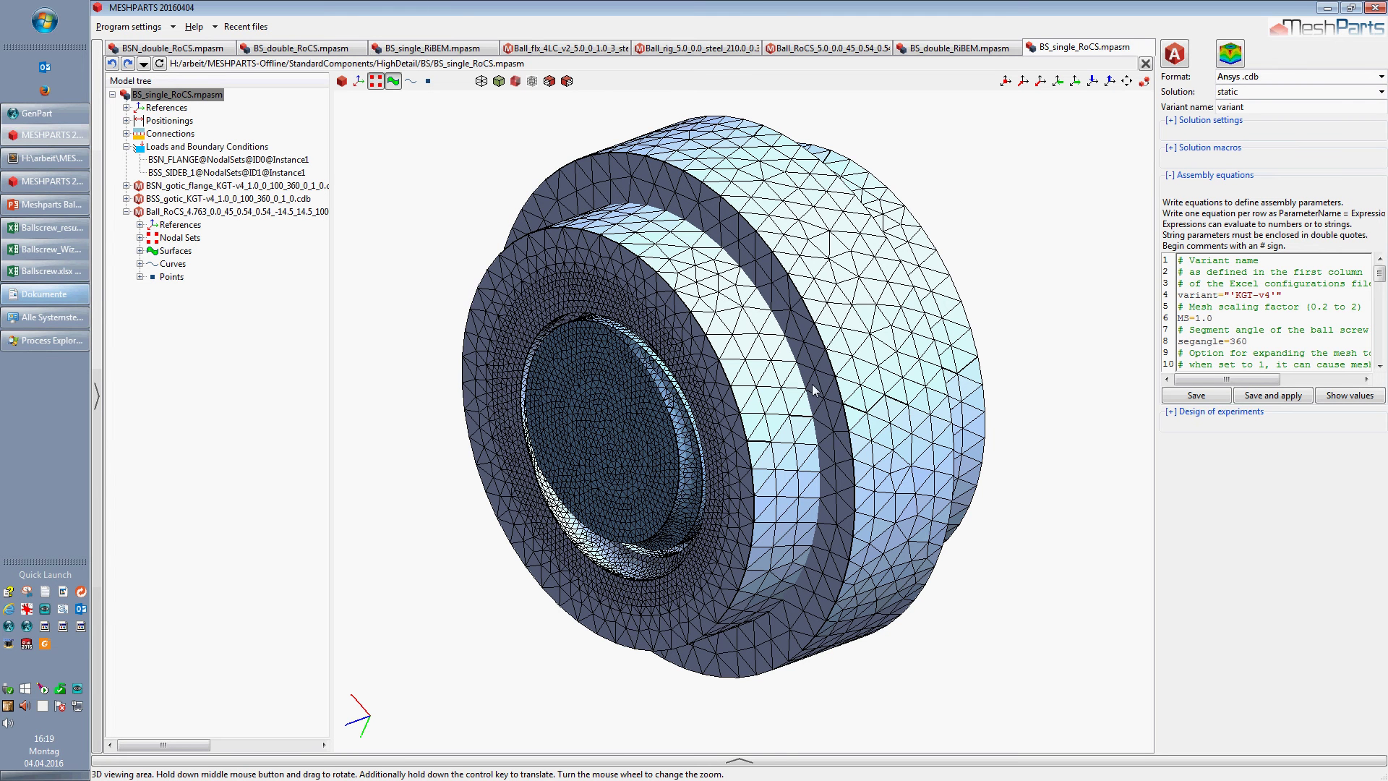
{"action": "scroll", "coordinate": [798, 348], "scroll_direction": "down", "scroll_amount": 3}
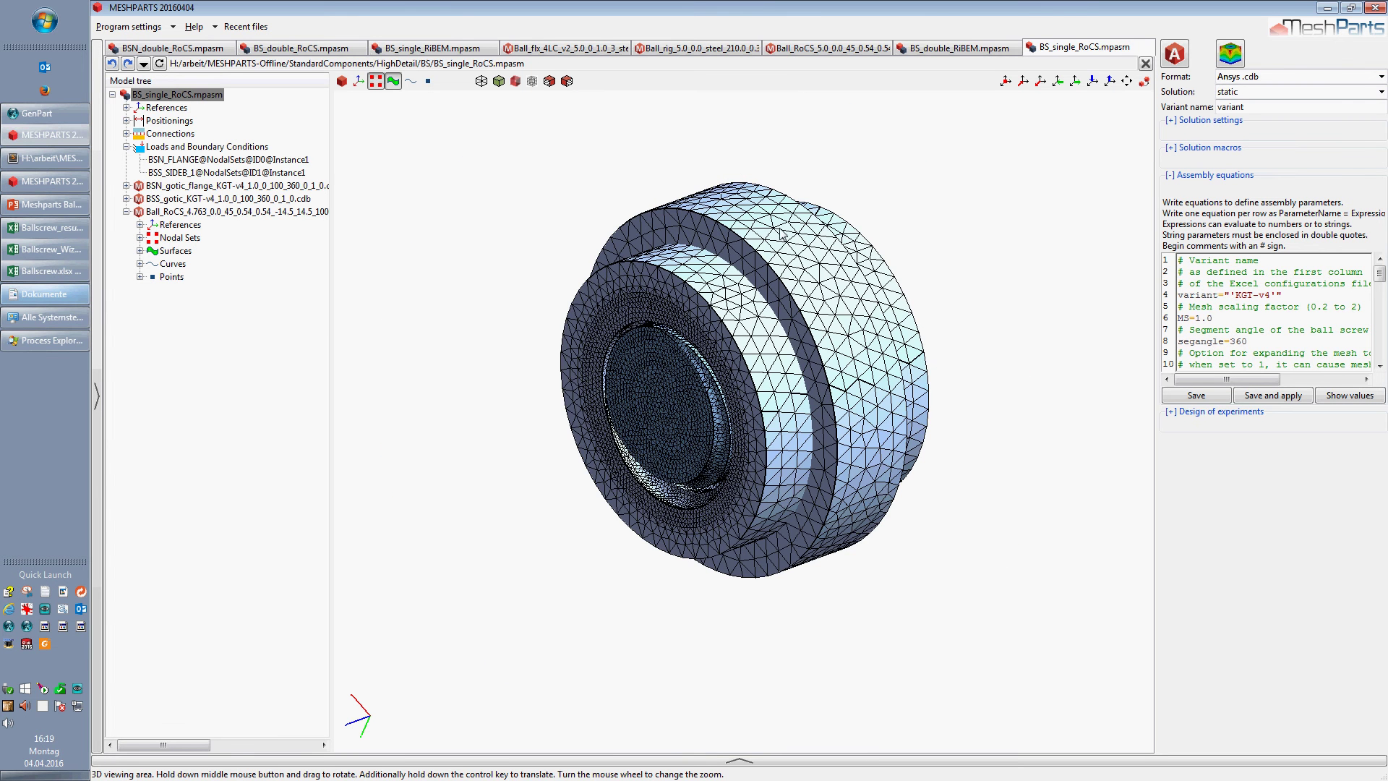
{"action": "scroll", "coordinate": [782, 237], "scroll_direction": "up", "scroll_amount": 2}
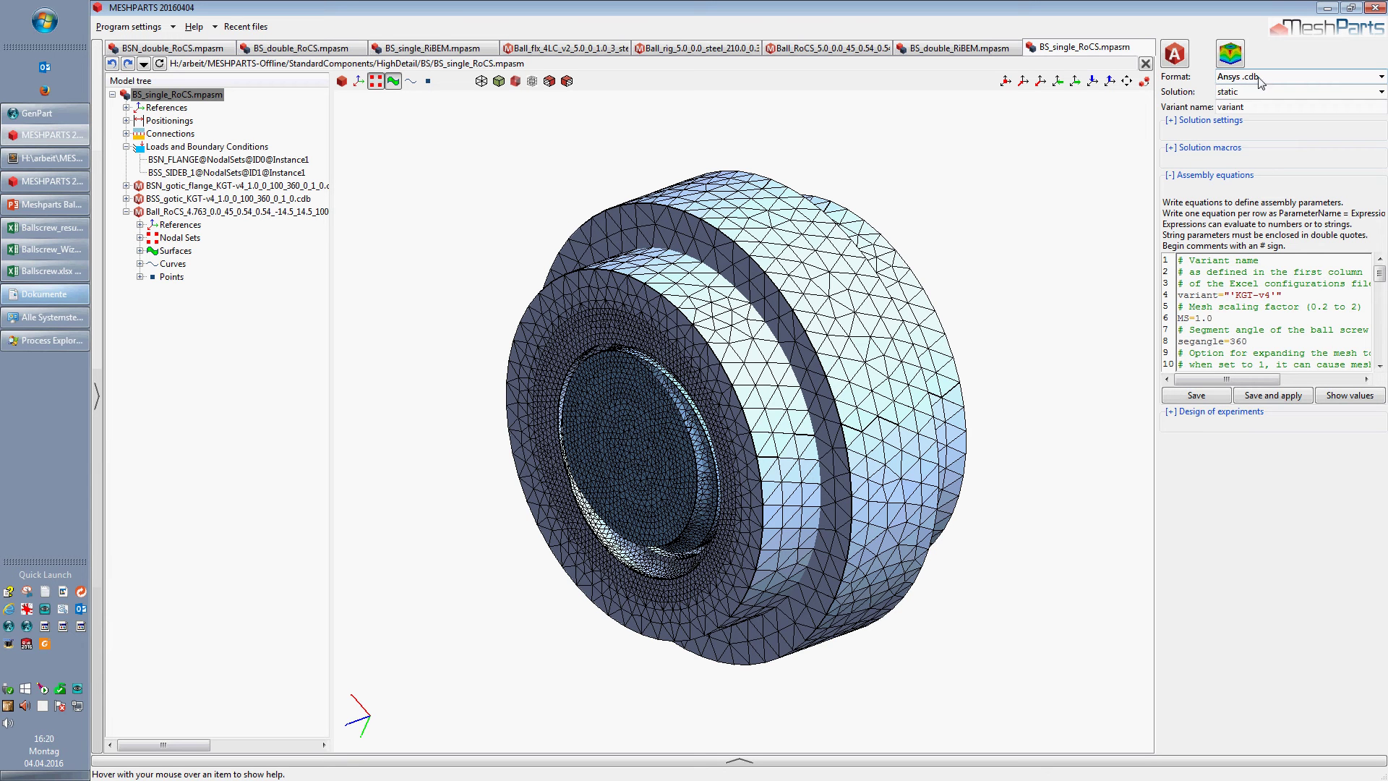
- Review the available solution types, keeping static, and collapse the assembly equations section
{"action": "left_click", "coordinate": [1248, 93]}
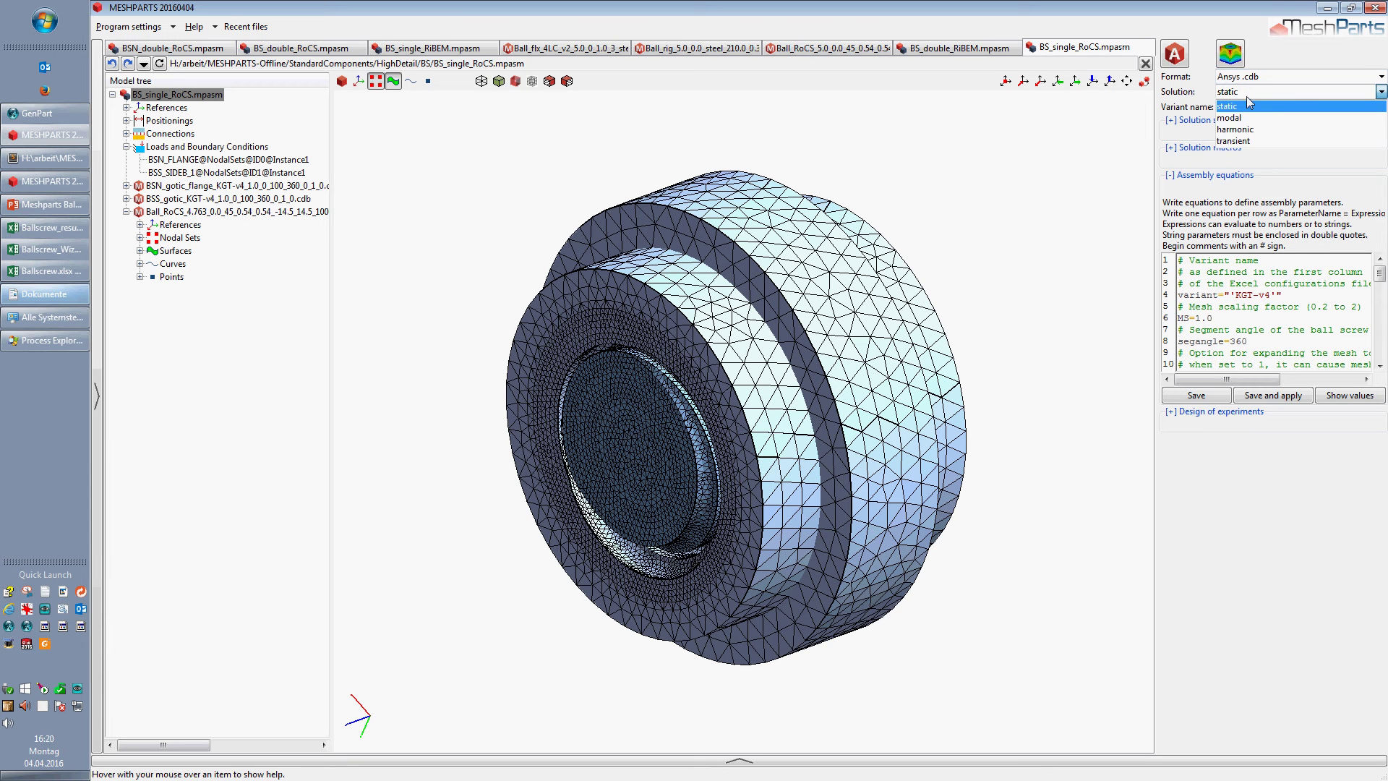
{"action": "left_click", "coordinate": [1196, 96]}
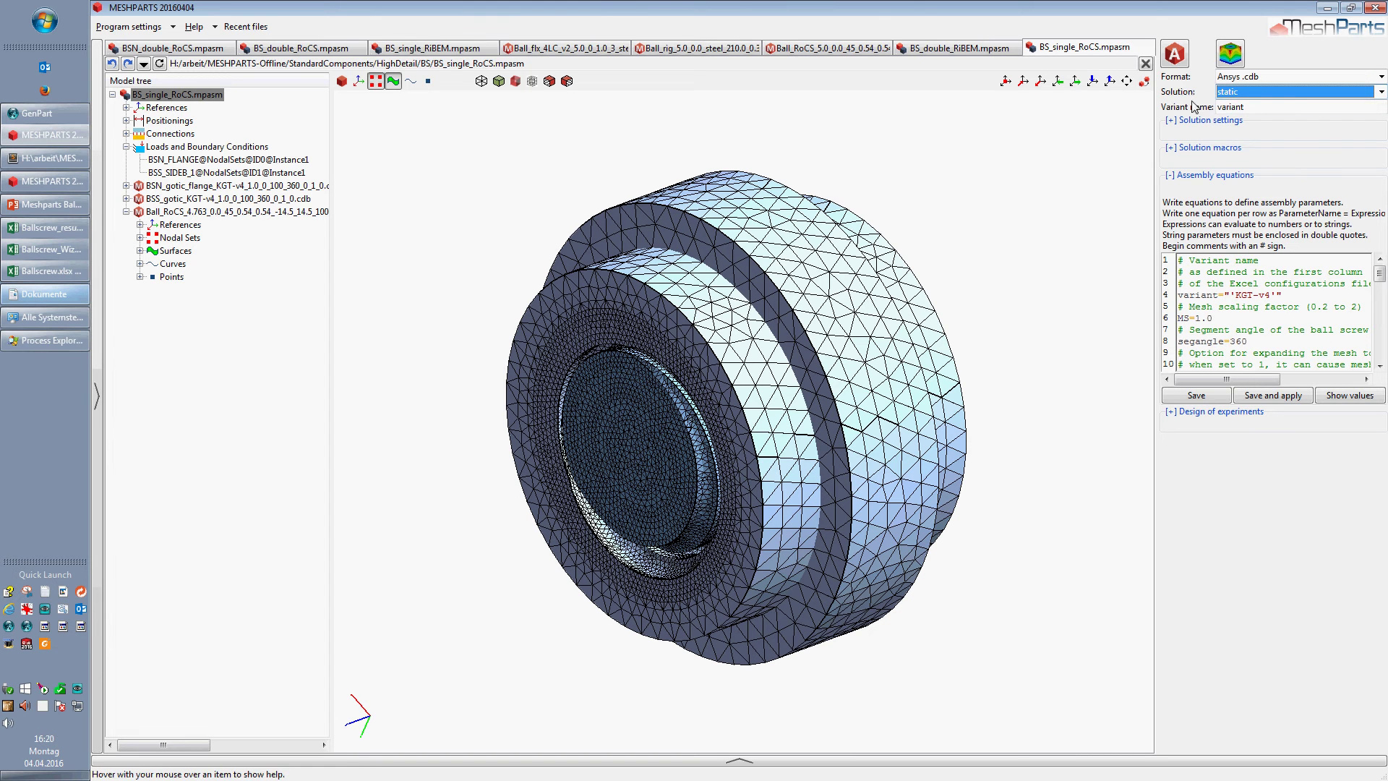
{"action": "left_click", "coordinate": [1169, 176]}
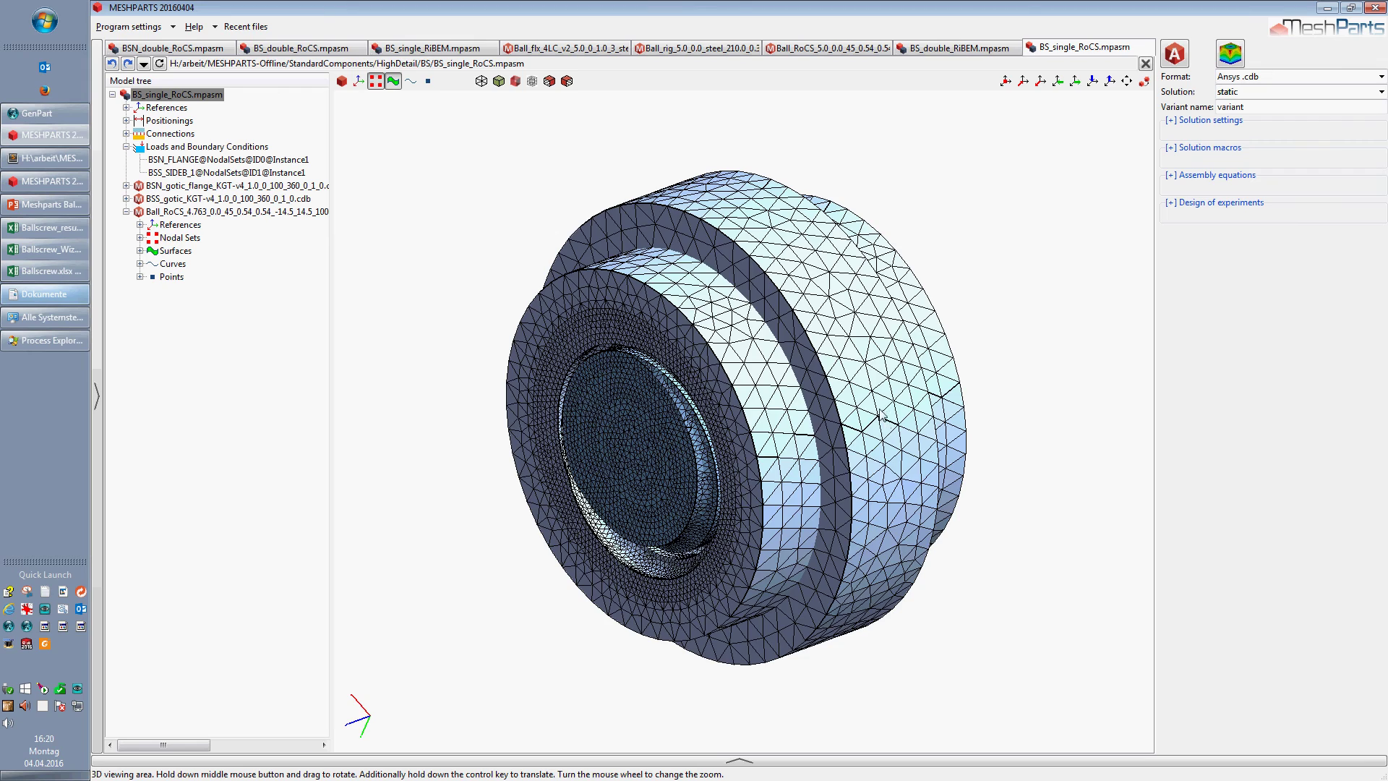
{"action": "middle_click_drag", "start_coordinate": [876, 409], "coordinate": [877, 497]}
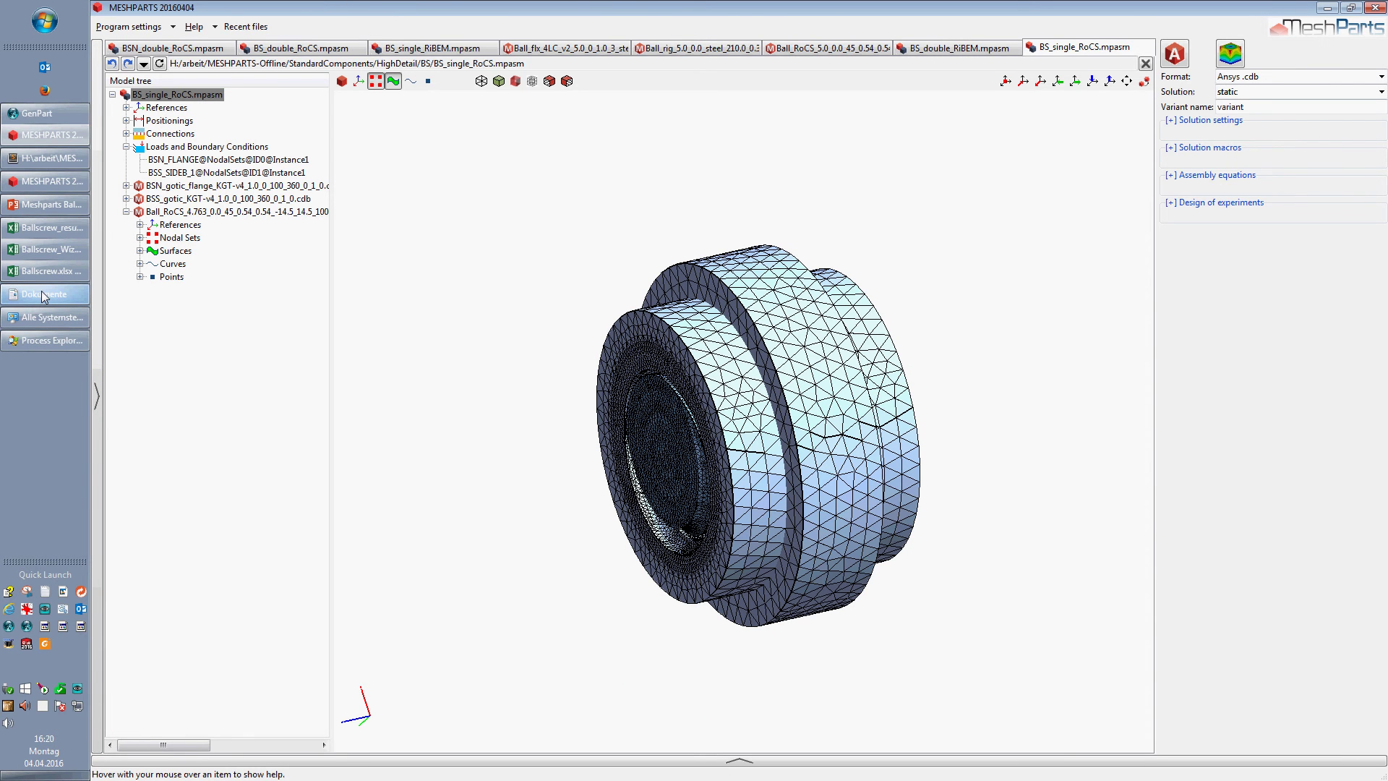
- Reveal the project file tree, collapse the Ball folder, and open the HighDetail BS folder in Windows Explorer
{"action": "left_click", "coordinate": [101, 149]}
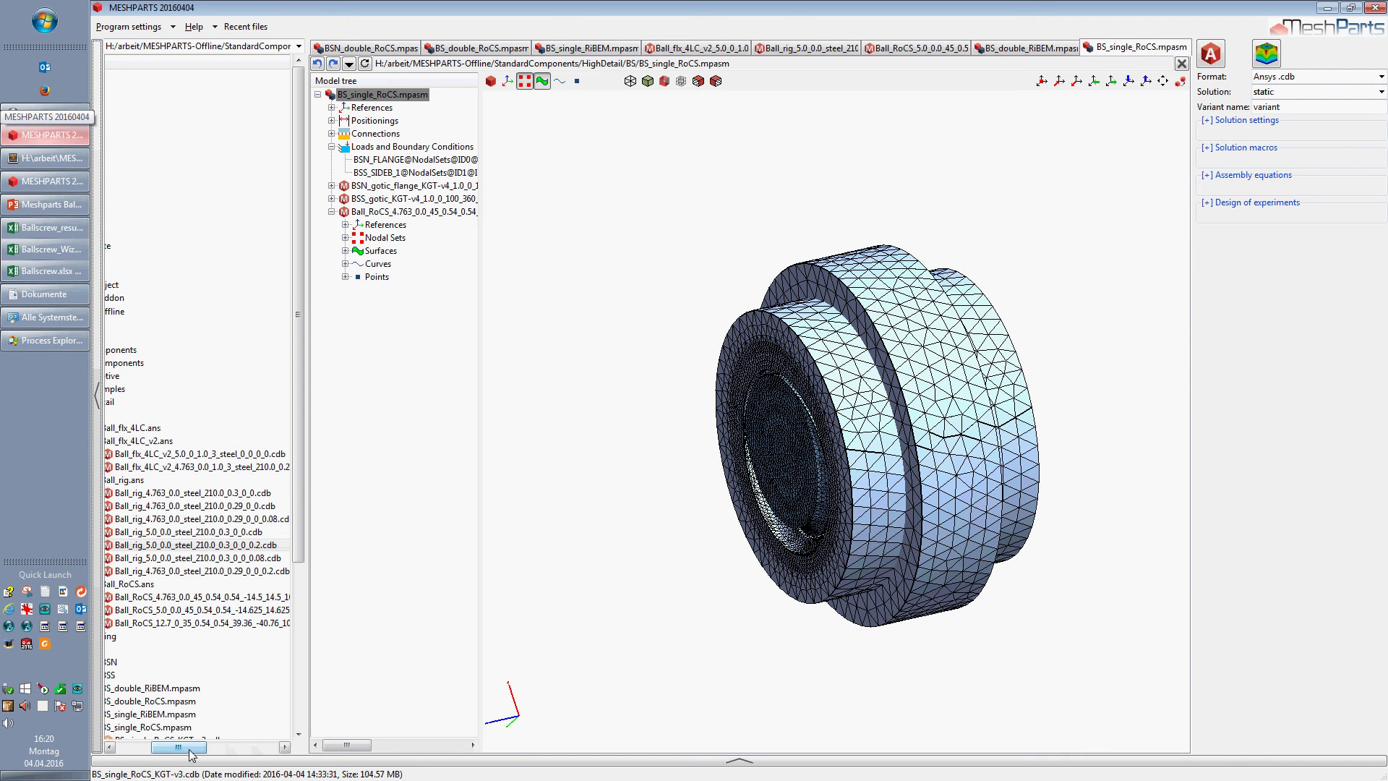
{"action": "left_click_drag", "start_coordinate": [193, 756], "coordinate": [168, 755]}
{"action": "left_click", "coordinate": [143, 414]}
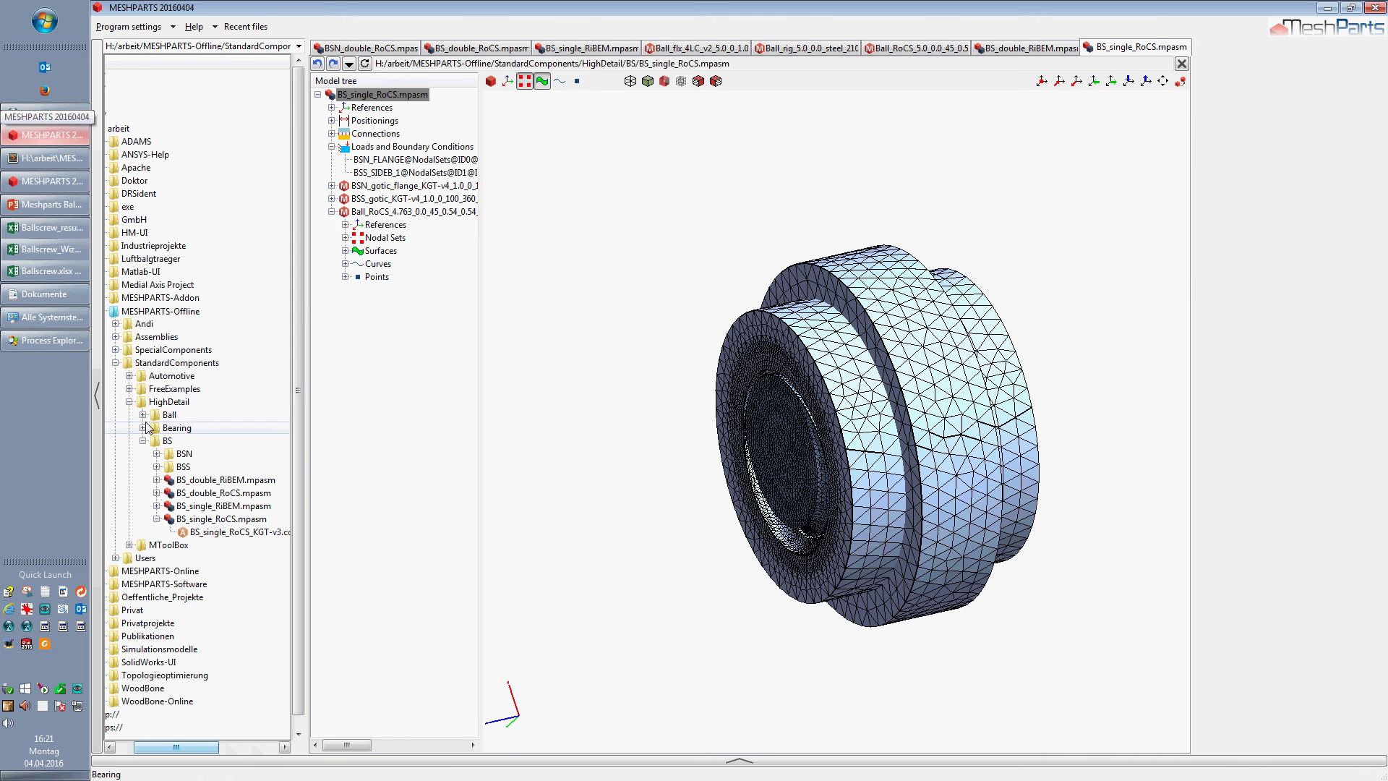
{"action": "right_click", "coordinate": [165, 442]}
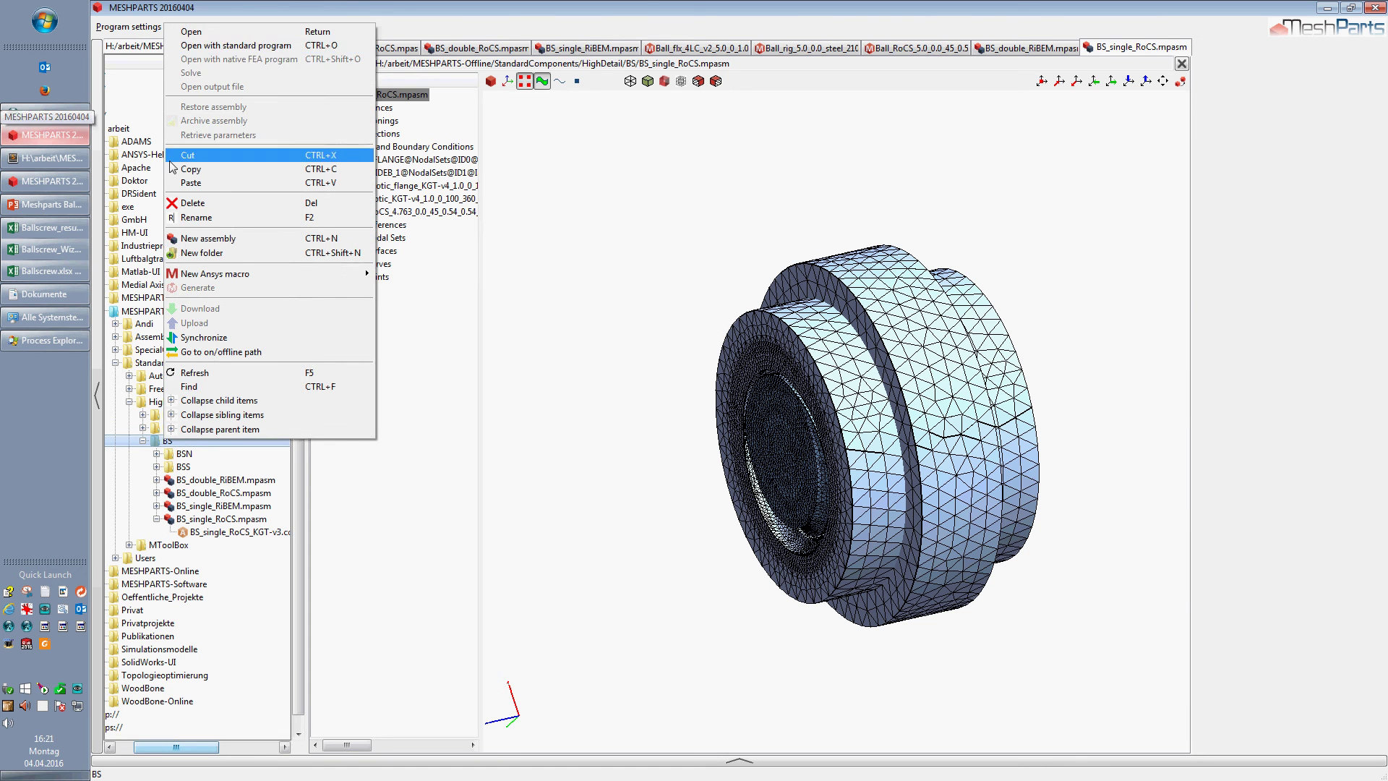
{"action": "left_click", "coordinate": [249, 48]}
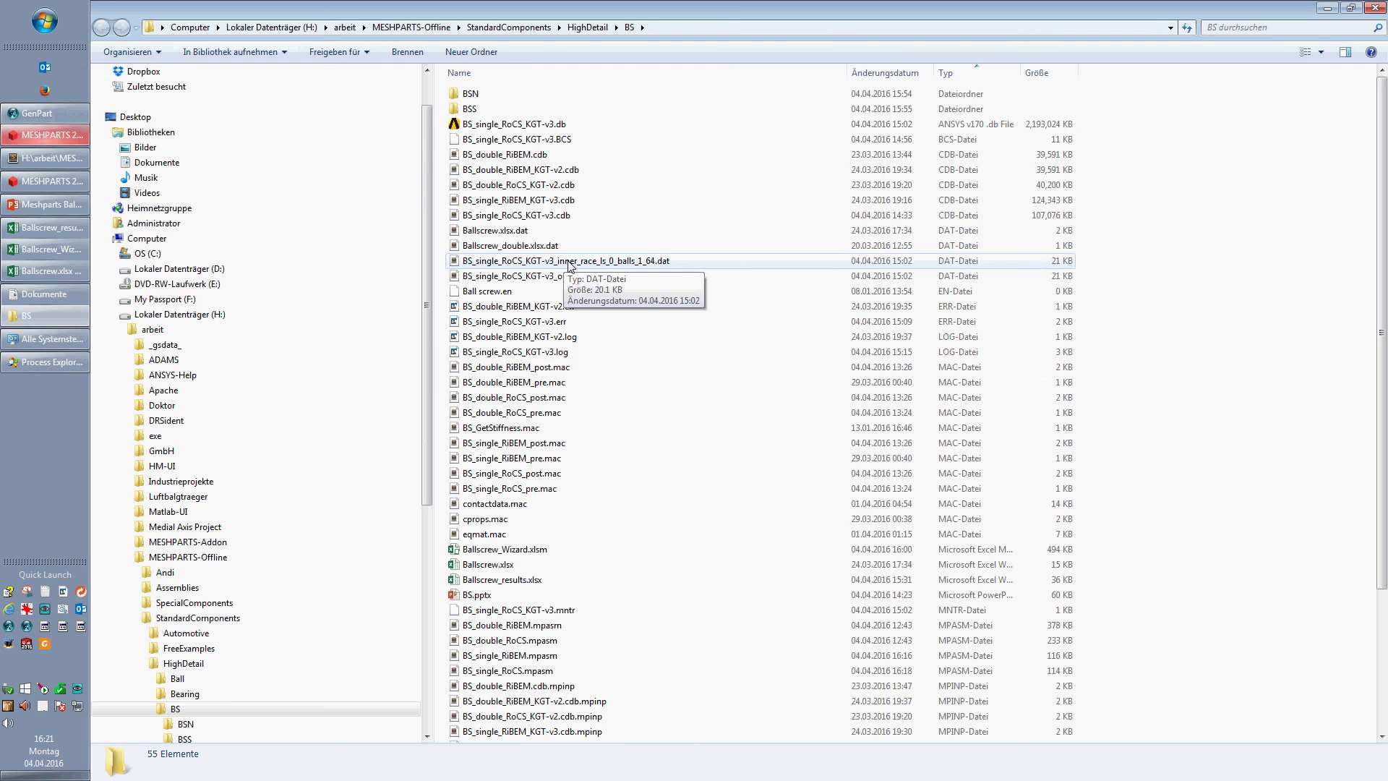
- Open the BS_single_RoCS_KGT-v3 inner-race and outer-race .dat files in Sublime Text and examine the outer-race ball results
{"action": "left_click", "coordinate": [575, 261]}
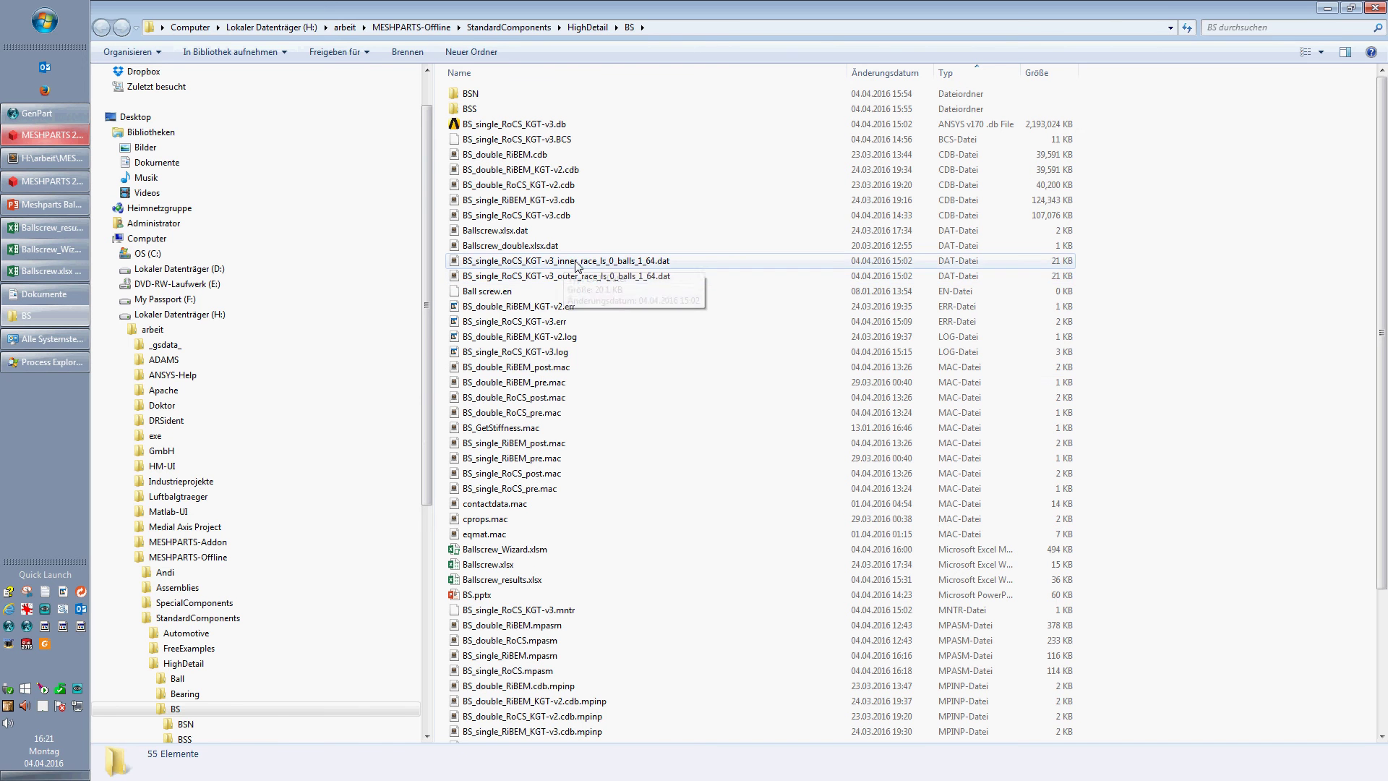
{"action": "left_click", "coordinate": [656, 277], "text": "ctrl"}
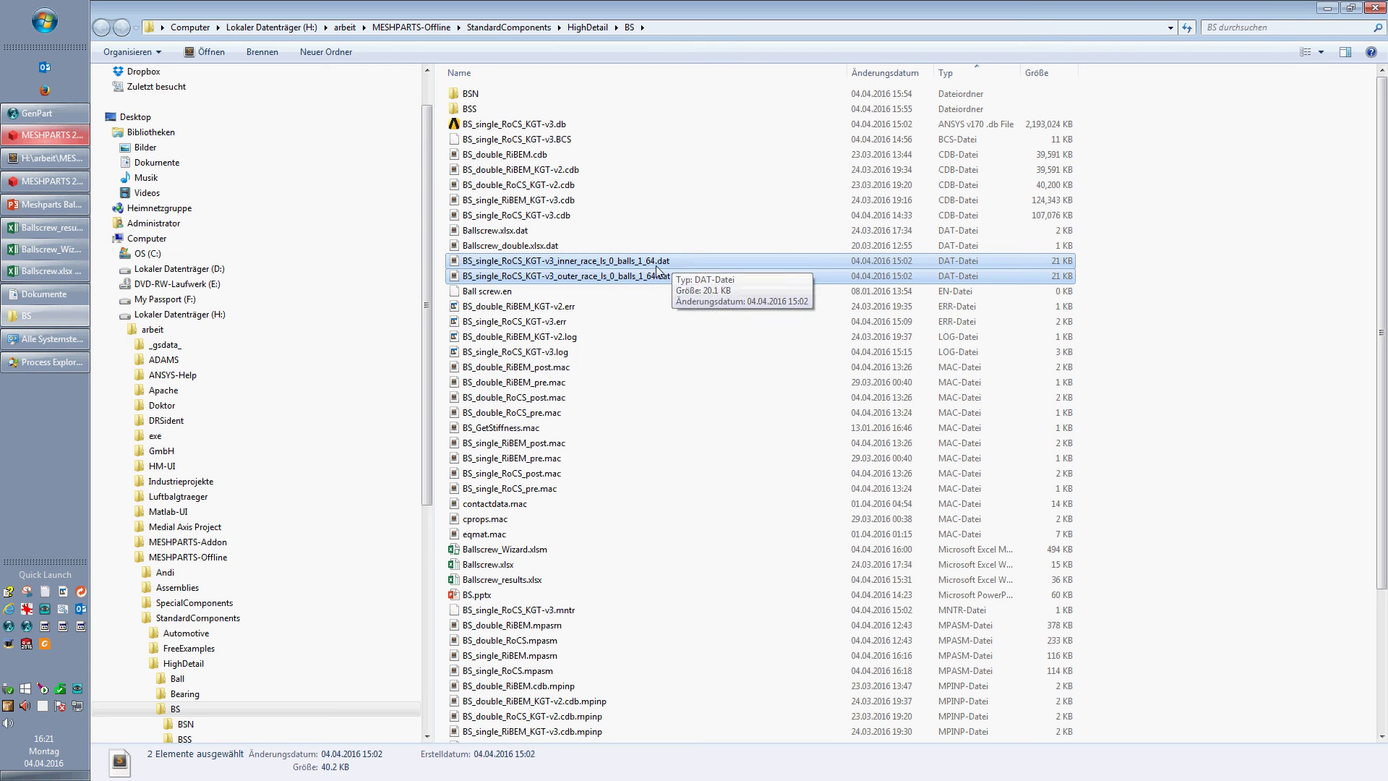
{"action": "right_click", "coordinate": [529, 265]}
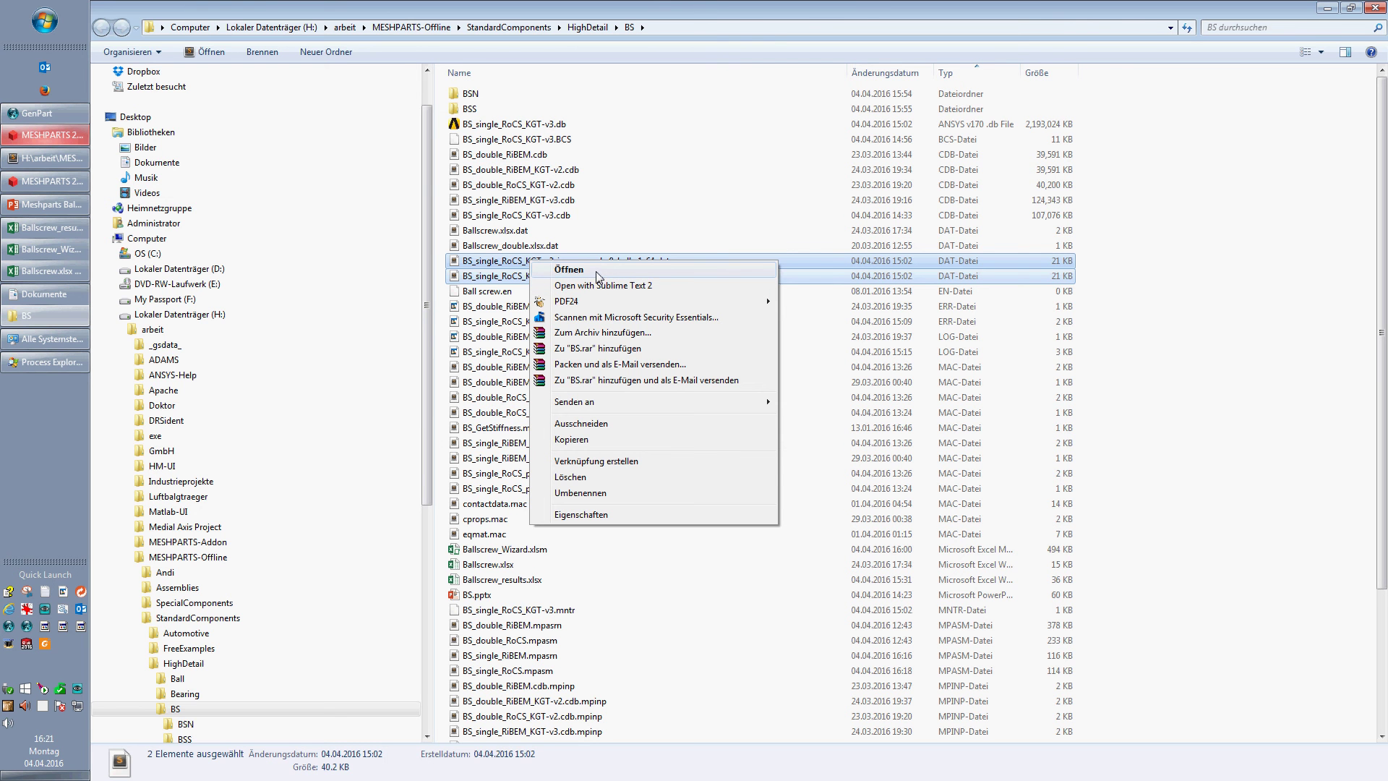
{"action": "left_click", "coordinate": [569, 270]}
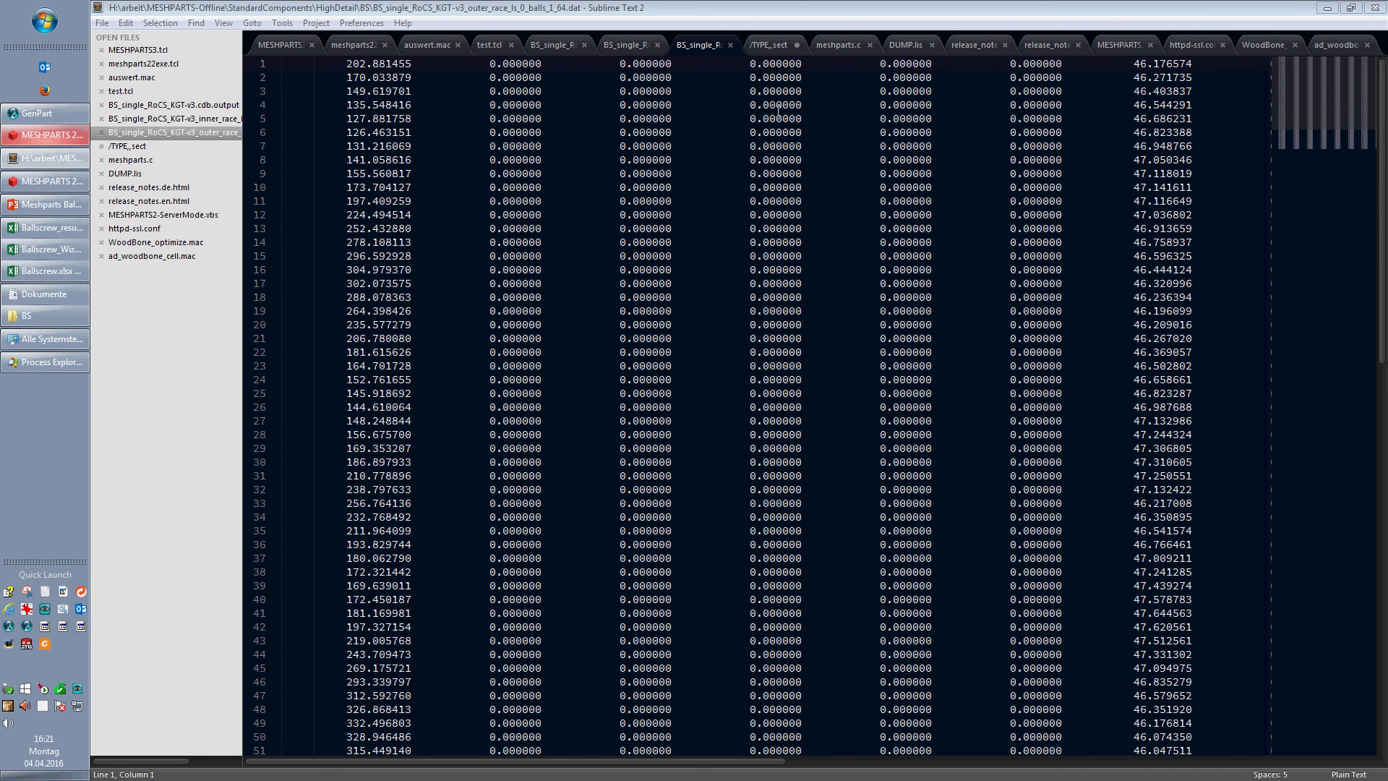
{"action": "mouse_move", "coordinate": [1318, 98]}
{"action": "left_mouse_down"}
{"action": "mouse_move", "coordinate": [1321, 120]}
{"action": "mouse_move", "coordinate": [1323, 82]}
{"action": "left_mouse_up"}
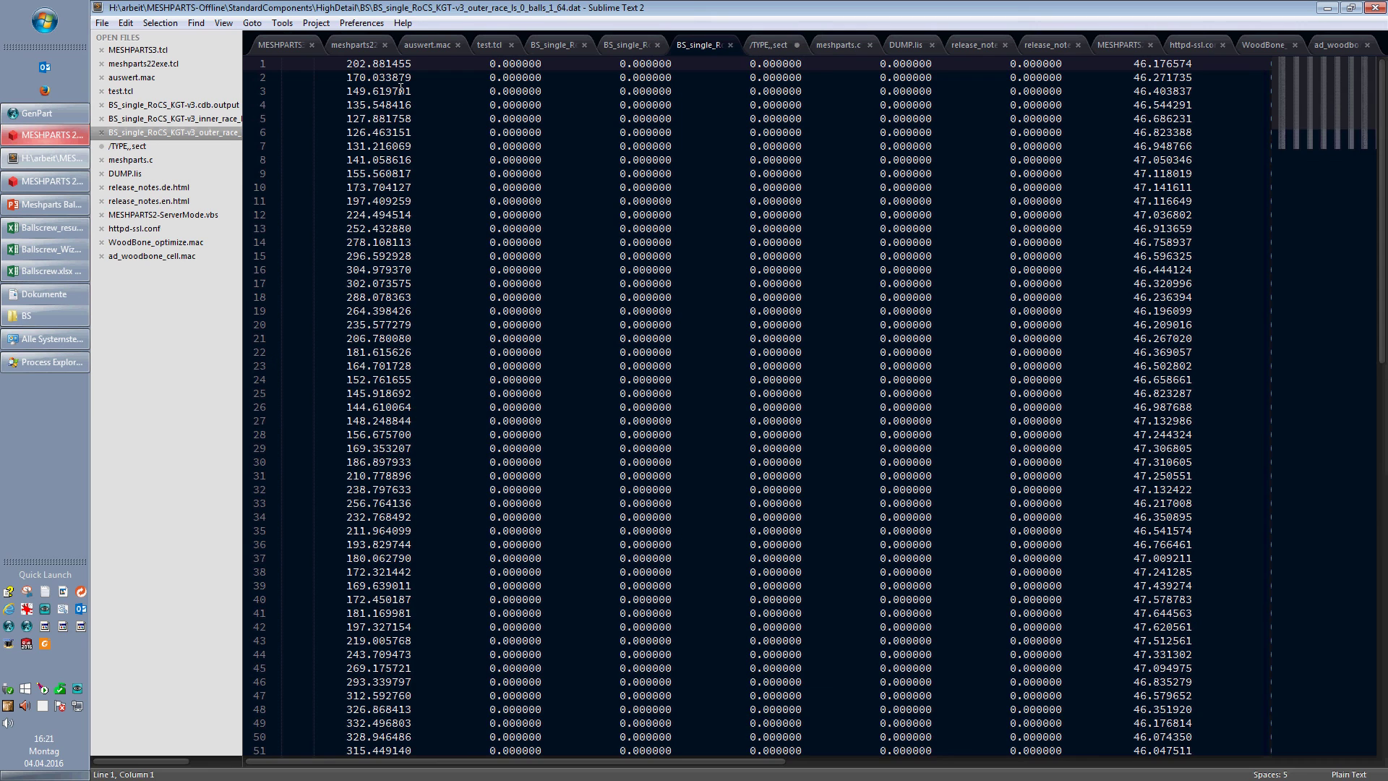
{"action": "scroll", "coordinate": [447, 326], "scroll_direction": "down", "scroll_amount": 2}
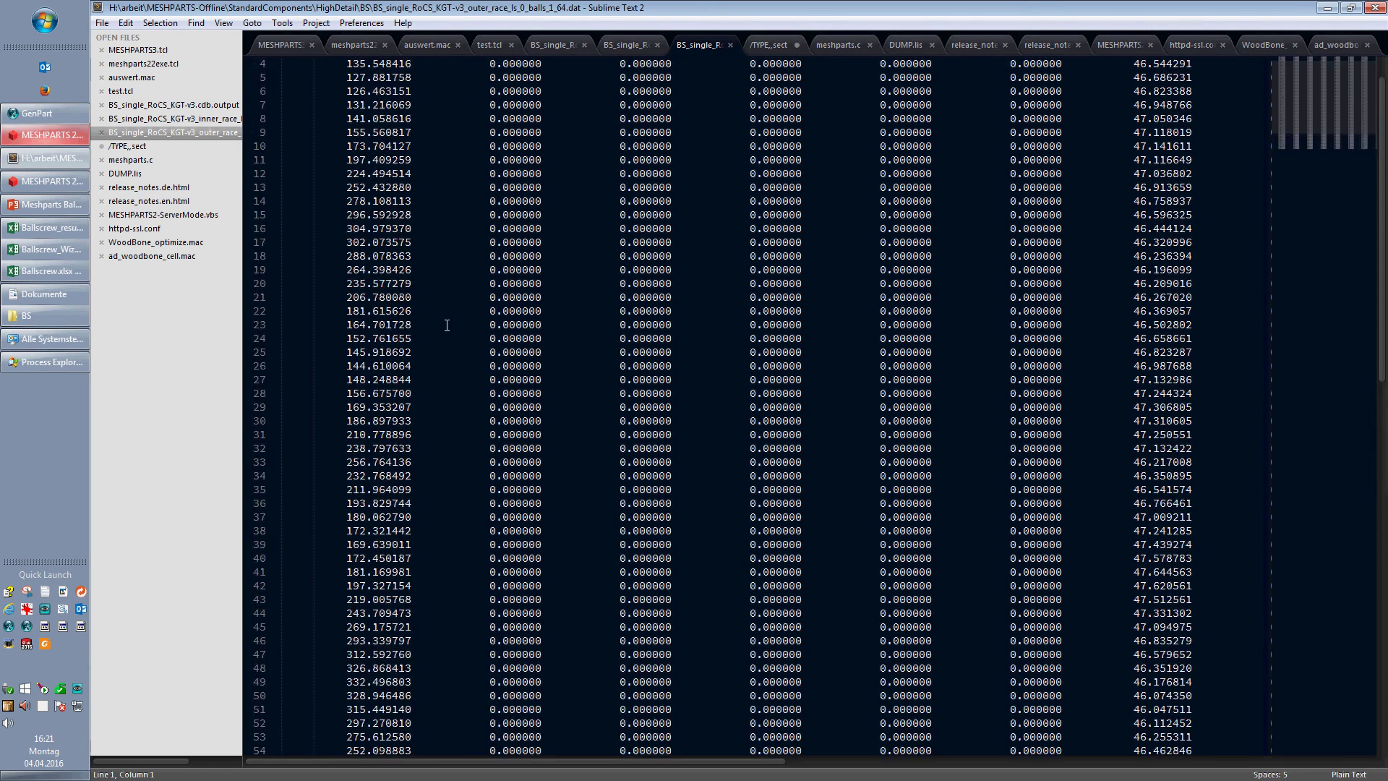
- Examine all ball result rows in the outer-race .dat file, from the first line to line 64
{"action": "scroll", "coordinate": [474, 386], "scroll_direction": "down", "scroll_amount": 6}
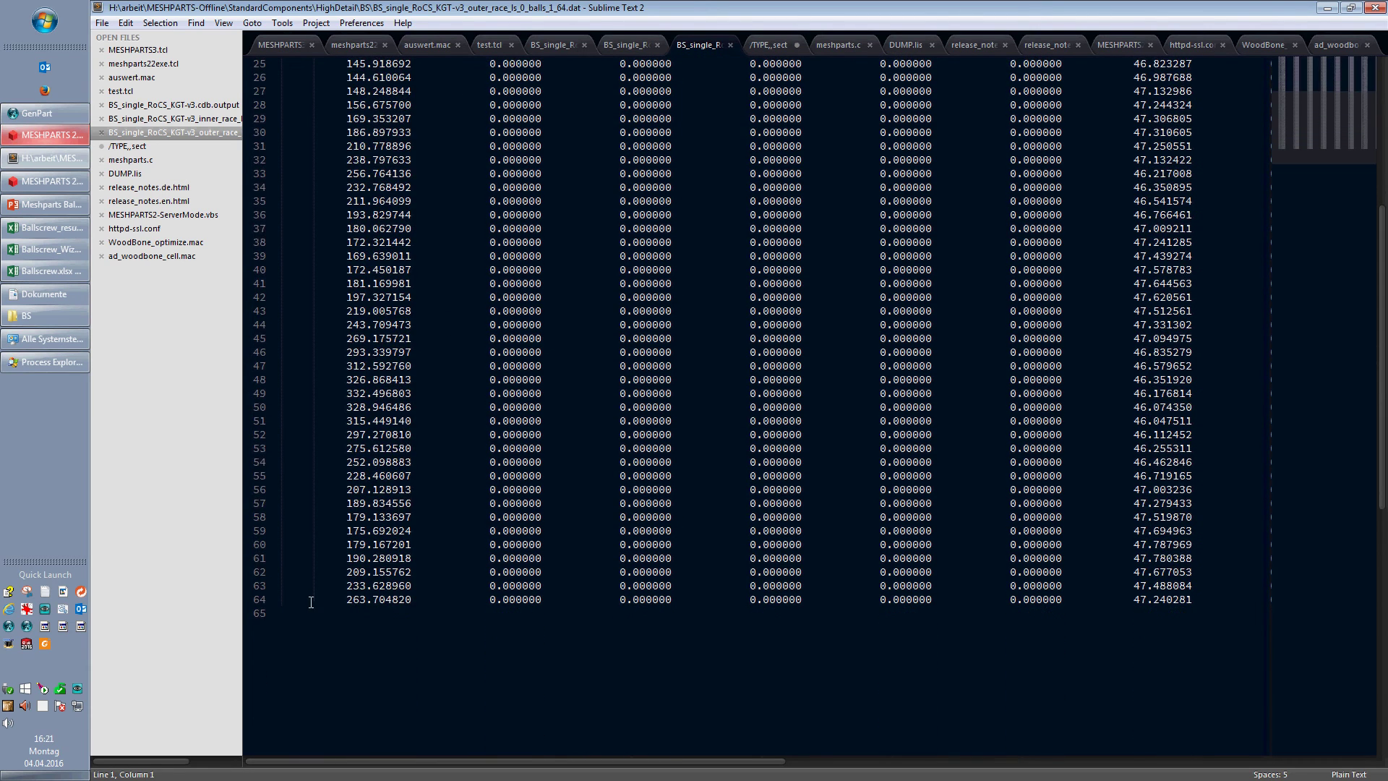
{"action": "scroll", "coordinate": [311, 602], "scroll_direction": "up", "scroll_amount": 8}
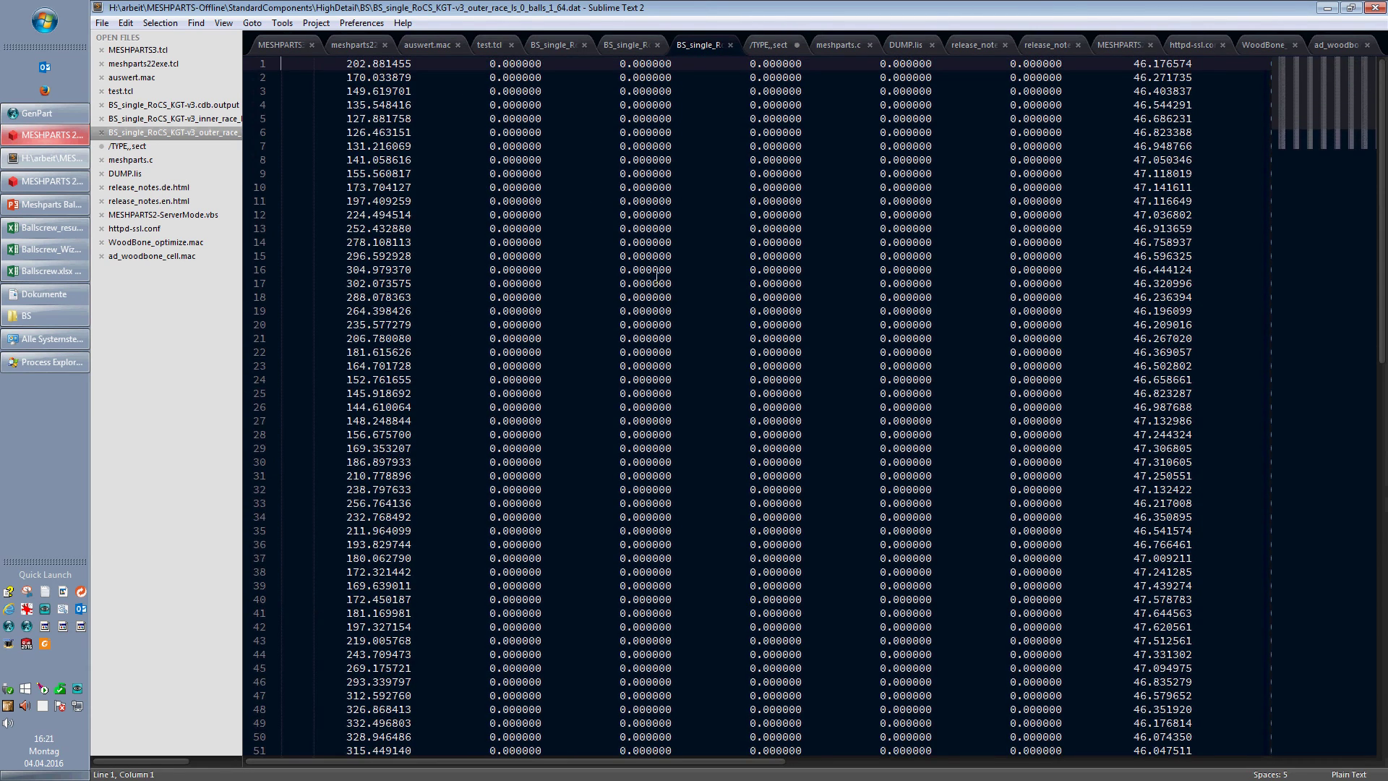
{"action": "scroll", "coordinate": [656, 276], "scroll_direction": "down", "scroll_amount": 8}
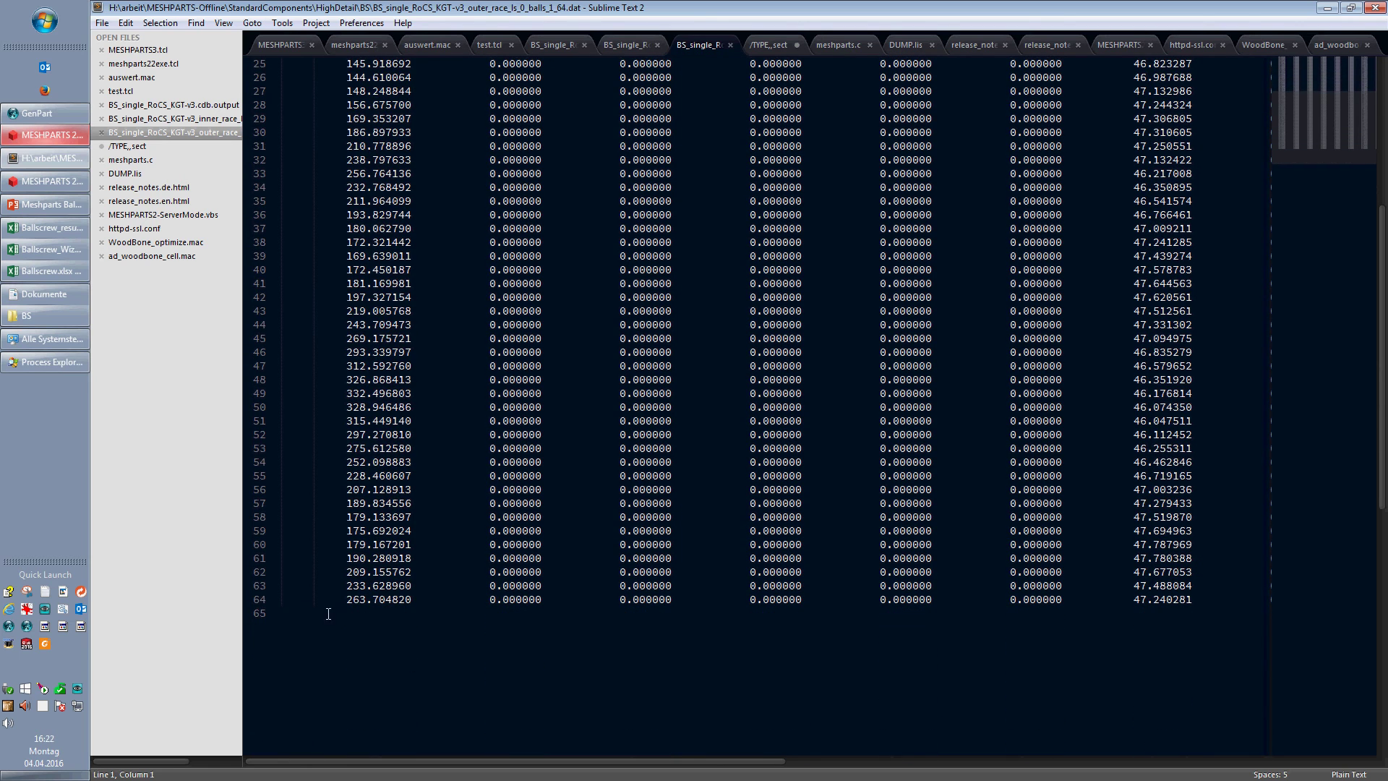
{"action": "scroll", "coordinate": [526, 553], "scroll_direction": "up", "scroll_amount": 8}
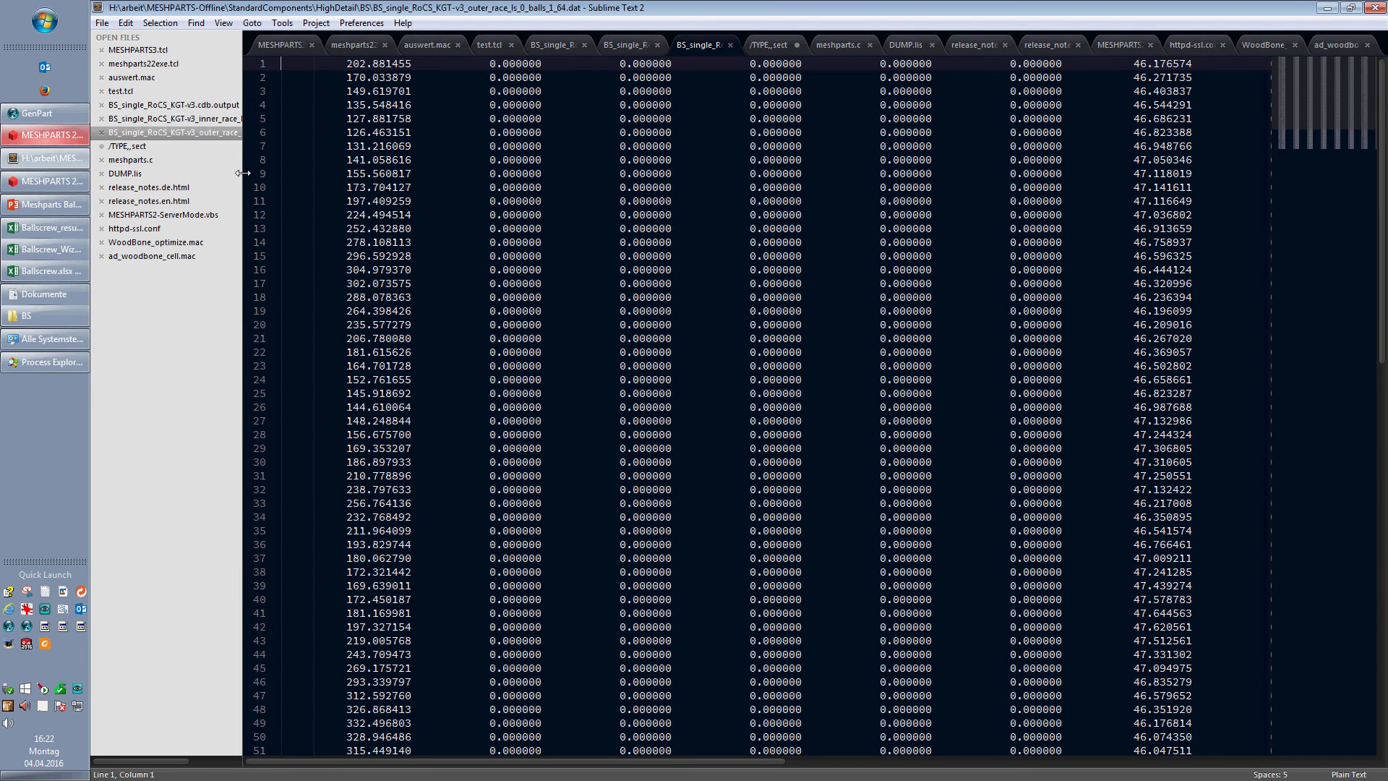
- Compare the inner-race and outer-race .dat files, temporarily widening the open-files list to read their full names
{"action": "left_click_drag", "start_coordinate": [245, 172], "coordinate": [361, 171]}
{"action": "left_click", "coordinate": [293, 120]}
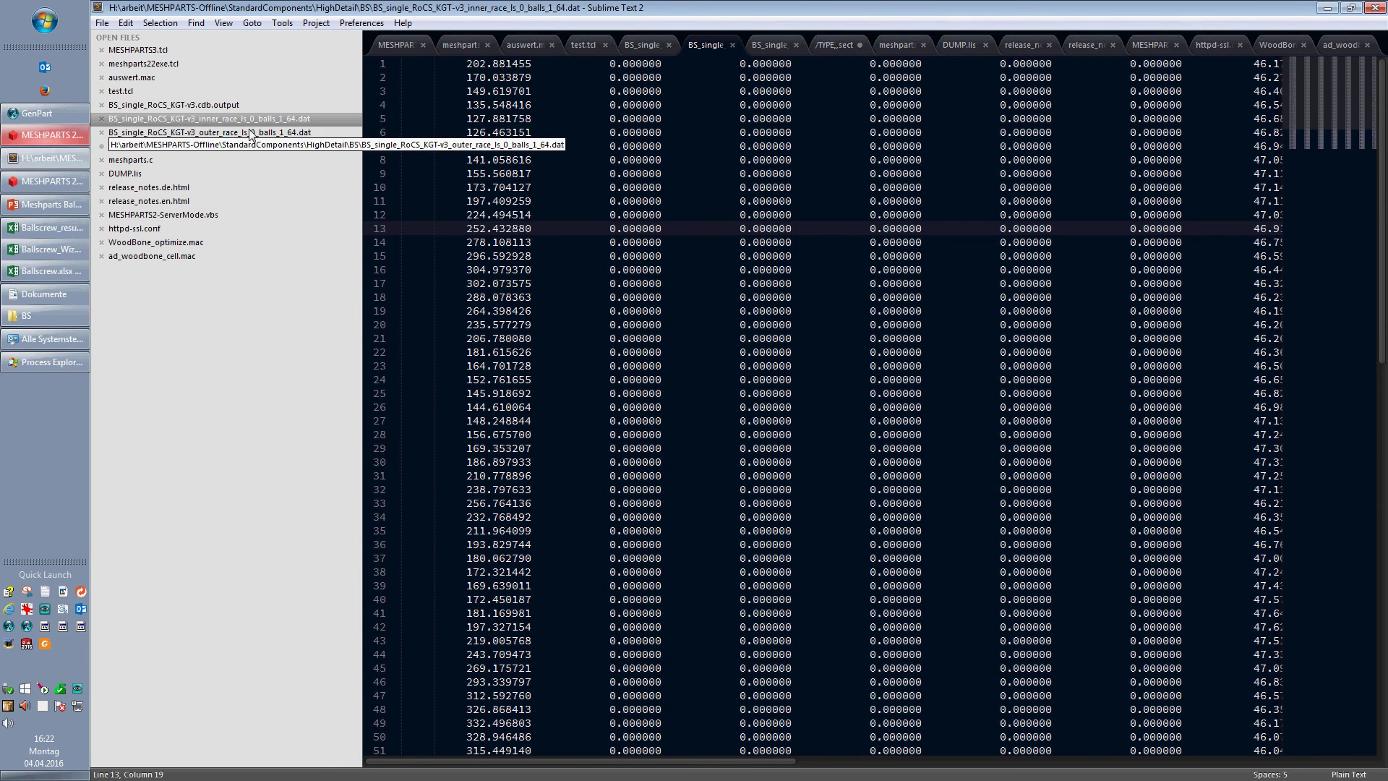
{"action": "left_click", "coordinate": [222, 133]}
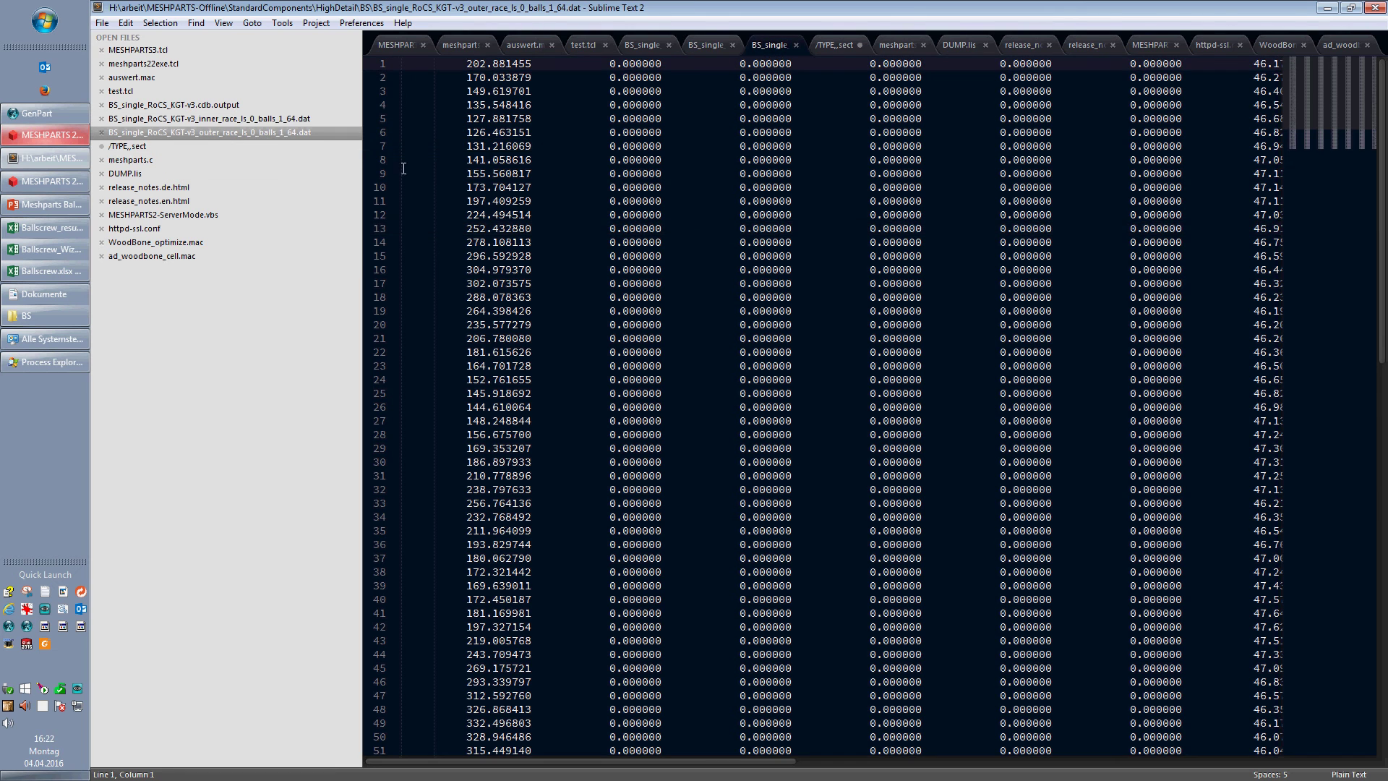
{"action": "left_click_drag", "start_coordinate": [366, 241], "coordinate": [266, 242]}
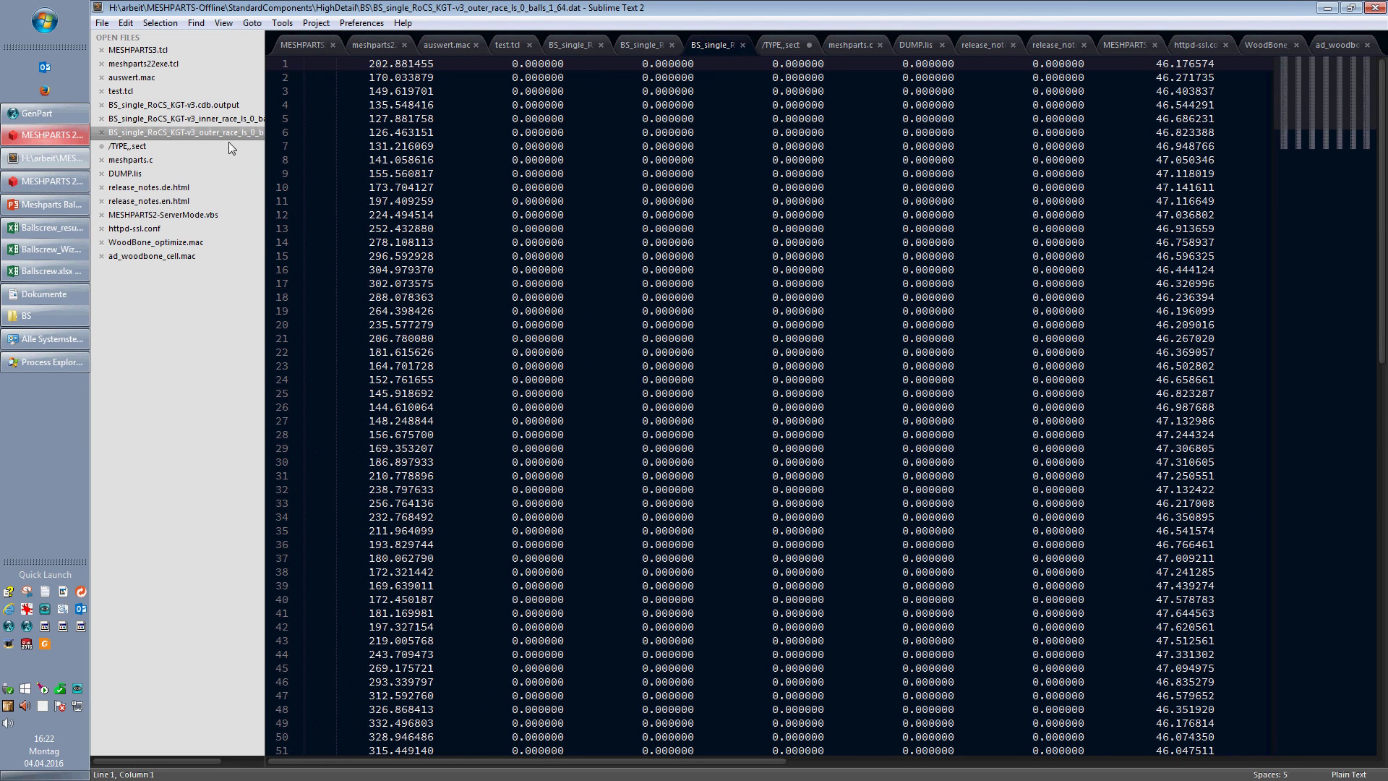
{"action": "left_click", "coordinate": [223, 115]}
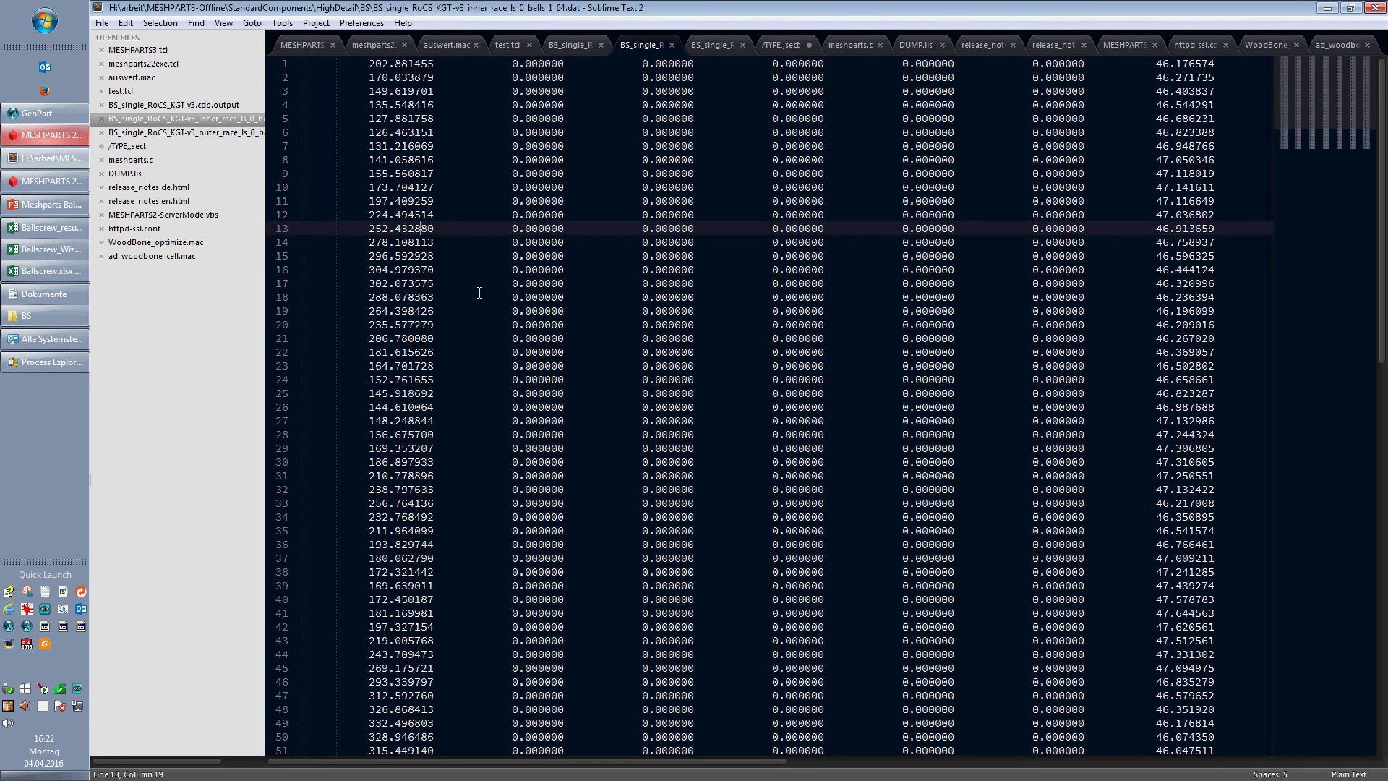
{"action": "mouse_move", "coordinate": [1351, 97]}
{"action": "left_mouse_down"}
{"action": "mouse_move", "coordinate": [1342, 132]}
{"action": "mouse_move", "coordinate": [1337, 81]}
{"action": "left_mouse_up"}
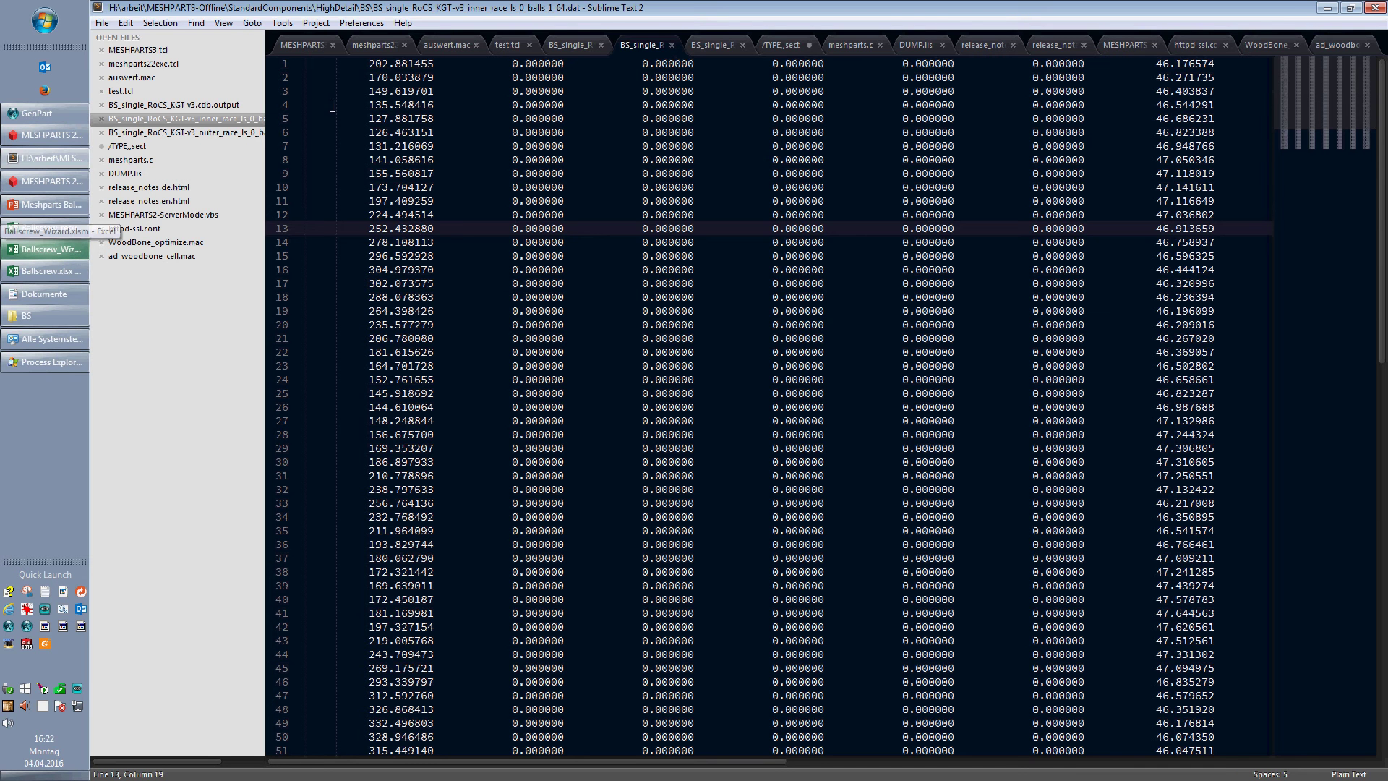
- Copy the entire contents of the inner-race .dat file
{"action": "left_click", "coordinate": [427, 132]}
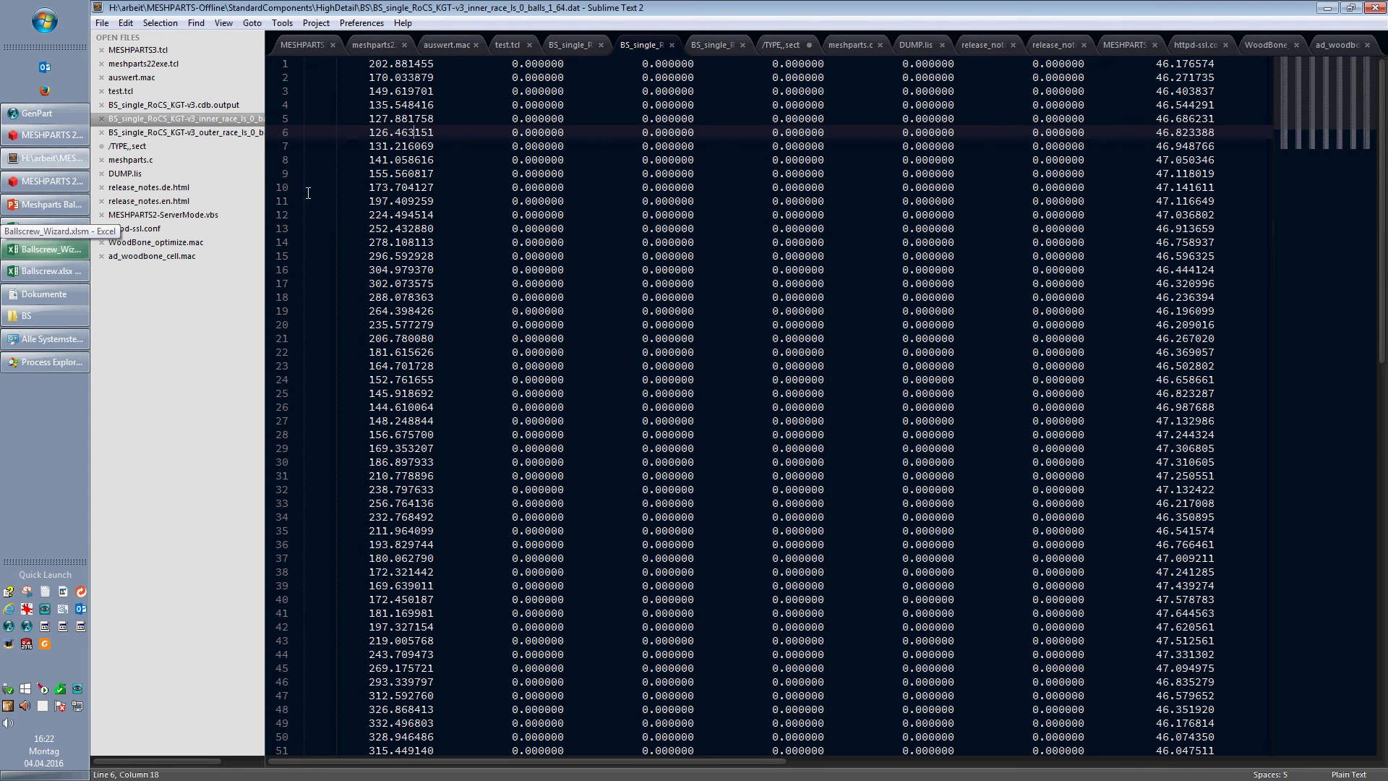
{"action": "key", "text": "ctrl+a"}
{"action": "key", "text": "ctrl+c"}
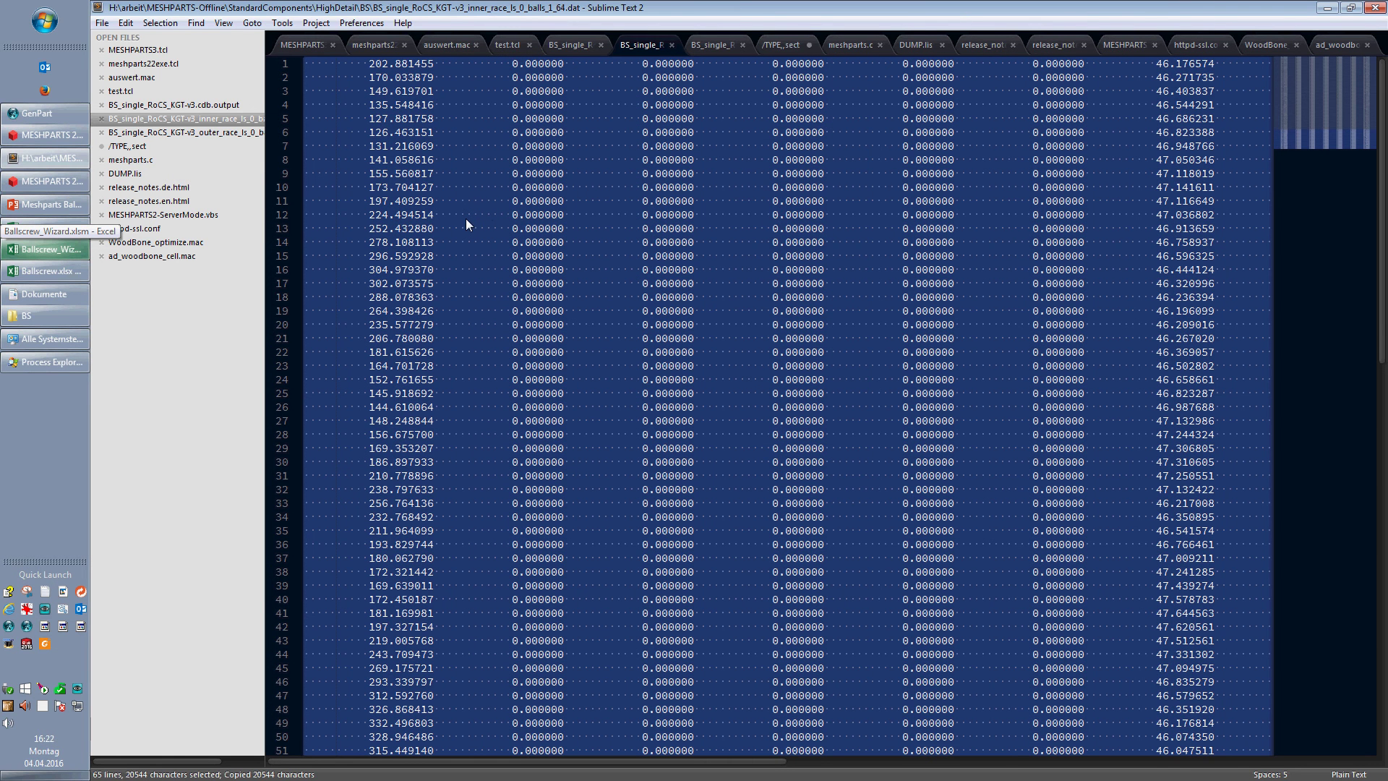
{"action": "left_click", "coordinate": [493, 203]}
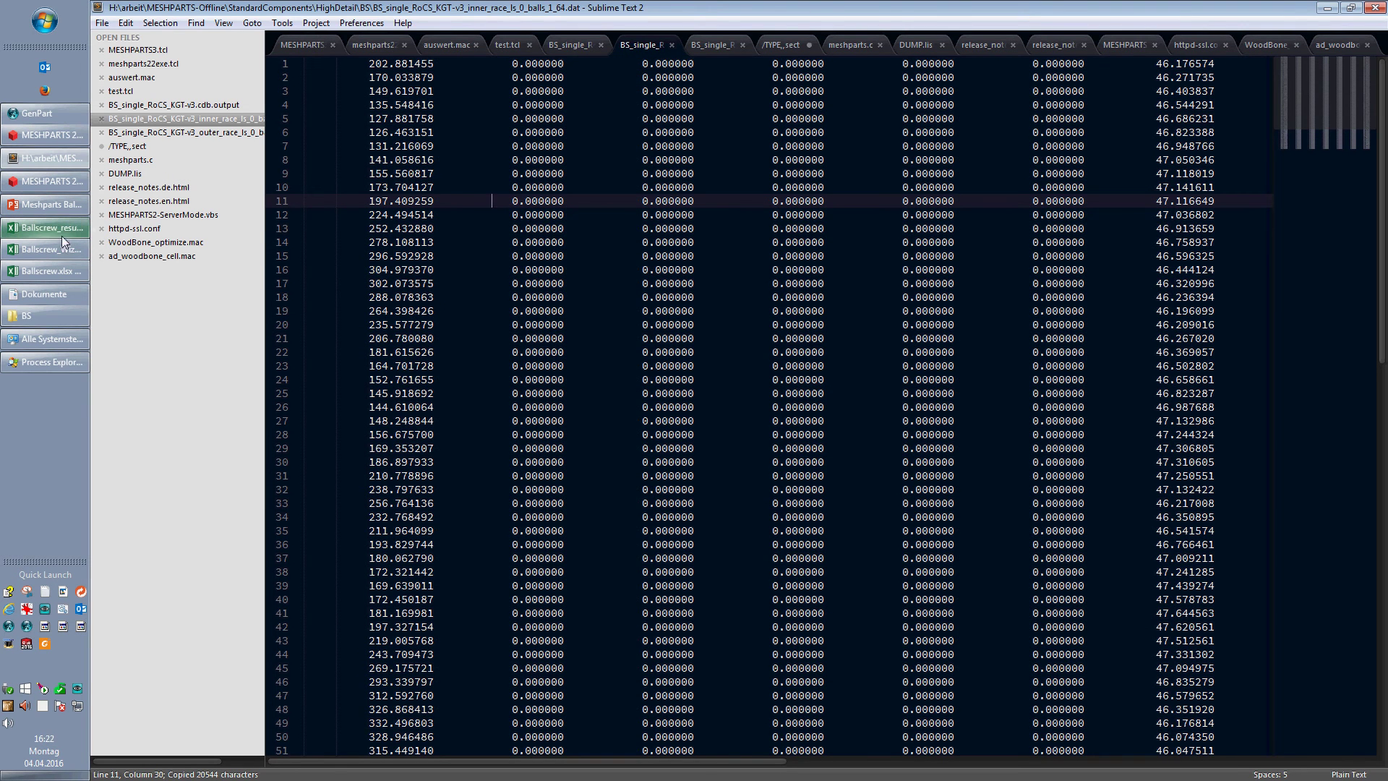
- Switch to Ballscrew_results.xlsx in Excel and review the Spindle charts for contact force, analytical pressure, ellipse length and contact point position with their source columns
{"action": "left_click", "coordinate": [63, 230]}
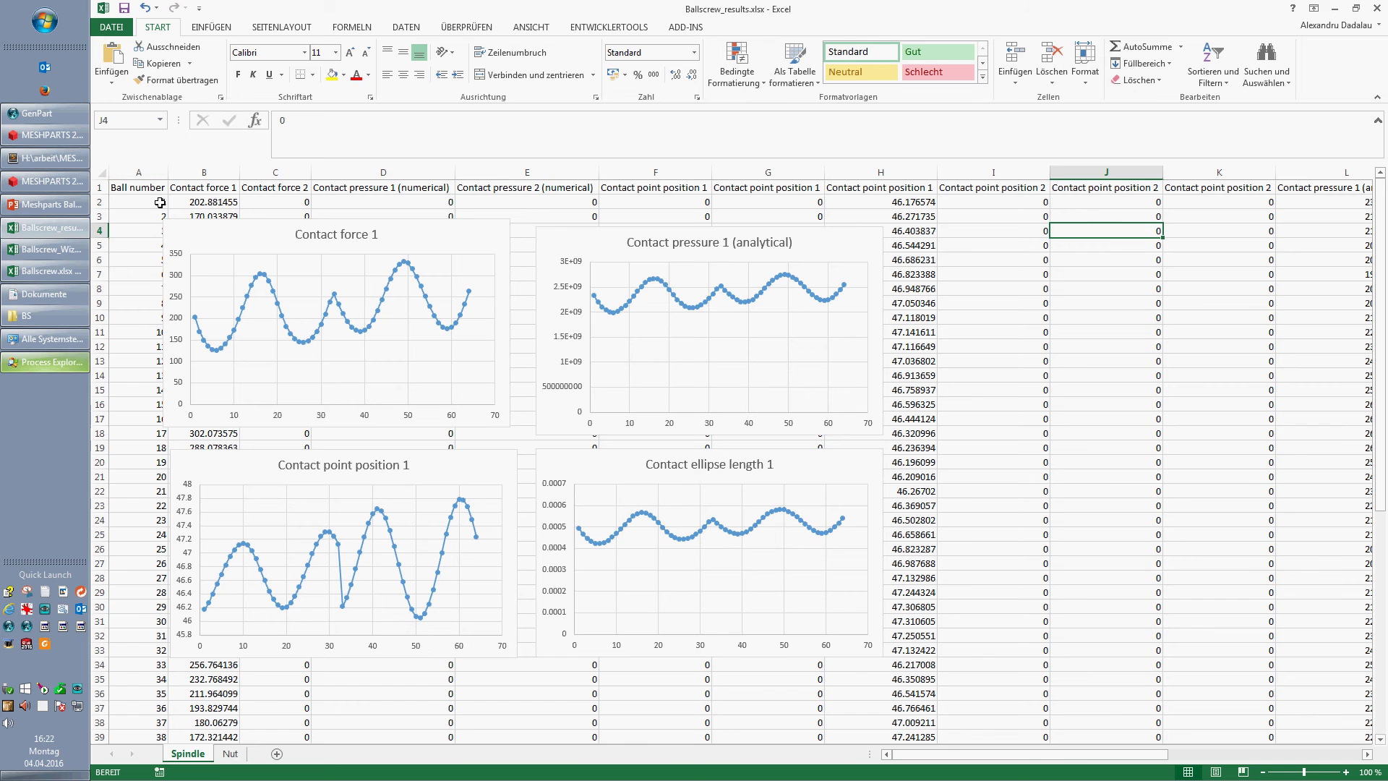
{"action": "left_click", "coordinate": [423, 222]}
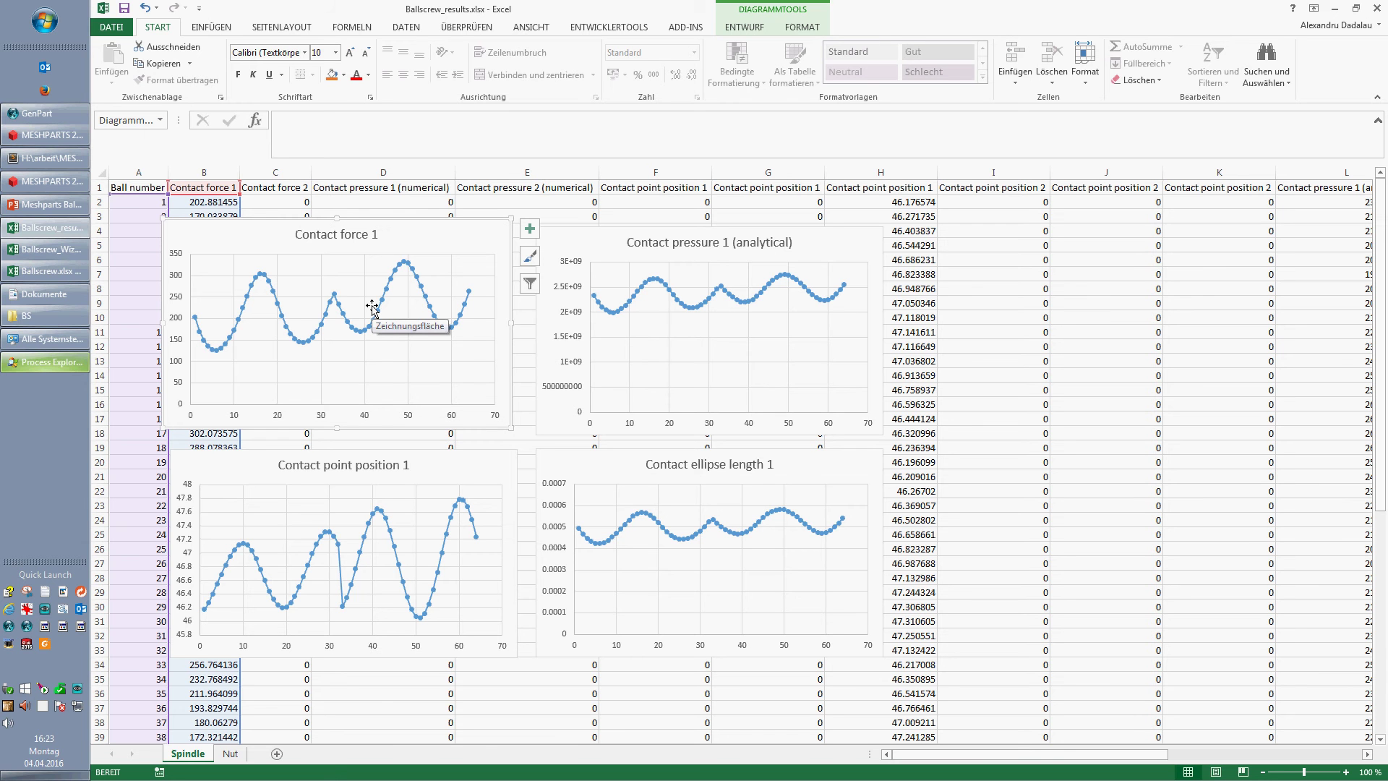
{"action": "left_click", "coordinate": [686, 232]}
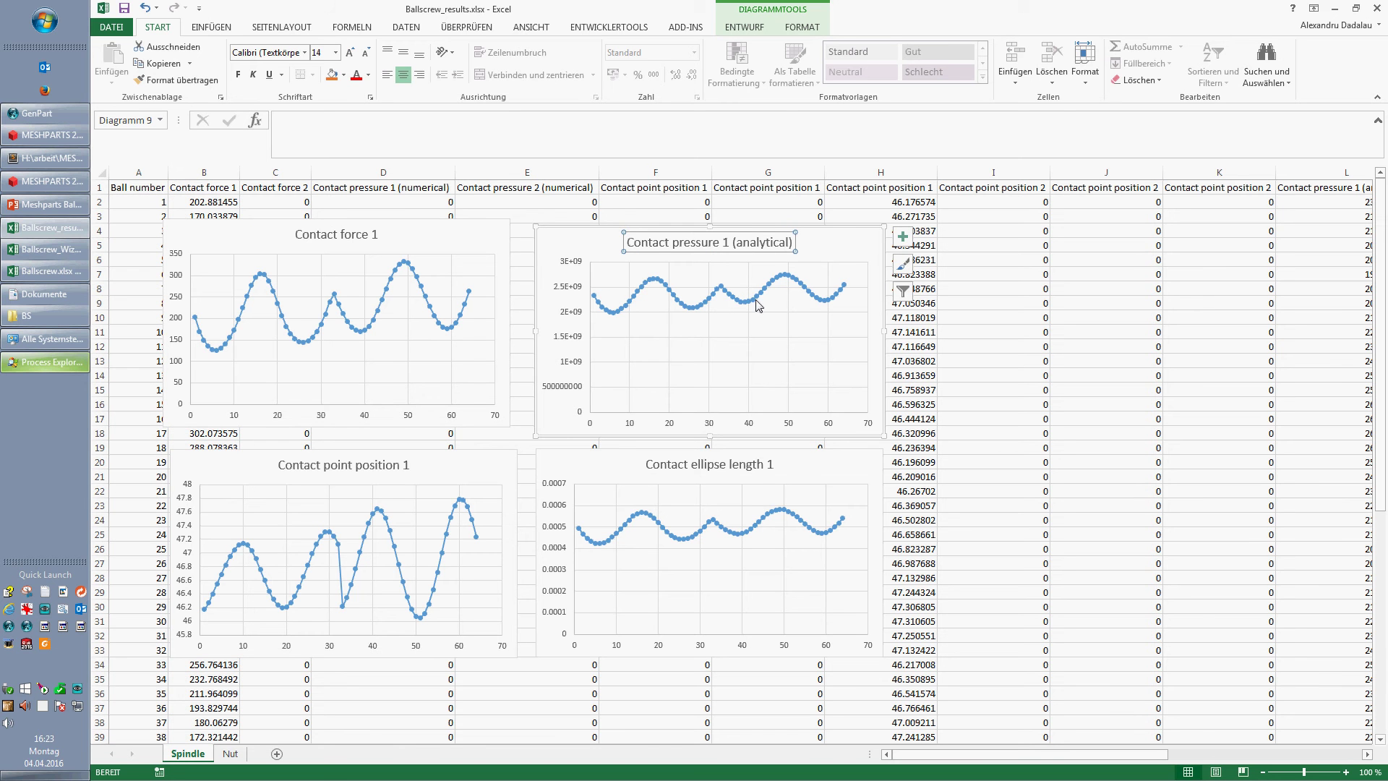
{"action": "left_click", "coordinate": [836, 230]}
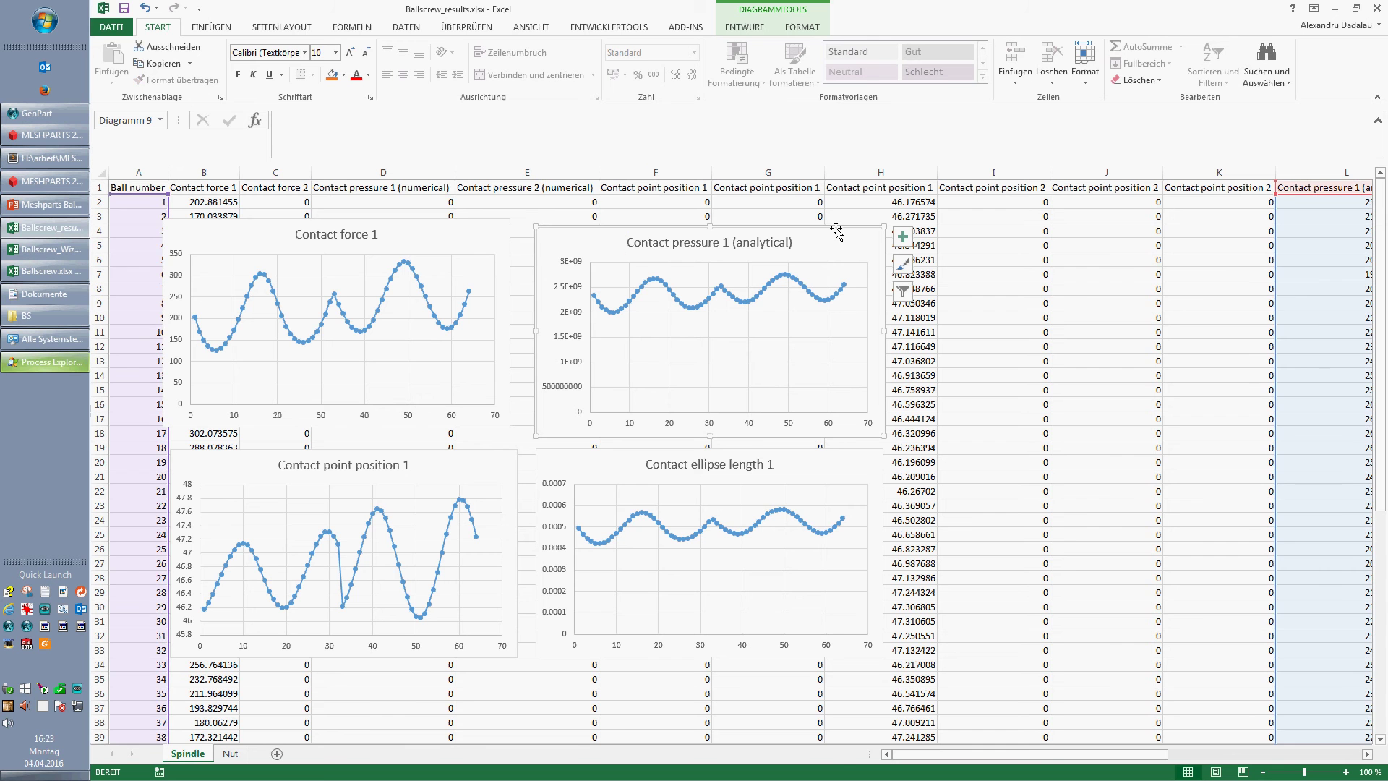
{"action": "left_click_drag", "start_coordinate": [937, 757], "coordinate": [992, 756]}
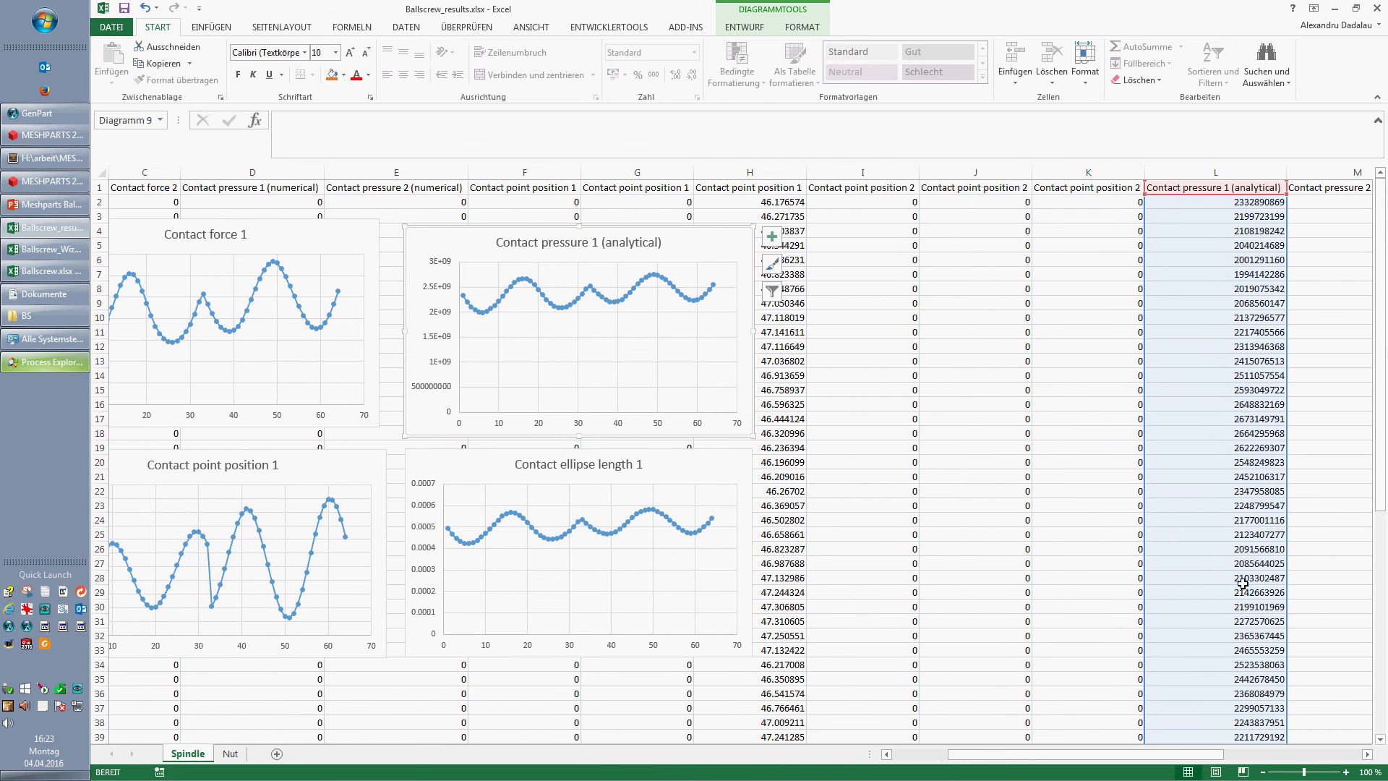
{"action": "left_click_drag", "start_coordinate": [1212, 757], "coordinate": [1154, 756]}
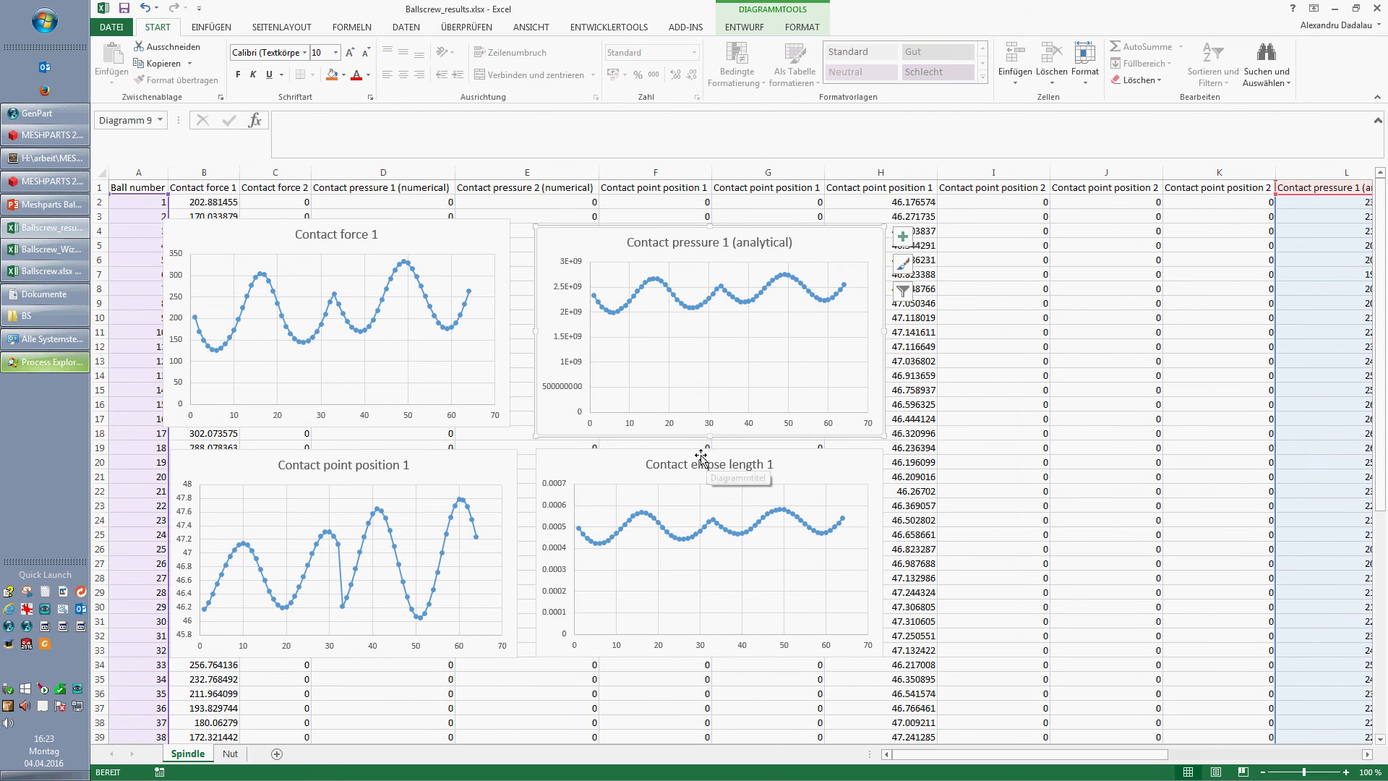
{"action": "left_click", "coordinate": [677, 452]}
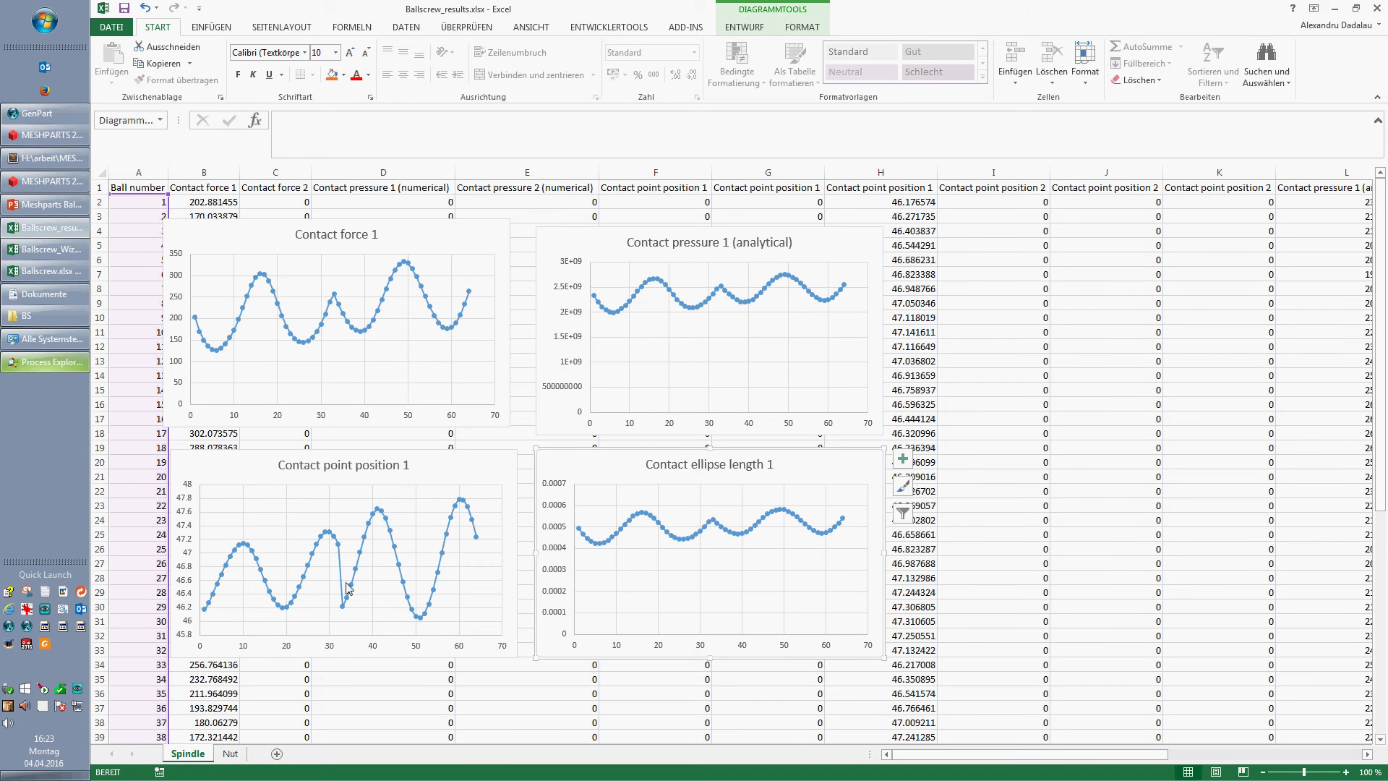
{"action": "left_click", "coordinate": [449, 452]}
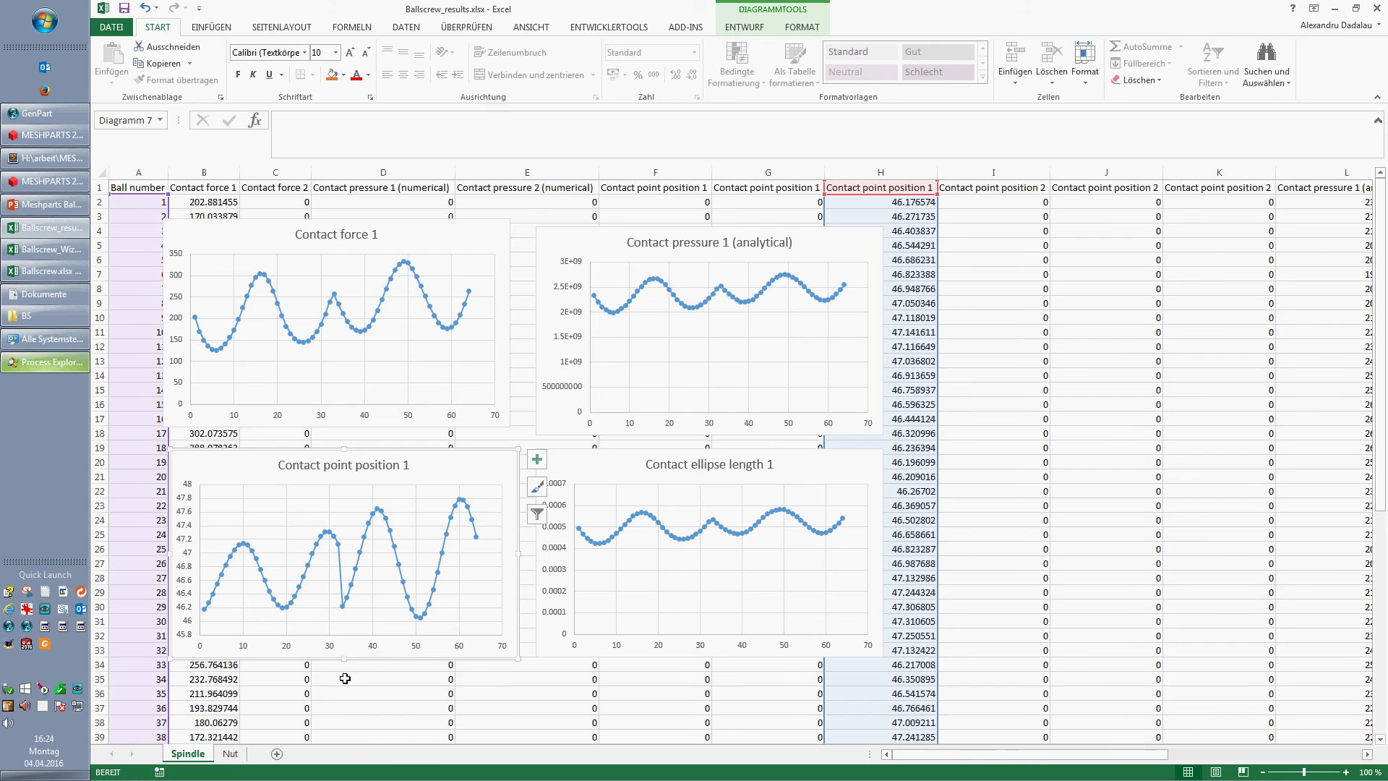
- Show the empty Nut sheet, and copy the entire contents of the outer-race .dat file in Sublime Text
{"action": "left_click", "coordinate": [230, 753]}
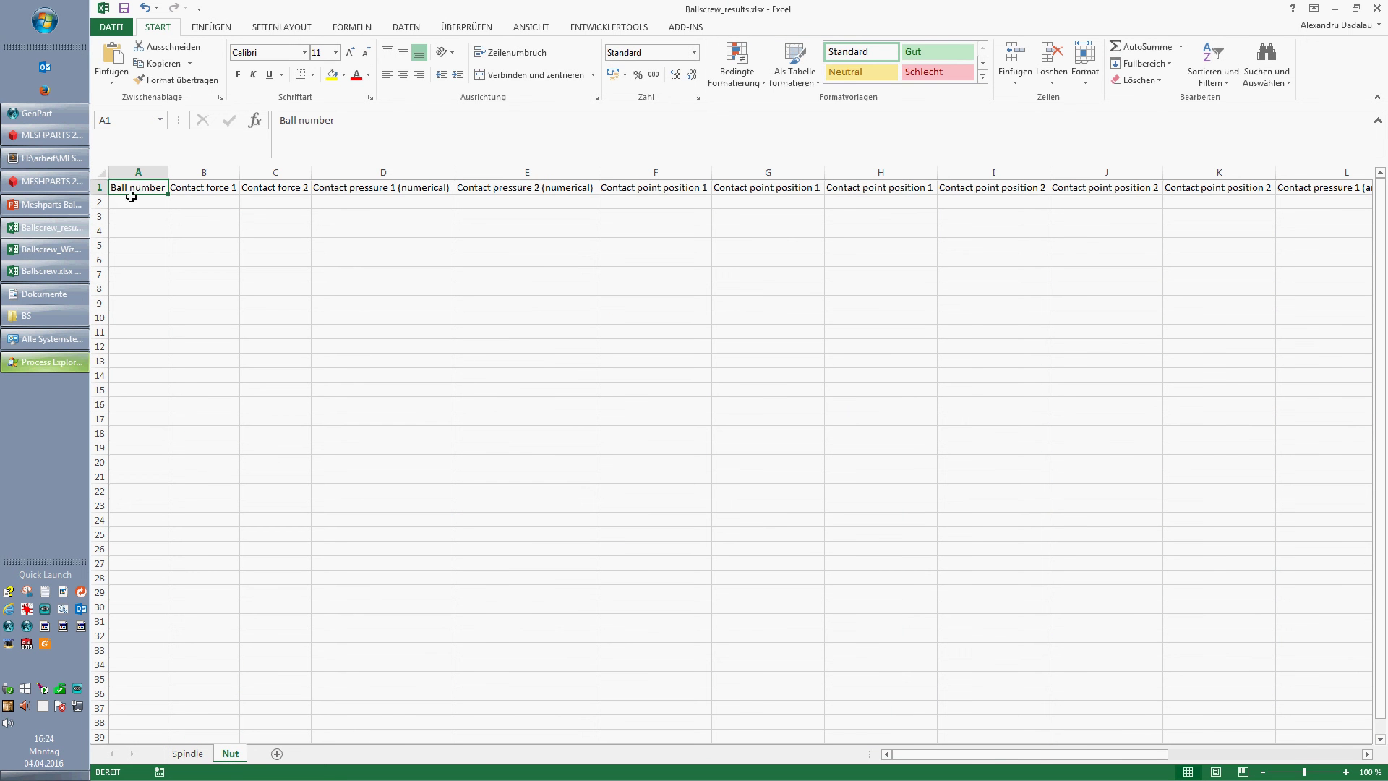
{"action": "left_click", "coordinate": [47, 157]}
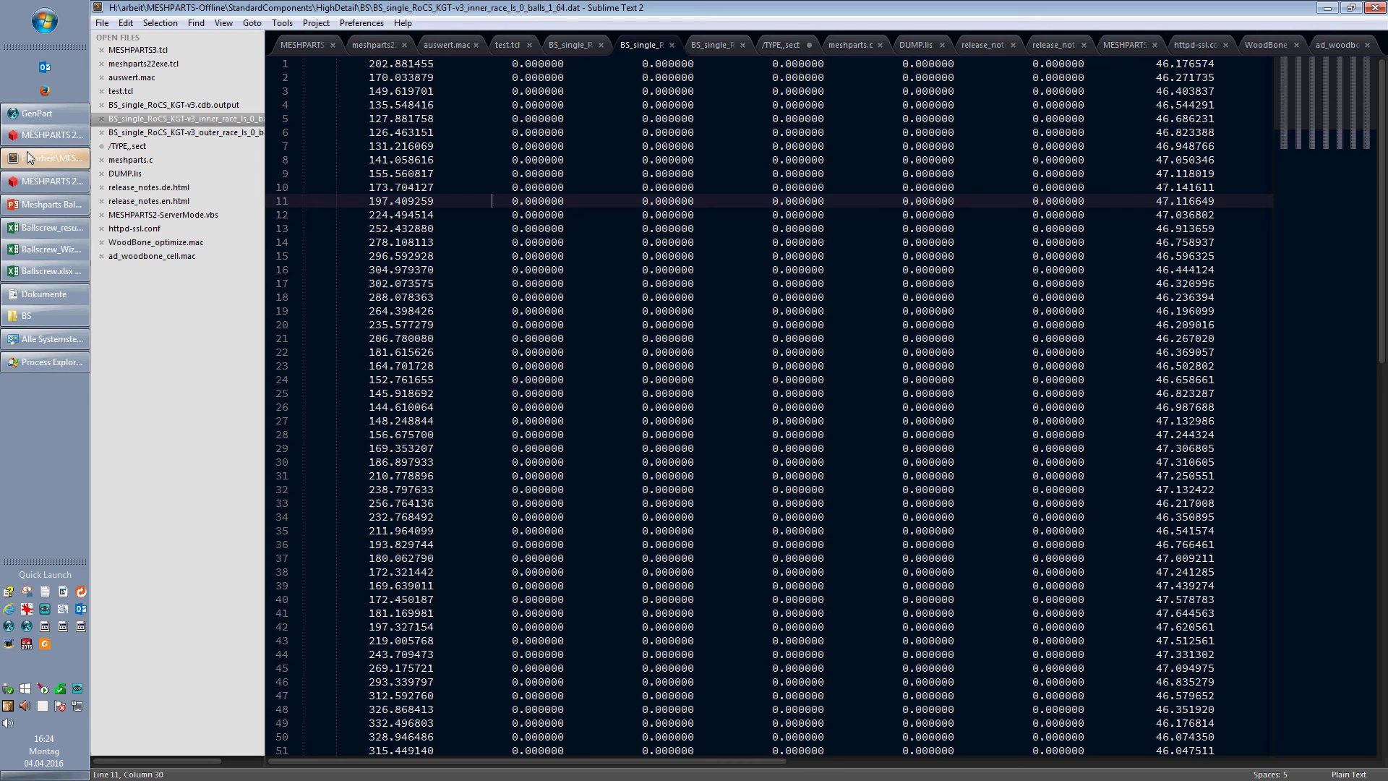
{"action": "left_click", "coordinate": [237, 132]}
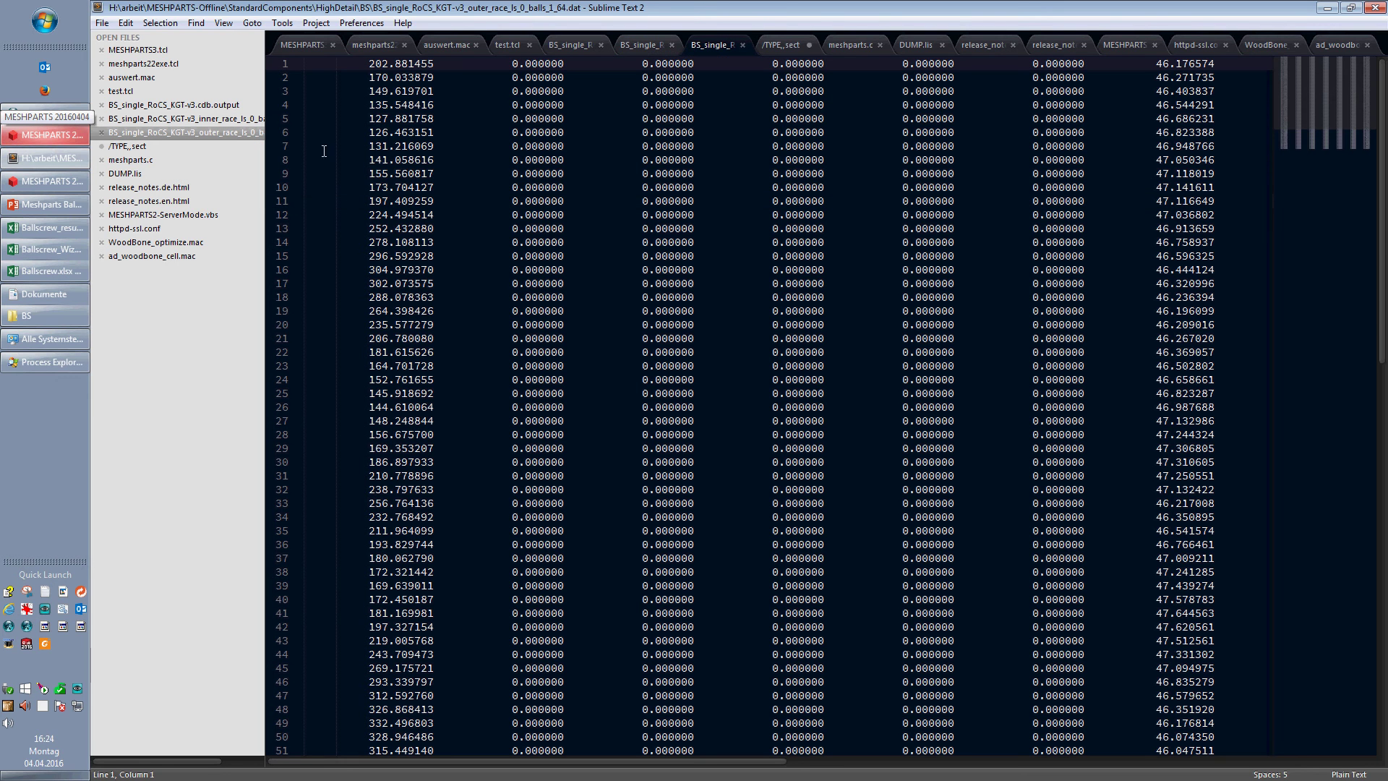
{"action": "left_click", "coordinate": [387, 148]}
{"action": "key", "text": "ctrl+a"}
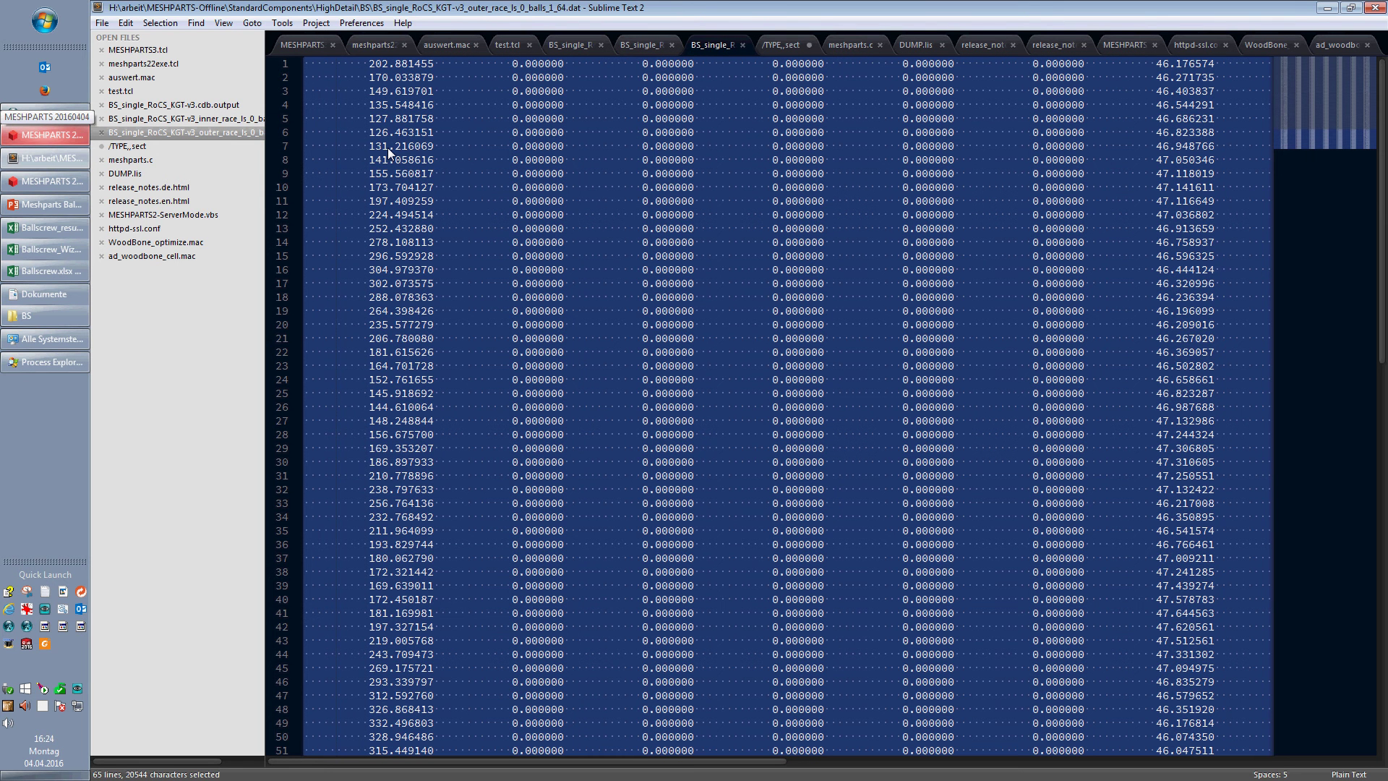
{"action": "key", "text": "ctrl+c"}
- Paste the copied results into the Nut sheet from cell A2 with the text conversion wizard, as delimited data separated by spaces
{"action": "left_click", "coordinate": [1327, 8]}
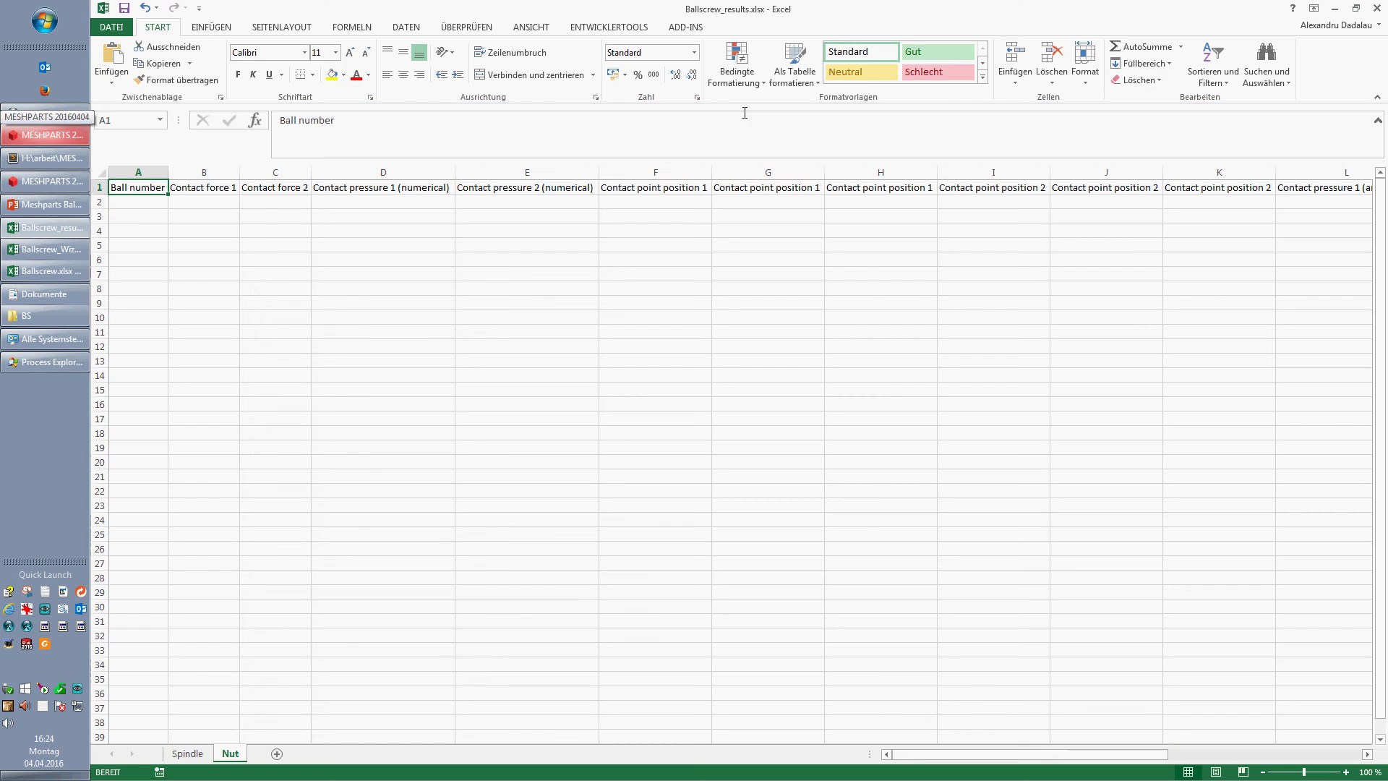
{"action": "left_click", "coordinate": [142, 201]}
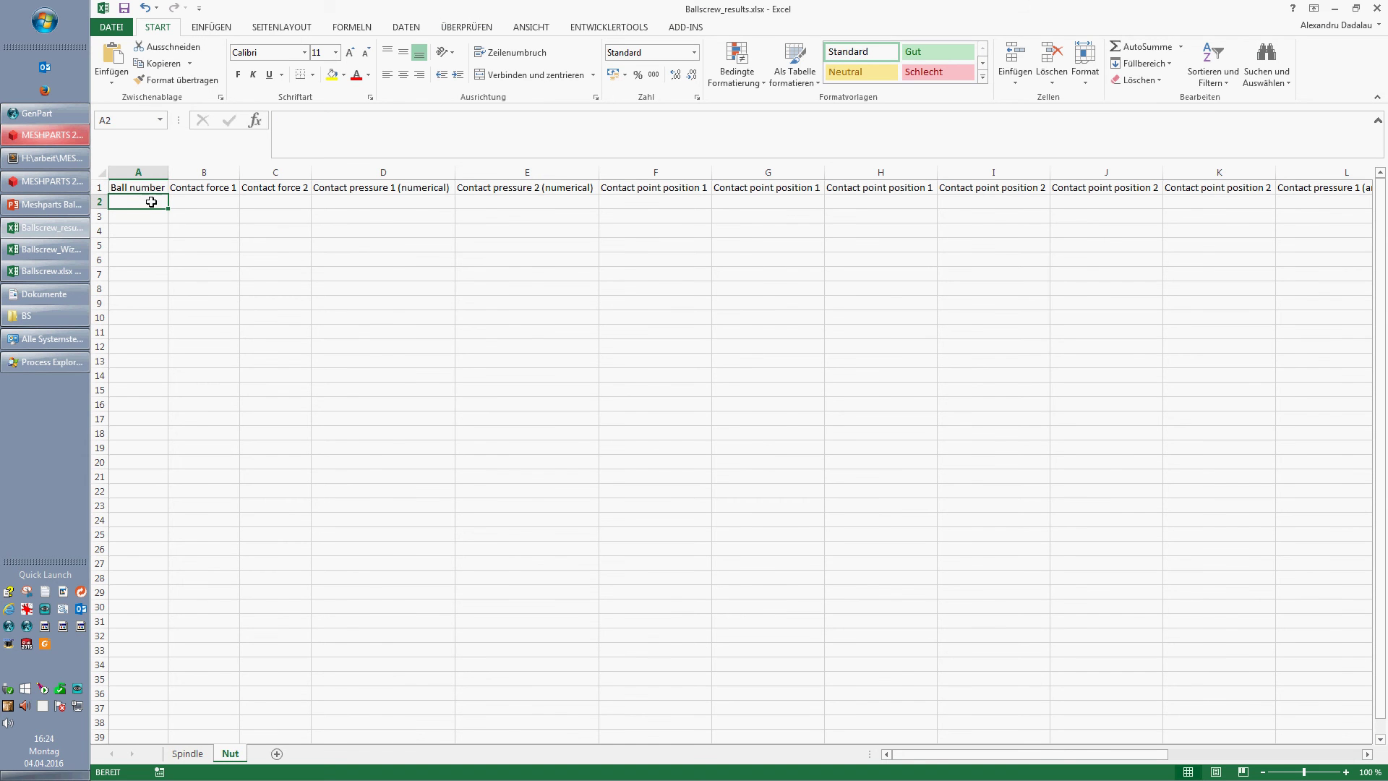
{"action": "left_click", "coordinate": [112, 81]}
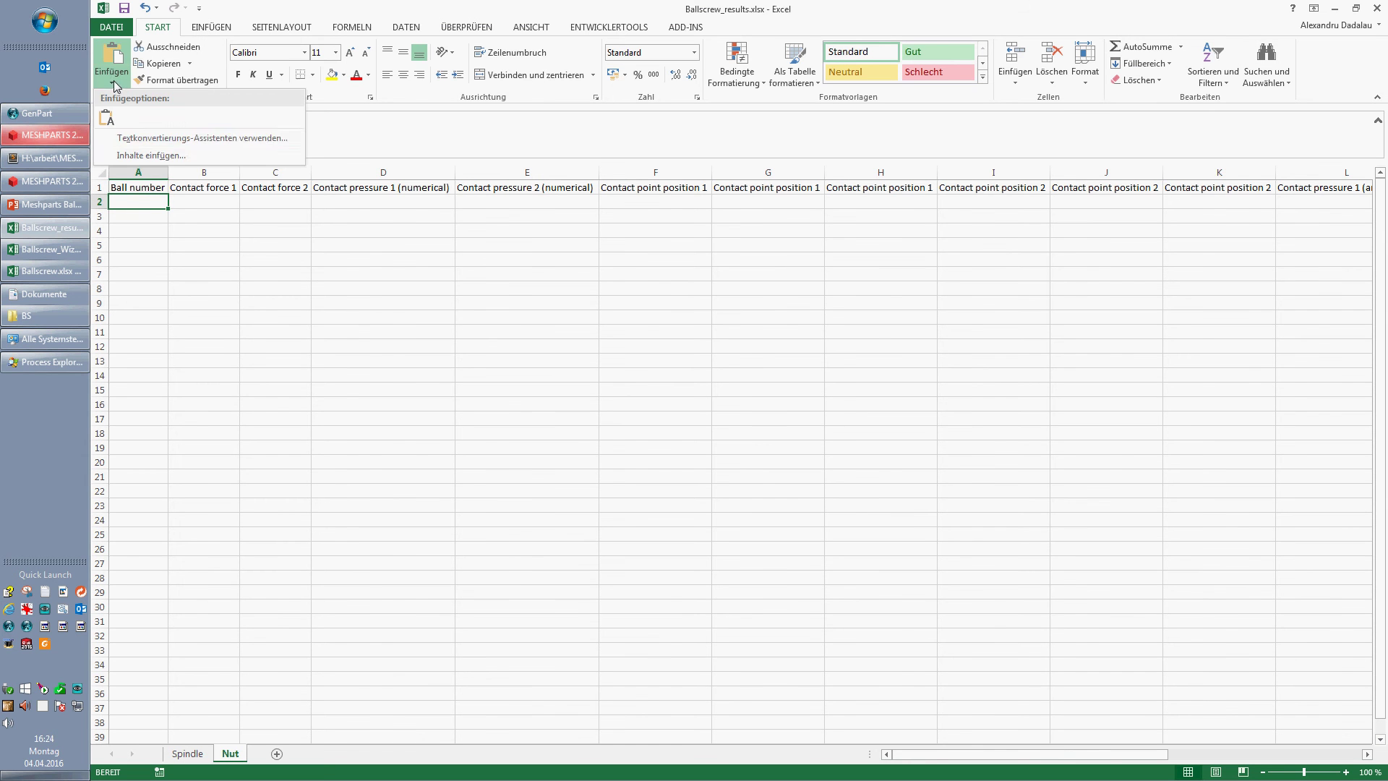
{"action": "left_click", "coordinate": [191, 138]}
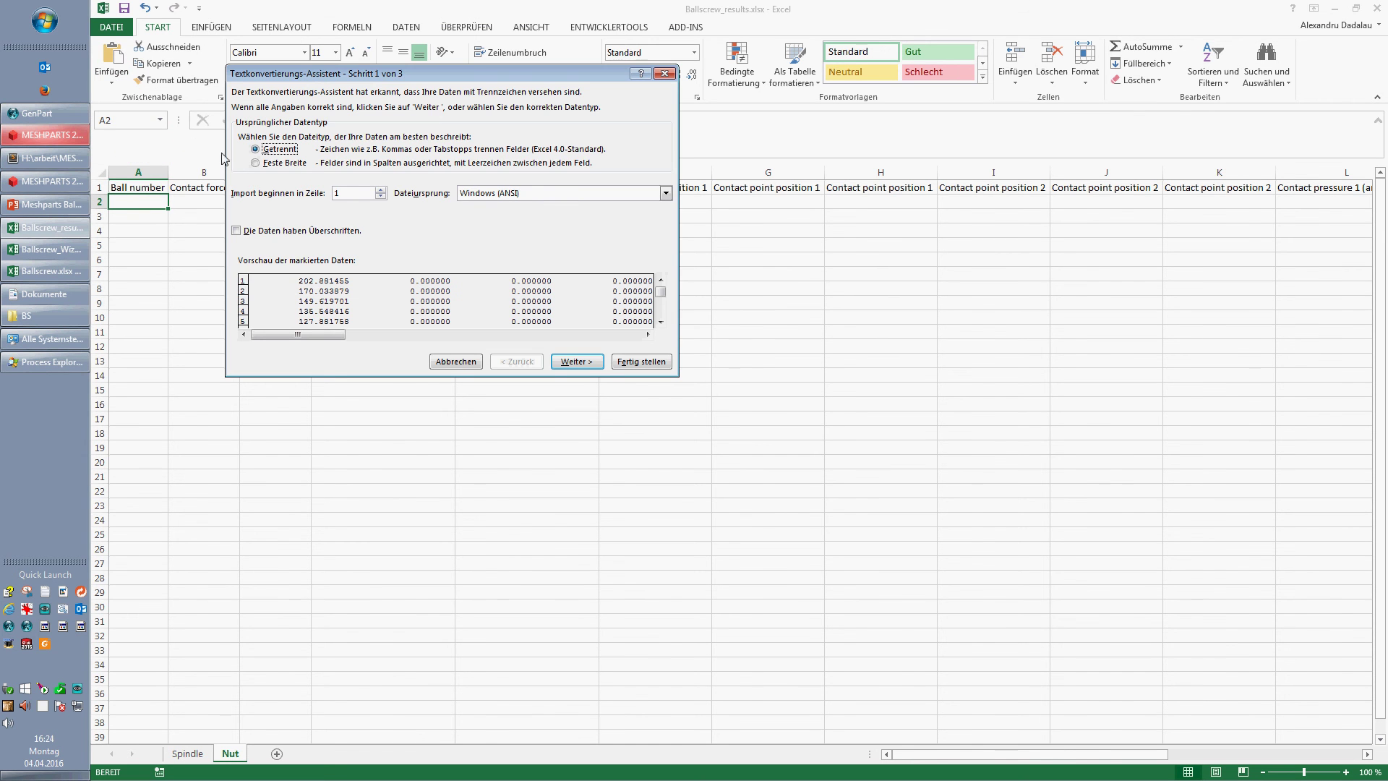
{"action": "left_click", "coordinate": [577, 361]}
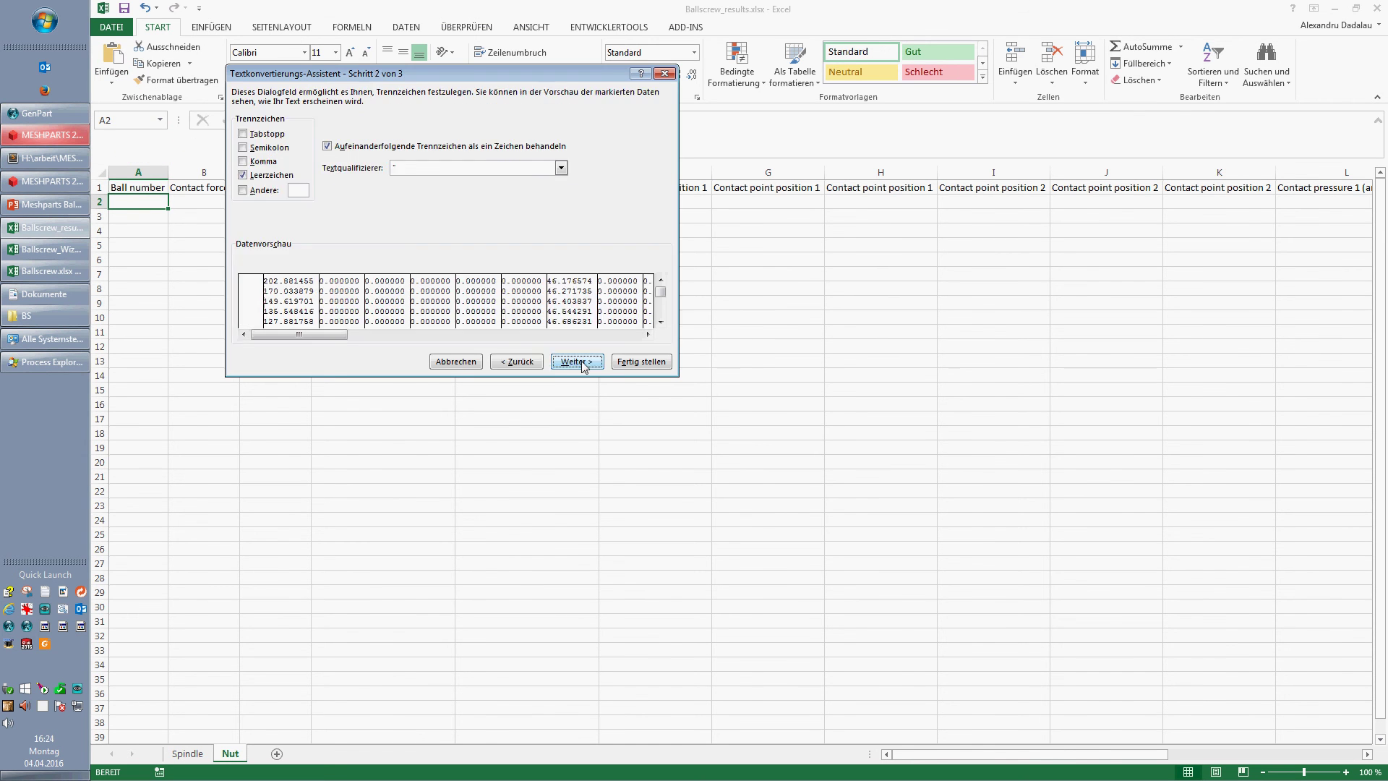
{"action": "left_click", "coordinate": [639, 361]}
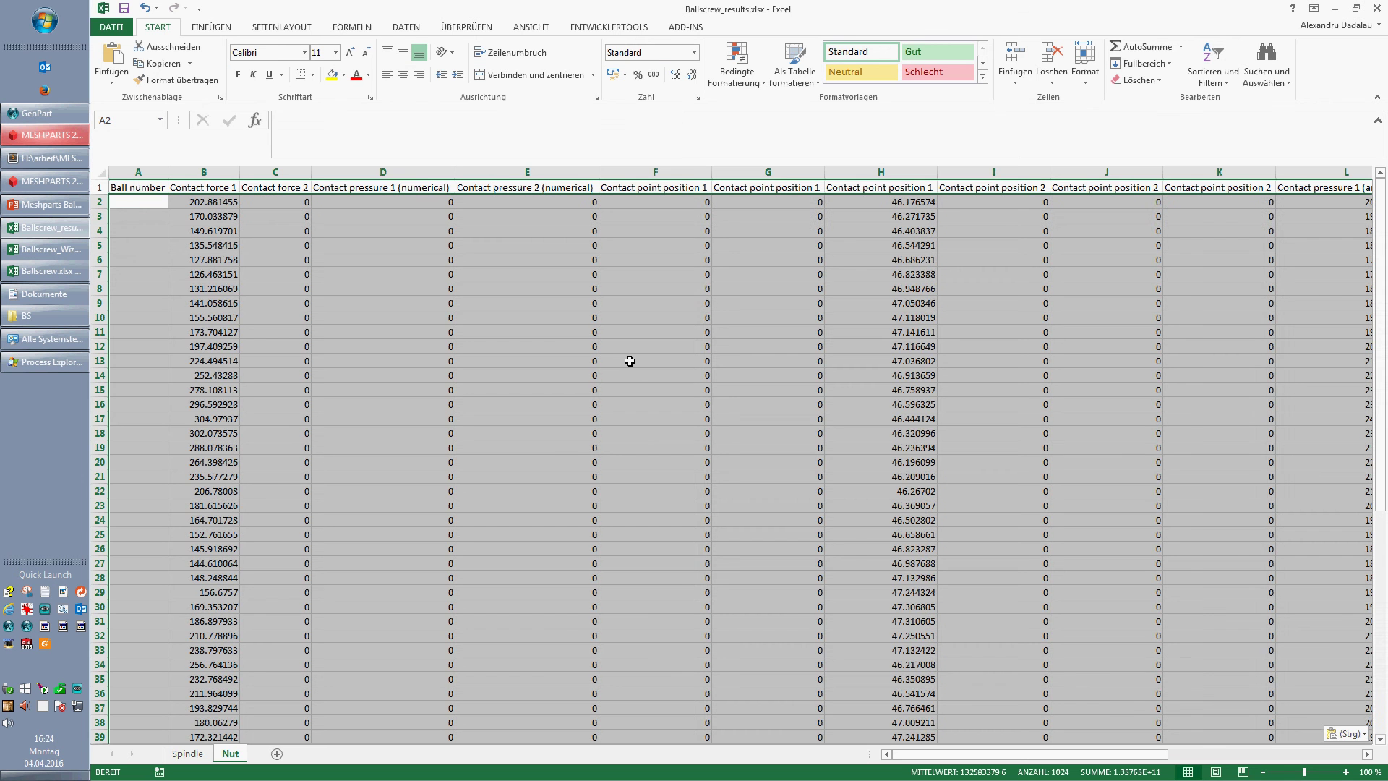
{"action": "left_click", "coordinate": [185, 230]}
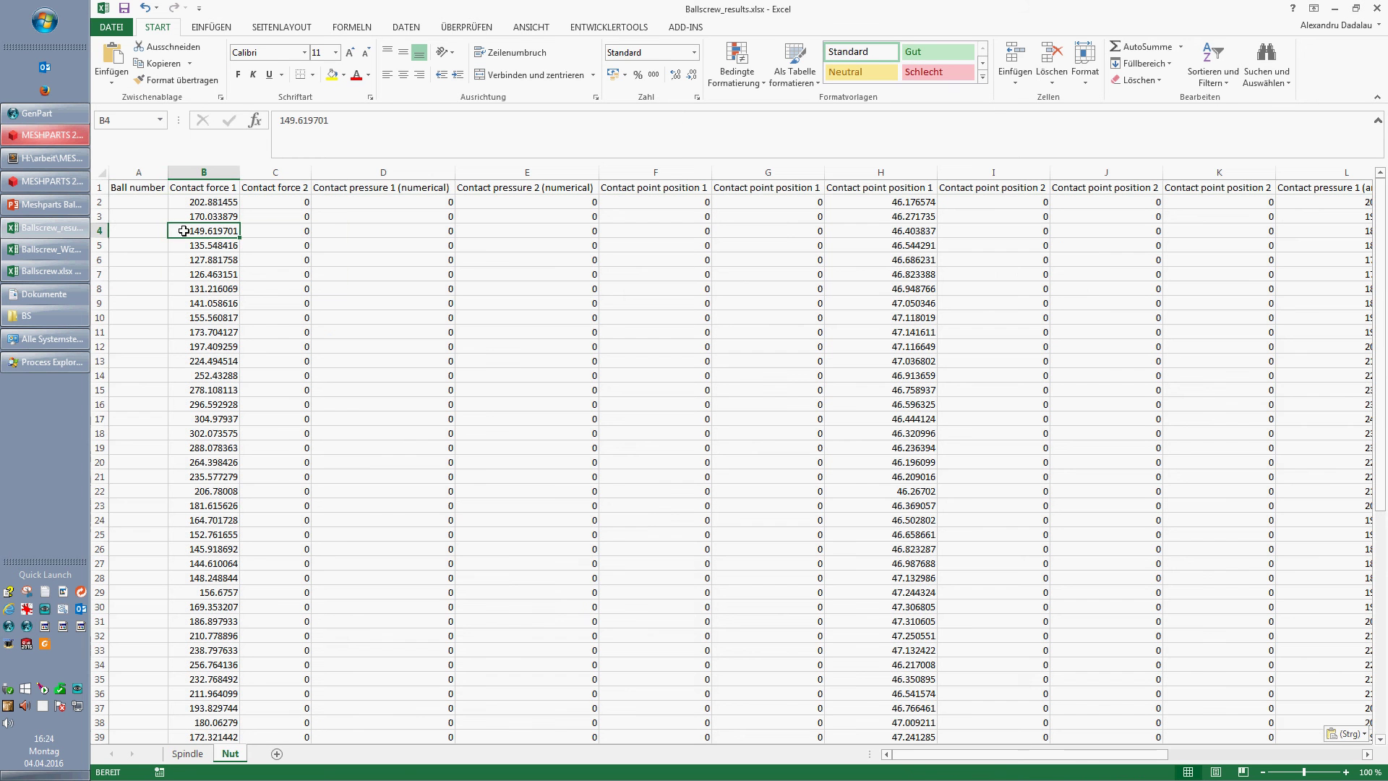
- Enter 1 and 2 in cells A2 and A3 and fill the series down the Ball number column for all result rows
{"action": "left_click", "coordinate": [145, 201]}
{"action": "type", "text": "1"}
{"action": "key", "text": "Return"}
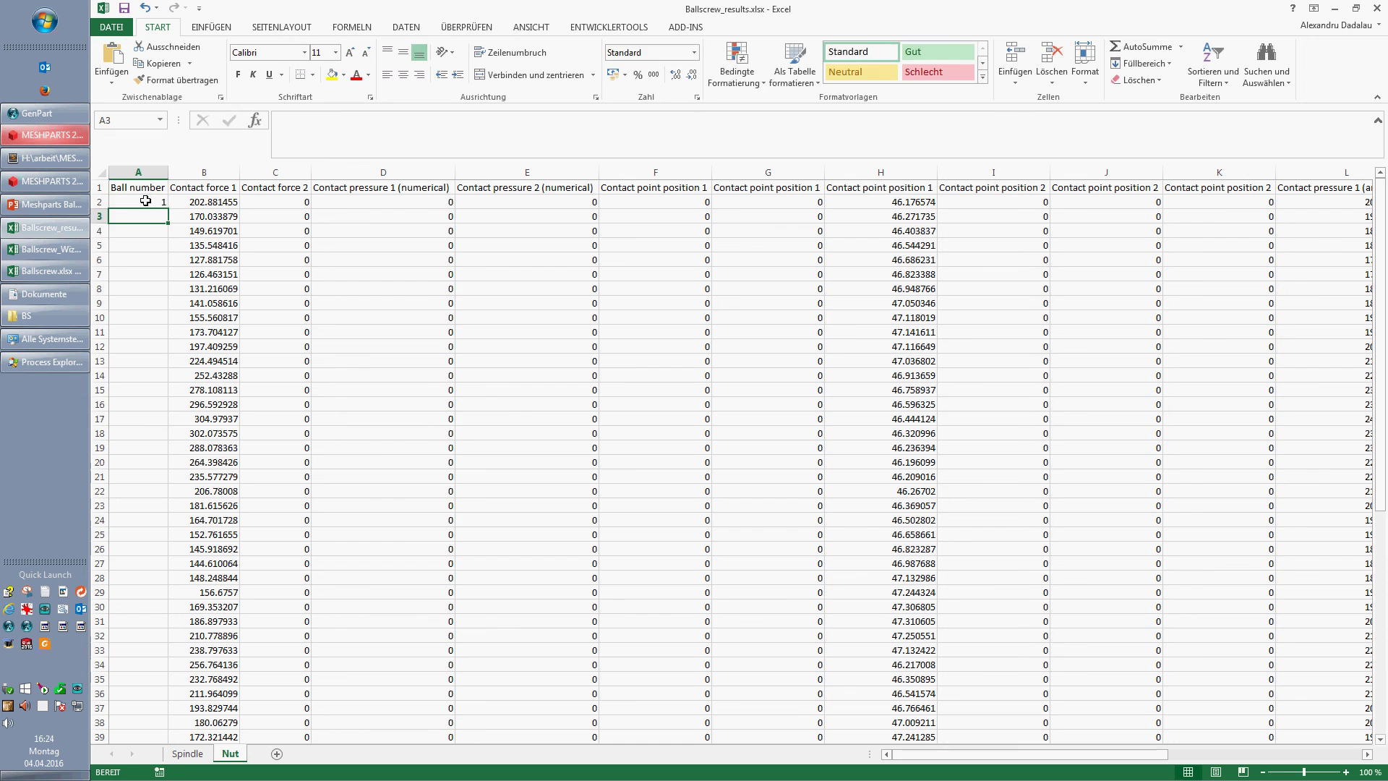
{"action": "type", "text": "2"}
{"action": "key", "text": "Return"}
{"action": "left_click_drag", "start_coordinate": [155, 202], "coordinate": [161, 217]}
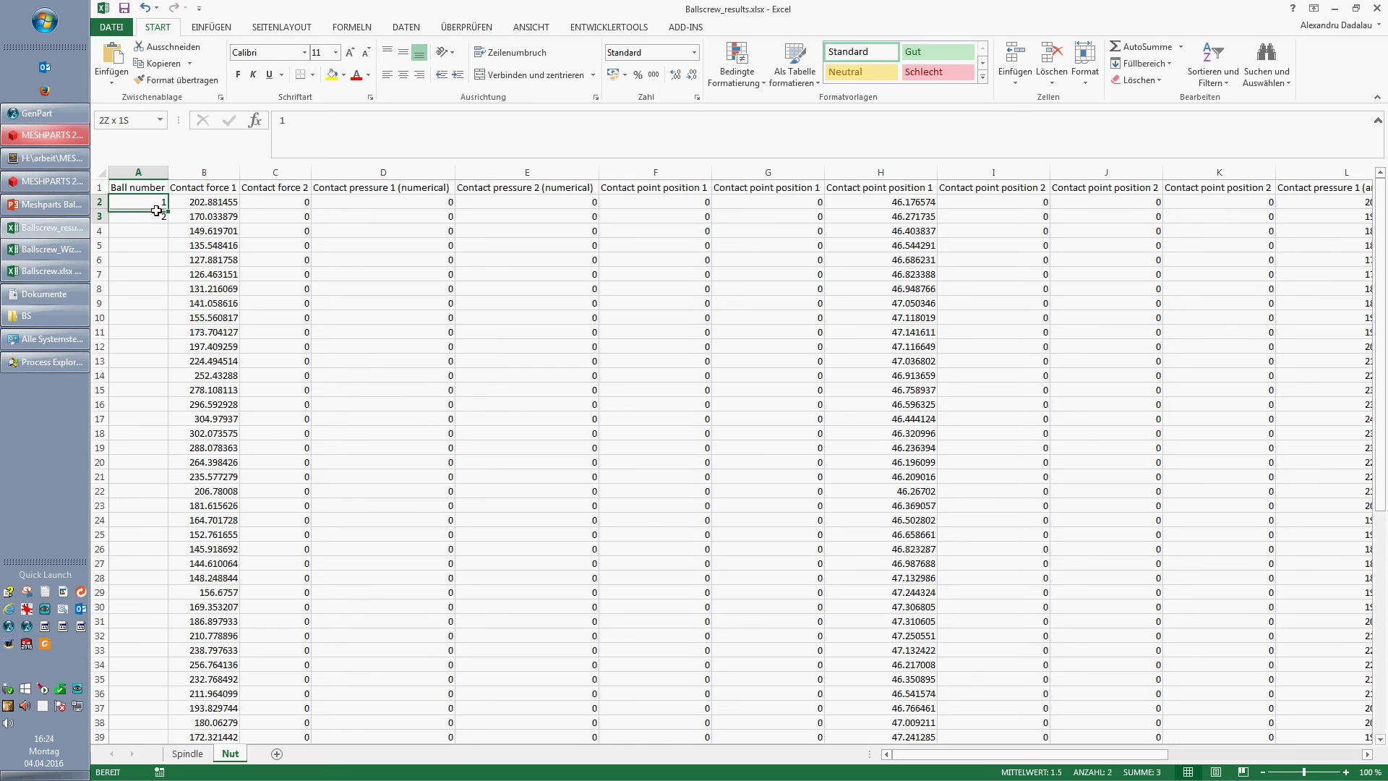
{"action": "double_click", "coordinate": [168, 223]}
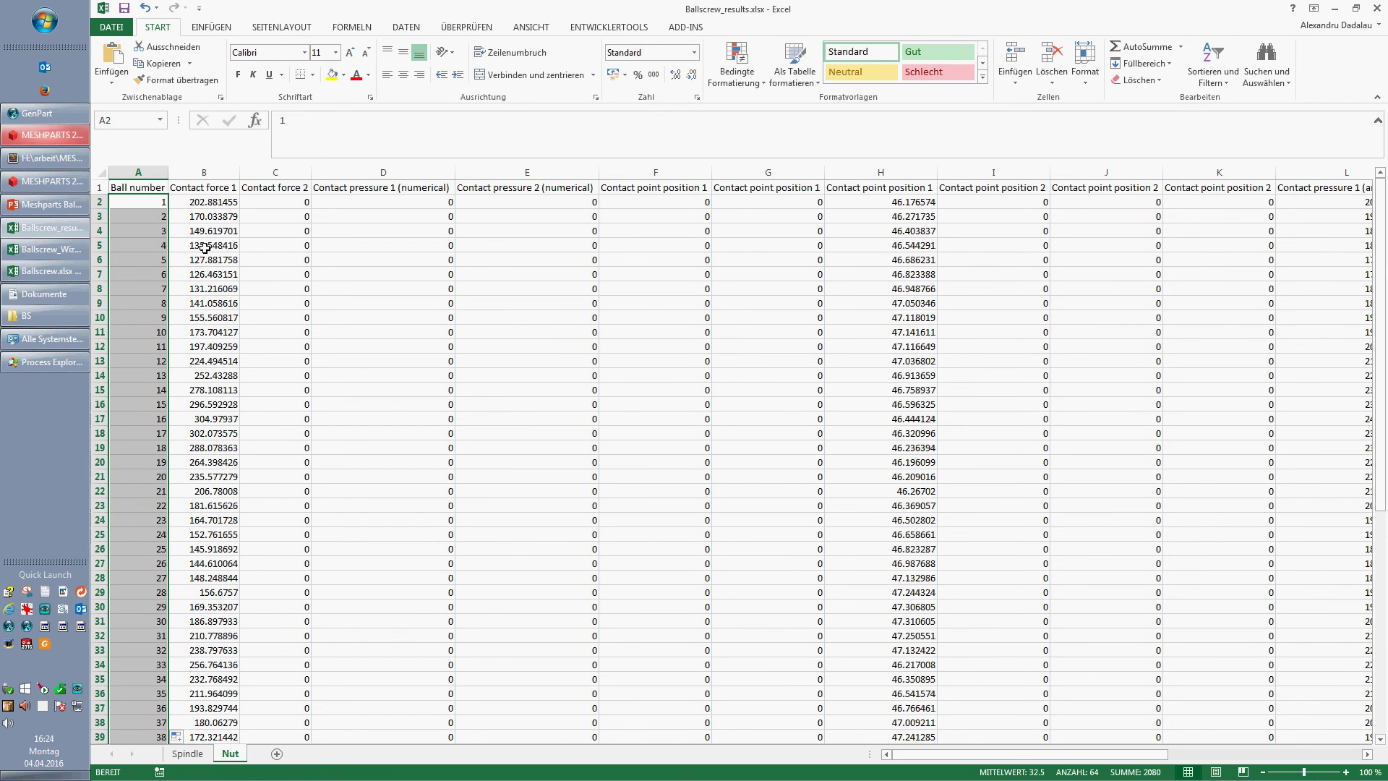
{"action": "left_click", "coordinate": [244, 287]}
- Create a scatter chart with straight lines and markers plotting Contact force 1 against Ball number on the Nut sheet
{"action": "left_click", "coordinate": [138, 172]}
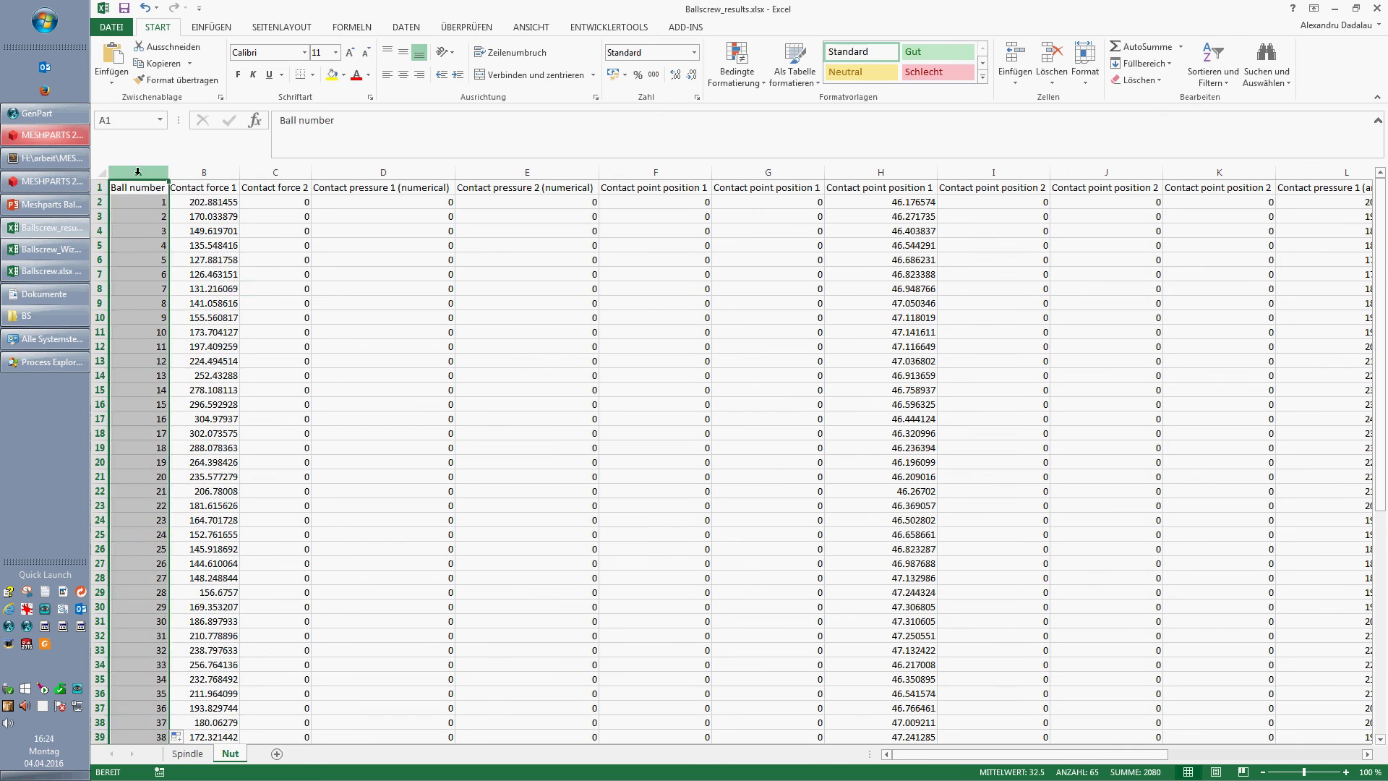
{"action": "left_click", "coordinate": [199, 170], "text": "ctrl"}
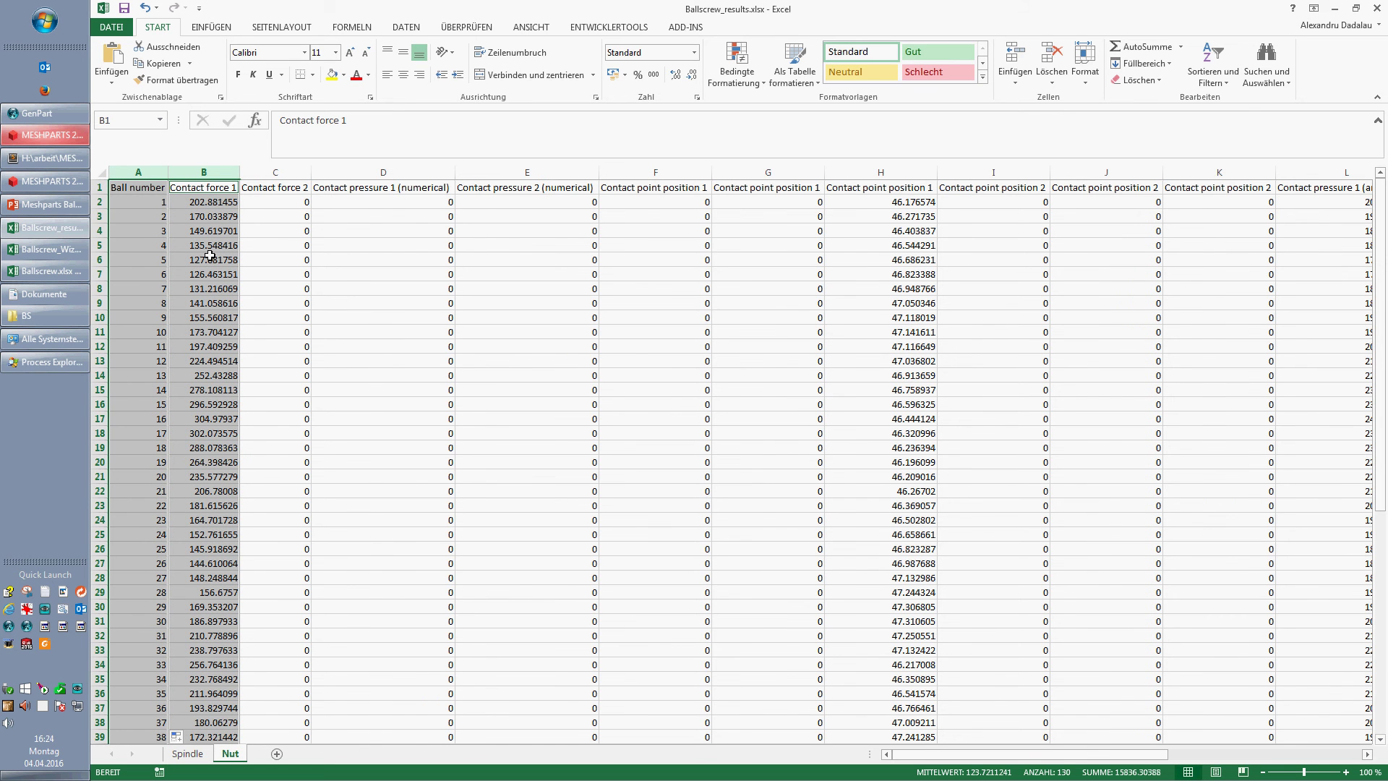
{"action": "left_click", "coordinate": [224, 29]}
{"action": "left_click", "coordinate": [678, 83]}
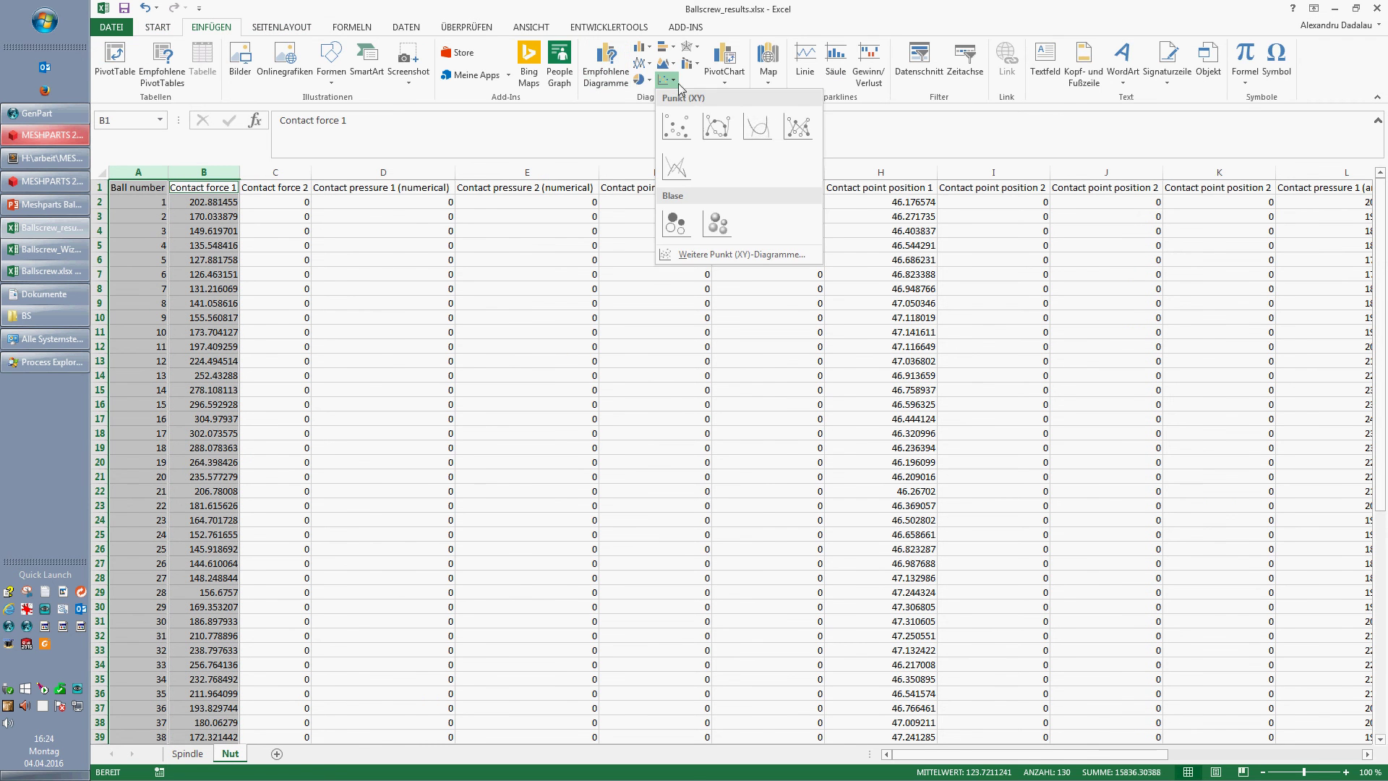
{"action": "left_click", "coordinate": [802, 129]}
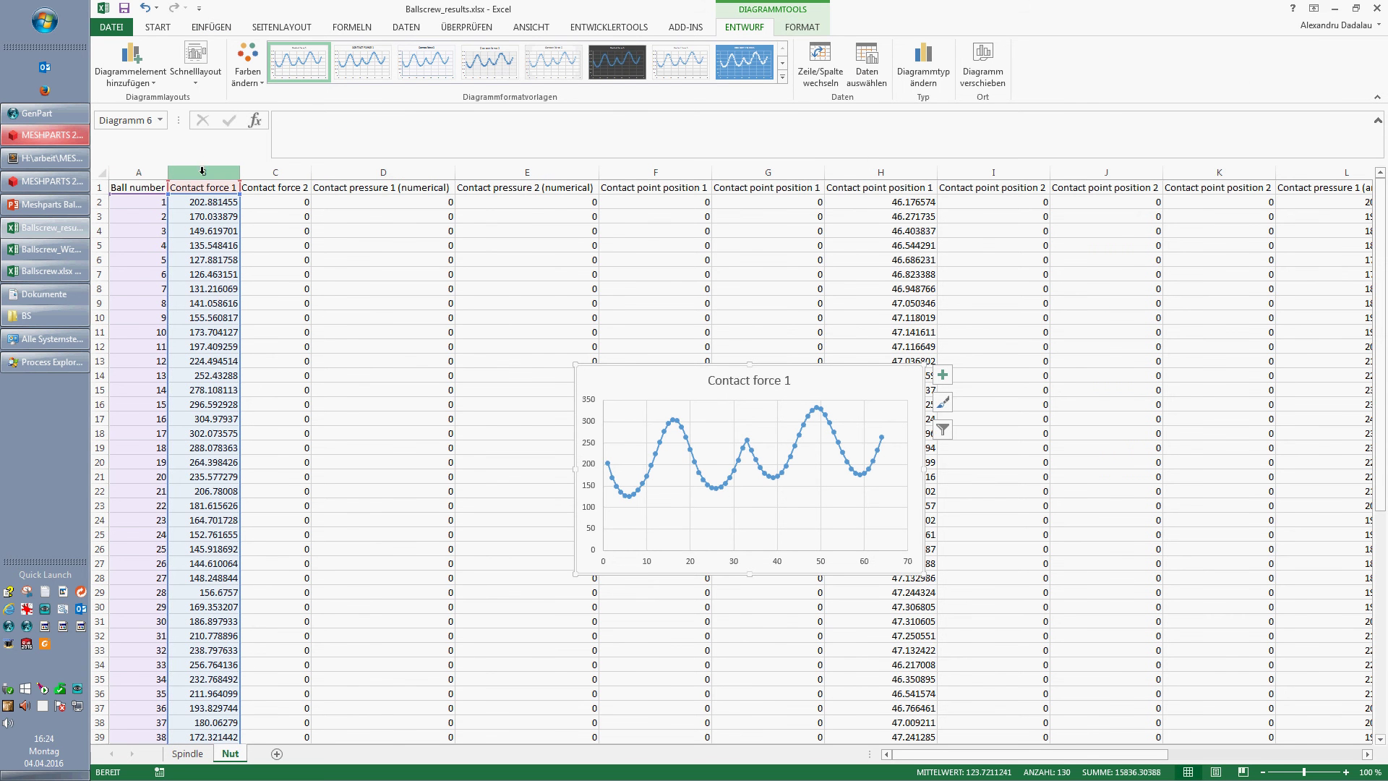
- Create a scatter chart with straight lines and markers plotting Contact pressure 1 (analytical) against Ball number
{"action": "left_click", "coordinate": [138, 172]}
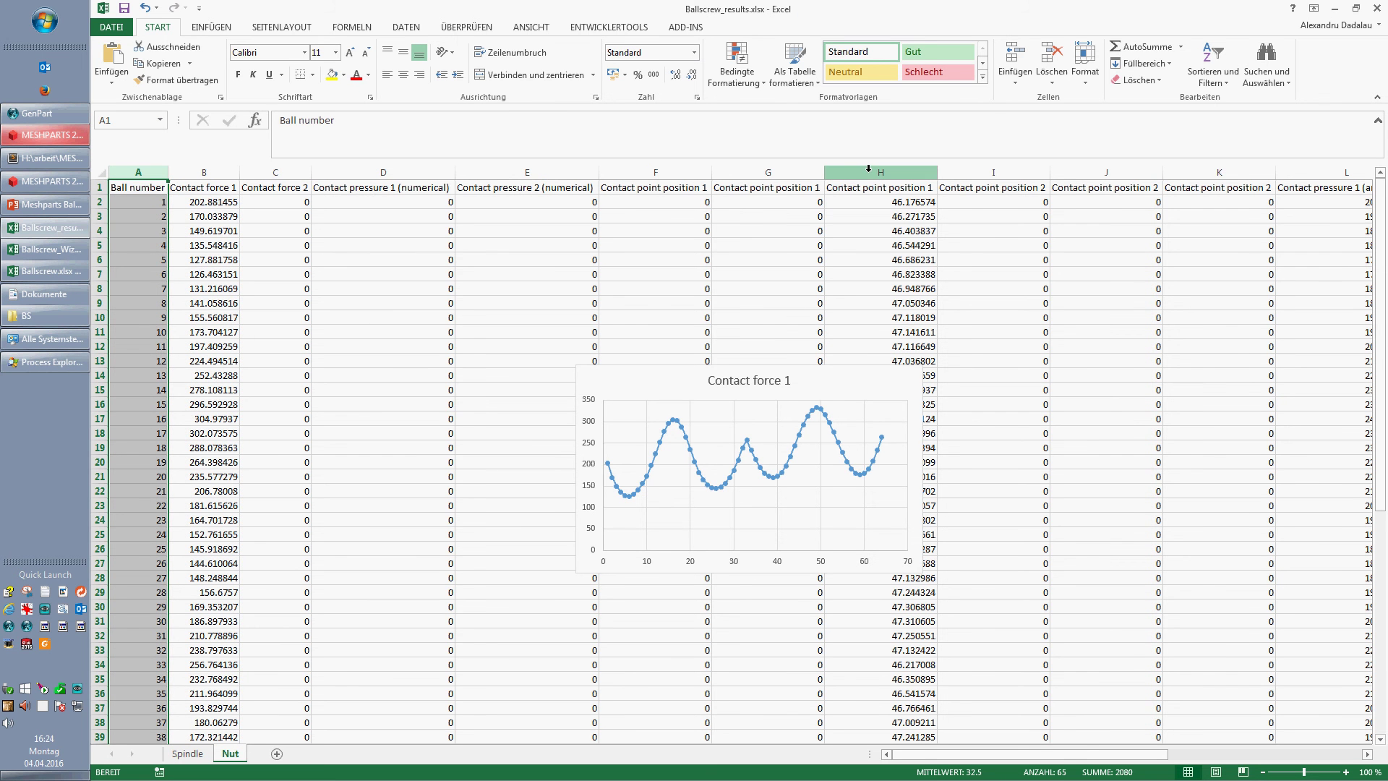
{"action": "left_click_drag", "start_coordinate": [1007, 755], "coordinate": [1199, 767]}
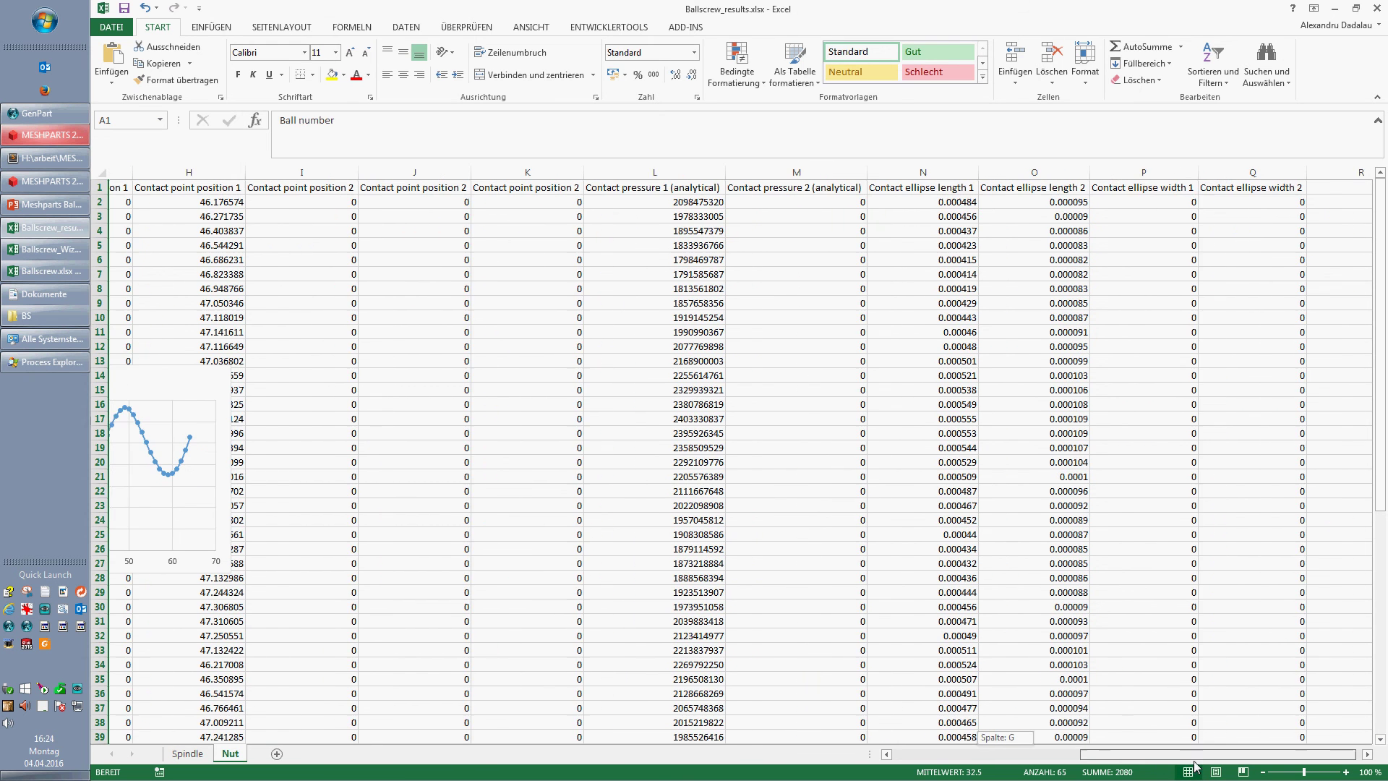
{"action": "left_click", "coordinate": [640, 172]}
{"action": "left_click_drag", "start_coordinate": [1229, 754], "coordinate": [1016, 754]}
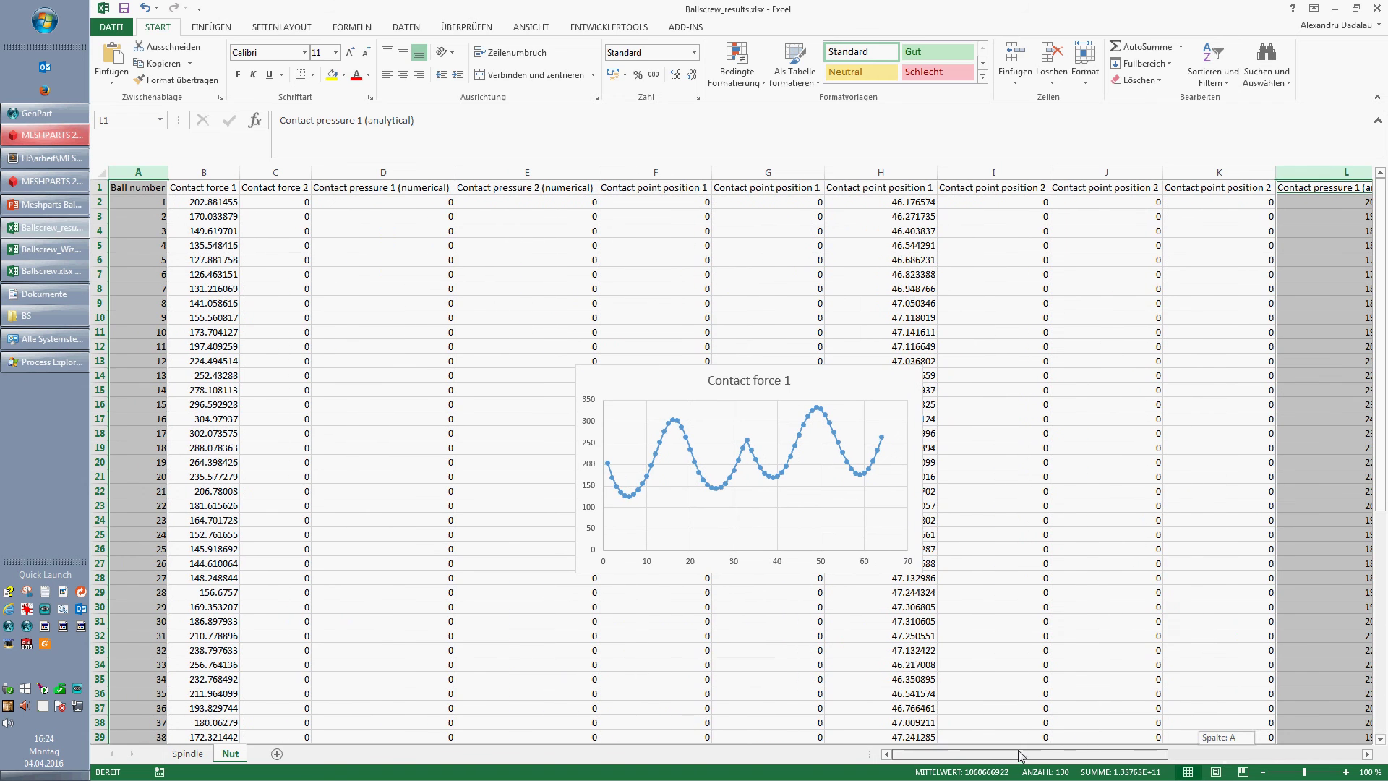
{"action": "left_click", "coordinate": [208, 29]}
{"action": "left_click", "coordinate": [663, 79]}
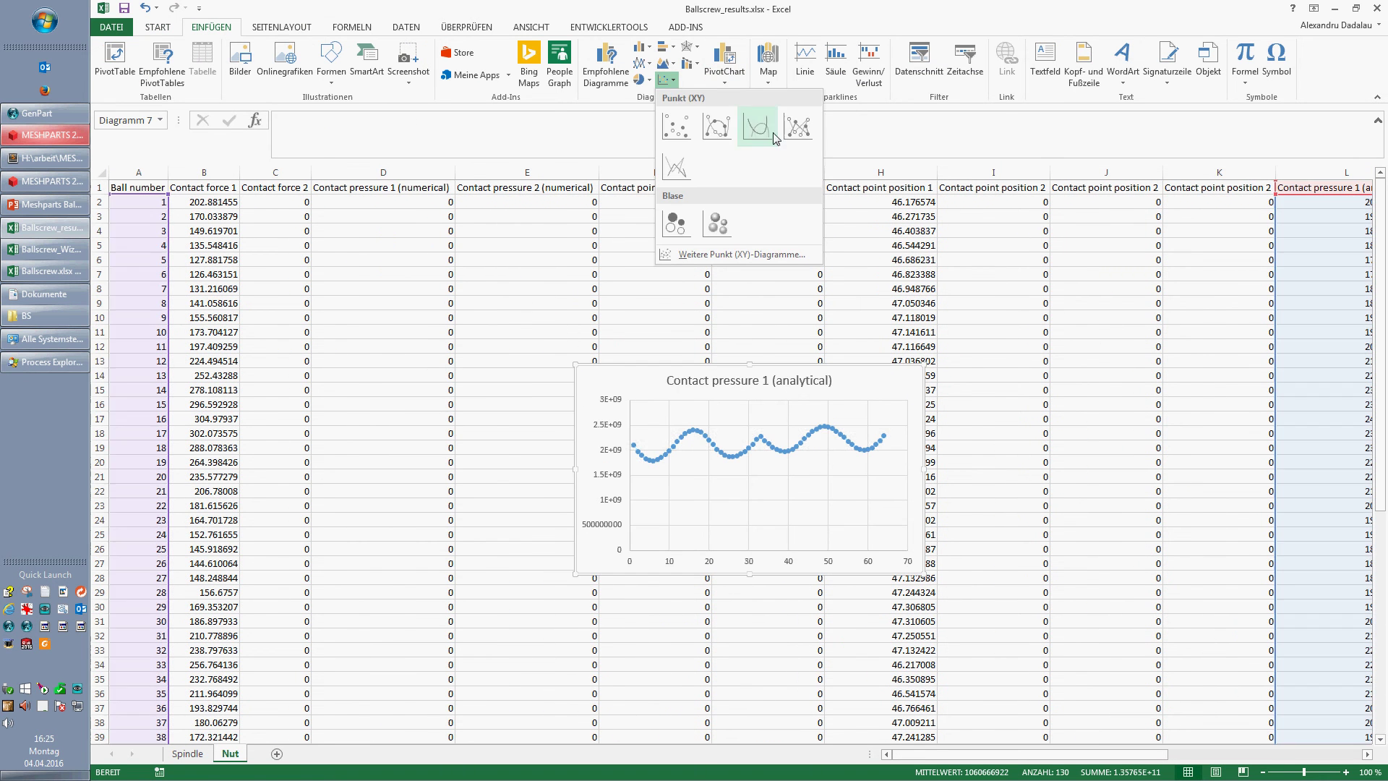
{"action": "left_click", "coordinate": [797, 136]}
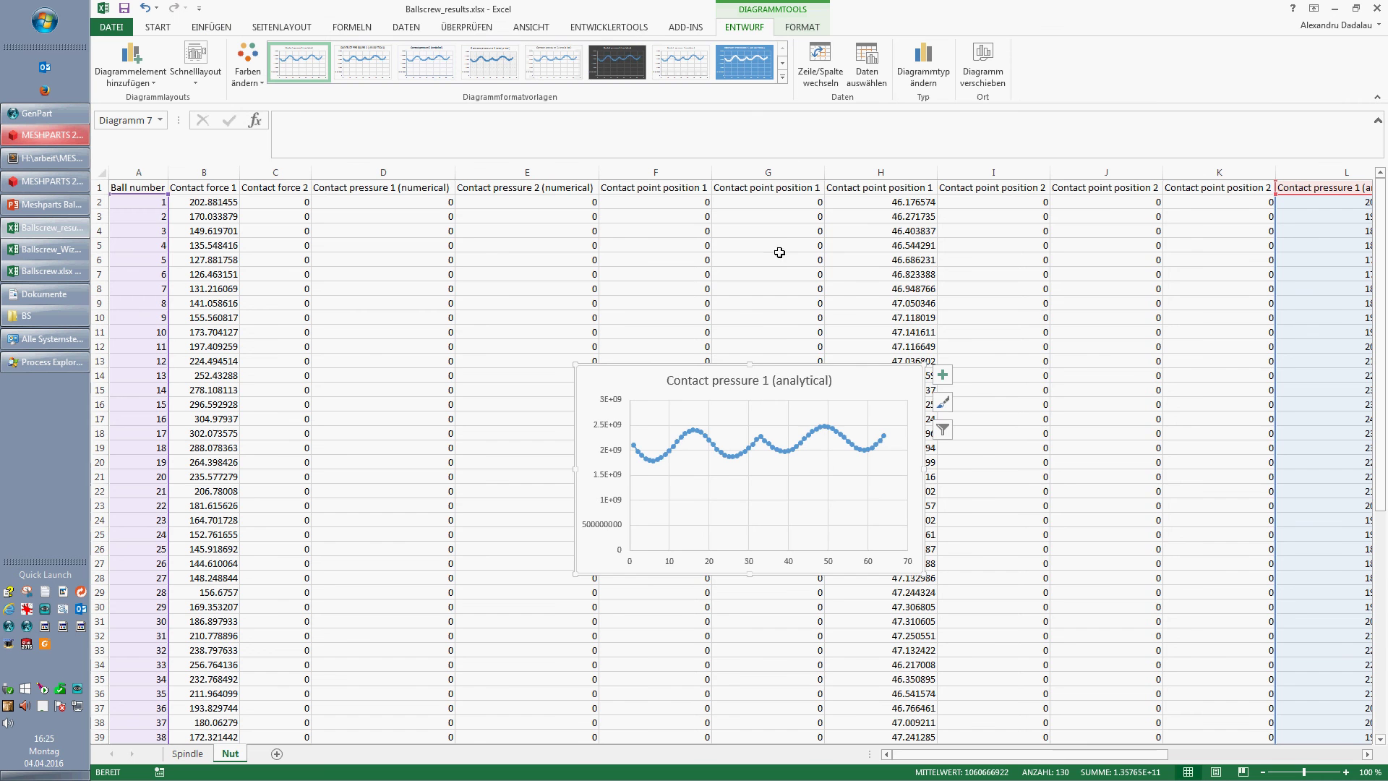
- Arrange the Contact force 1 and Contact pressure 1 (analytical) charts side by side in the upper part of the Nut sheet
{"action": "mouse_move", "coordinate": [767, 370]}
{"action": "left_mouse_down"}
{"action": "mouse_move", "coordinate": [852, 365]}
{"action": "mouse_move", "coordinate": [1069, 273]}
{"action": "mouse_move", "coordinate": [1146, 377]}
{"action": "left_mouse_up"}
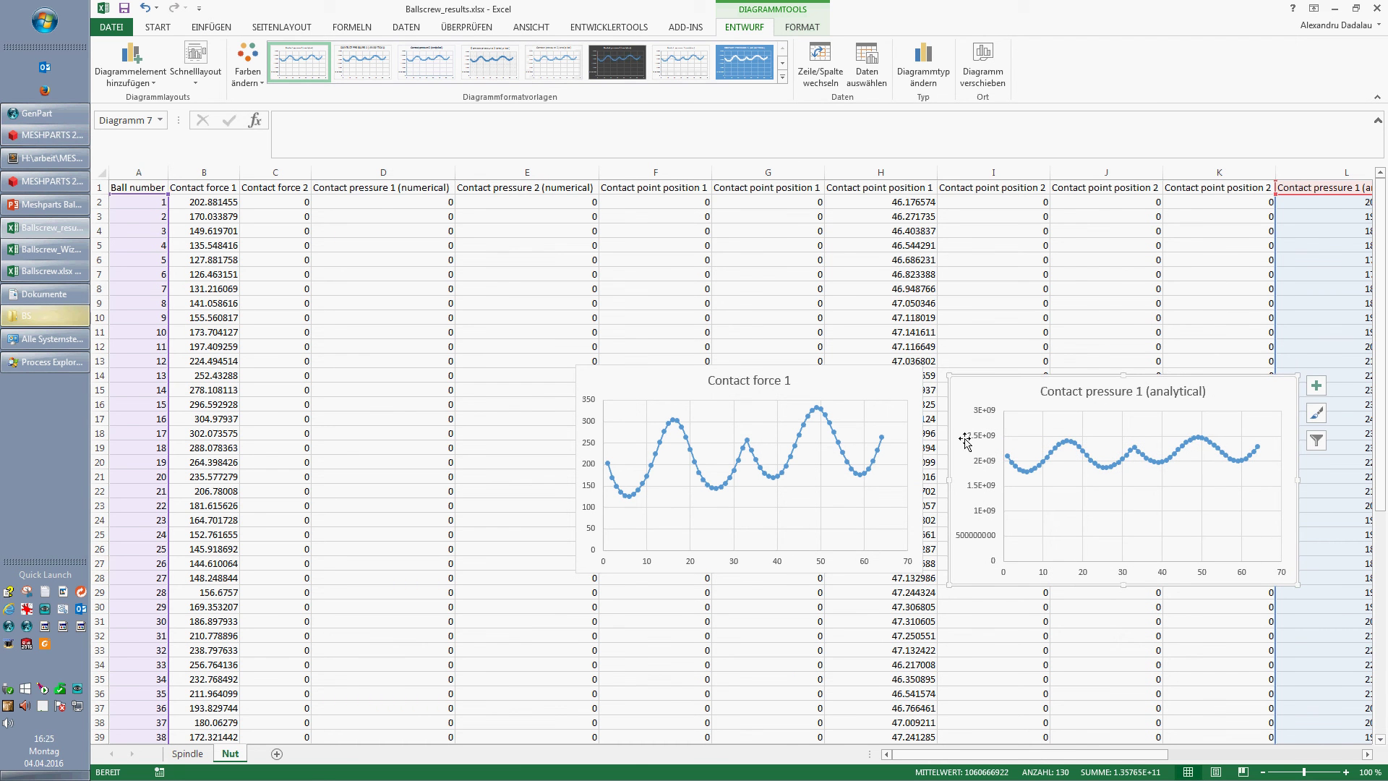
{"action": "left_click", "coordinate": [888, 370]}
{"action": "left_click_drag", "start_coordinate": [882, 367], "coordinate": [563, 310]}
{"action": "left_click_drag", "start_coordinate": [1249, 380], "coordinate": [927, 312]}
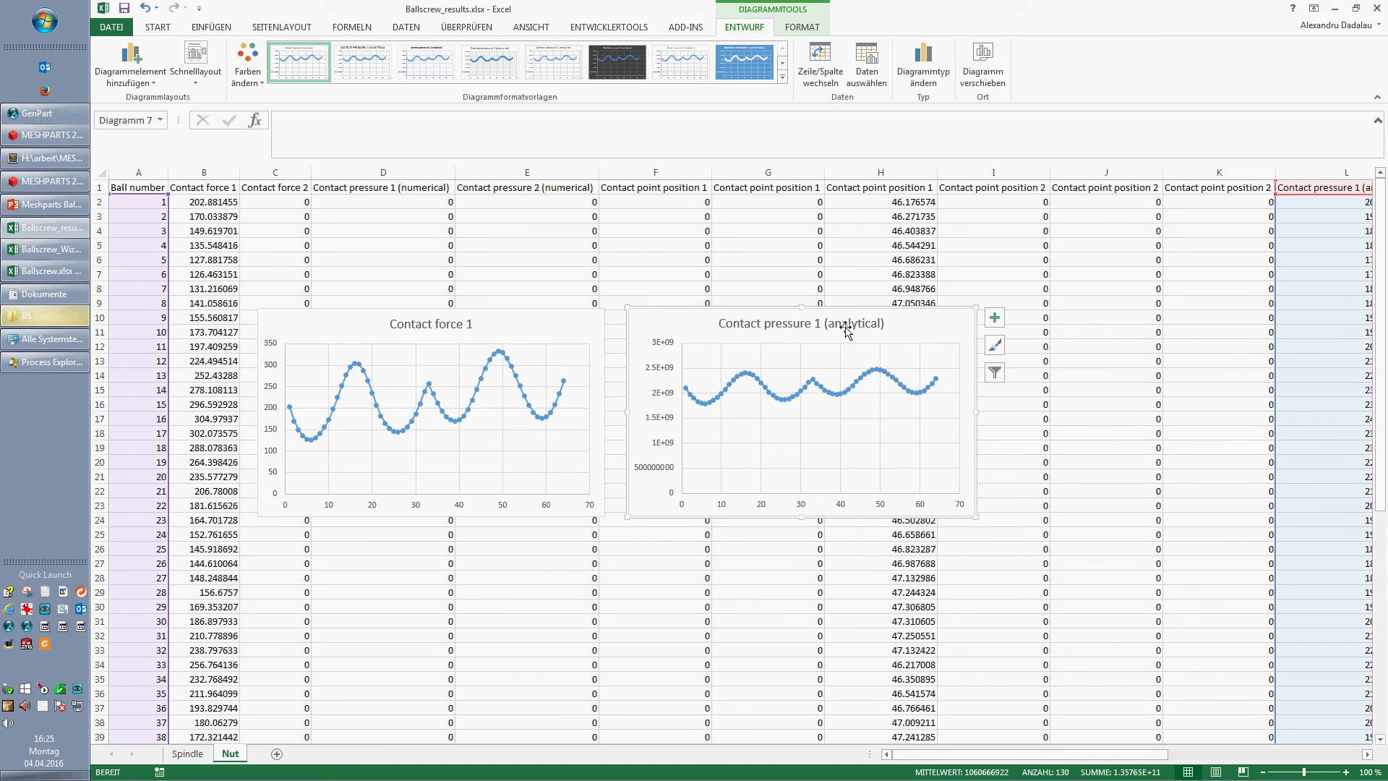
- Open BS_single_RoCS_KGT-v3.db from the BS folder in ANSYS Mechanical APDL and plot the model's elements with the EPLOT command
{"action": "left_click", "coordinate": [27, 319]}
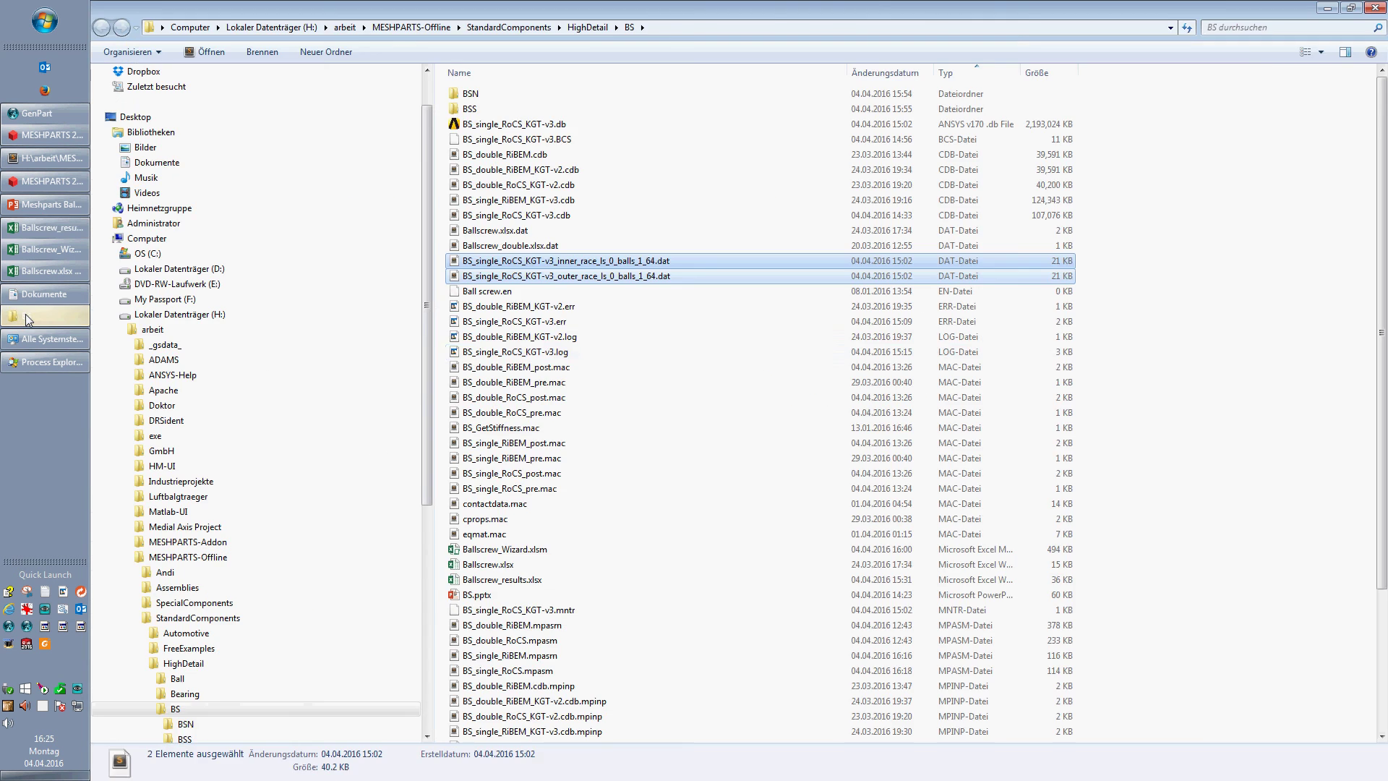
{"action": "left_click", "coordinate": [497, 125]}
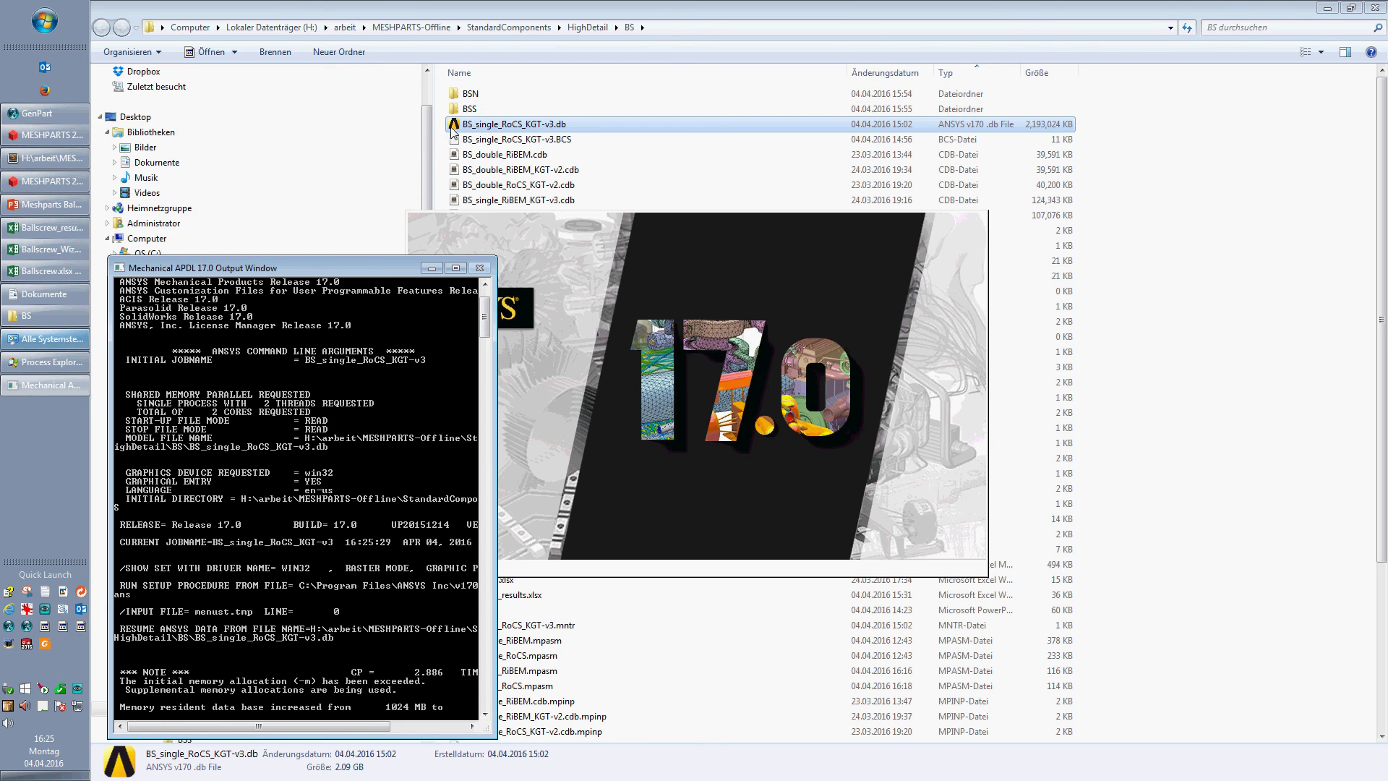
{"action": "left_click", "coordinate": [570, 128]}
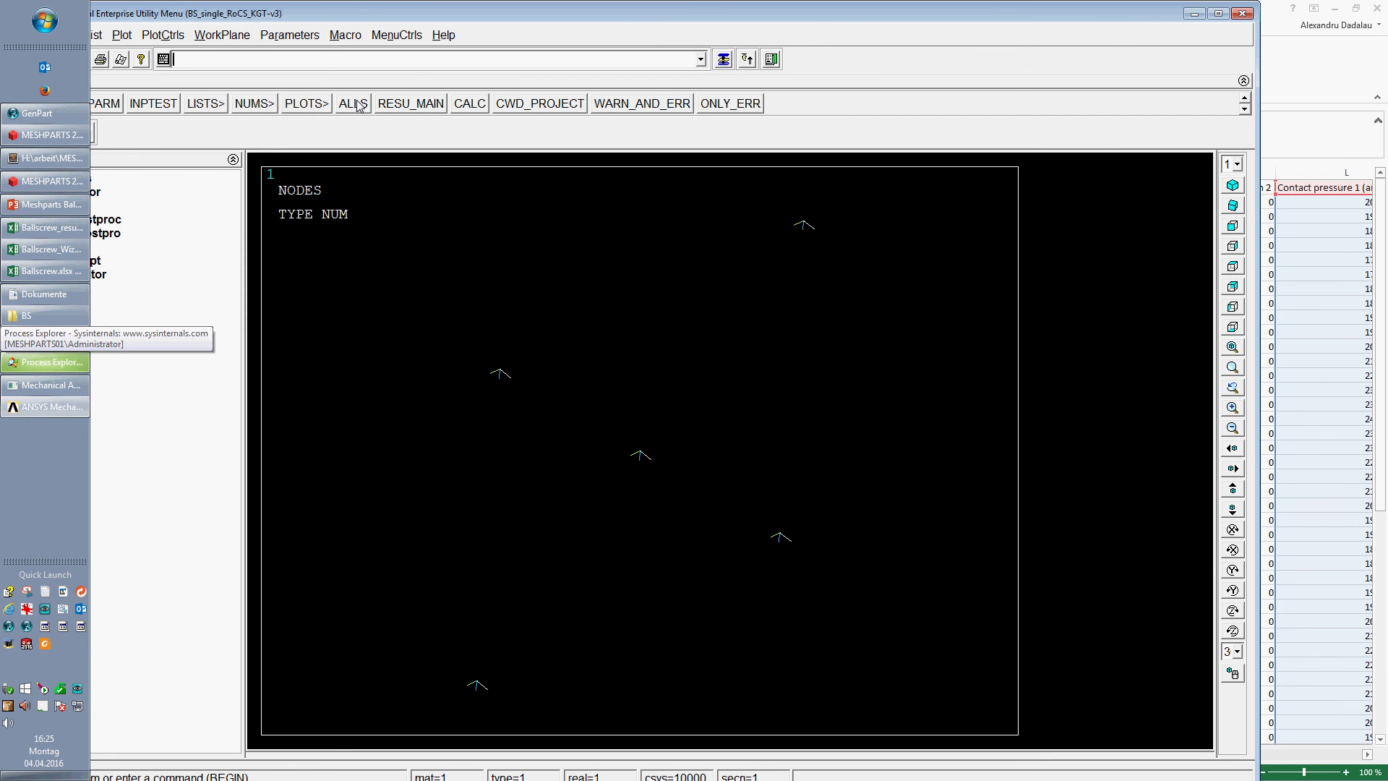
{"action": "type", "text": "eplo"}
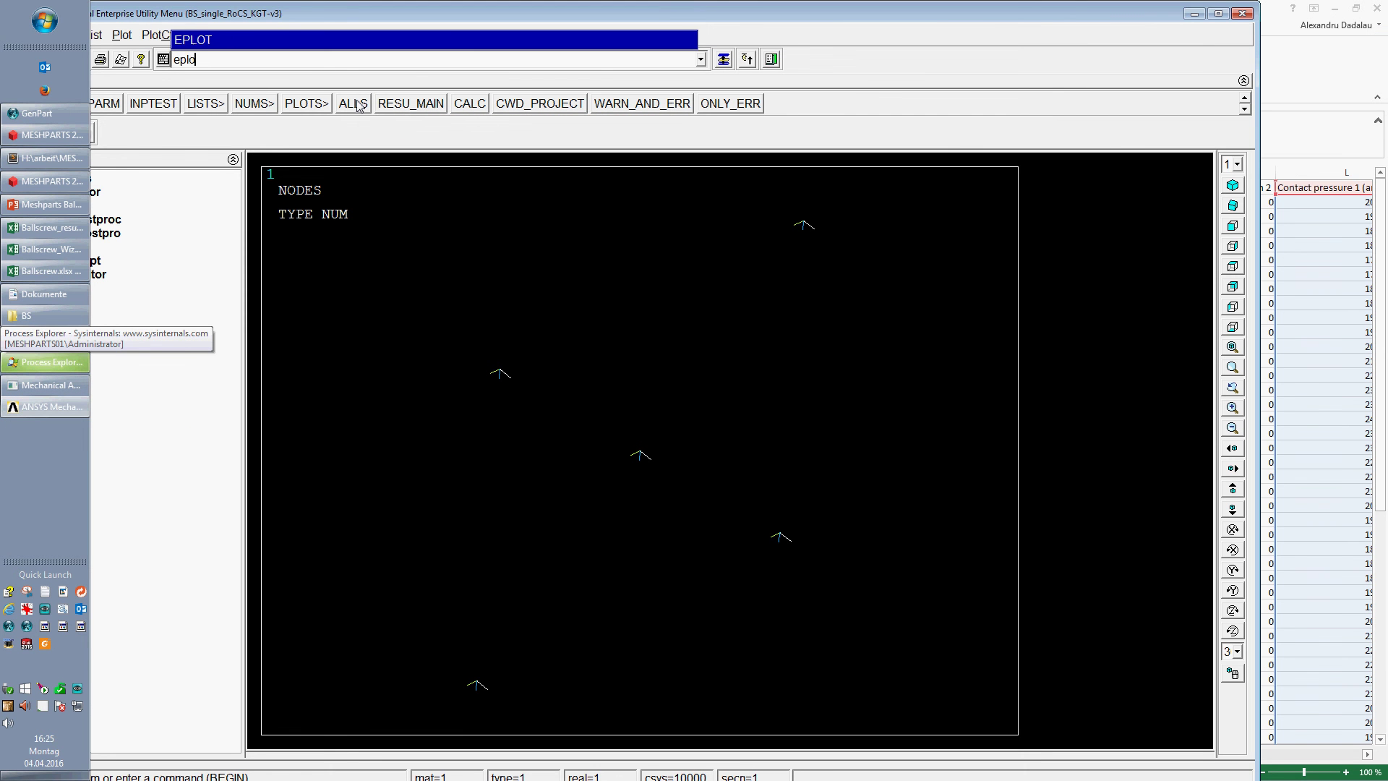
{"action": "key", "text": "Return"}
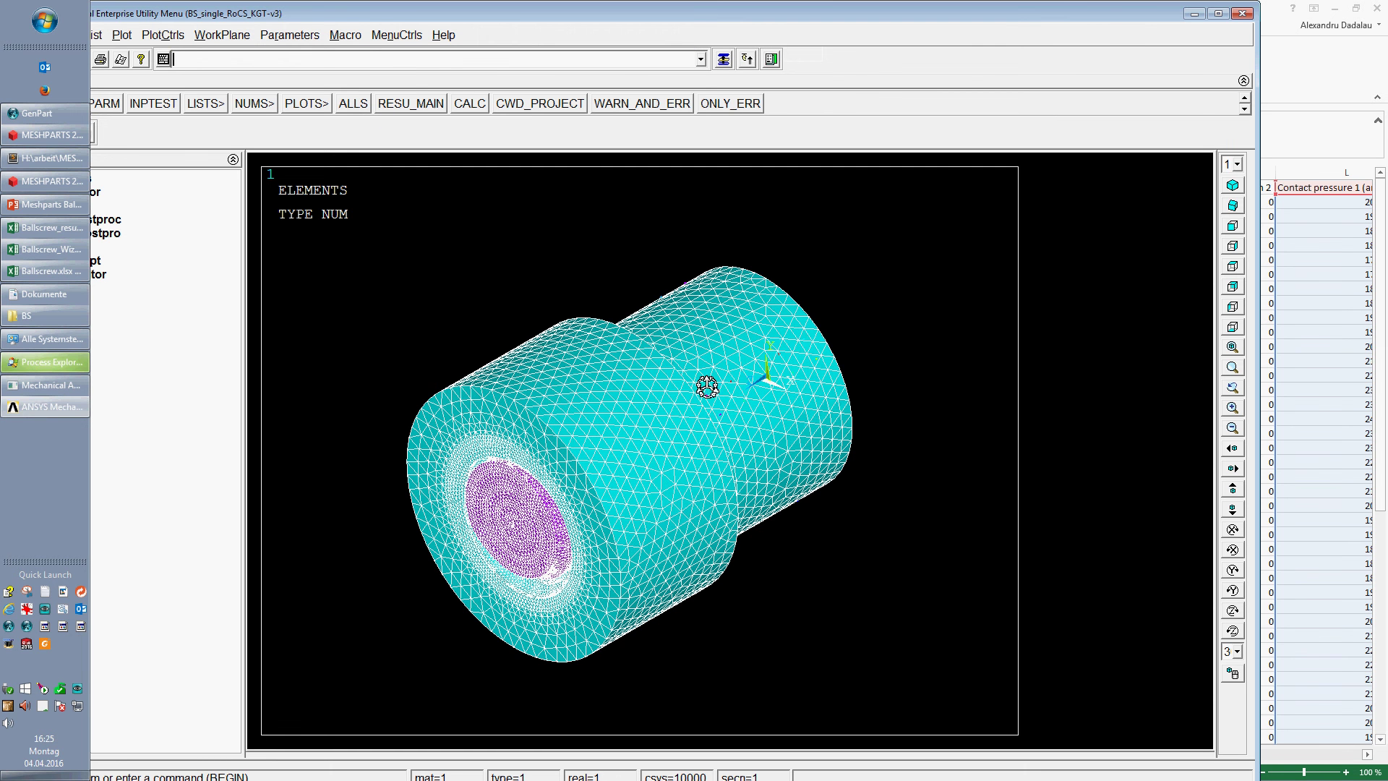
- Show the PLOTS command set, and enlarge the graphics area by maximizing the window and narrowing the Main Menu pane
{"action": "left_click", "coordinate": [321, 103]}
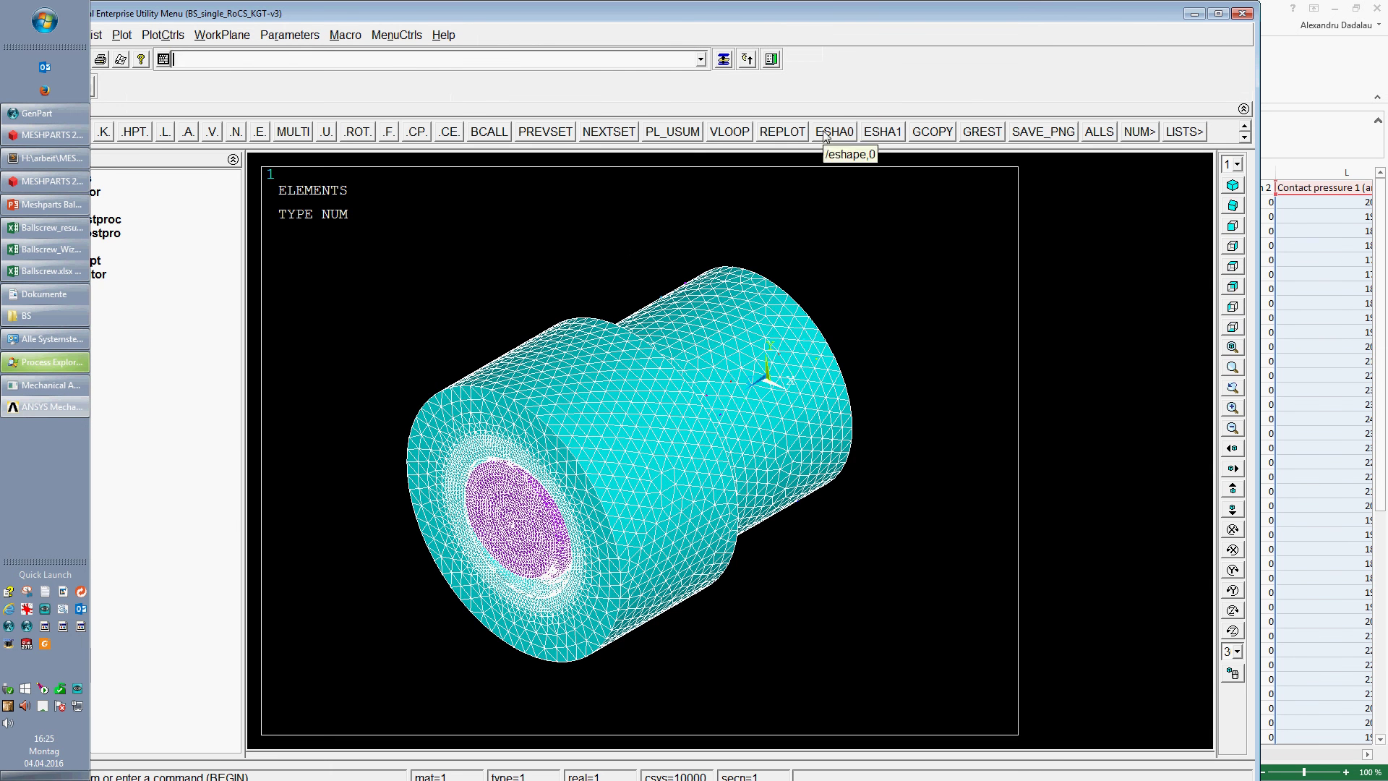
{"action": "double_click", "coordinate": [771, 12]}
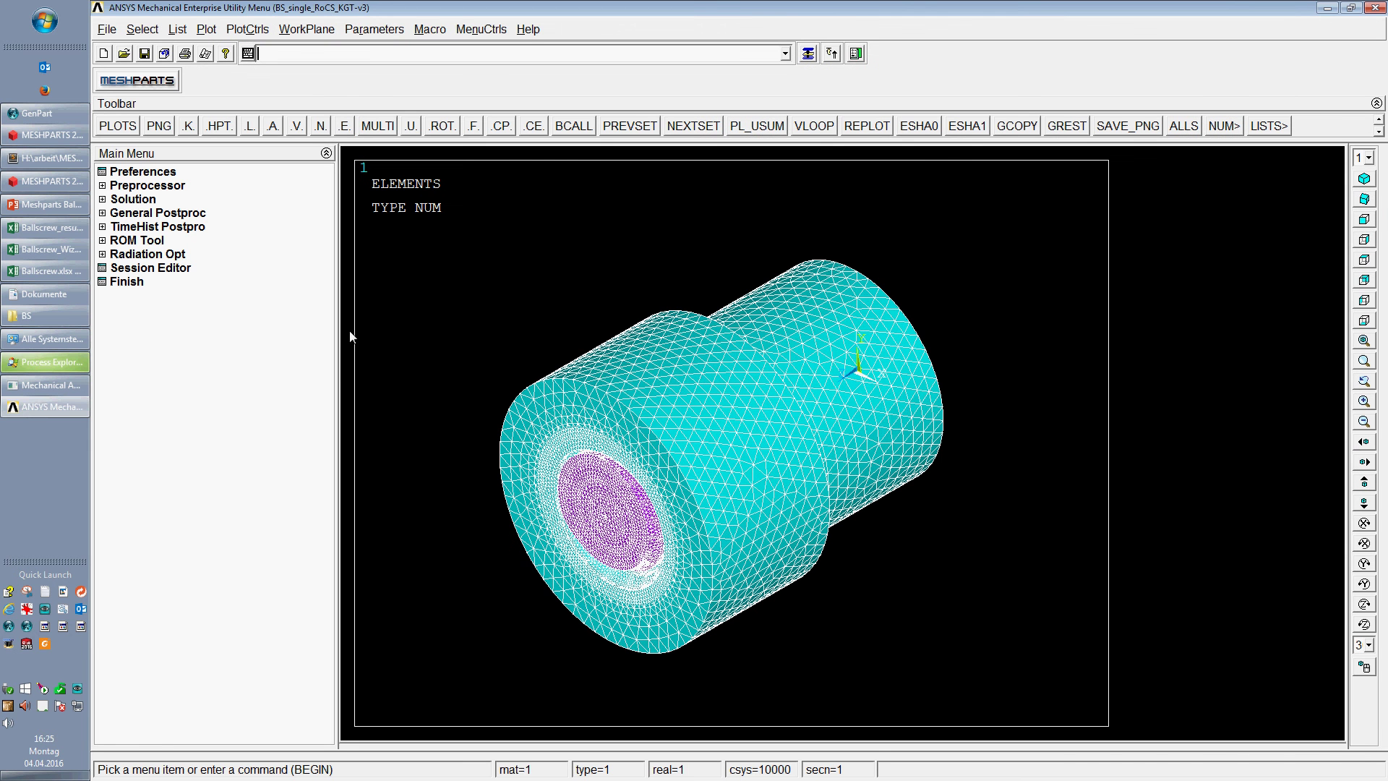
{"action": "left_click_drag", "start_coordinate": [337, 352], "coordinate": [250, 356]}
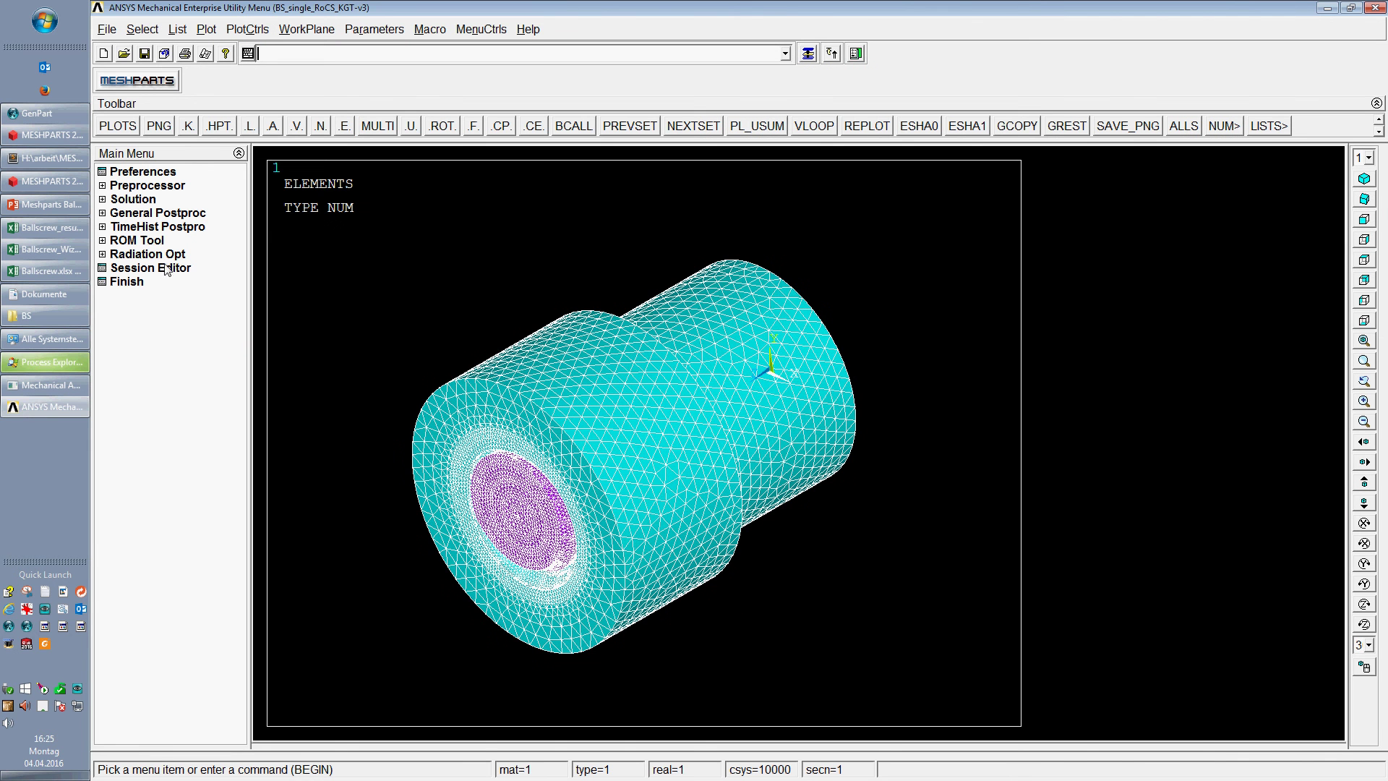
- Plot the nodal solution contour of the displacement vector sum on the deformed shape, with a user-specified scale factor of 100
{"action": "left_click", "coordinate": [105, 214]}
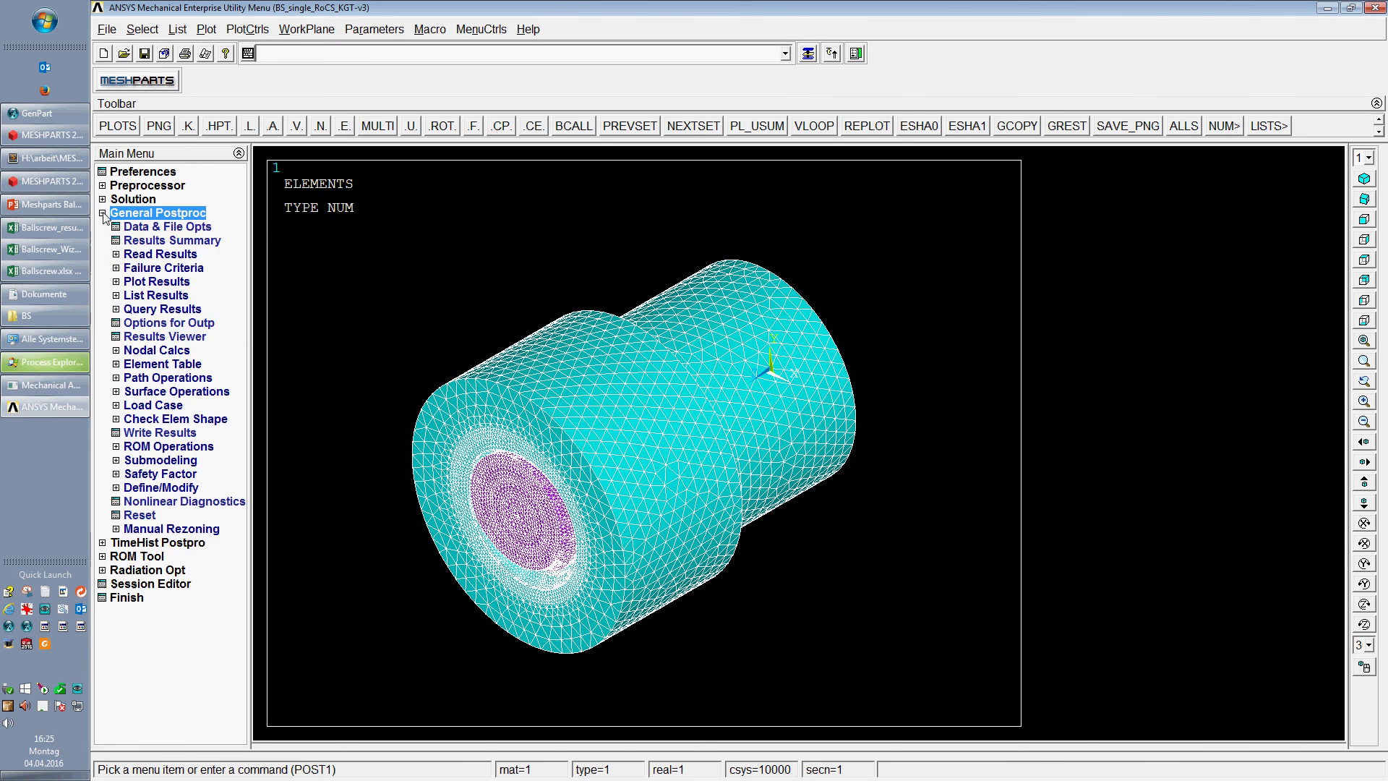
{"action": "left_click", "coordinate": [116, 282]}
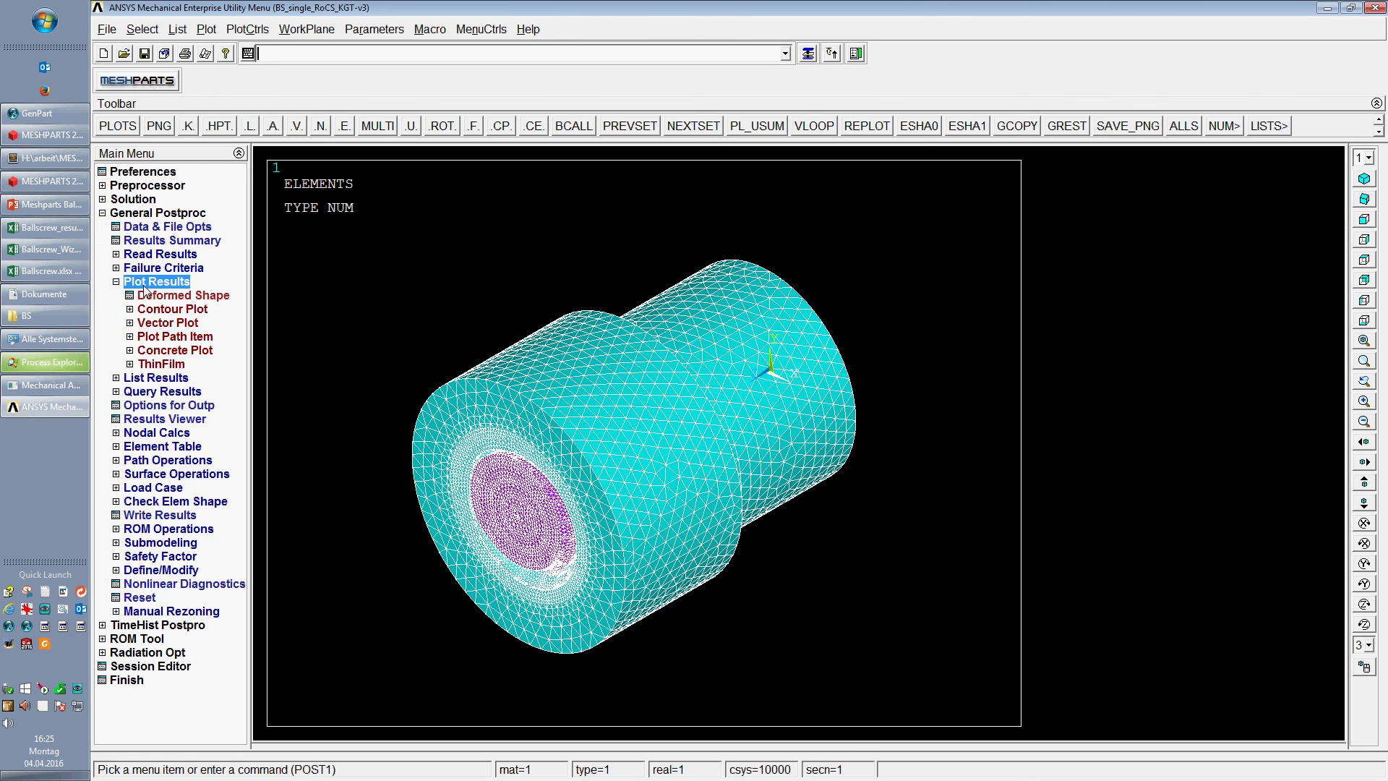
{"action": "left_click", "coordinate": [171, 311]}
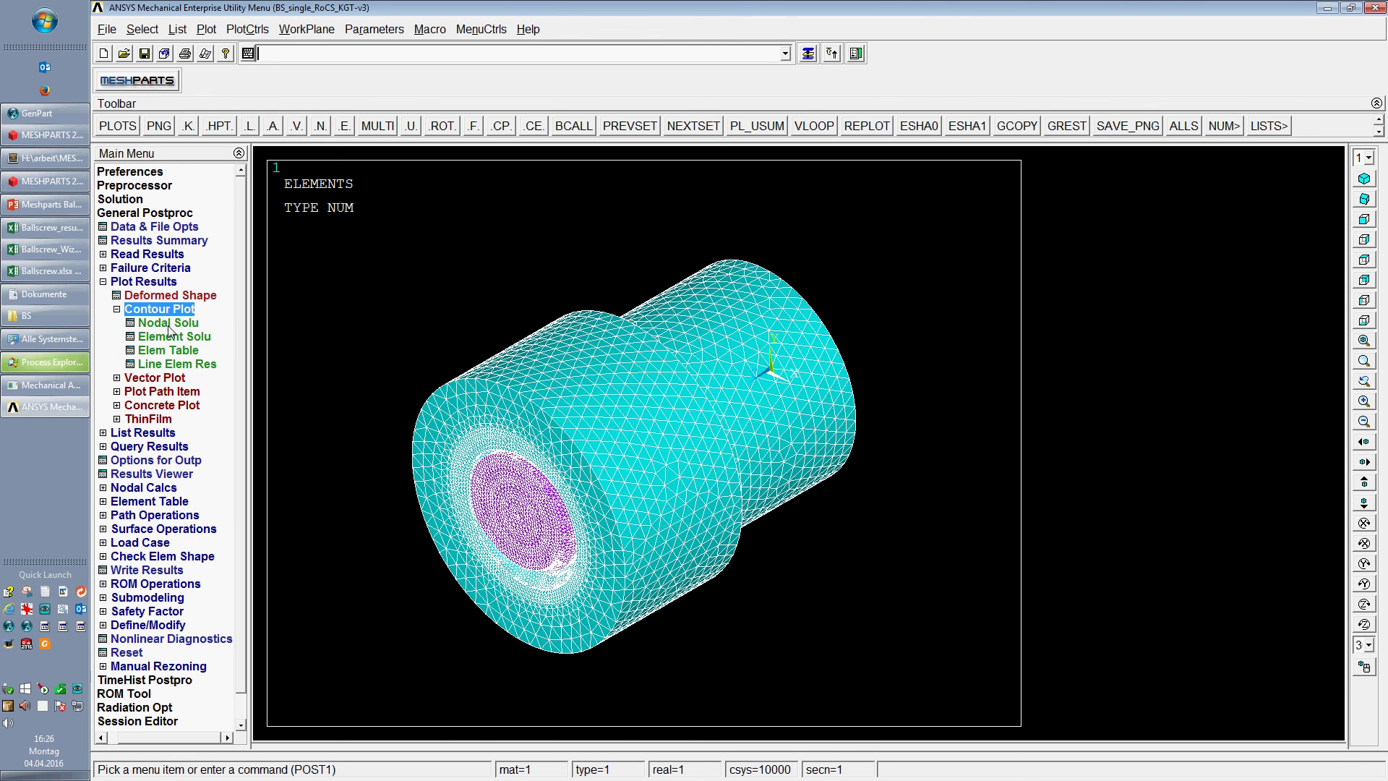
{"action": "left_click", "coordinate": [169, 324]}
{"action": "double_click", "coordinate": [656, 238]}
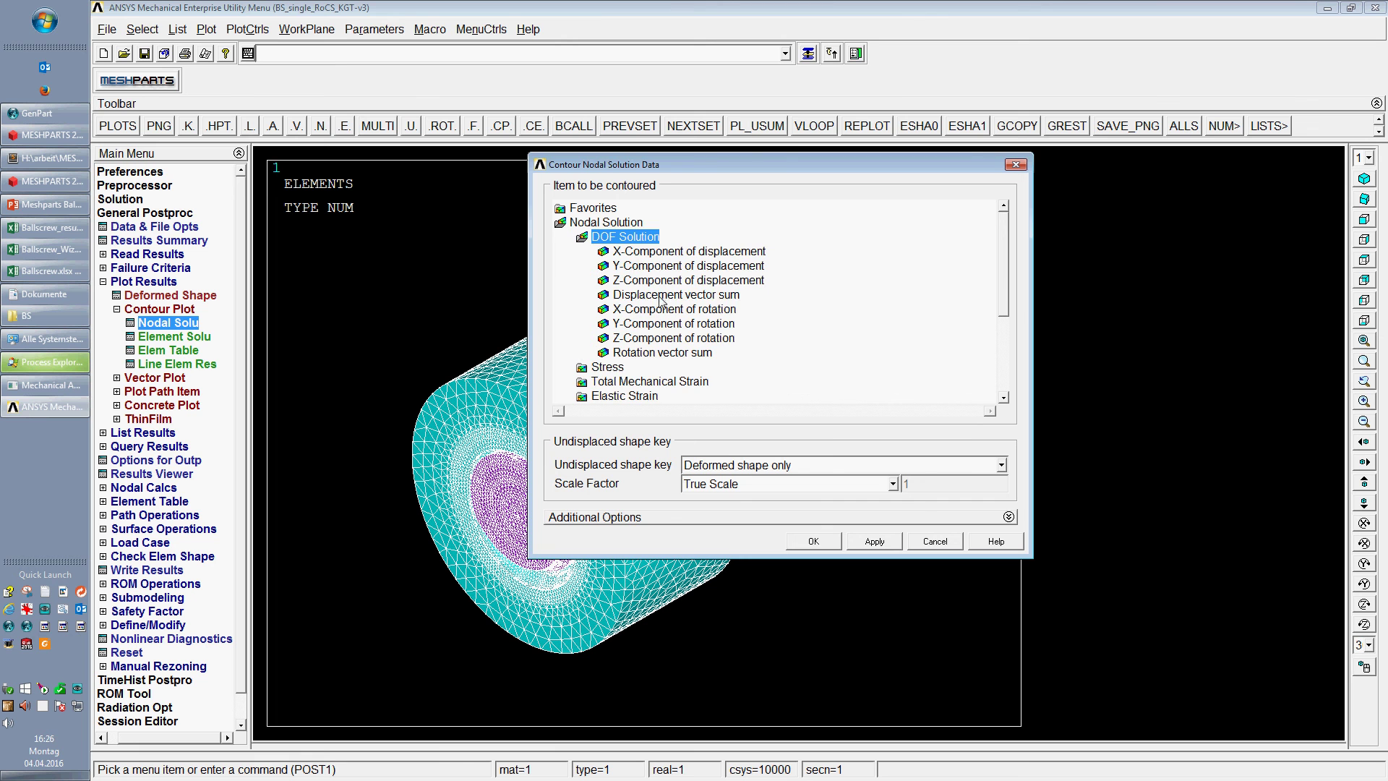
{"action": "left_click", "coordinate": [661, 295]}
{"action": "left_click", "coordinate": [750, 484]}
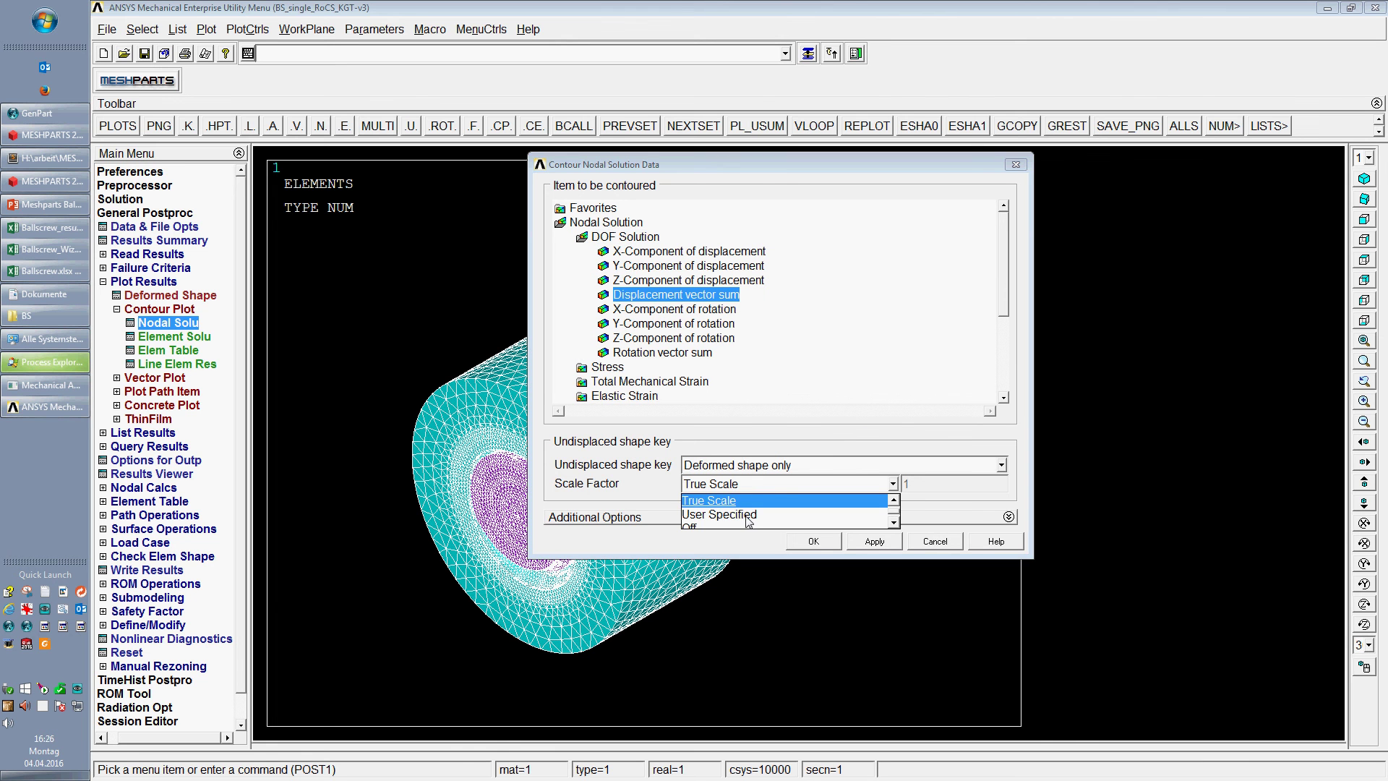
{"action": "left_click", "coordinate": [746, 515]}
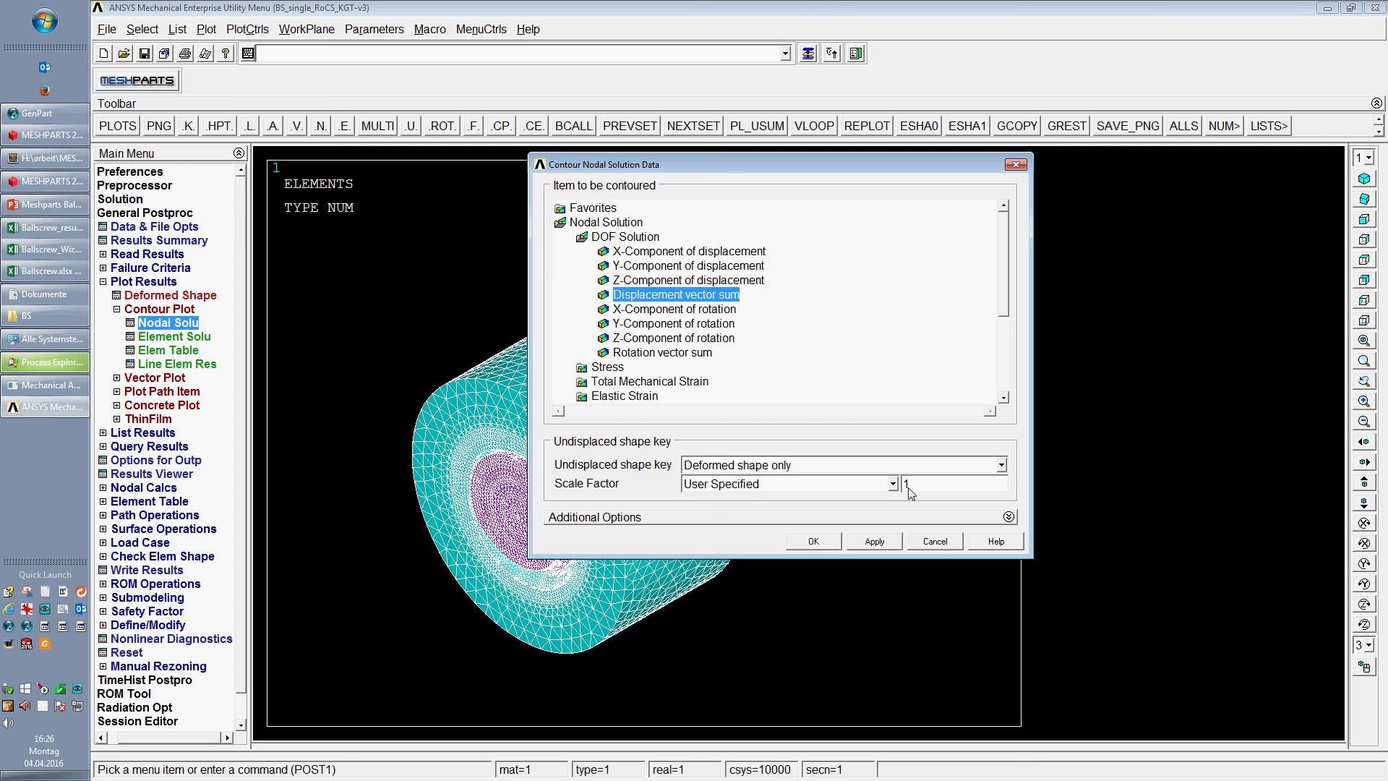
{"action": "left_click", "coordinate": [884, 541]}
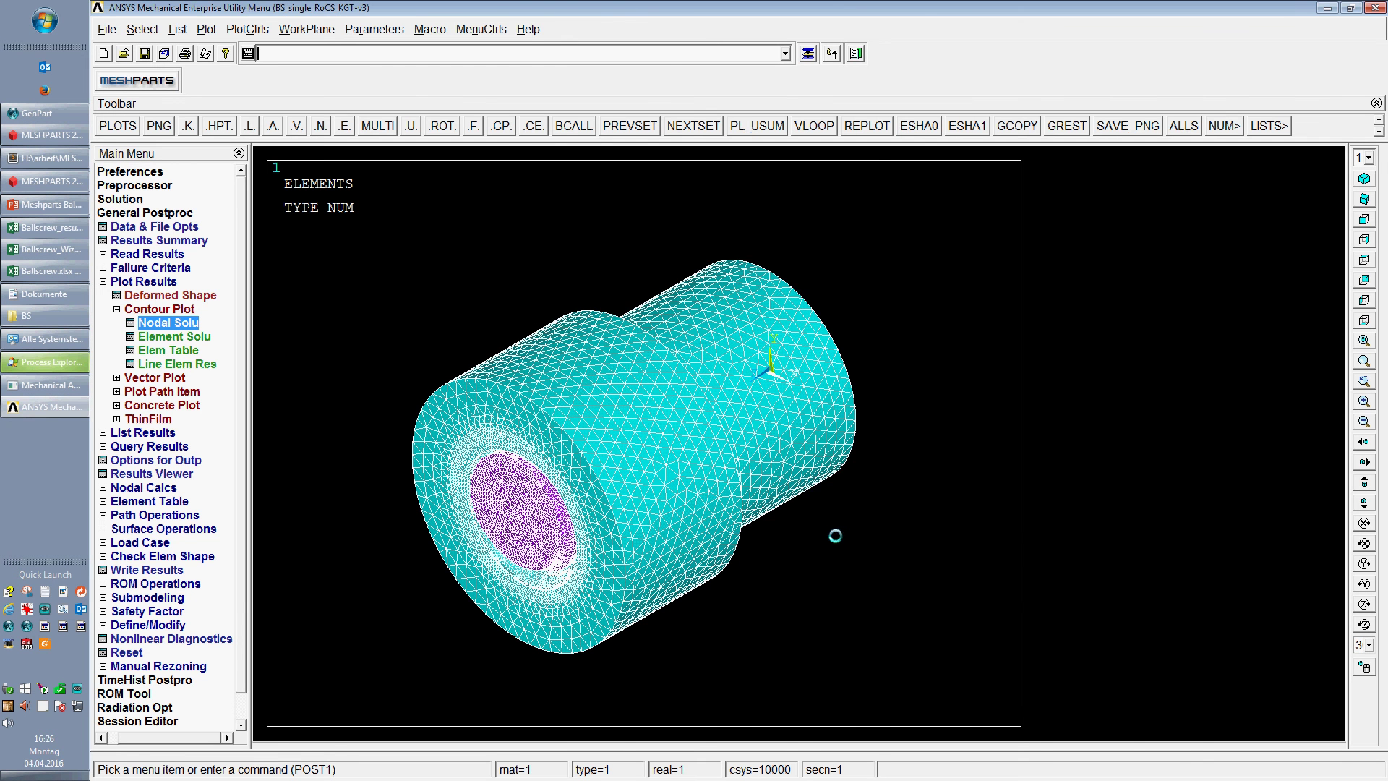
- Set the contour plot's deformation scale factor to 200, and apply it to the displacement vector sum plot
{"action": "left_click_drag", "start_coordinate": [710, 163], "coordinate": [928, 149]}
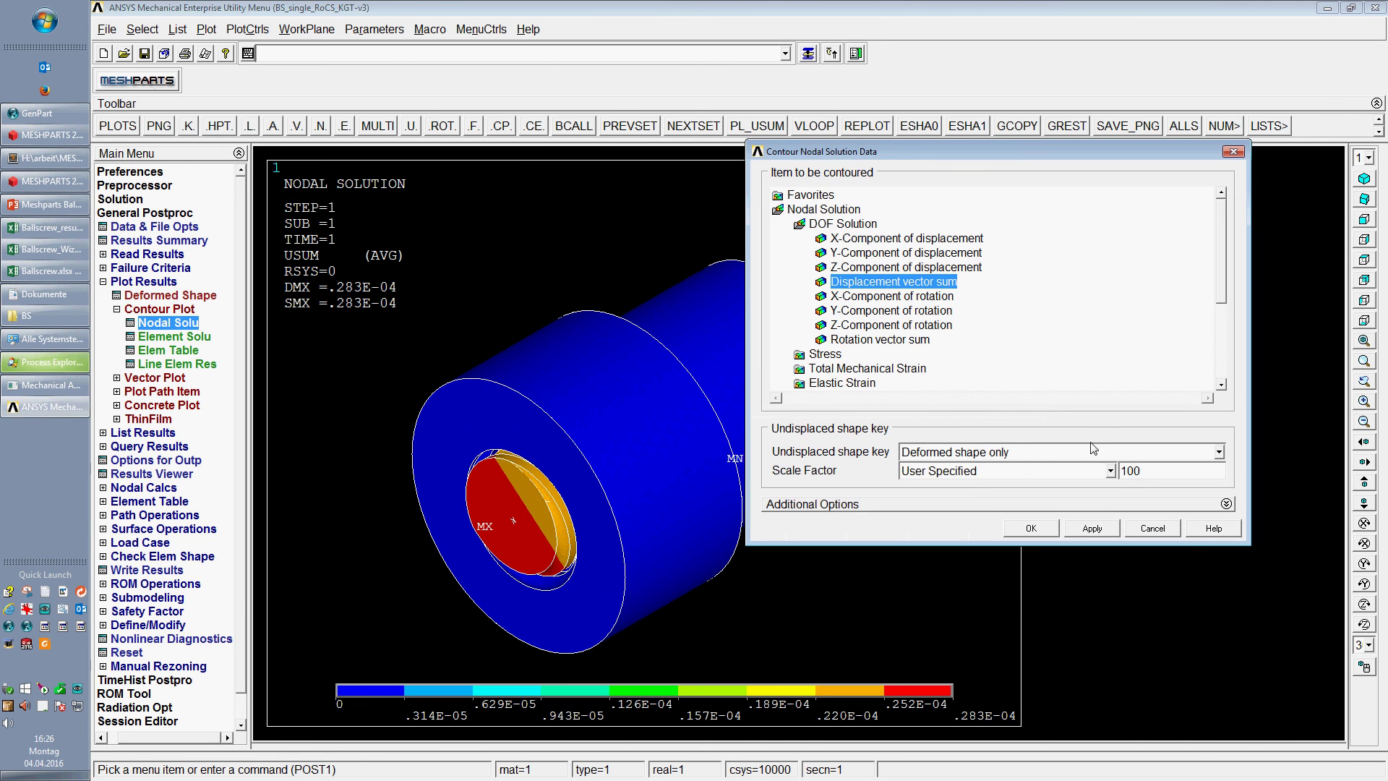
{"action": "left_click_drag", "start_coordinate": [1128, 474], "coordinate": [1120, 472]}
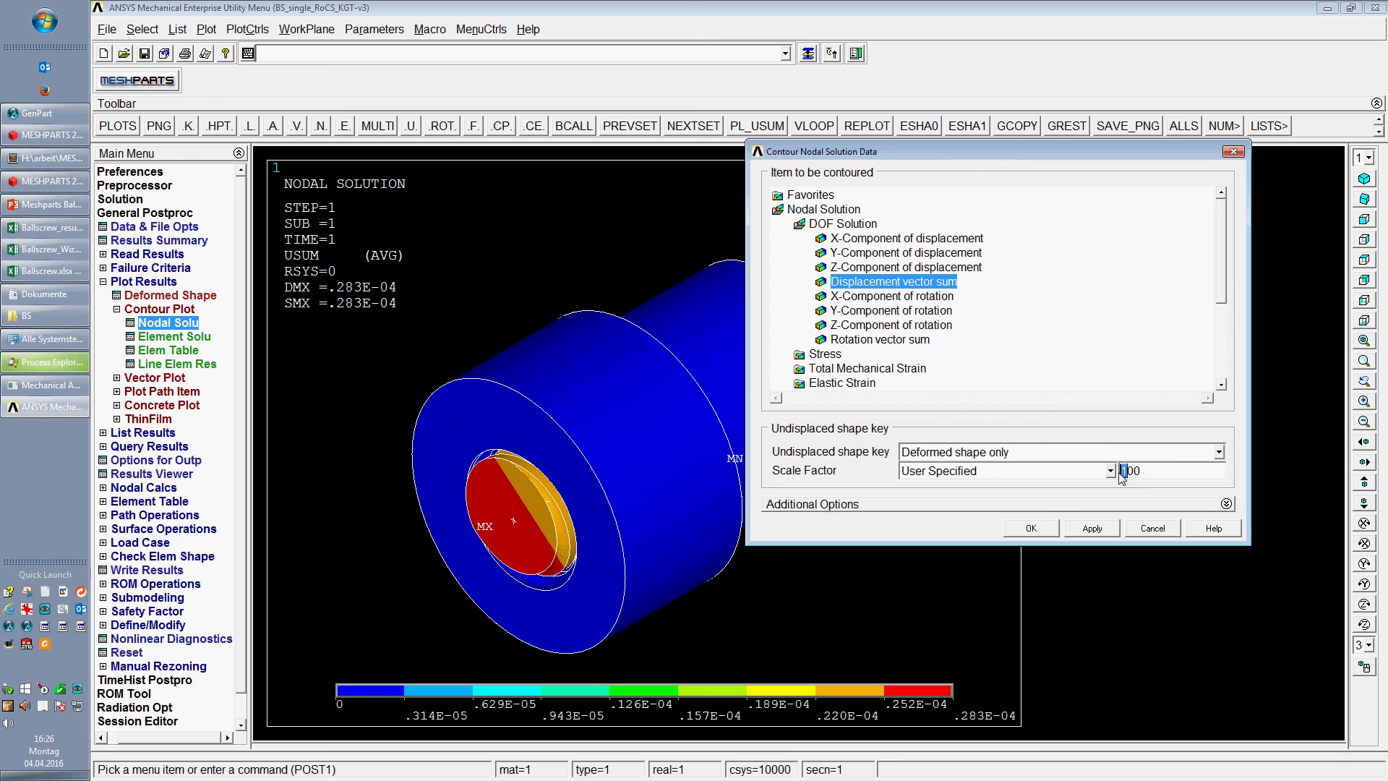
{"action": "left_click", "coordinate": [1106, 532]}
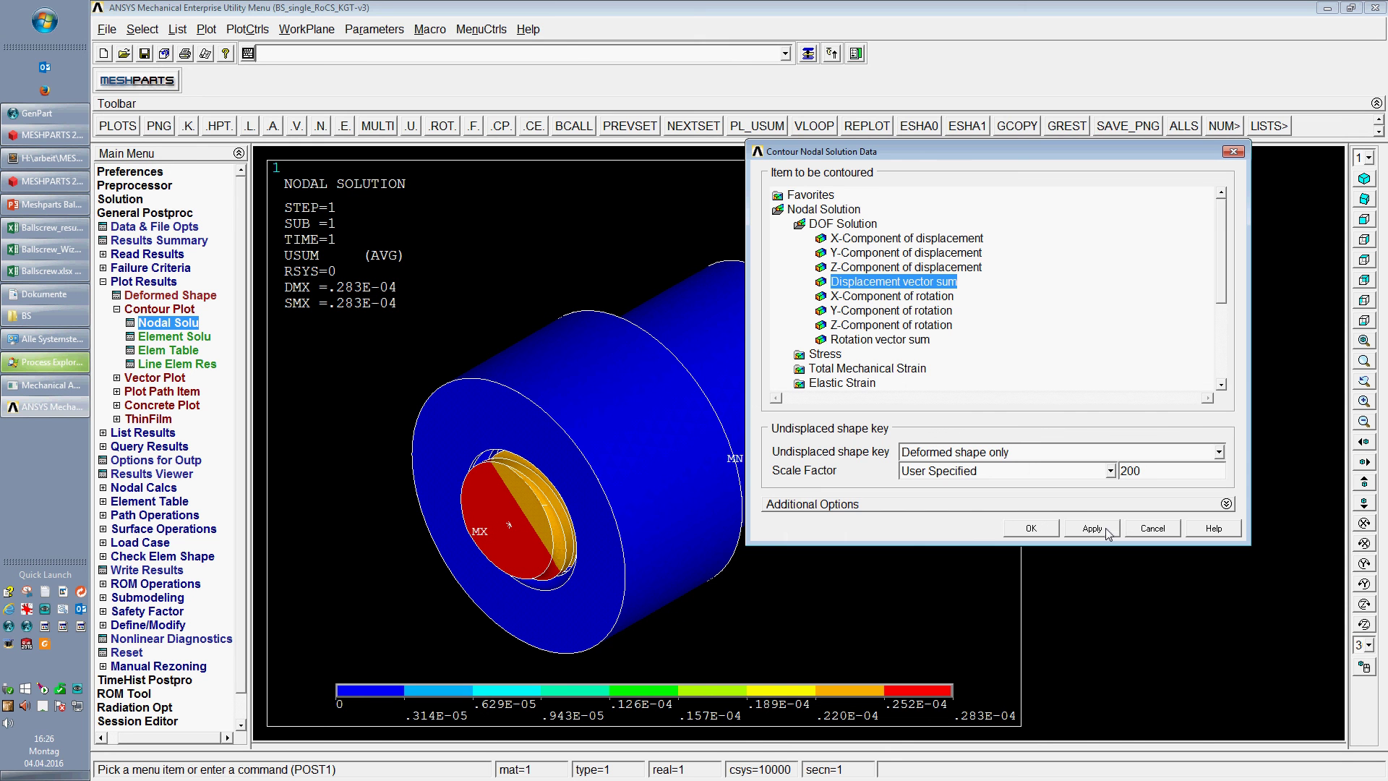
{"action": "left_click", "coordinate": [1031, 529]}
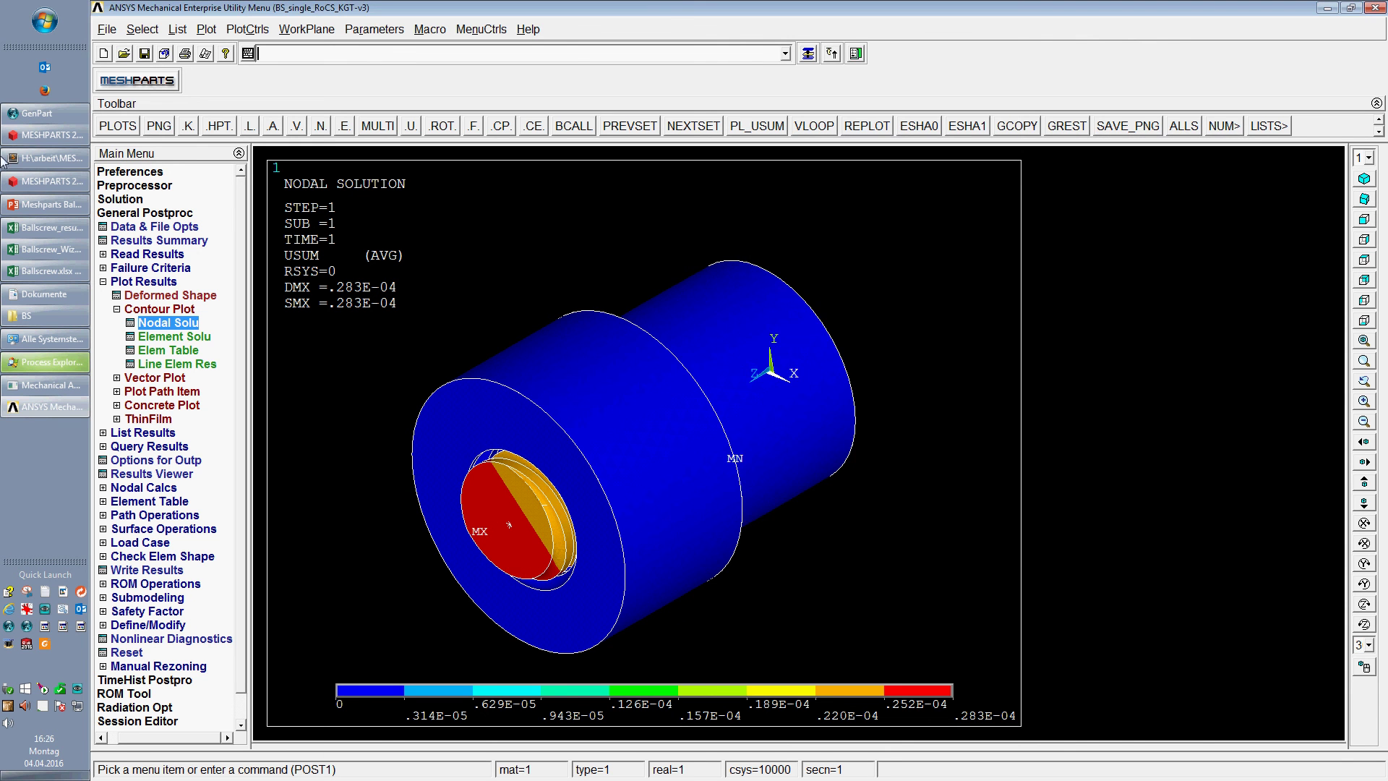
- Switch to Sublime Text and copy all the section-view commands from the unsaved /TYPE,,sect file
{"action": "left_click", "coordinate": [35, 159]}
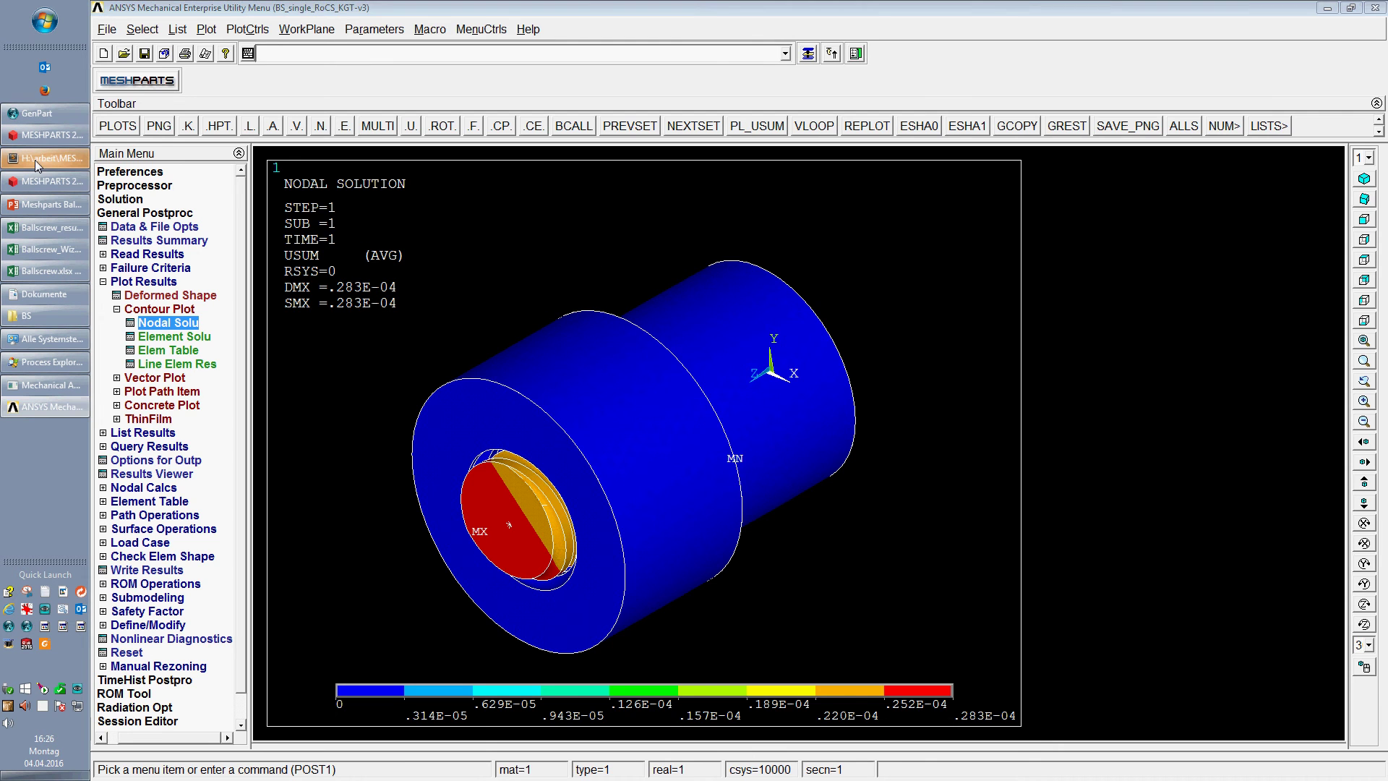
{"action": "left_click", "coordinate": [133, 146]}
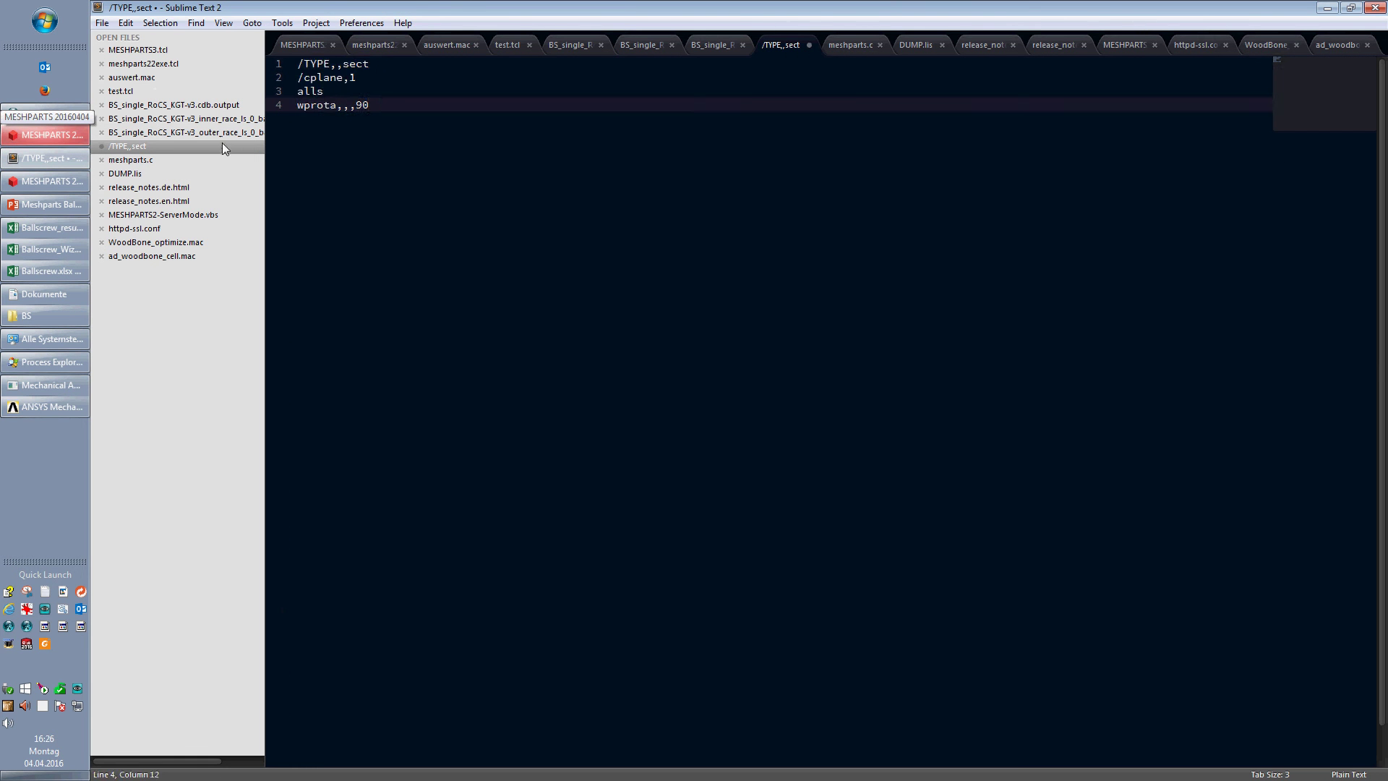
{"action": "key", "text": "ctrl+a"}
{"action": "key", "text": "ctrl+c"}
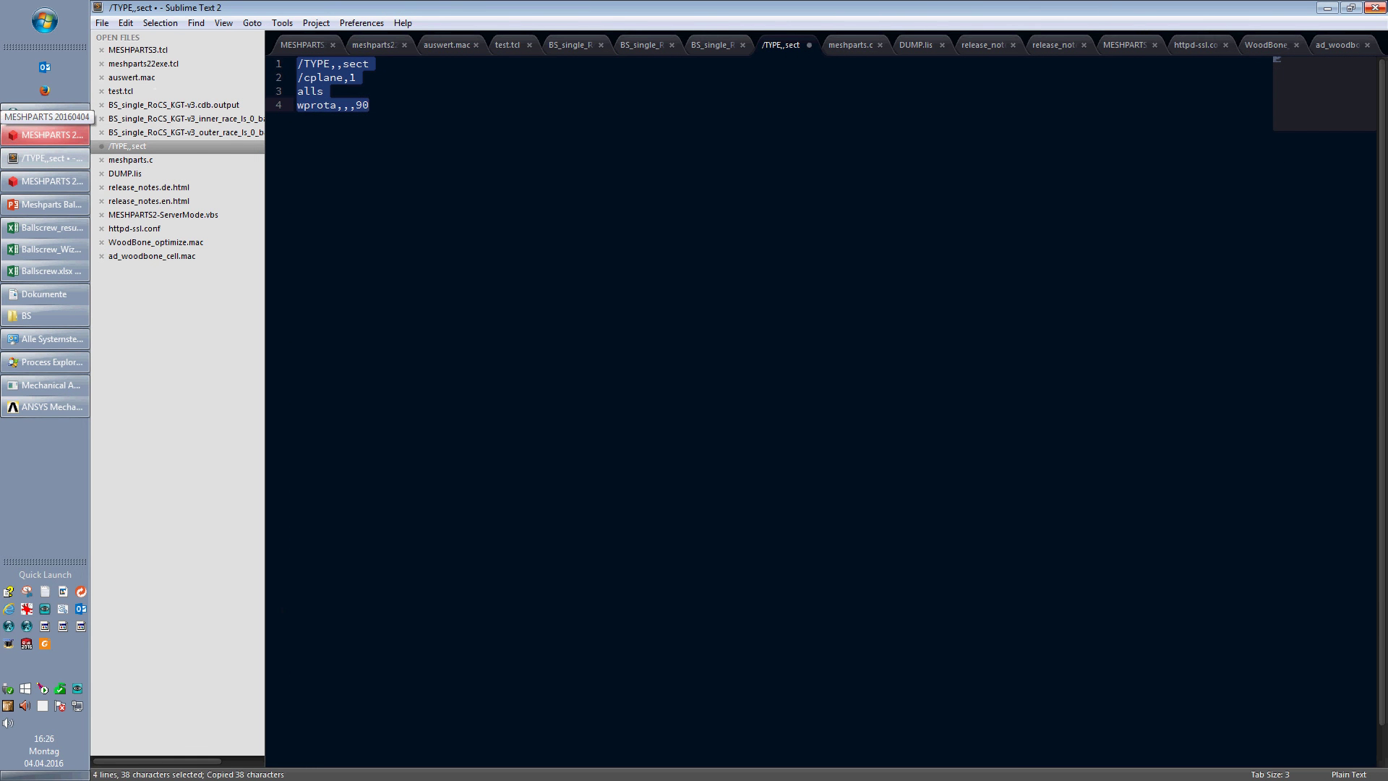
- Return to ANSYS and run the copied commands /TYPE,,sect, /cplane,1, alls and wprota,,,90 to section the displacement plot
{"action": "left_click", "coordinate": [1326, 8]}
{"action": "left_click", "coordinate": [329, 57]}
{"action": "key", "text": "ctrl+v"}
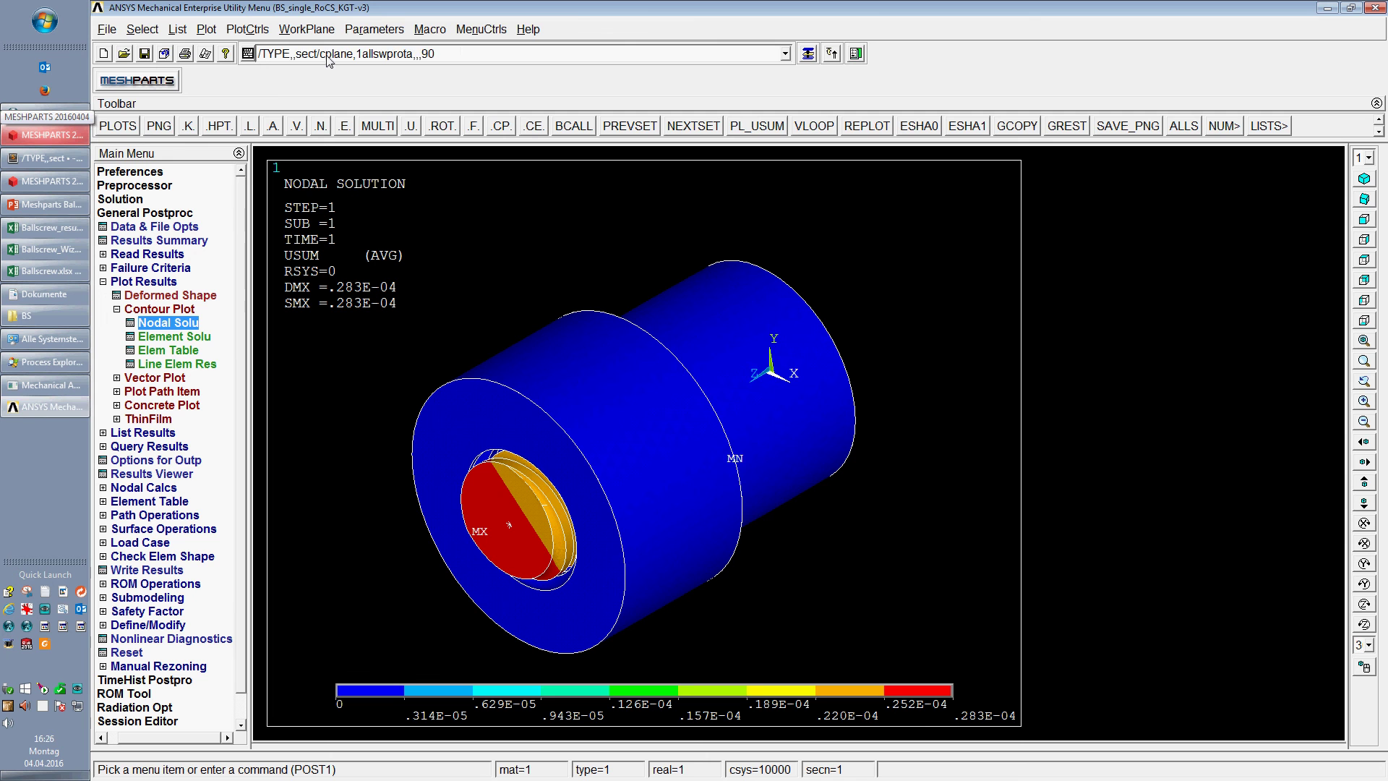
{"action": "key", "text": "Return"}
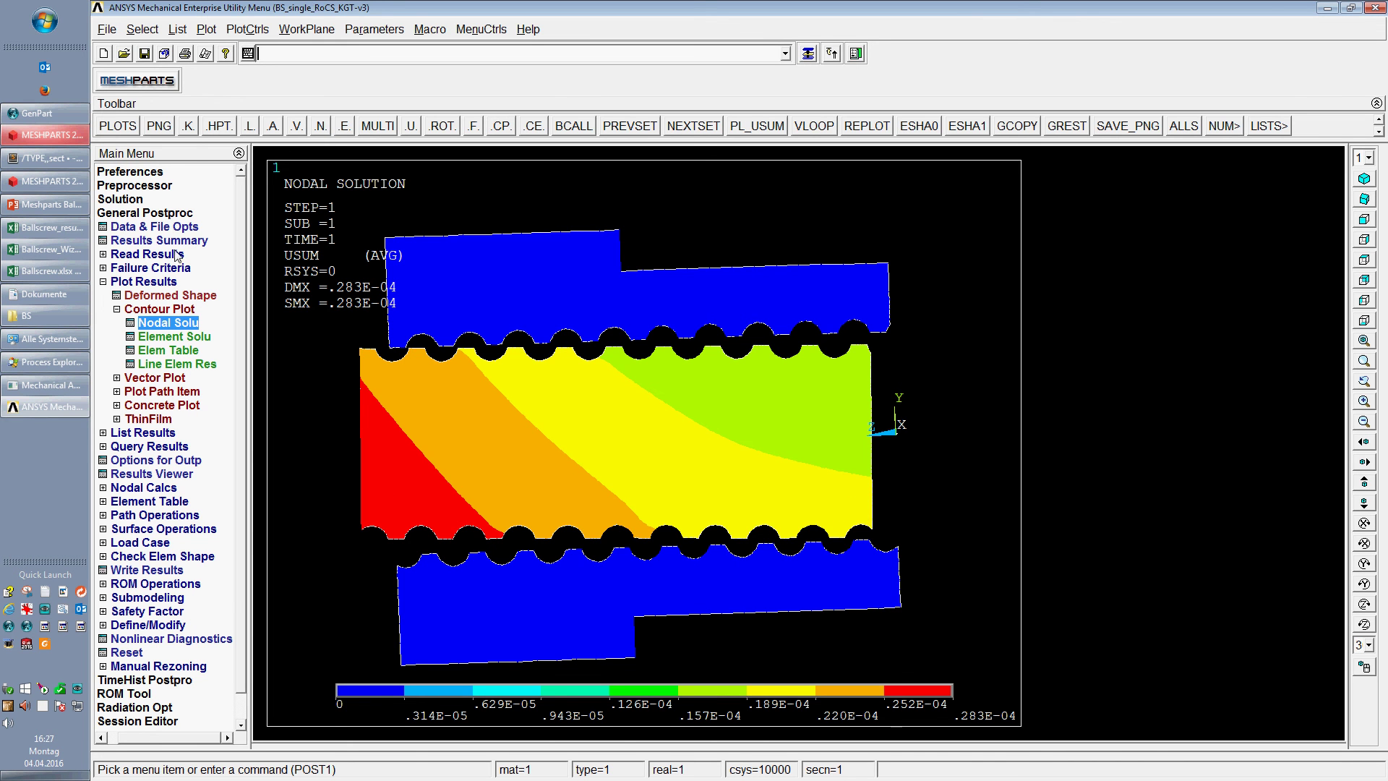
- Switch to Ballscrew_results.xlsx in Excel to review the nut's contact force and contact pressure charts, and return to ANSYS
{"action": "left_click", "coordinate": [52, 226]}
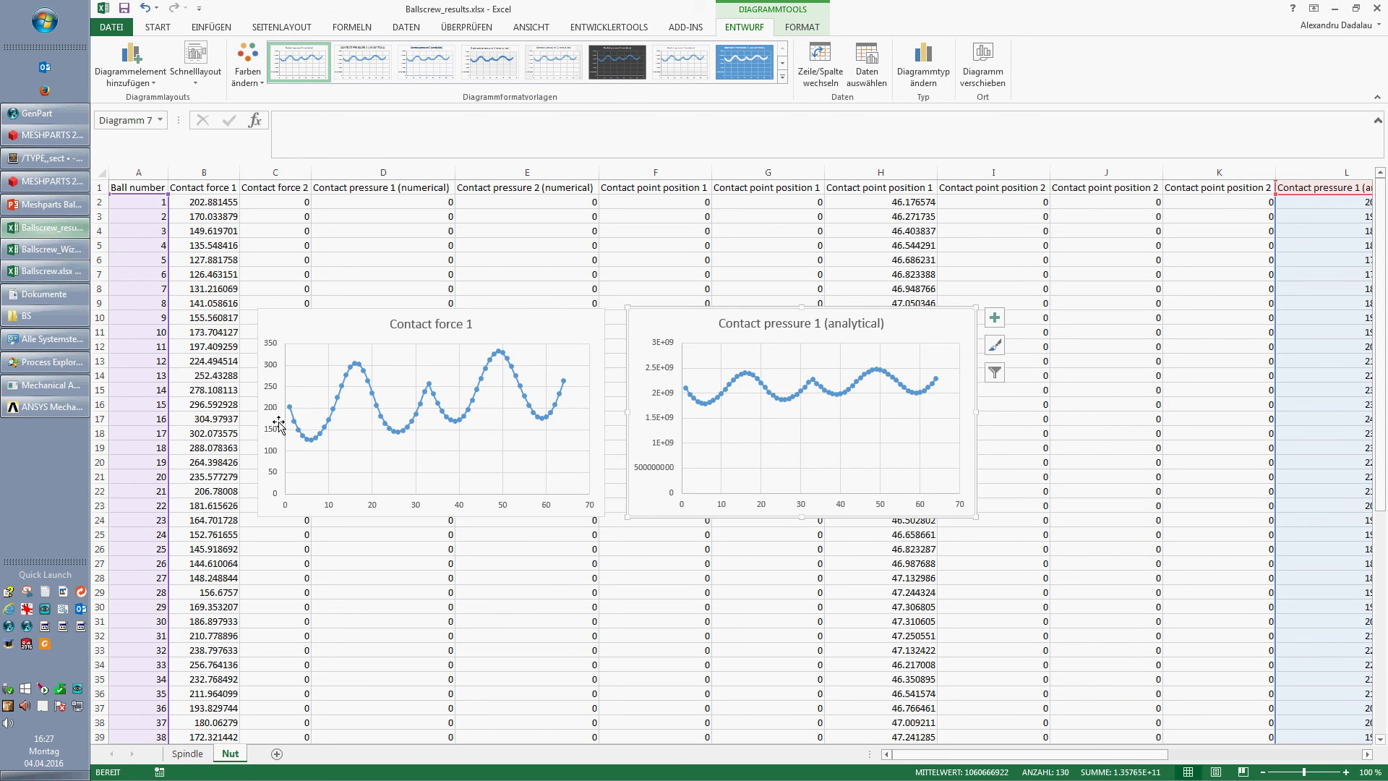
{"action": "mouse_move", "coordinate": [351, 369]}
{"action": "left_click", "coordinate": [1337, 10]}
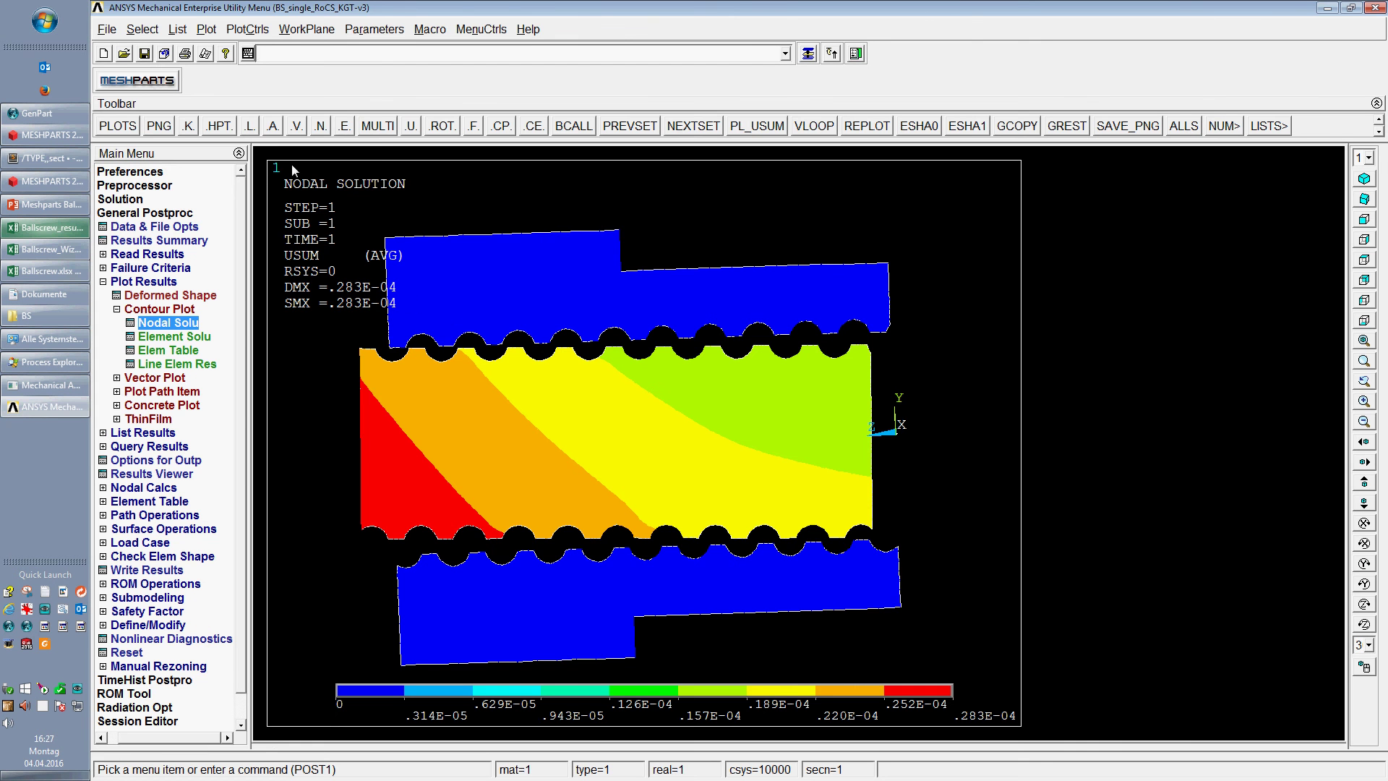
- Animate the deformed results of the displacement vector sum USUM with 10 frames and a 0.5 second time delay
{"action": "left_click", "coordinate": [247, 29]}
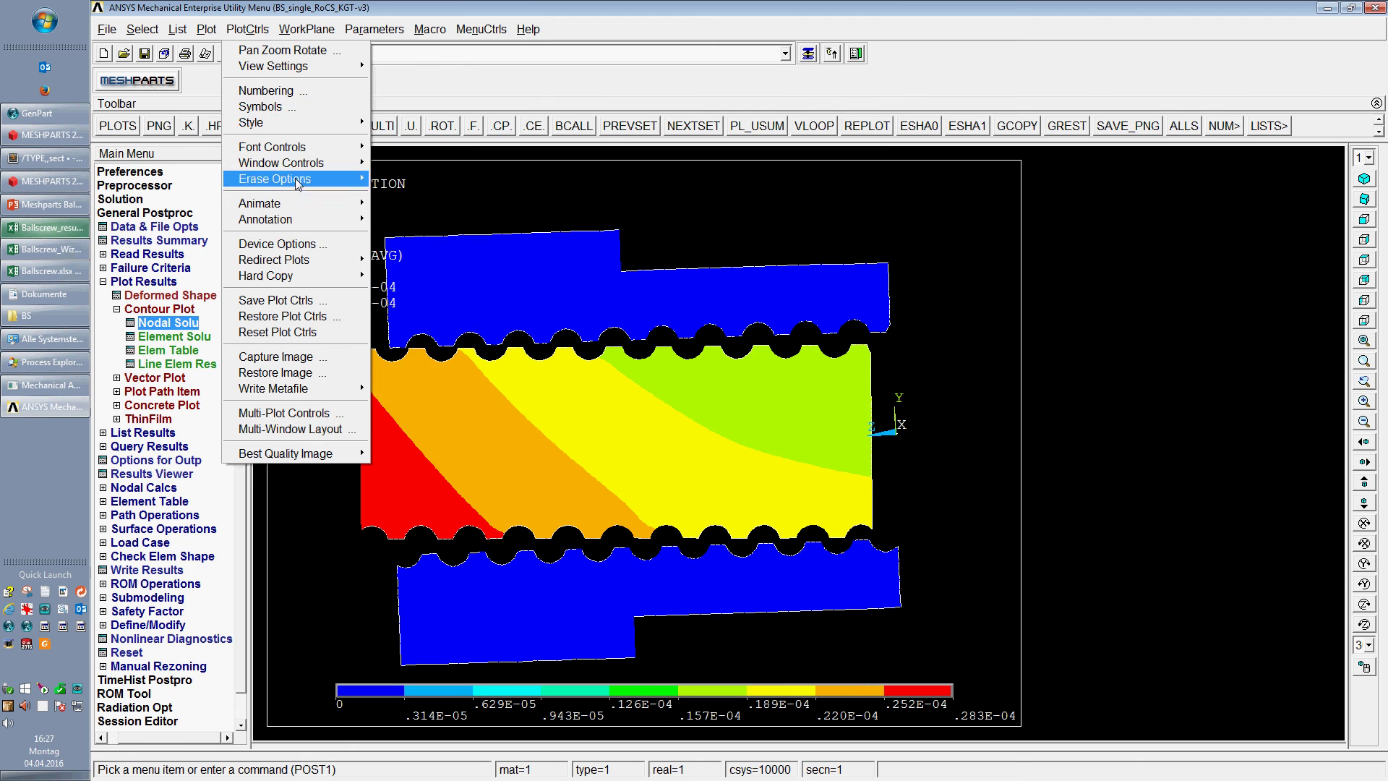
{"action": "mouse_move", "coordinate": [300, 204]}
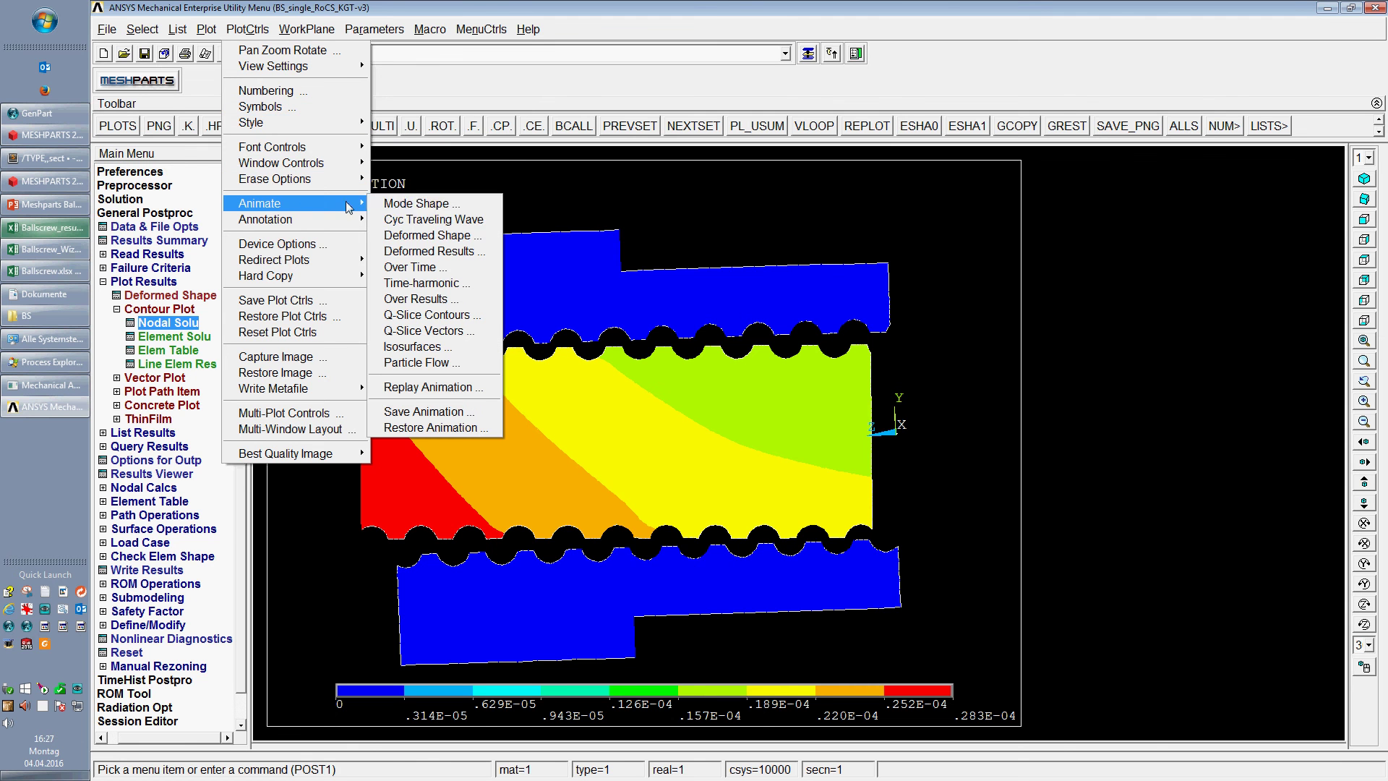
{"action": "left_click", "coordinate": [456, 251]}
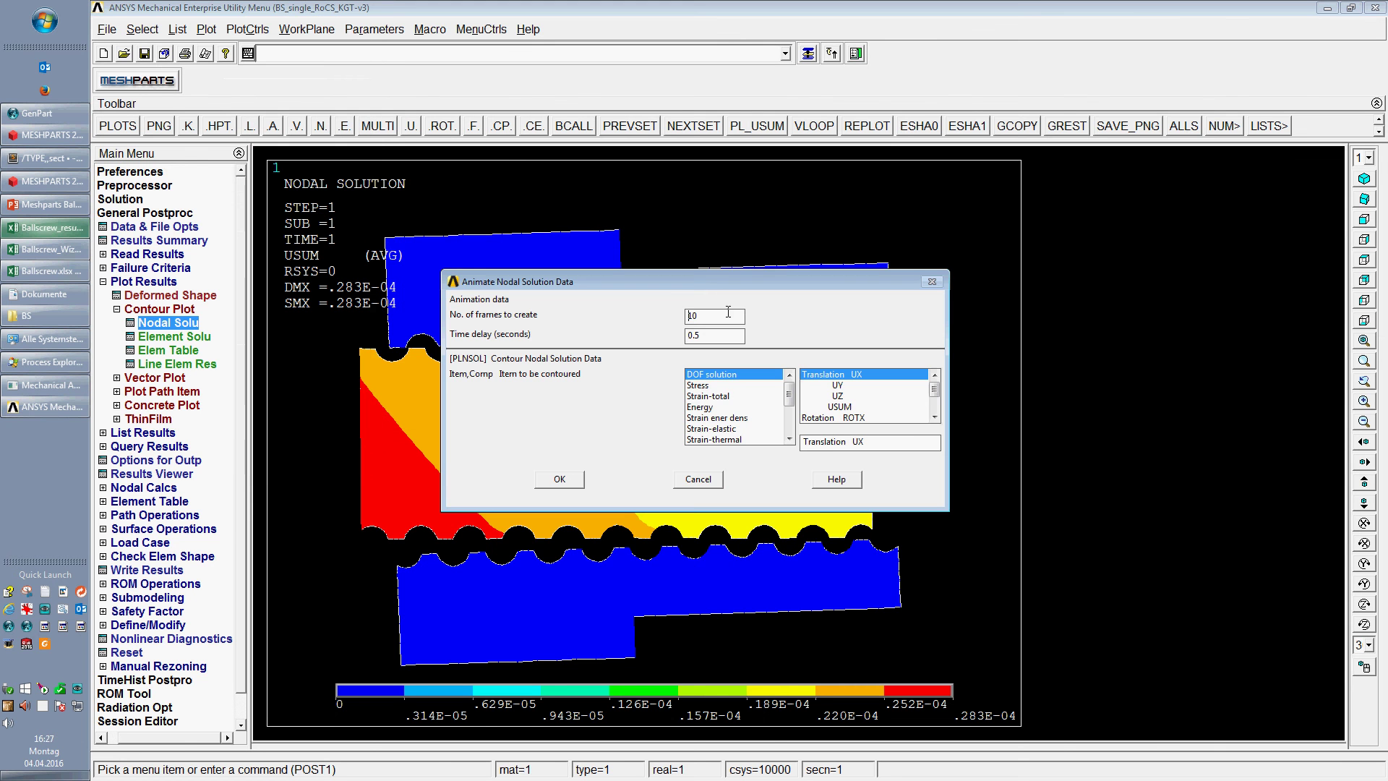
{"action": "left_click", "coordinate": [862, 406]}
{"action": "left_click", "coordinate": [560, 480]}
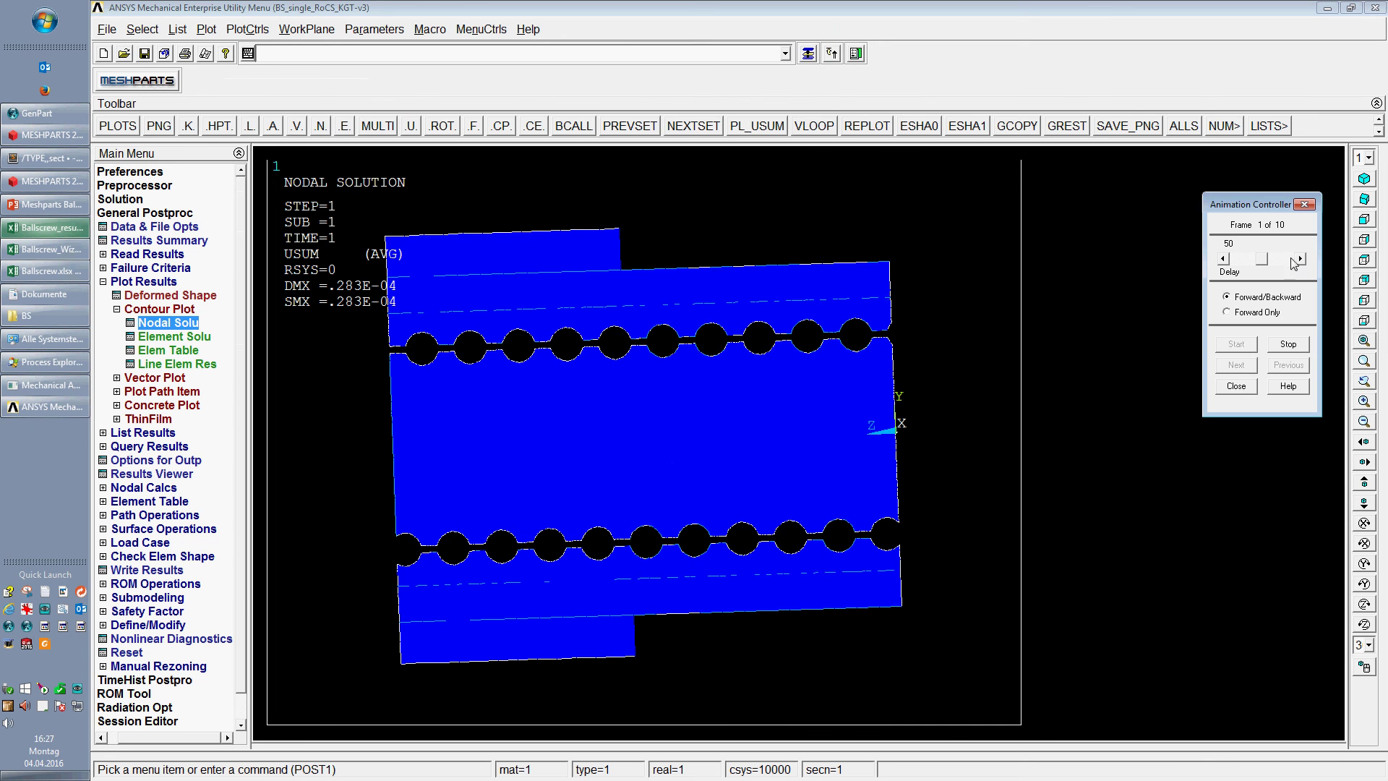
- Speed up the displacement animation by reducing its playback delay to 19, and close the animation controller
{"action": "left_click_drag", "start_coordinate": [1264, 262], "coordinate": [1241, 269]}
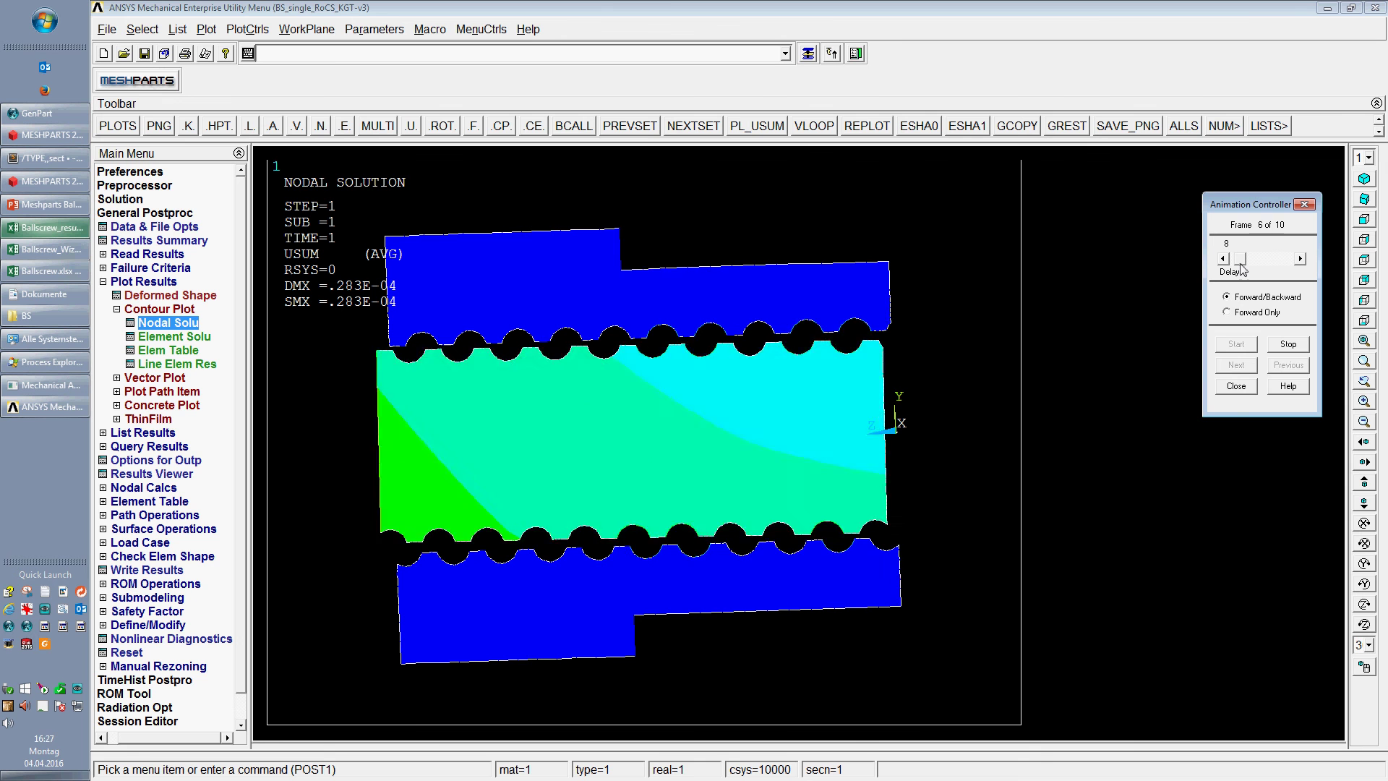
{"action": "left_click_drag", "start_coordinate": [1245, 263], "coordinate": [1246, 264]}
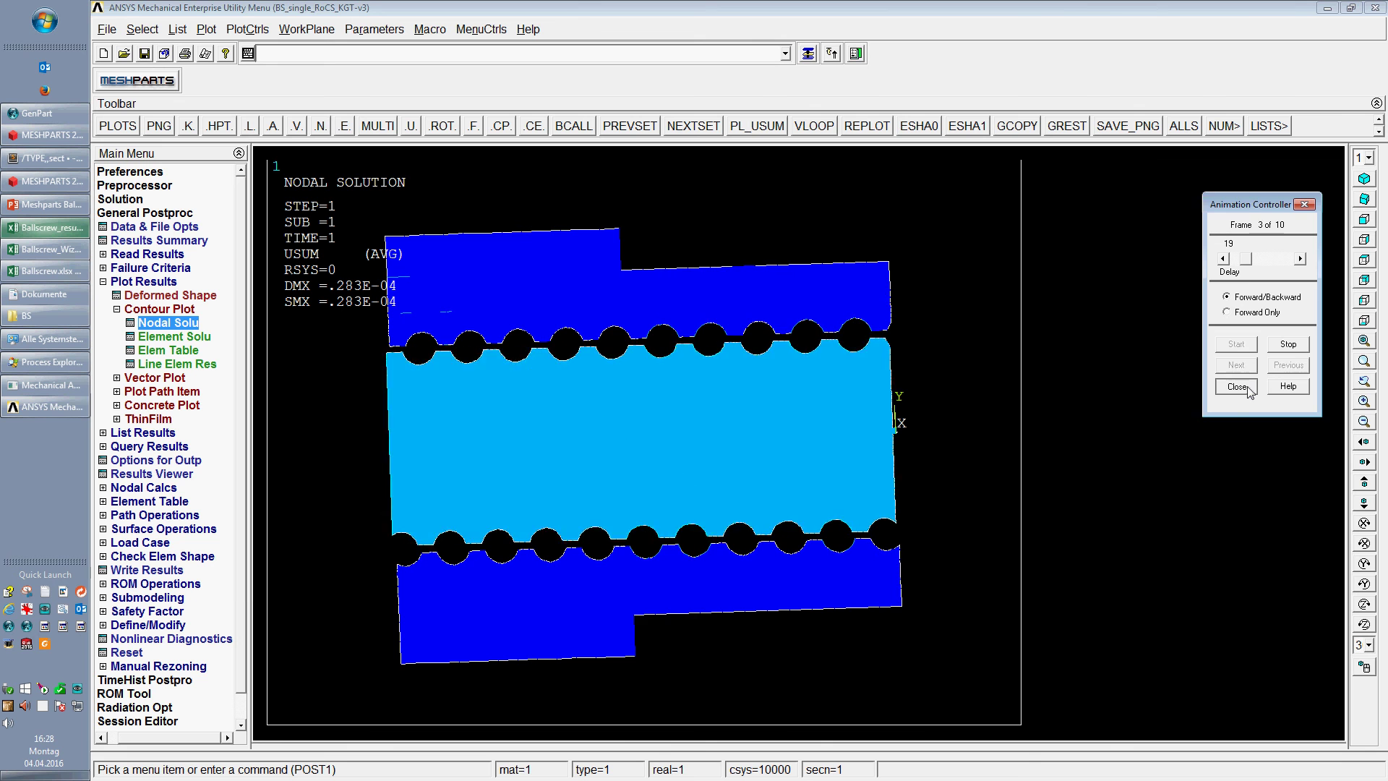
{"action": "left_click", "coordinate": [1237, 387]}
- Exit ANSYS Mechanical APDL without saving
{"action": "left_click", "coordinate": [1375, 8]}
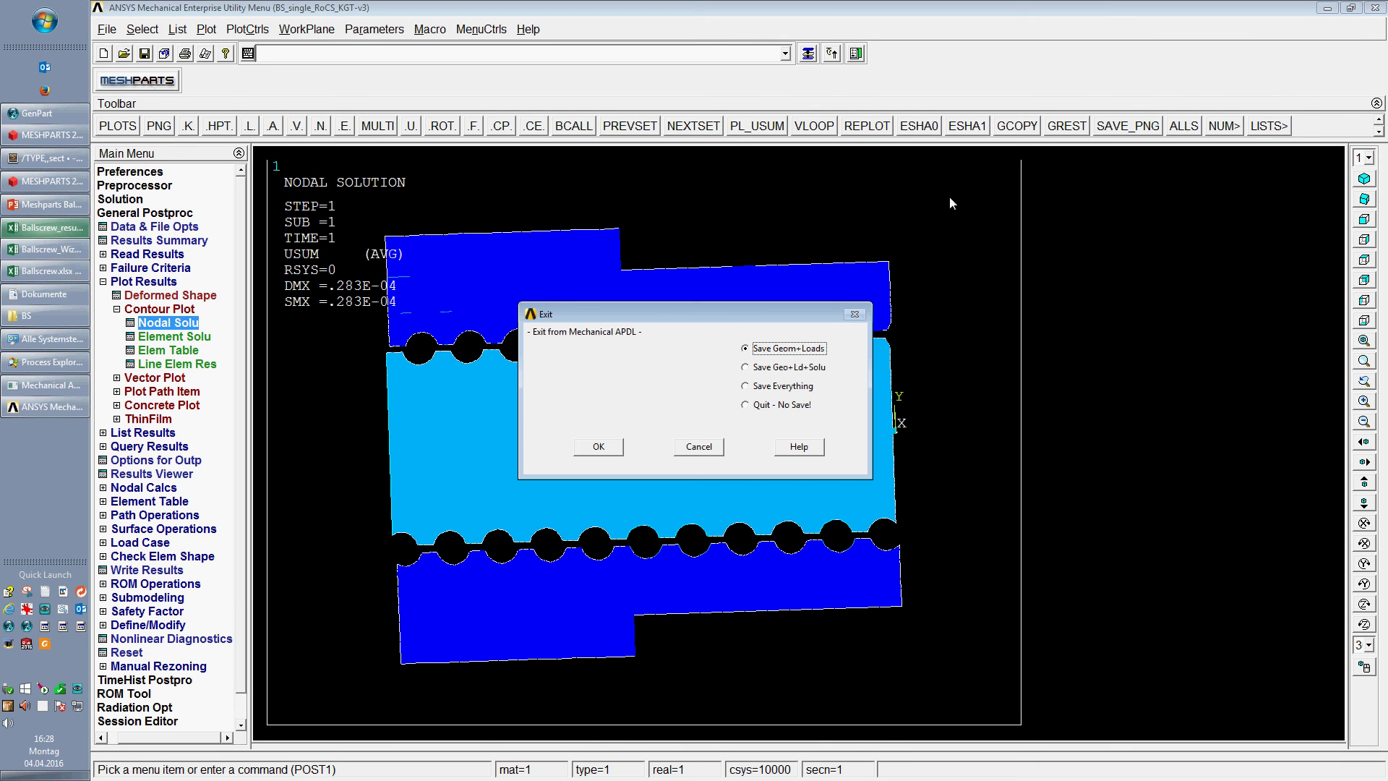
{"action": "left_click", "coordinate": [784, 405]}
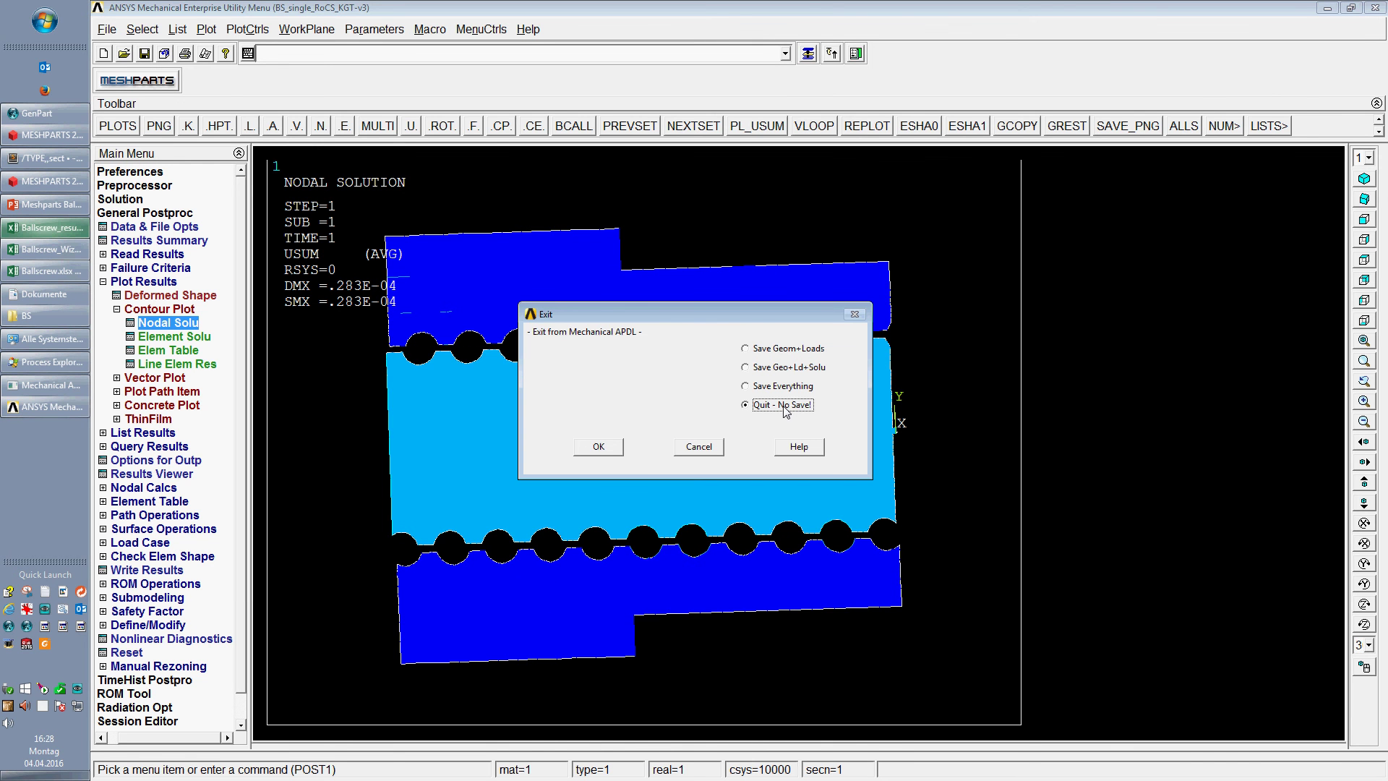
{"action": "left_click", "coordinate": [598, 448]}
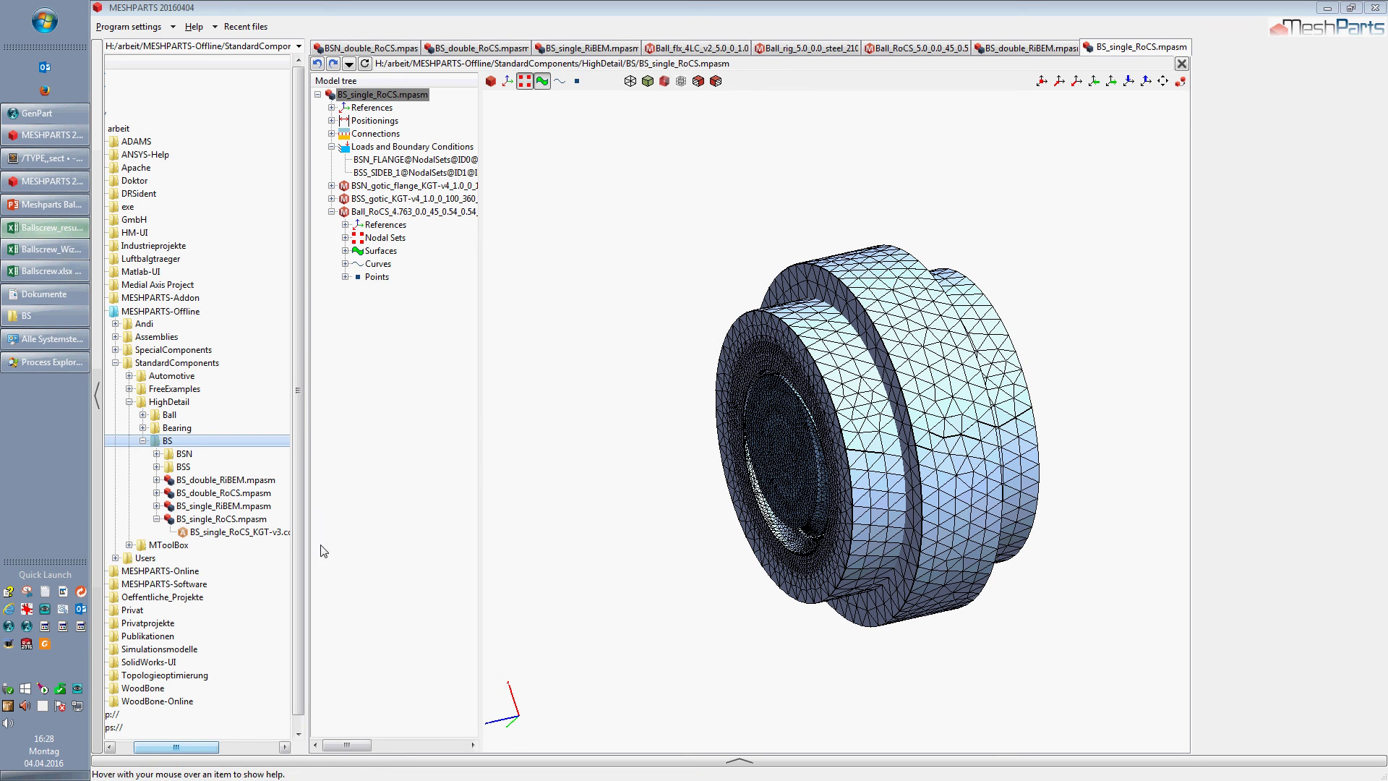
- In MESHPARTS, collapse BS_single_RoCS.mpasm in the file tree and examine the BS folder's ball screw assemblies and the open single-nut mesh
{"action": "left_click", "coordinate": [156, 519]}
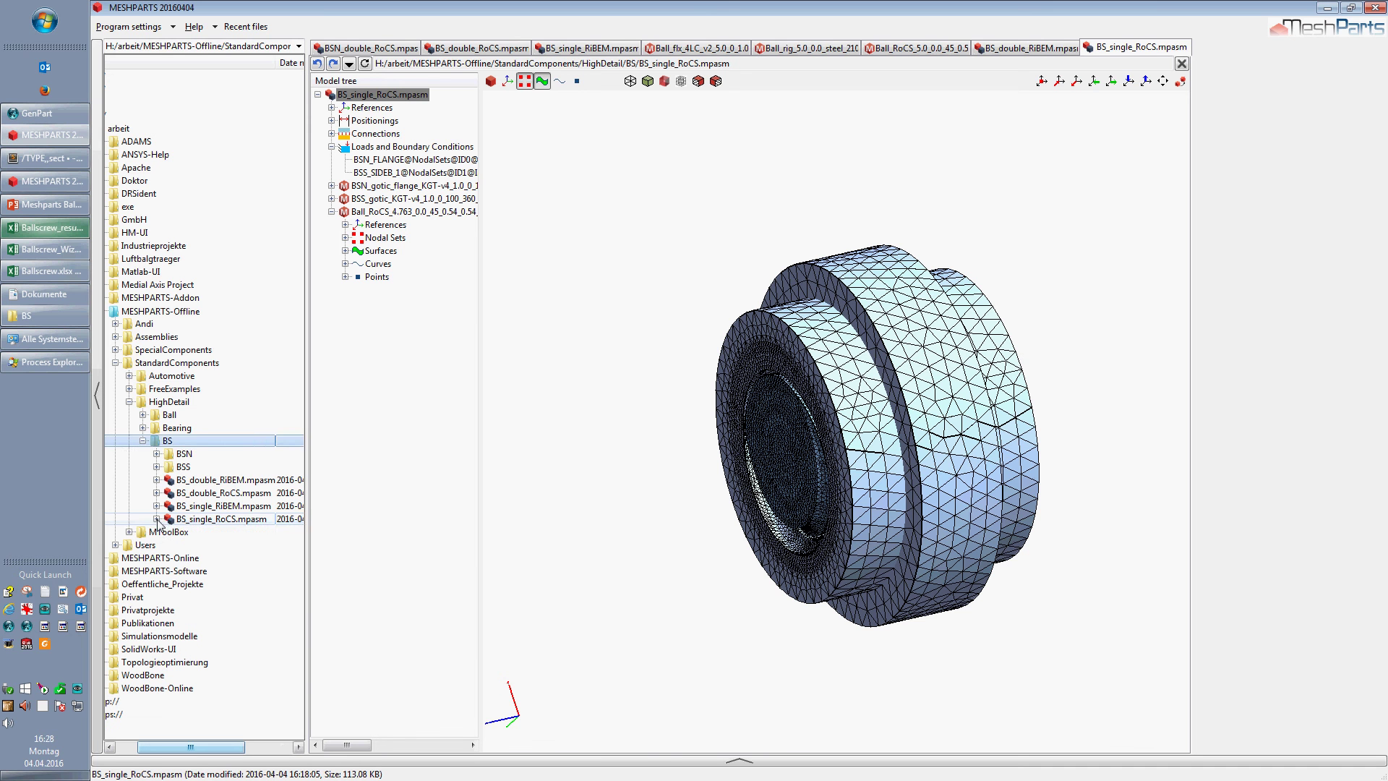
{"action": "left_click", "coordinate": [167, 519]}
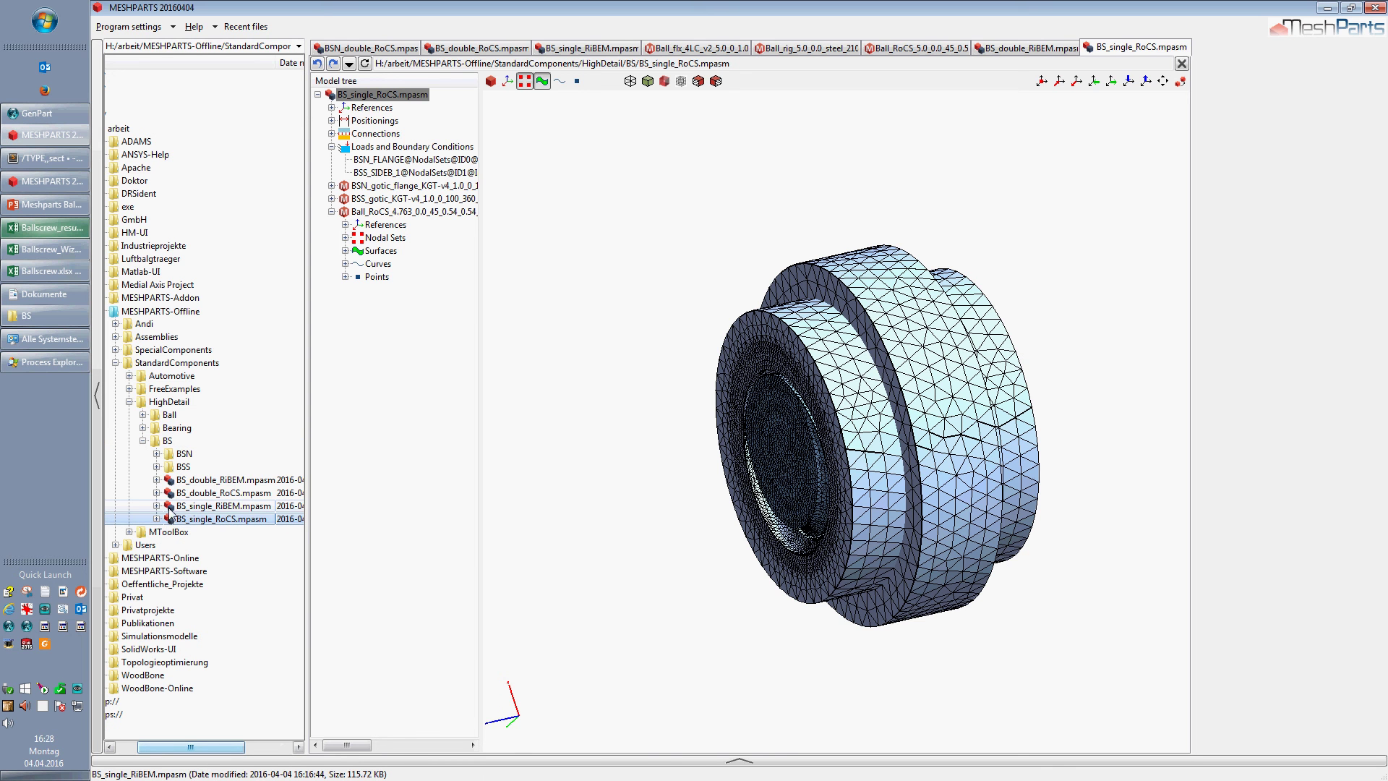
{"action": "left_click", "coordinate": [171, 507]}
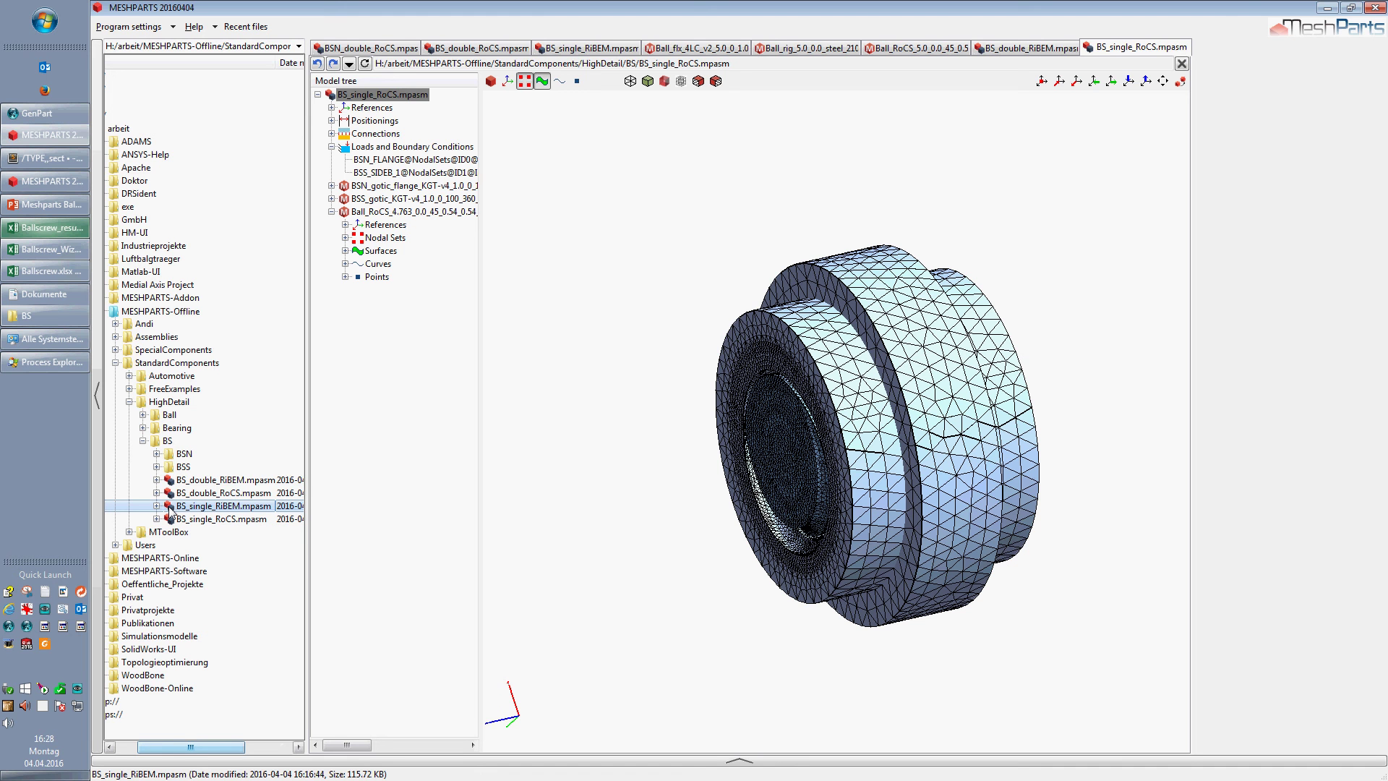
{"action": "mouse_move", "coordinate": [171, 483]}
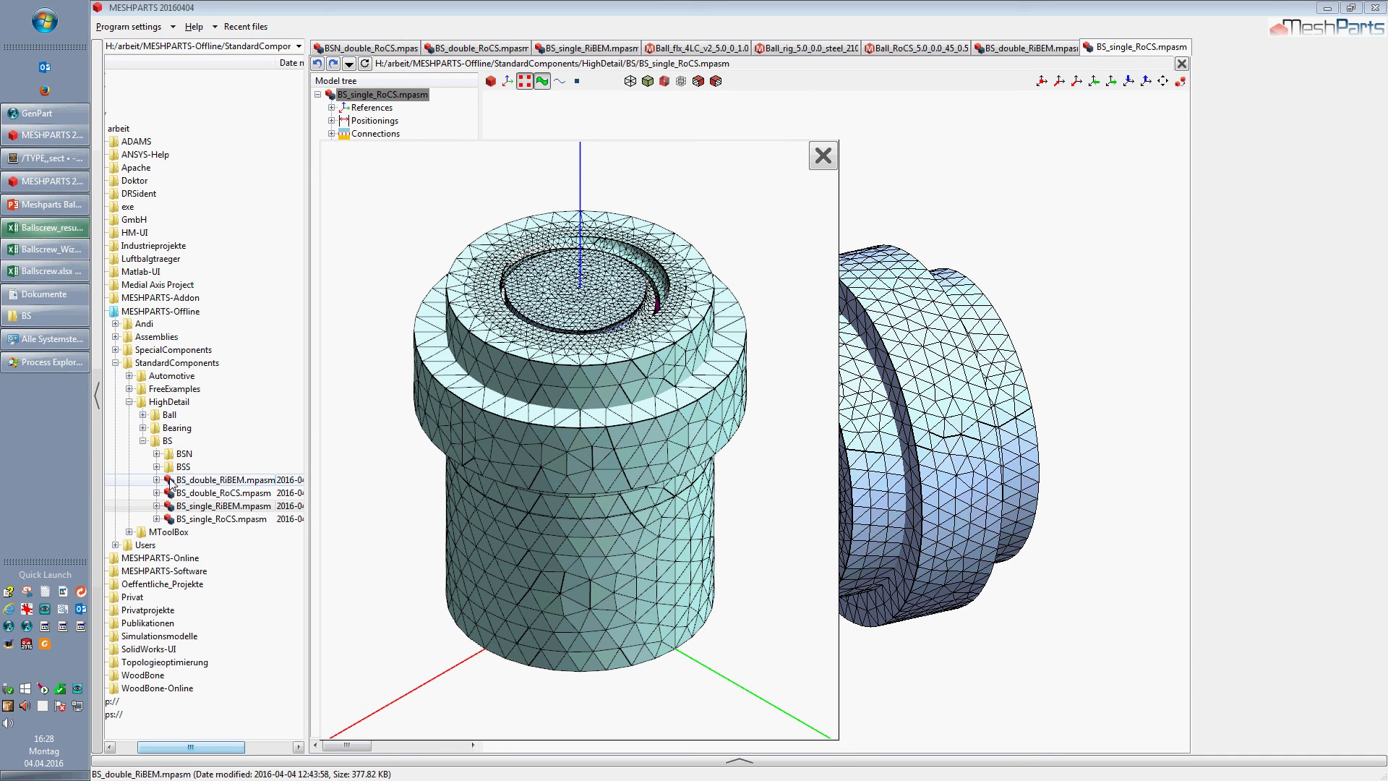
{"action": "left_click", "coordinate": [823, 156]}
{"action": "scroll", "coordinate": [985, 498], "scroll_direction": "up", "scroll_amount": 2}
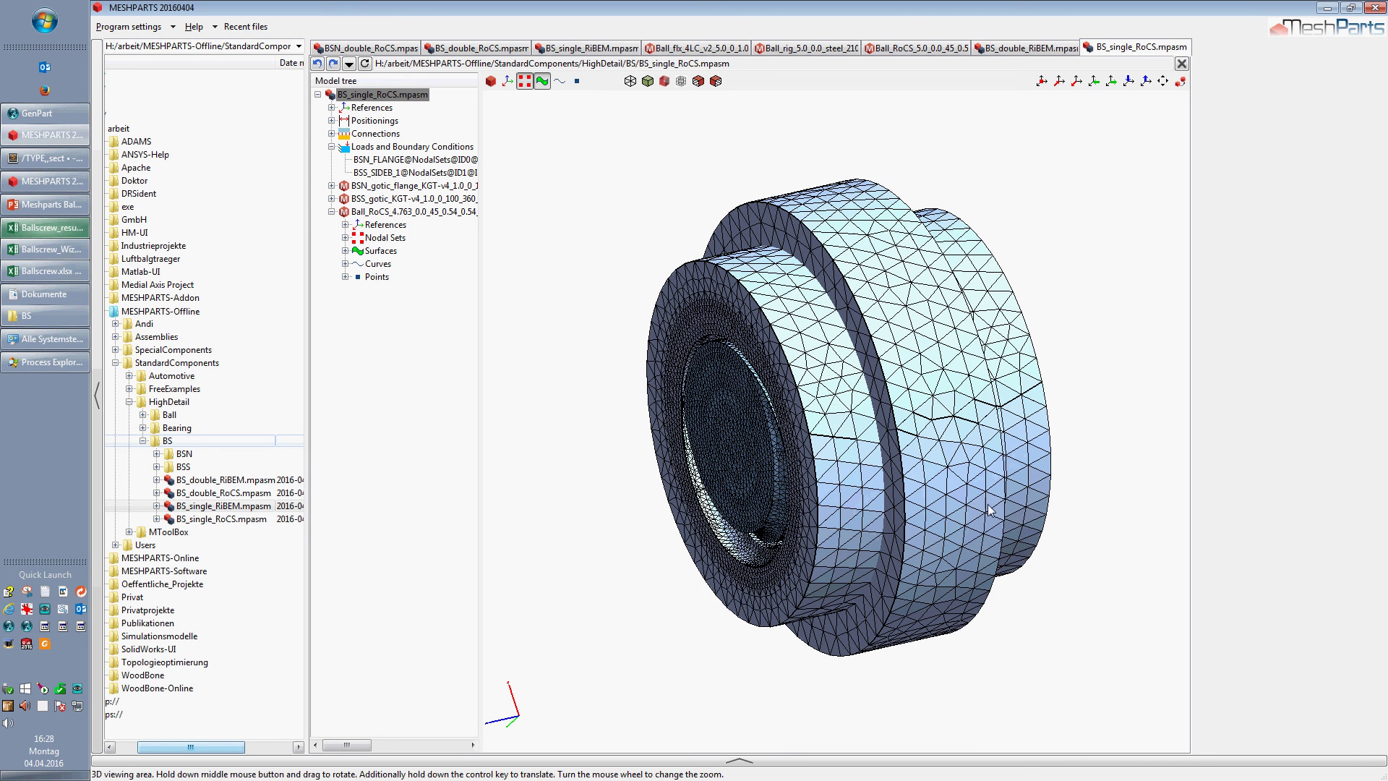
{"action": "middle_click_drag", "start_coordinate": [918, 471], "coordinate": [928, 478]}
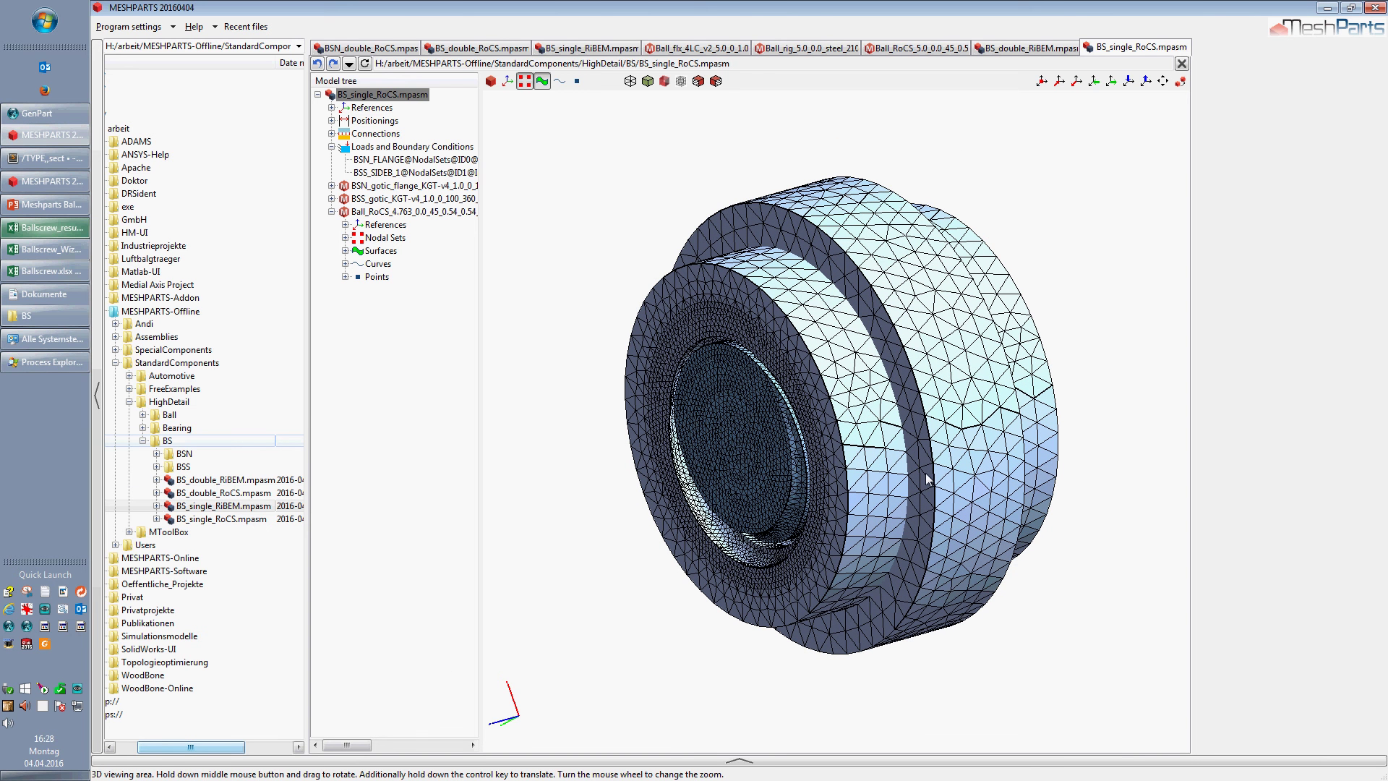